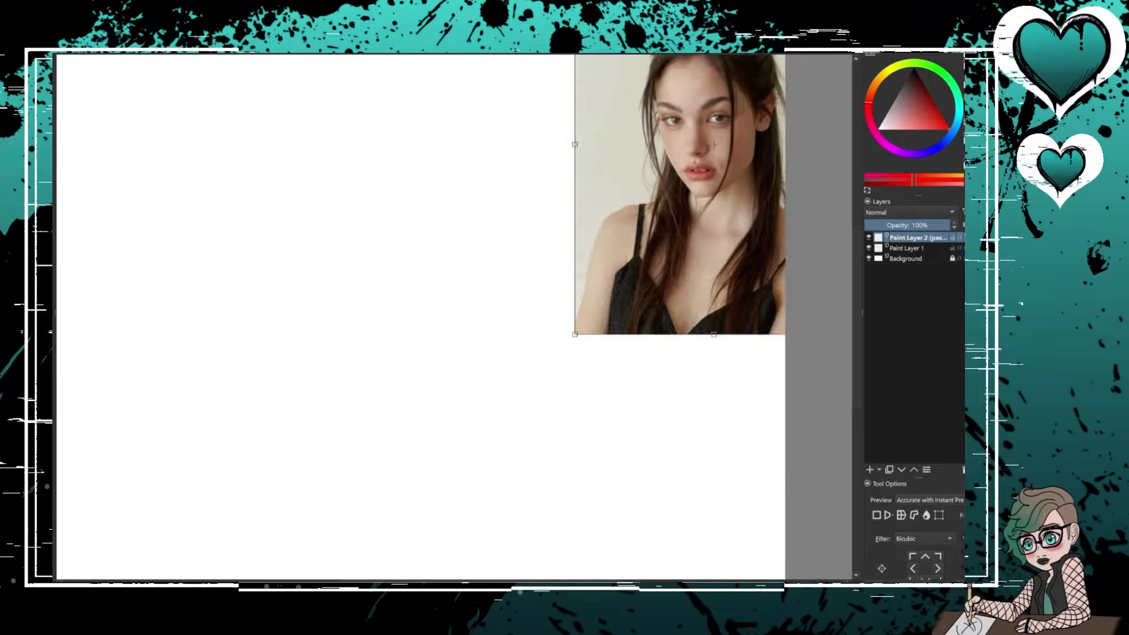
- Place the reference photo below Paint Layer 1 and trace the head, face, neck and shoulder planes over it in red
{"action": "key", "text": "Return"}
{"action": "key", "text": "b"}
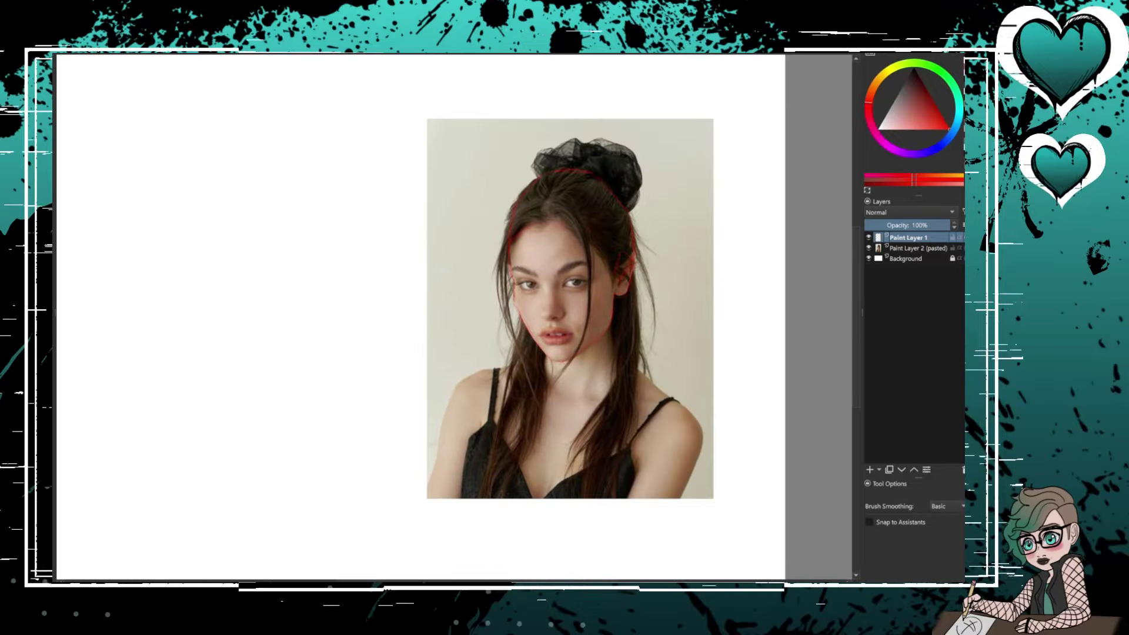
{"action": "left_click_drag", "start_coordinate": [512, 267], "coordinate": [588, 271]}
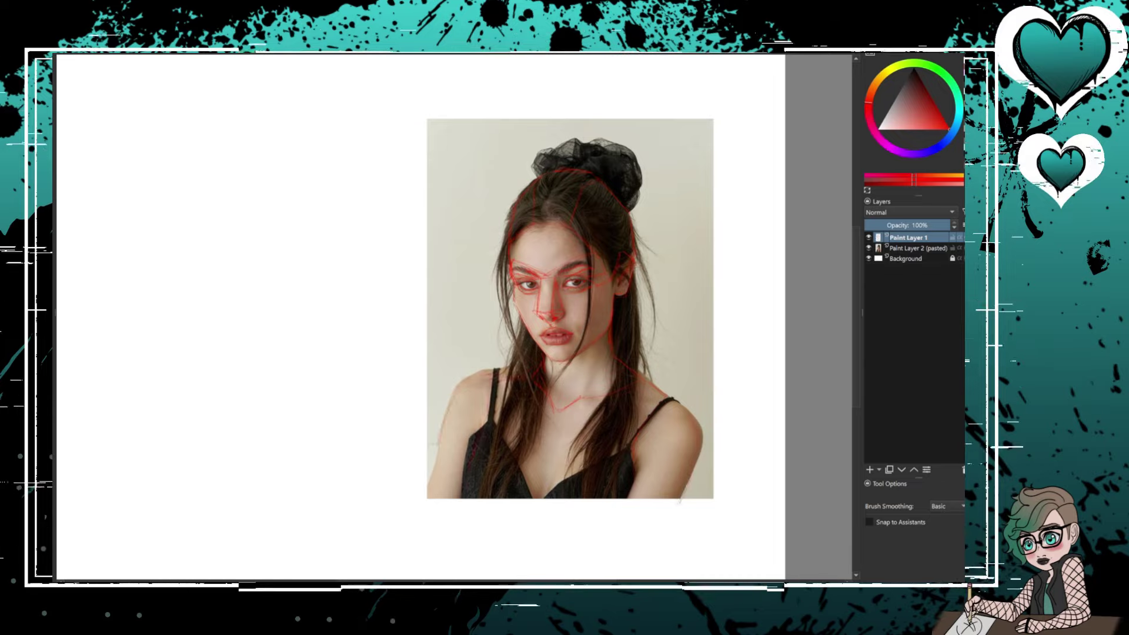
- Hide the reference photo, add a paint layer and sketch a dark head outline beside the red construction drawing
{"action": "left_click", "coordinate": [869, 248]}
{"action": "left_click", "coordinate": [870, 469]}
{"action": "left_click_drag", "start_coordinate": [412, 294], "coordinate": [517, 294]}
{"action": "mouse_move", "coordinate": [303, 220]}
{"action": "left_mouse_down"}
{"action": "mouse_move", "coordinate": [412, 177]}
{"action": "mouse_move", "coordinate": [450, 264]}
{"action": "left_mouse_up"}
{"action": "mouse_move", "coordinate": [450, 264]}
{"action": "left_mouse_down"}
{"action": "mouse_move", "coordinate": [420, 336]}
{"action": "mouse_move", "coordinate": [353, 397]}
{"action": "left_mouse_up"}
{"action": "left_click_drag", "start_coordinate": [411, 353], "coordinate": [318, 394]}
{"action": "mouse_move", "coordinate": [303, 218]}
{"action": "left_mouse_down"}
{"action": "mouse_move", "coordinate": [291, 294]}
{"action": "mouse_move", "coordinate": [330, 394]}
{"action": "left_mouse_up"}
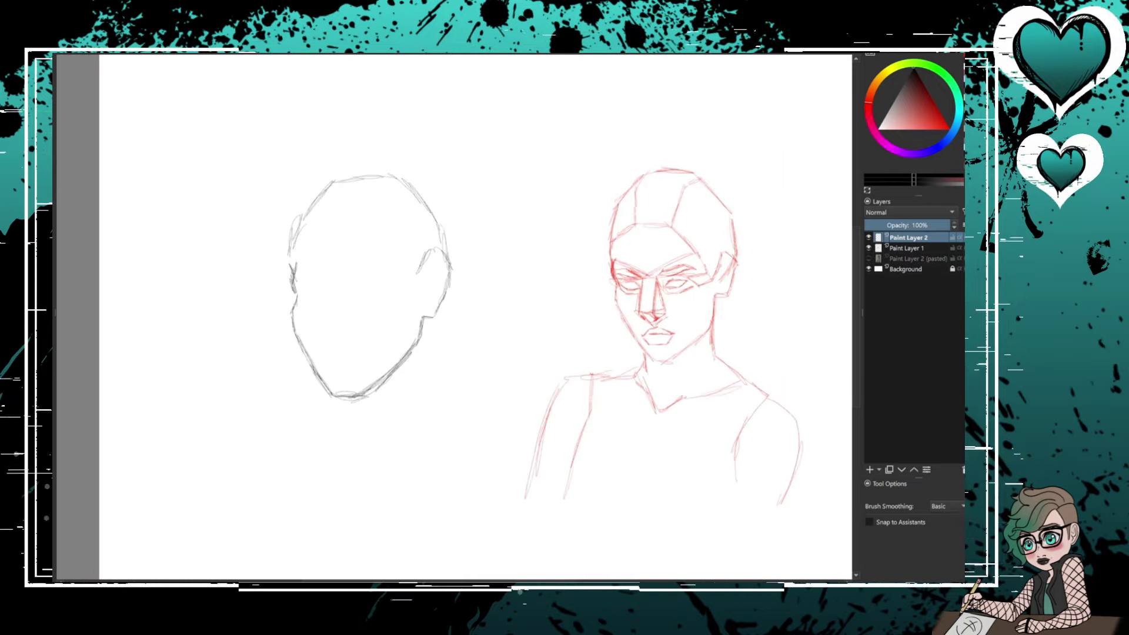
- Sketch the left eye line, hairline, temple and skull plane lines inside the head outline
{"action": "left_click_drag", "start_coordinate": [292, 282], "coordinate": [322, 286]}
{"action": "mouse_move", "coordinate": [291, 253]}
{"action": "left_mouse_down"}
{"action": "mouse_move", "coordinate": [326, 222]}
{"action": "mouse_move", "coordinate": [367, 228]}
{"action": "left_mouse_up"}
{"action": "left_click_drag", "start_coordinate": [368, 229], "coordinate": [417, 268]}
{"action": "mouse_move", "coordinate": [329, 176]}
{"action": "left_mouse_down"}
{"action": "mouse_move", "coordinate": [391, 171]}
{"action": "mouse_move", "coordinate": [453, 259]}
{"action": "left_mouse_up"}
{"action": "mouse_move", "coordinate": [369, 226]}
{"action": "left_mouse_down"}
{"action": "mouse_move", "coordinate": [388, 185]}
{"action": "mouse_move", "coordinate": [328, 223]}
{"action": "left_mouse_up"}
{"action": "left_click_drag", "start_coordinate": [292, 257], "coordinate": [294, 274]}
- Try sketching the brows, right eye and nose, and adjusting them with a selection and transform
{"action": "left_click_drag", "start_coordinate": [311, 278], "coordinate": [403, 261]}
{"action": "left_click_drag", "start_coordinate": [338, 291], "coordinate": [397, 259]}
{"action": "left_click_drag", "start_coordinate": [358, 280], "coordinate": [373, 281]}
{"action": "left_click_drag", "start_coordinate": [356, 288], "coordinate": [402, 276]}
{"action": "mouse_move", "coordinate": [324, 282]}
{"action": "left_mouse_down"}
{"action": "mouse_move", "coordinate": [316, 338]}
{"action": "mouse_move", "coordinate": [344, 345]}
{"action": "mouse_move", "coordinate": [352, 333]}
{"action": "left_mouse_up"}
{"action": "left_click_drag", "start_coordinate": [326, 293], "coordinate": [314, 340]}
{"action": "key", "text": "ctrl+r"}
{"action": "left_click_drag", "start_coordinate": [342, 267], "coordinate": [404, 300]}
{"action": "key", "text": "ctrl+t"}
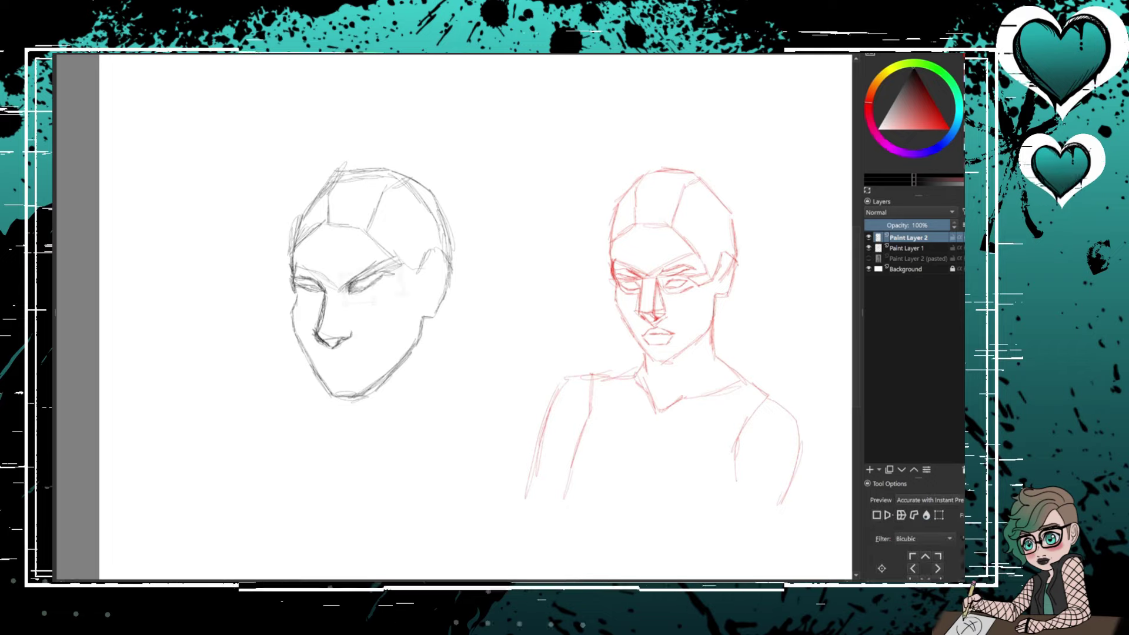
- Undo the brow, right eye and nose strokes
{"action": "key", "text": "Return"}
{"action": "key", "text": "ctrl+z"}
{"action": "key", "text": "ctrl+z"}
{"action": "key", "text": "ctrl+z"}
{"action": "key", "text": "ctrl+z"}
{"action": "key", "text": "ctrl+z"}
{"action": "key", "text": "ctrl+z"}
{"action": "key", "text": "ctrl+z"}
{"action": "key", "text": "ctrl+z"}
{"action": "key", "text": "ctrl+z"}
{"action": "key", "text": "ctrl+z"}
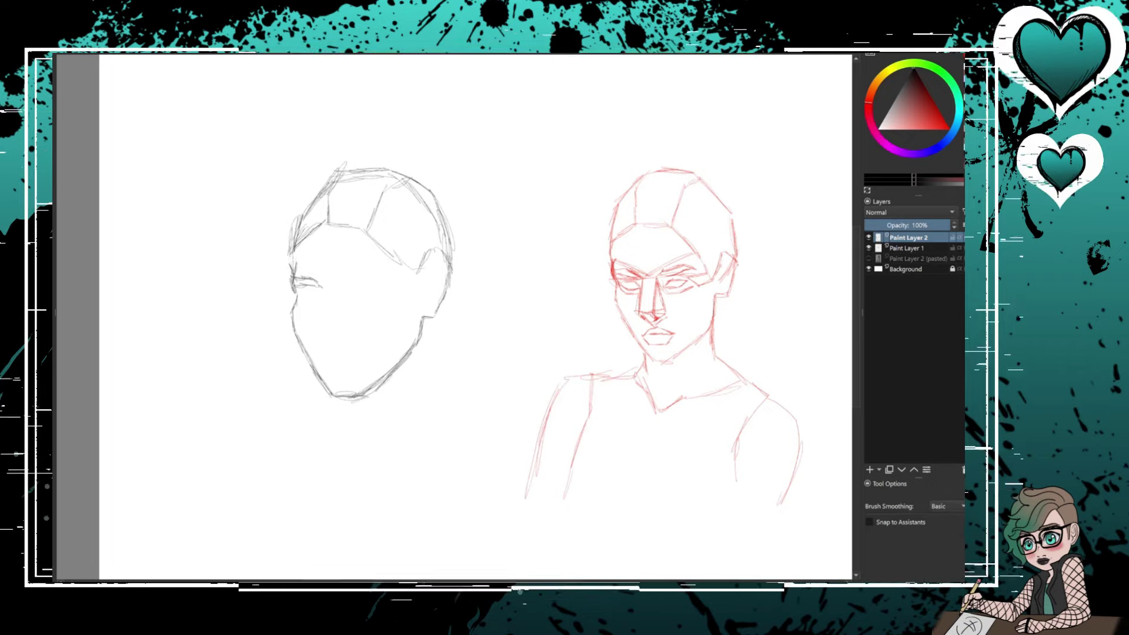
- Sketch a blocky nose, the slanted brow line and both eyes on the face
{"action": "mouse_move", "coordinate": [326, 297]}
{"action": "left_mouse_down"}
{"action": "mouse_move", "coordinate": [320, 336]}
{"action": "mouse_move", "coordinate": [351, 339]}
{"action": "left_mouse_up"}
{"action": "left_click_drag", "start_coordinate": [337, 343], "coordinate": [354, 334]}
{"action": "left_click_drag", "start_coordinate": [333, 288], "coordinate": [395, 257]}
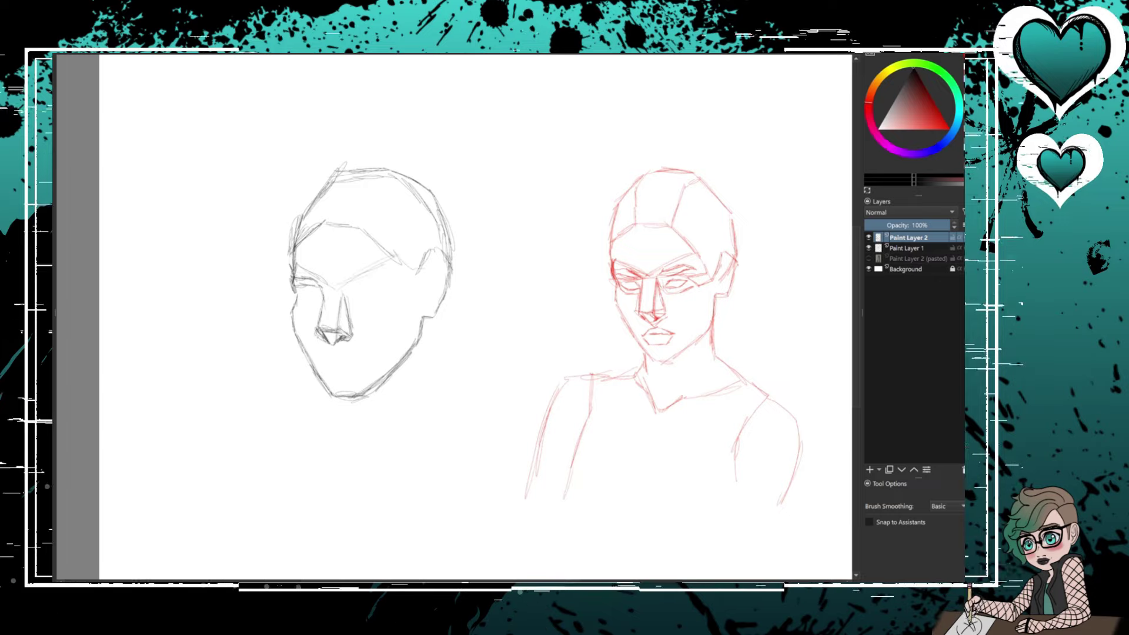
{"action": "left_click_drag", "start_coordinate": [338, 293], "coordinate": [380, 285]}
{"action": "mouse_move", "coordinate": [344, 288]}
{"action": "left_mouse_down"}
{"action": "mouse_move", "coordinate": [394, 275]}
{"action": "mouse_move", "coordinate": [383, 276]}
{"action": "left_mouse_up"}
{"action": "left_click_drag", "start_coordinate": [380, 282], "coordinate": [398, 280]}
{"action": "mouse_move", "coordinate": [292, 285]}
{"action": "left_mouse_down"}
{"action": "mouse_move", "coordinate": [319, 274]}
{"action": "mouse_move", "coordinate": [384, 296]}
{"action": "mouse_move", "coordinate": [670, 268]}
{"action": "mouse_move", "coordinate": [541, 264]}
{"action": "mouse_move", "coordinate": [371, 282]}
{"action": "left_mouse_up"}
- Scale the head sketch down and redraw the two plane lines running from the crown to the hairline
{"action": "key", "text": "ctrl+t"}
{"action": "key", "text": "b"}
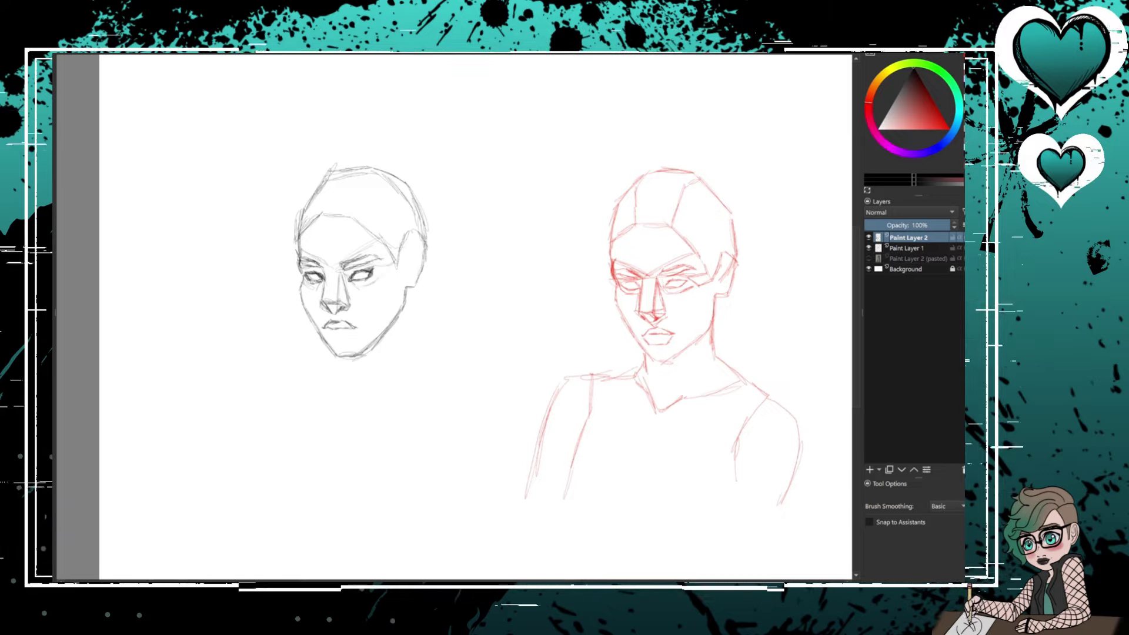
{"action": "left_click_drag", "start_coordinate": [389, 181], "coordinate": [368, 199]}
{"action": "left_click_drag", "start_coordinate": [338, 165], "coordinate": [322, 217]}
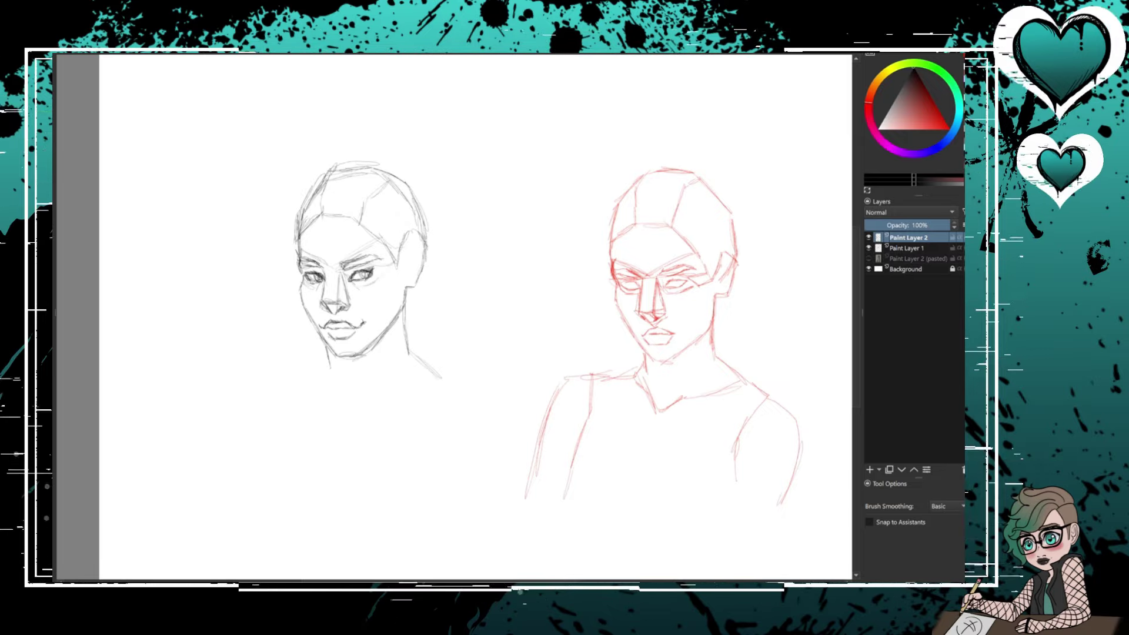
- Sketch the neck, sloping shoulders, collarbones and upper arms beneath the head
{"action": "mouse_move", "coordinate": [338, 360]}
{"action": "left_mouse_down"}
{"action": "mouse_move", "coordinate": [348, 389]}
{"action": "mouse_move", "coordinate": [323, 391]}
{"action": "left_mouse_up"}
{"action": "mouse_move", "coordinate": [430, 369]}
{"action": "left_mouse_down"}
{"action": "mouse_move", "coordinate": [511, 428]}
{"action": "mouse_move", "coordinate": [500, 483]}
{"action": "left_mouse_up"}
{"action": "left_click_drag", "start_coordinate": [332, 381], "coordinate": [254, 443]}
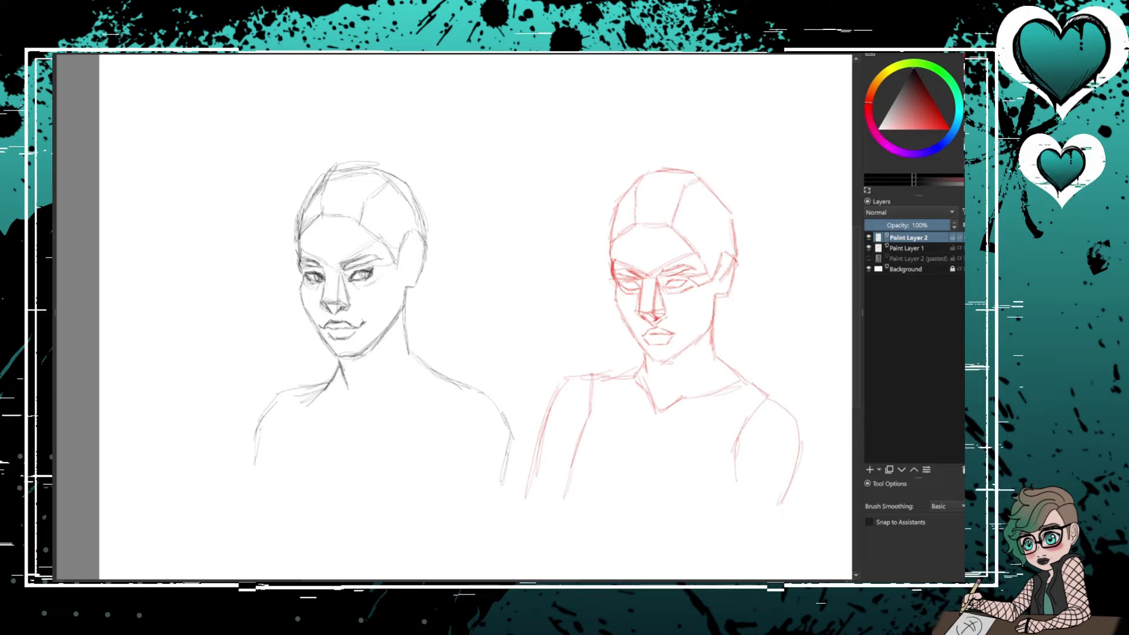
{"action": "left_click_drag", "start_coordinate": [458, 385], "coordinate": [415, 401]}
{"action": "left_click_drag", "start_coordinate": [265, 422], "coordinate": [255, 458]}
{"action": "left_click_drag", "start_coordinate": [393, 412], "coordinate": [247, 432]}
{"action": "left_click_drag", "start_coordinate": [252, 422], "coordinate": [248, 466]}
- Shape the ear and sketch the back of the skull and the hair parting line
{"action": "left_click_drag", "start_coordinate": [421, 245], "coordinate": [402, 289]}
{"action": "left_click_drag", "start_coordinate": [423, 224], "coordinate": [397, 263]}
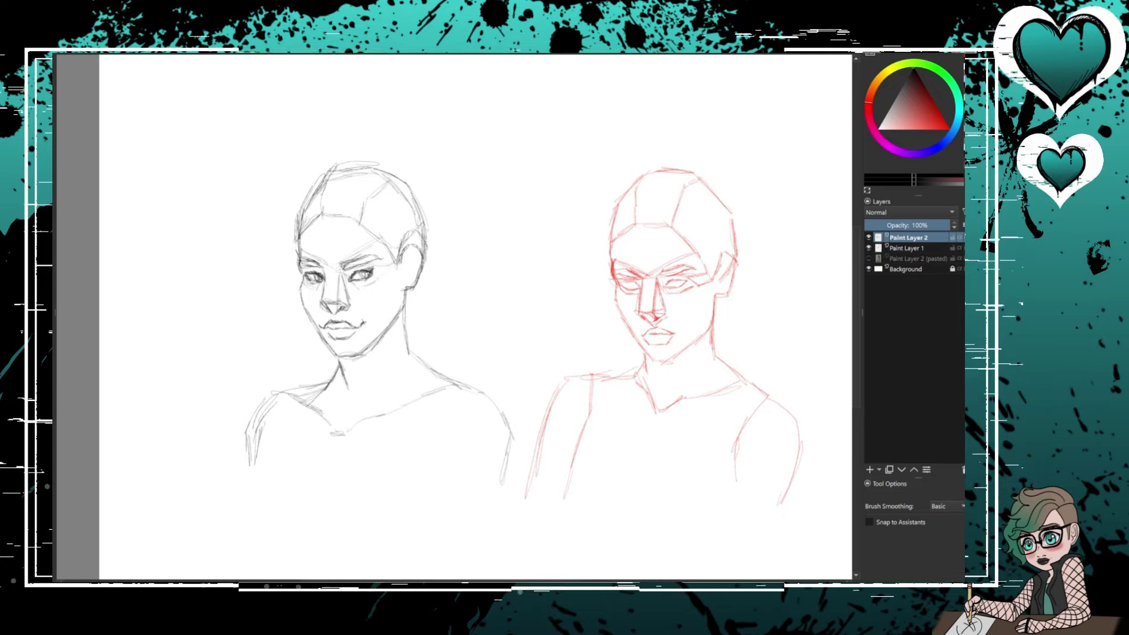
{"action": "left_click_drag", "start_coordinate": [405, 184], "coordinate": [423, 254]}
{"action": "left_click_drag", "start_coordinate": [359, 169], "coordinate": [332, 212]}
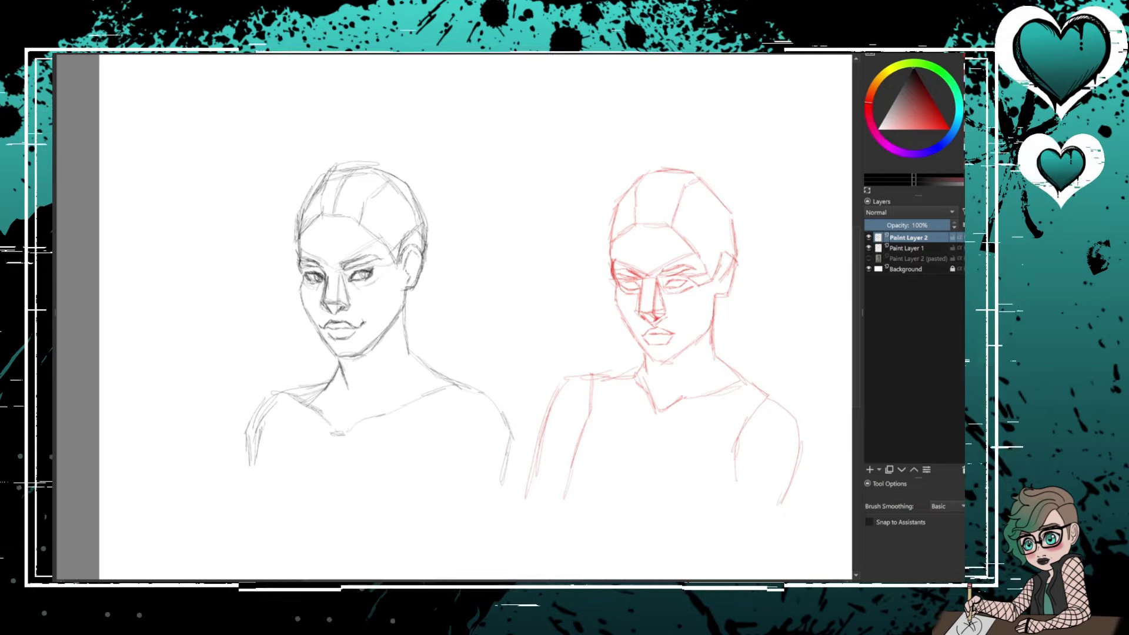
- Sketch long straight hair falling on both sides of the face, with strands swept from the parting
{"action": "left_click_drag", "start_coordinate": [415, 167], "coordinate": [356, 196]}
{"action": "left_click_drag", "start_coordinate": [428, 220], "coordinate": [435, 360]}
{"action": "left_click_drag", "start_coordinate": [332, 356], "coordinate": [336, 473]}
{"action": "left_click_drag", "start_coordinate": [297, 352], "coordinate": [290, 477]}
{"action": "left_click_drag", "start_coordinate": [291, 275], "coordinate": [287, 399]}
{"action": "left_click_drag", "start_coordinate": [413, 169], "coordinate": [341, 198]}
{"action": "mouse_move", "coordinate": [399, 207]}
{"action": "left_mouse_down"}
{"action": "mouse_move", "coordinate": [334, 254]}
{"action": "mouse_move", "coordinate": [350, 258]}
{"action": "left_mouse_up"}
{"action": "left_click_drag", "start_coordinate": [335, 192], "coordinate": [296, 239]}
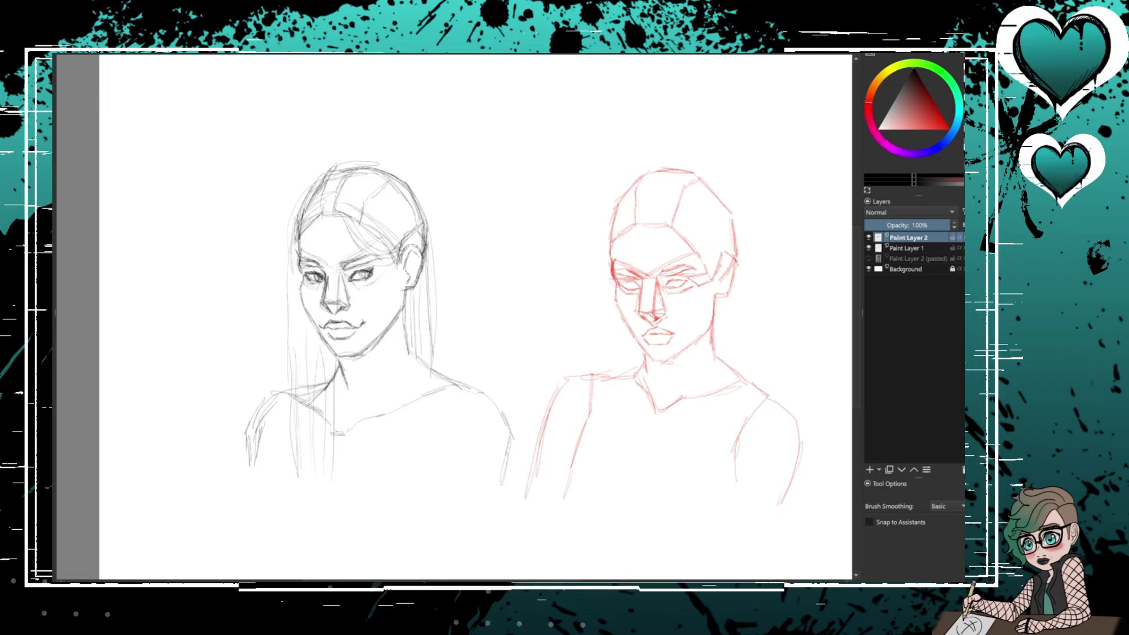
- Sketch a pointed shirt collar around the neck and a knotted tie below it
{"action": "left_click_drag", "start_coordinate": [409, 351], "coordinate": [364, 404]}
{"action": "mouse_move", "coordinate": [438, 350]}
{"action": "left_mouse_down"}
{"action": "mouse_move", "coordinate": [413, 411]}
{"action": "mouse_move", "coordinate": [354, 419]}
{"action": "left_mouse_up"}
{"action": "left_click_drag", "start_coordinate": [428, 380], "coordinate": [420, 395]}
{"action": "left_click_drag", "start_coordinate": [341, 398], "coordinate": [337, 418]}
{"action": "mouse_move", "coordinate": [365, 407]}
{"action": "left_mouse_down"}
{"action": "mouse_move", "coordinate": [337, 428]}
{"action": "mouse_move", "coordinate": [352, 453]}
{"action": "left_mouse_up"}
{"action": "left_click_drag", "start_coordinate": [343, 439], "coordinate": [346, 484]}
- Sketch the jacket's shoulders, sleeves, lower edge and lapels around the tie
{"action": "mouse_move", "coordinate": [435, 374]}
{"action": "left_mouse_down"}
{"action": "mouse_move", "coordinate": [506, 412]}
{"action": "mouse_move", "coordinate": [509, 468]}
{"action": "left_mouse_up"}
{"action": "left_click_drag", "start_coordinate": [499, 412], "coordinate": [458, 487]}
{"action": "left_click_drag", "start_coordinate": [289, 391], "coordinate": [256, 470]}
{"action": "left_click_drag", "start_coordinate": [507, 415], "coordinate": [509, 488]}
{"action": "left_click_drag", "start_coordinate": [500, 479], "coordinate": [429, 494]}
{"action": "left_click_drag", "start_coordinate": [248, 458], "coordinate": [269, 479]}
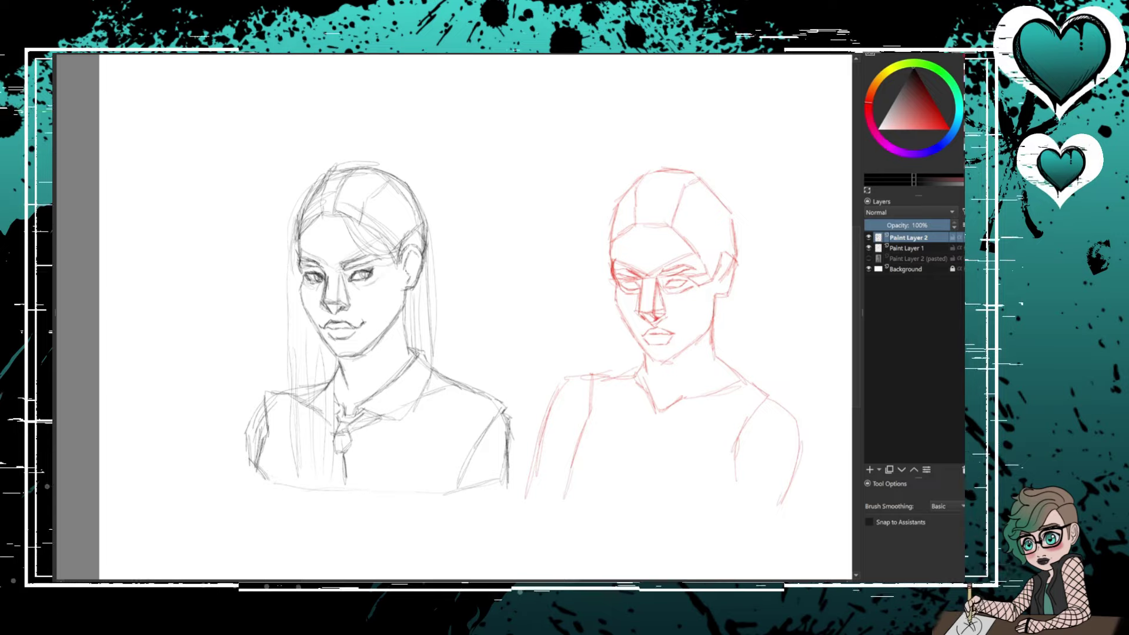
{"action": "left_click_drag", "start_coordinate": [383, 419], "coordinate": [361, 488]}
{"action": "mouse_move", "coordinate": [384, 421]}
{"action": "left_mouse_down"}
{"action": "mouse_move", "coordinate": [411, 462]}
{"action": "mouse_move", "coordinate": [392, 500]}
{"action": "left_mouse_up"}
{"action": "left_click_drag", "start_coordinate": [292, 446], "coordinate": [279, 483]}
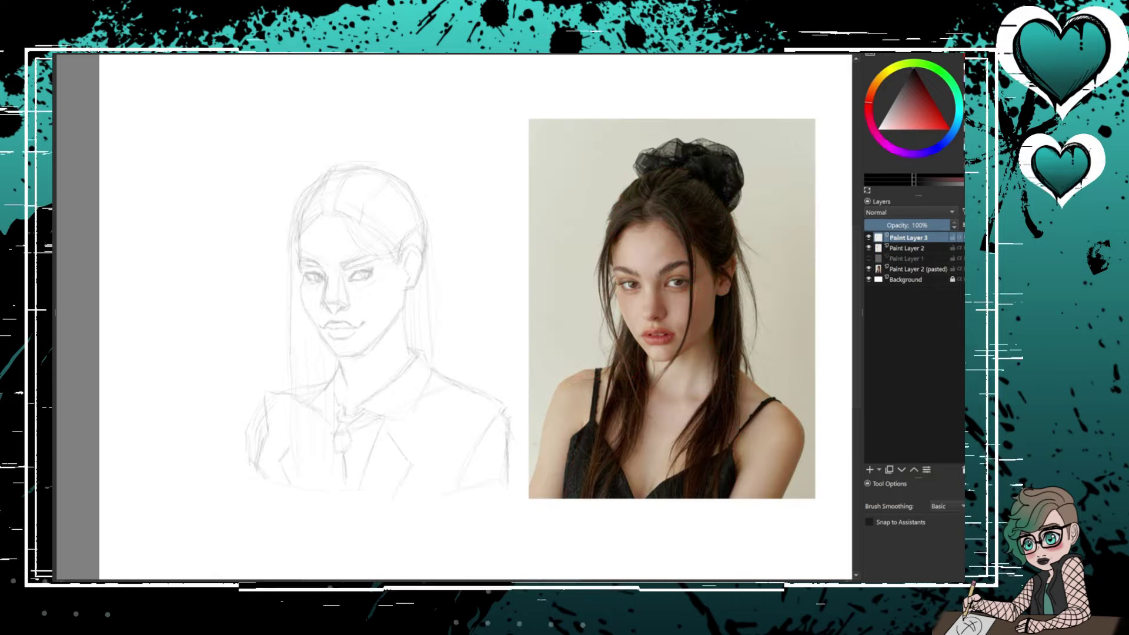
- Redraw the eyes, brows, nose and lips in darker lines over the faded sketch on Paint Layer 3
{"action": "scroll", "coordinate": [156, 303], "scroll_direction": "up", "scroll_amount": 2}
{"action": "mouse_move", "coordinate": [408, 263]}
{"action": "left_mouse_down"}
{"action": "mouse_move", "coordinate": [423, 309]}
{"action": "mouse_move", "coordinate": [217, 294]}
{"action": "mouse_move", "coordinate": [253, 333]}
{"action": "left_mouse_up"}
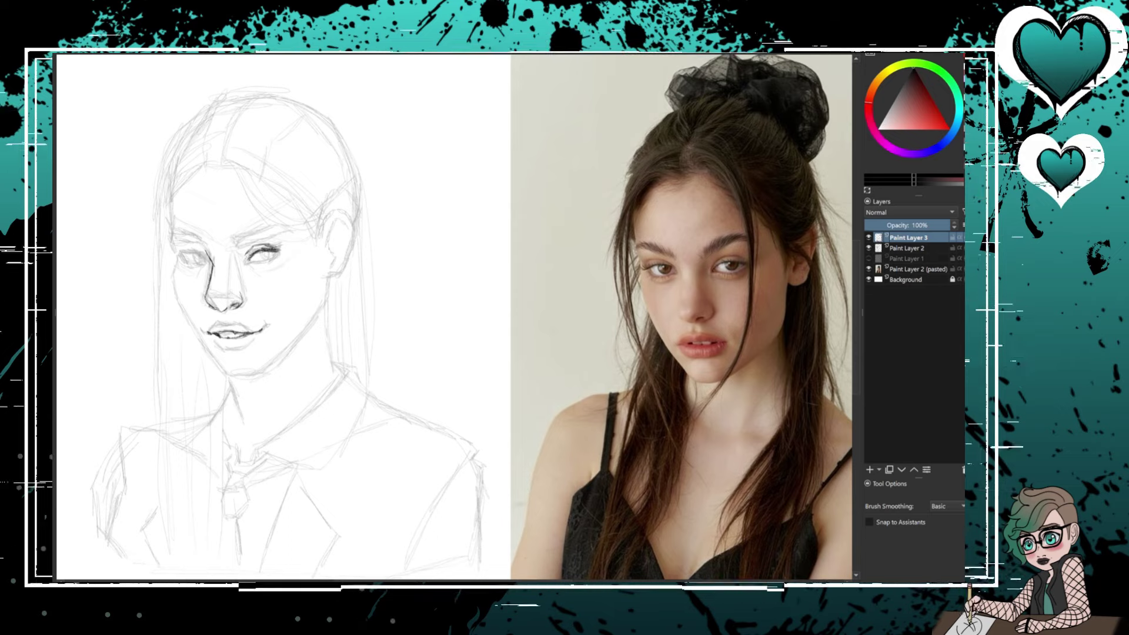
{"action": "left_click_drag", "start_coordinate": [180, 254], "coordinate": [206, 264]}
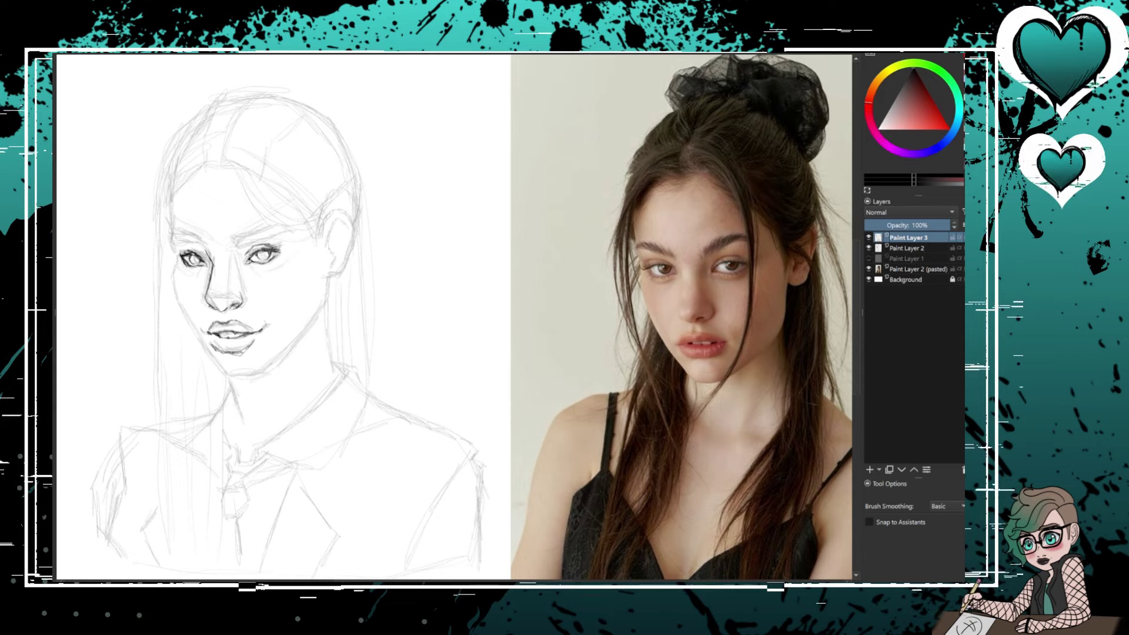
{"action": "left_click_drag", "start_coordinate": [259, 254], "coordinate": [283, 249]}
{"action": "left_click_drag", "start_coordinate": [176, 256], "coordinate": [199, 262]}
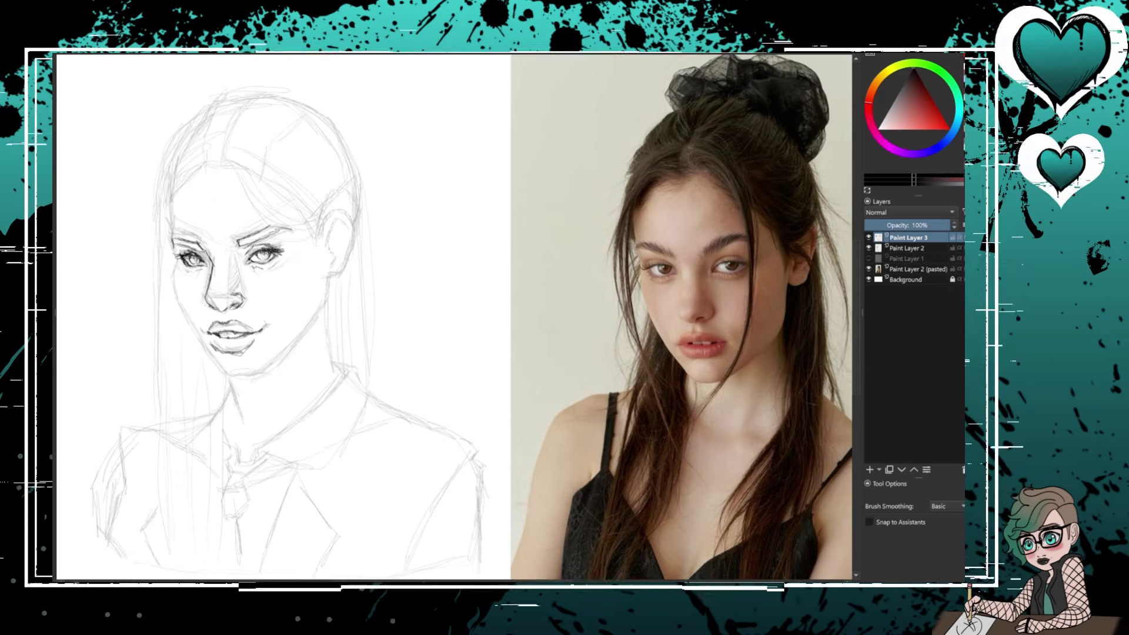
- Refine the ear, the hairline with its swept fringe, the parting and the outer contour of the head
{"action": "left_click_drag", "start_coordinate": [351, 241], "coordinate": [334, 281]}
{"action": "mouse_move", "coordinate": [320, 232]}
{"action": "left_mouse_down"}
{"action": "mouse_move", "coordinate": [355, 252]}
{"action": "mouse_move", "coordinate": [262, 379]}
{"action": "mouse_move", "coordinate": [209, 358]}
{"action": "mouse_move", "coordinate": [185, 313]}
{"action": "mouse_move", "coordinate": [169, 187]}
{"action": "left_mouse_up"}
{"action": "mouse_move", "coordinate": [226, 157]}
{"action": "left_mouse_down"}
{"action": "mouse_move", "coordinate": [265, 227]}
{"action": "mouse_move", "coordinate": [264, 181]}
{"action": "left_mouse_up"}
{"action": "mouse_move", "coordinate": [253, 167]}
{"action": "left_mouse_down"}
{"action": "mouse_move", "coordinate": [324, 238]}
{"action": "mouse_move", "coordinate": [325, 218]}
{"action": "left_mouse_up"}
{"action": "left_click_drag", "start_coordinate": [273, 138], "coordinate": [322, 207]}
{"action": "left_click_drag", "start_coordinate": [232, 102], "coordinate": [227, 146]}
{"action": "mouse_move", "coordinate": [254, 97]}
{"action": "left_mouse_down"}
{"action": "mouse_move", "coordinate": [359, 172]}
{"action": "mouse_move", "coordinate": [366, 241]}
{"action": "left_mouse_up"}
- Refine the neck lines on both sides and touch up the right eye
{"action": "left_click_drag", "start_coordinate": [338, 280], "coordinate": [323, 395]}
{"action": "mouse_move", "coordinate": [229, 379]}
{"action": "left_mouse_down"}
{"action": "mouse_move", "coordinate": [243, 418]}
{"action": "mouse_move", "coordinate": [213, 416]}
{"action": "left_mouse_up"}
{"action": "left_click_drag", "start_coordinate": [261, 252], "coordinate": [266, 257]}
{"action": "left_click_drag", "start_coordinate": [253, 317], "coordinate": [381, 317]}
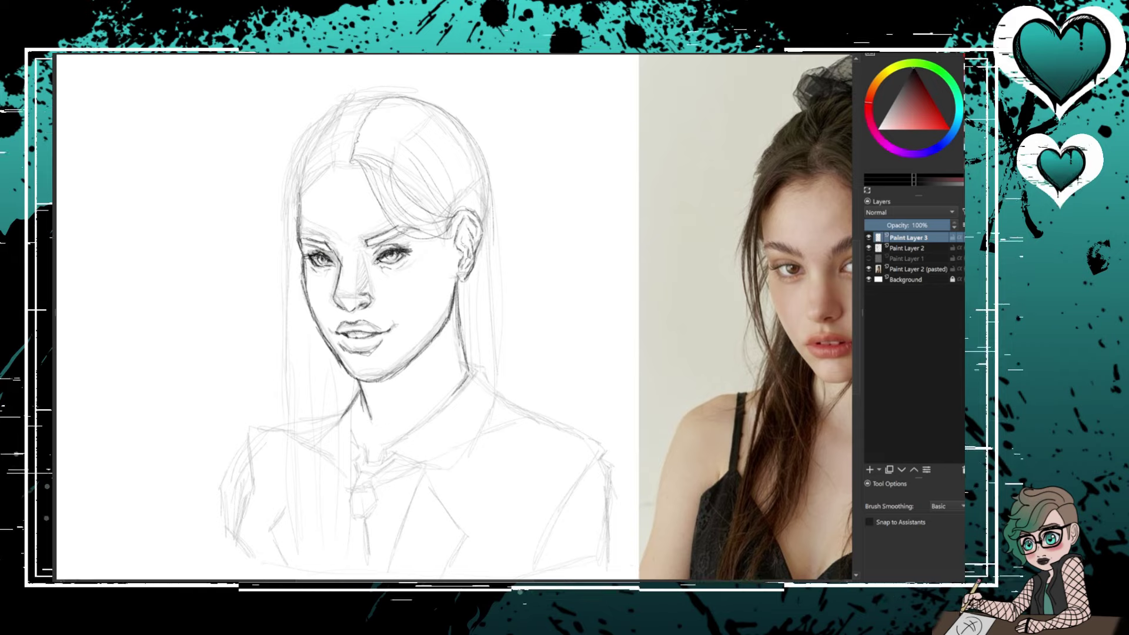
- Try outlining the shirt collar around the neck, and undo the collar strokes
{"action": "key", "text": "ctrl+t"}
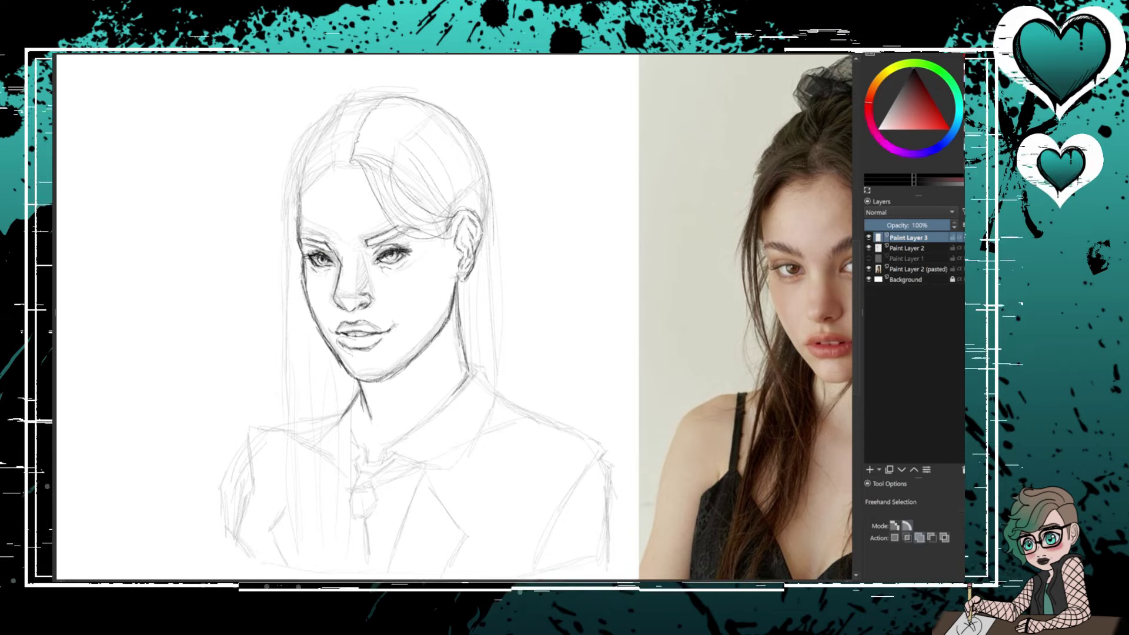
{"action": "mouse_move", "coordinate": [364, 331]}
{"action": "left_mouse_down"}
{"action": "mouse_move", "coordinate": [284, 351]}
{"action": "mouse_move", "coordinate": [285, 282]}
{"action": "left_mouse_up"}
{"action": "key", "text": "b"}
{"action": "left_click_drag", "start_coordinate": [395, 294], "coordinate": [329, 394]}
{"action": "left_click_drag", "start_coordinate": [361, 341], "coordinate": [302, 394]}
{"action": "mouse_move", "coordinate": [276, 317]}
{"action": "left_mouse_down"}
{"action": "mouse_move", "coordinate": [271, 376]}
{"action": "mouse_move", "coordinate": [235, 358]}
{"action": "left_mouse_up"}
{"action": "left_click_drag", "start_coordinate": [235, 359], "coordinate": [276, 394]}
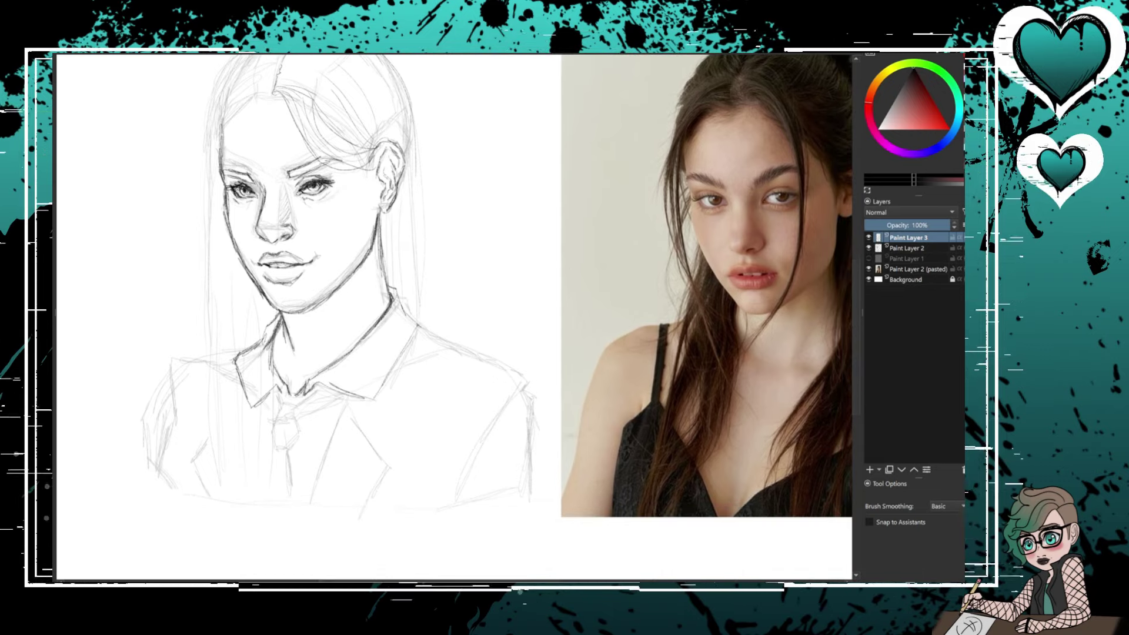
{"action": "key", "text": "ctrl+z"}
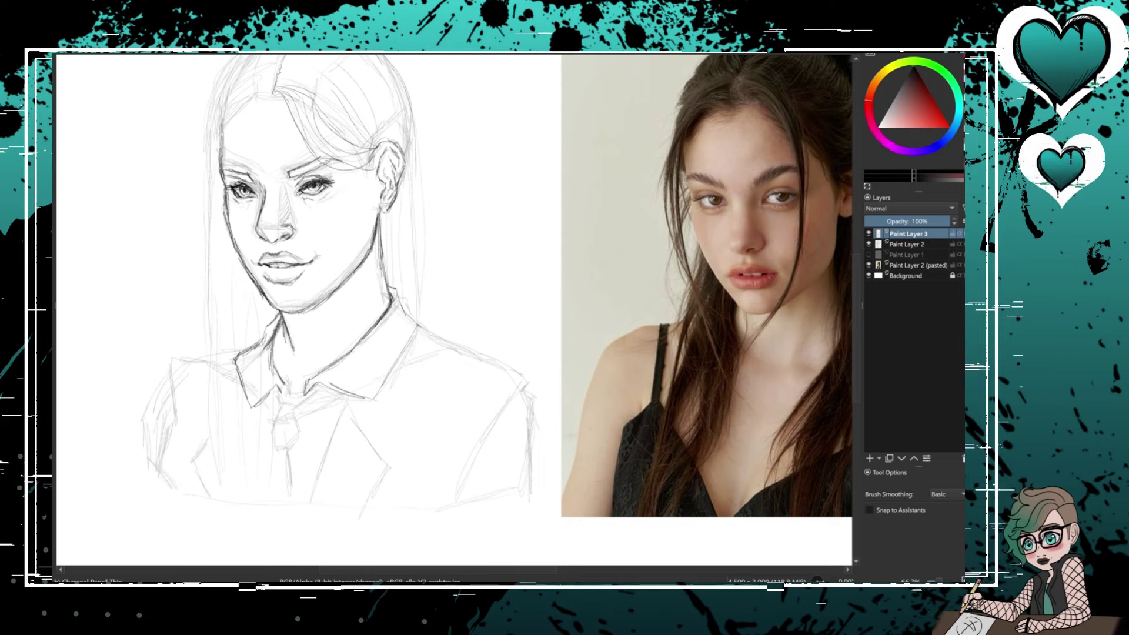
{"action": "key", "text": "ctrl+z"}
{"action": "key", "text": "ctrl+z"}
{"action": "key", "text": "ctrl+z"}
- Redraw the shirt collar with its two points and the knotted tie in darker lines
{"action": "mouse_move", "coordinate": [389, 296]}
{"action": "left_mouse_down"}
{"action": "mouse_move", "coordinate": [354, 337]}
{"action": "mouse_move", "coordinate": [317, 355]}
{"action": "left_mouse_up"}
{"action": "left_click_drag", "start_coordinate": [306, 353], "coordinate": [321, 406]}
{"action": "left_click_drag", "start_coordinate": [411, 323], "coordinate": [320, 403]}
{"action": "left_click_drag", "start_coordinate": [294, 364], "coordinate": [261, 406]}
{"action": "mouse_move", "coordinate": [281, 320]}
{"action": "left_mouse_down"}
{"action": "mouse_move", "coordinate": [238, 360]}
{"action": "mouse_move", "coordinate": [261, 404]}
{"action": "mouse_move", "coordinate": [276, 399]}
{"action": "left_mouse_up"}
{"action": "left_click_drag", "start_coordinate": [310, 372], "coordinate": [232, 497]}
{"action": "left_click_drag", "start_coordinate": [296, 419], "coordinate": [303, 503]}
- Draw the jacket's long curved front edges running down from the collar on both sides of the tie
{"action": "left_click_drag", "start_coordinate": [418, 324], "coordinate": [395, 441]}
{"action": "left_click_drag", "start_coordinate": [412, 367], "coordinate": [331, 512]}
{"action": "left_click_drag", "start_coordinate": [237, 353], "coordinate": [200, 494]}
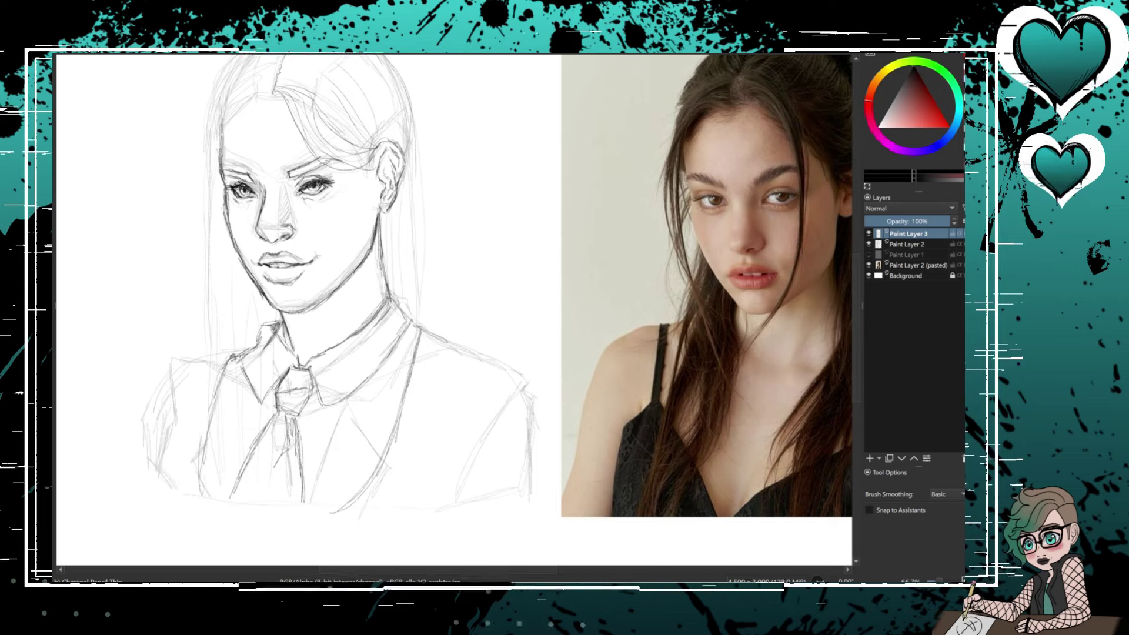
{"action": "left_click_drag", "start_coordinate": [211, 418], "coordinate": [201, 508]}
- Draw the jacket's shoulder lines, armhole seam and both sleeves in darker lines
{"action": "left_click_drag", "start_coordinate": [487, 340], "coordinate": [456, 515]}
{"action": "mouse_move", "coordinate": [235, 353]}
{"action": "left_mouse_down"}
{"action": "mouse_move", "coordinate": [188, 364]}
{"action": "mouse_move", "coordinate": [137, 494]}
{"action": "left_mouse_up"}
{"action": "left_click_drag", "start_coordinate": [527, 385], "coordinate": [521, 503]}
{"action": "left_click_drag", "start_coordinate": [517, 382], "coordinate": [479, 438]}
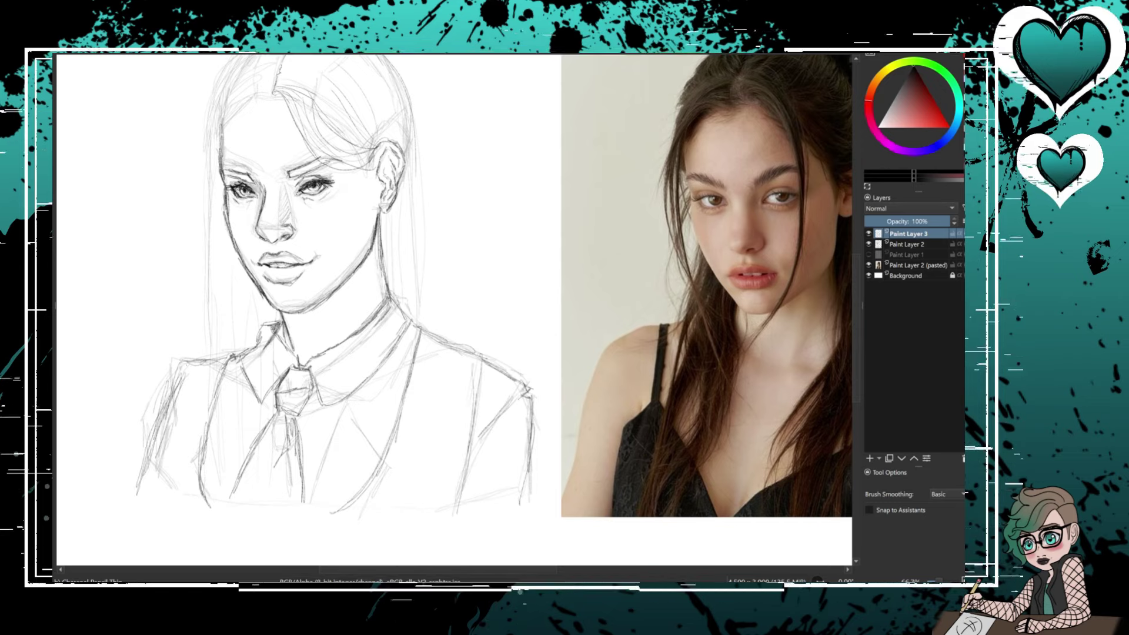
{"action": "mouse_move", "coordinate": [179, 365]}
{"action": "left_mouse_down"}
{"action": "mouse_move", "coordinate": [140, 482]}
{"action": "mouse_move", "coordinate": [142, 442]}
{"action": "mouse_move", "coordinate": [141, 457]}
{"action": "left_mouse_up"}
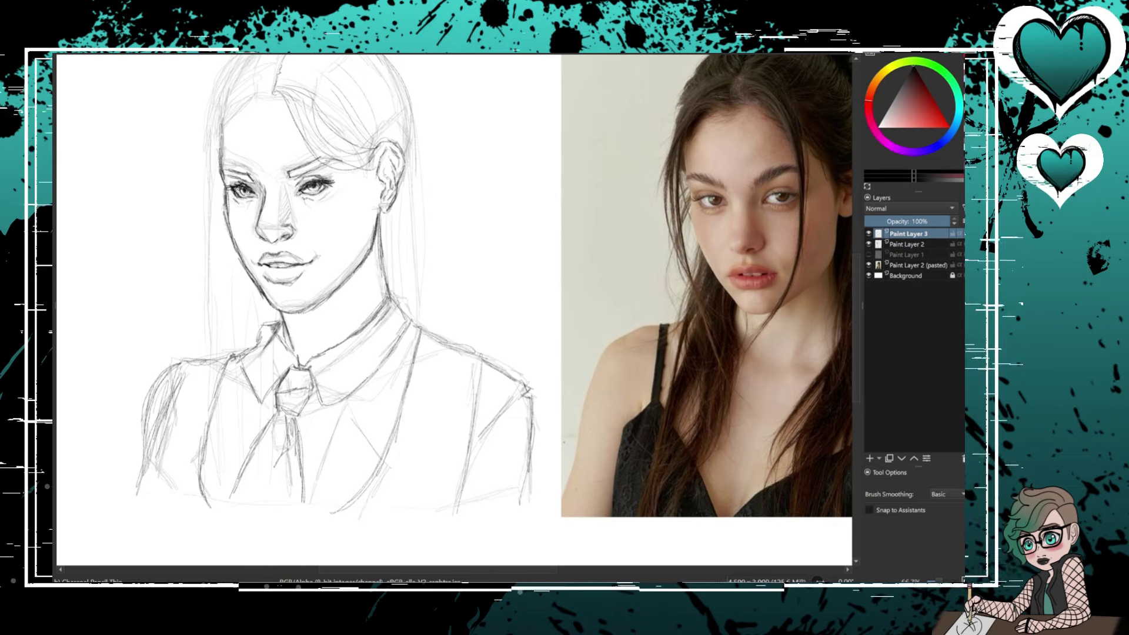
- Draw the long hair strands falling from the crown past the left side of the face
{"action": "left_click_drag", "start_coordinate": [353, 264], "coordinate": [485, 317]}
{"action": "left_click_drag", "start_coordinate": [376, 88], "coordinate": [340, 409]}
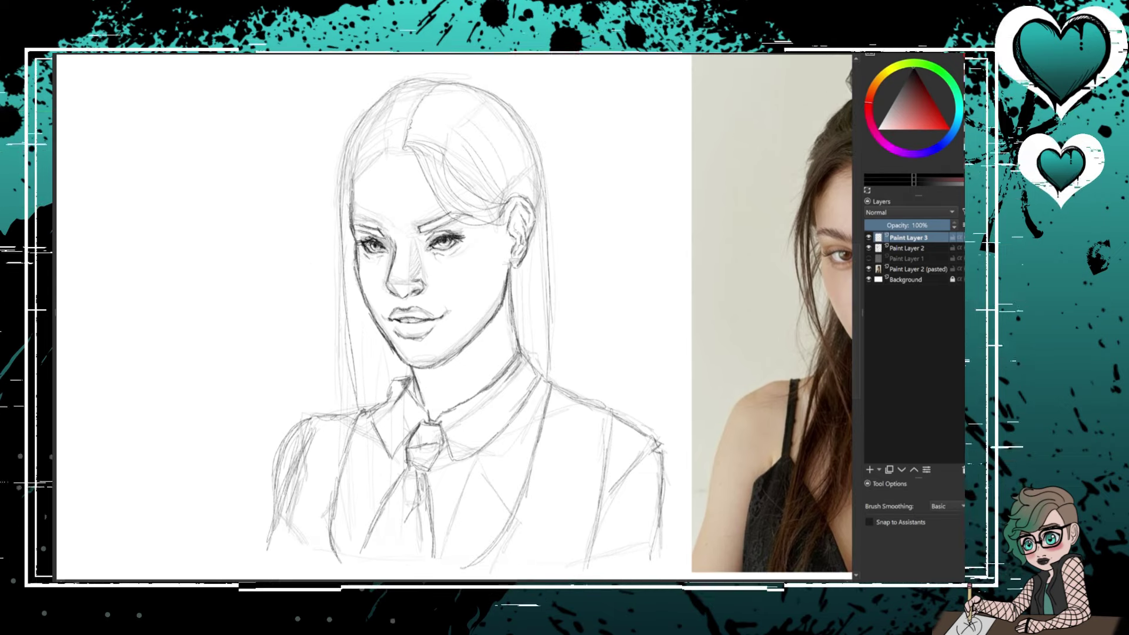
{"action": "left_click_drag", "start_coordinate": [340, 191], "coordinate": [333, 408]}
{"action": "left_click_drag", "start_coordinate": [362, 264], "coordinate": [376, 402]}
{"action": "left_click_drag", "start_coordinate": [411, 92], "coordinate": [349, 182]}
{"action": "left_click_drag", "start_coordinate": [364, 260], "coordinate": [406, 374]}
{"action": "left_click_drag", "start_coordinate": [386, 85], "coordinate": [325, 397]}
- Draw hair strands over the crown, behind the ear and along the left hairline
{"action": "left_click_drag", "start_coordinate": [417, 132], "coordinate": [494, 103]}
{"action": "mouse_move", "coordinate": [518, 154]}
{"action": "left_mouse_down"}
{"action": "mouse_move", "coordinate": [534, 206]}
{"action": "mouse_move", "coordinate": [528, 358]}
{"action": "left_mouse_up"}
{"action": "left_click_drag", "start_coordinate": [541, 264], "coordinate": [542, 376]}
{"action": "left_click_drag", "start_coordinate": [402, 146], "coordinate": [351, 203]}
{"action": "key", "text": "l"}
{"action": "key", "text": "b"}
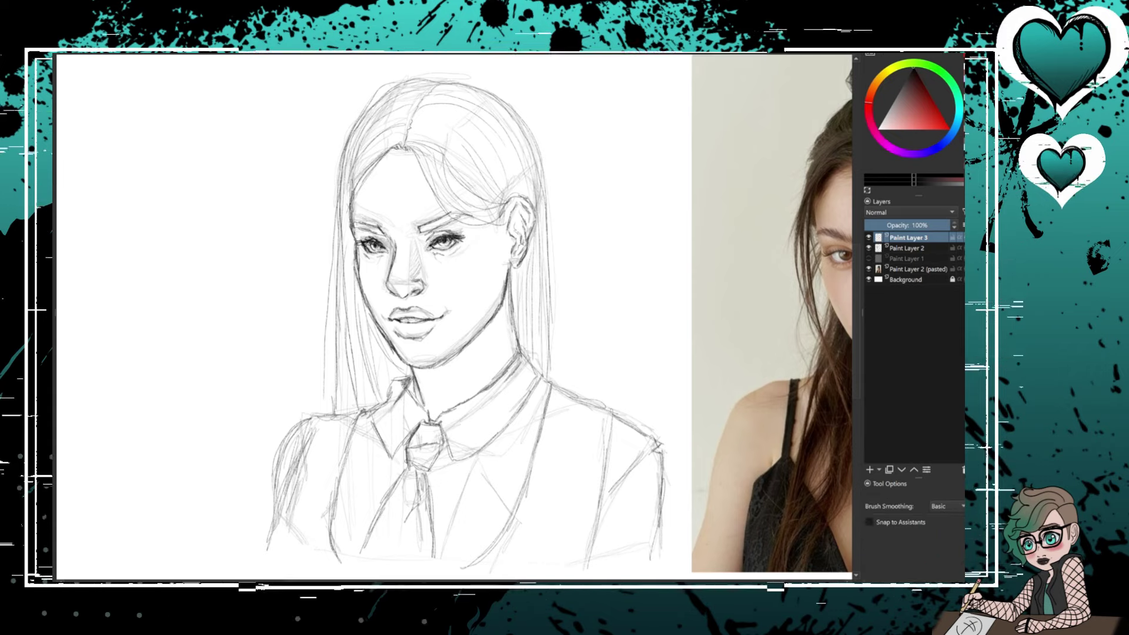
- Delete Paint Layer 2, add a new layer above the faded Paint Layer 3 and set brush smoothing to Stabilizer
{"action": "key", "text": "shift+Delete"}
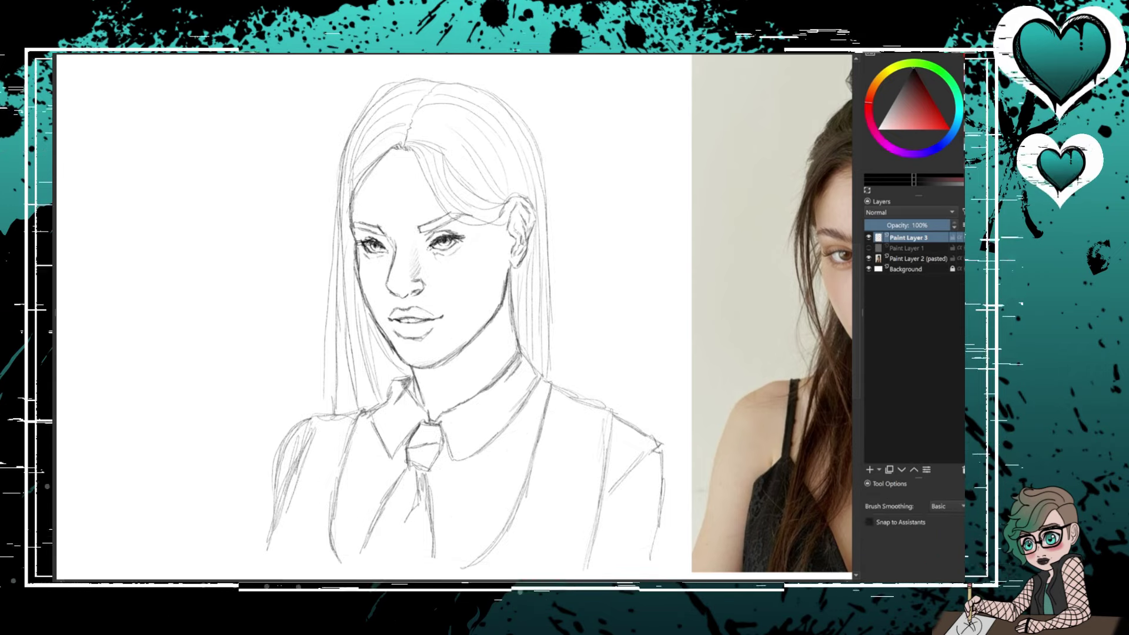
{"action": "key", "text": "Insert"}
{"action": "left_click", "coordinate": [945, 506]}
{"action": "left_click", "coordinate": [945, 529]}
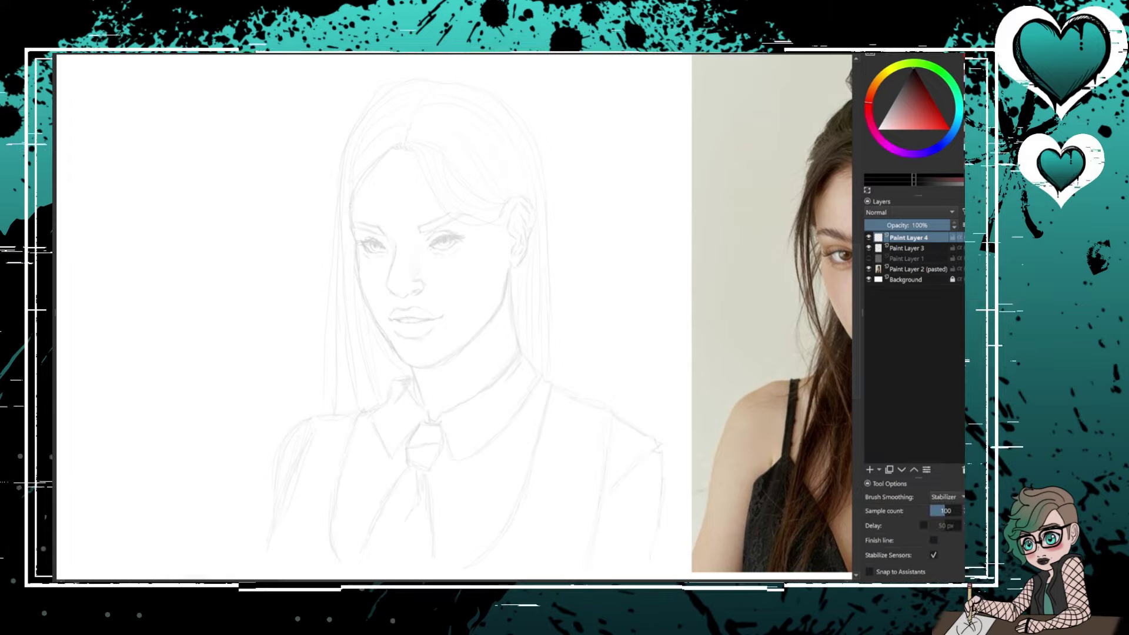
{"action": "key", "text": "plus"}
{"action": "mouse_move", "coordinate": [305, 229]}
{"action": "left_mouse_down"}
{"action": "mouse_move", "coordinate": [362, 467]}
{"action": "mouse_move", "coordinate": [536, 357]}
{"action": "left_mouse_up"}
{"action": "key", "text": "ctrl+z"}
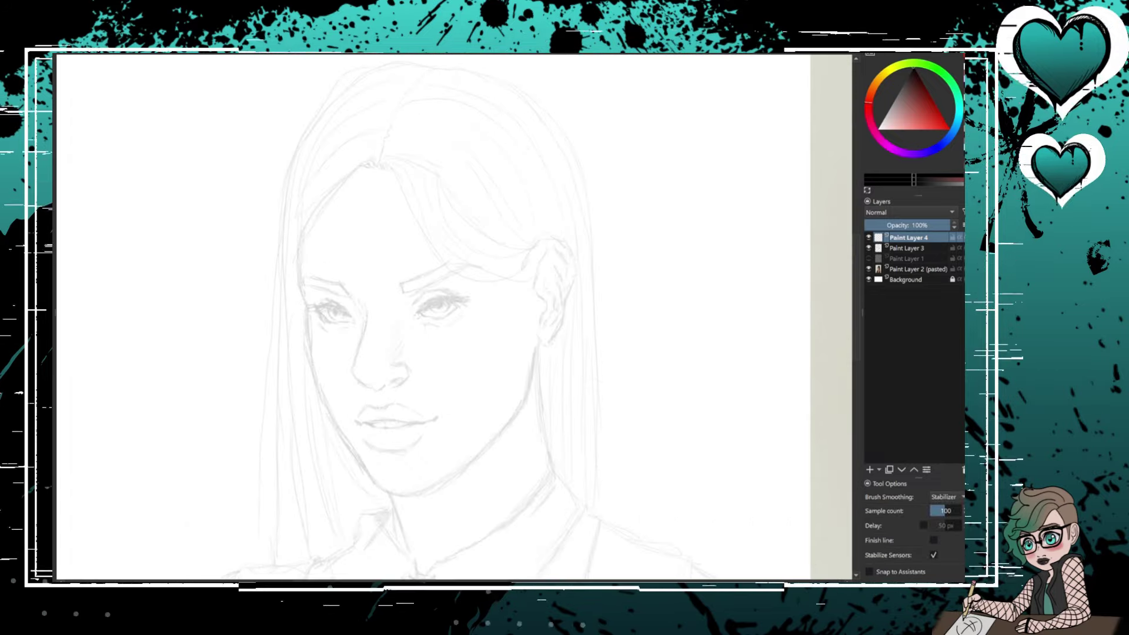
{"action": "key", "text": "shift+BackSpace"}
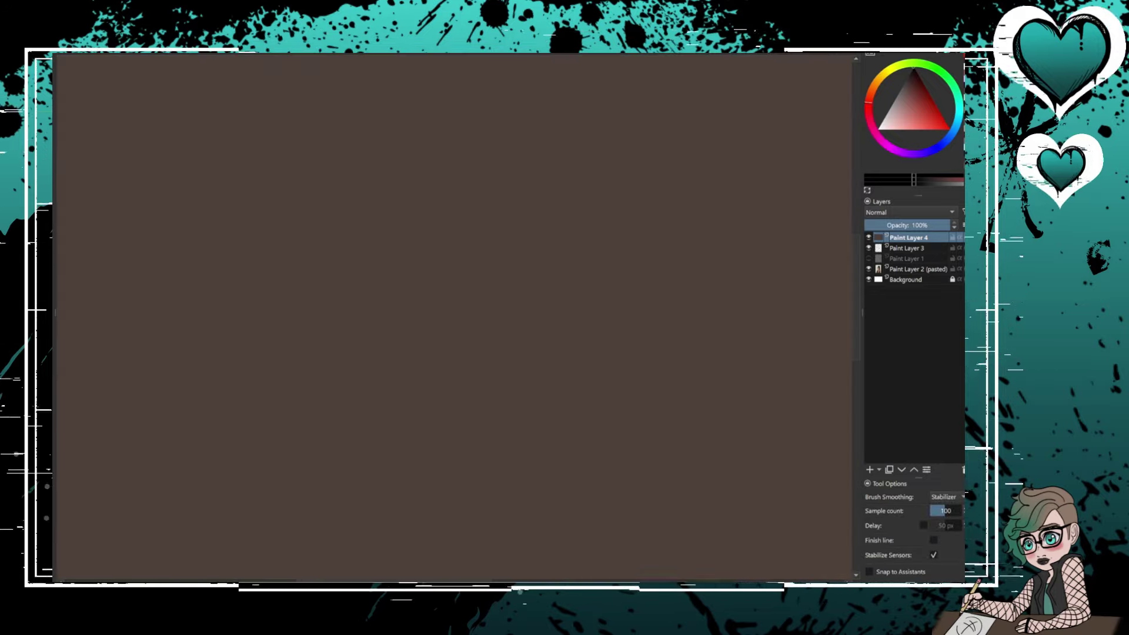
{"action": "key", "text": "ctrl+z"}
- Ink the nose outline and the right eye's lids, lashes and crease on Paint Layer 4
{"action": "key", "text": "minus"}
{"action": "mouse_move", "coordinate": [311, 306]}
{"action": "left_mouse_down"}
{"action": "mouse_move", "coordinate": [333, 462]}
{"action": "mouse_move", "coordinate": [397, 428]}
{"action": "left_mouse_up"}
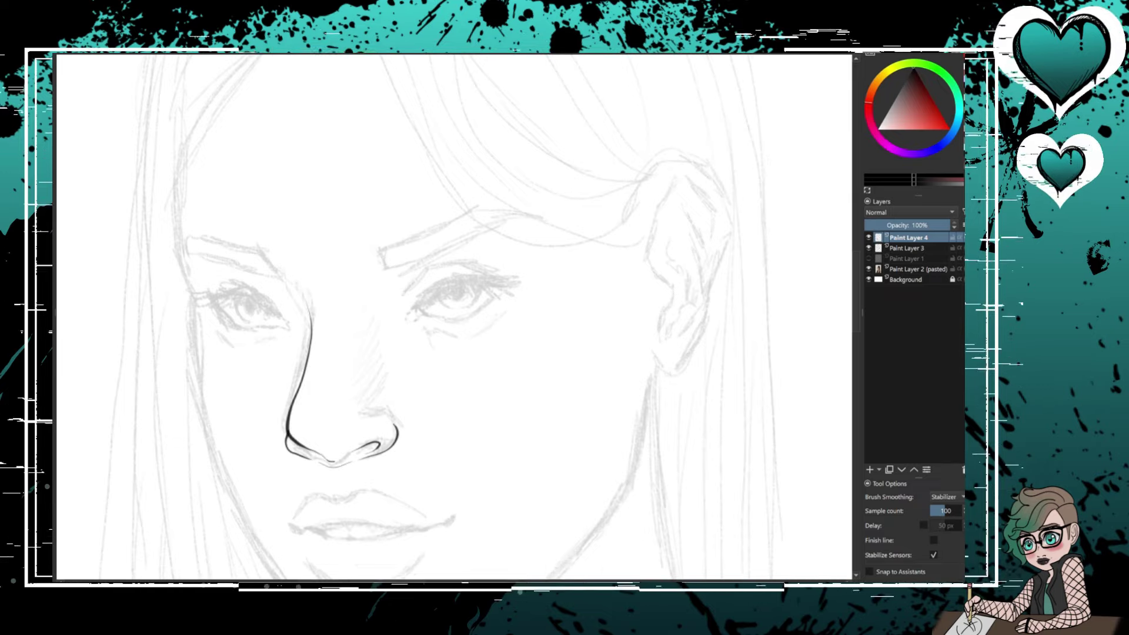
{"action": "mouse_move", "coordinate": [409, 294]}
{"action": "left_mouse_down"}
{"action": "mouse_move", "coordinate": [590, 294]}
{"action": "mouse_move", "coordinate": [591, 320]}
{"action": "mouse_move", "coordinate": [623, 299]}
{"action": "left_mouse_up"}
{"action": "left_click_drag", "start_coordinate": [623, 288], "coordinate": [600, 304]}
{"action": "mouse_move", "coordinate": [643, 290]}
{"action": "left_mouse_down"}
{"action": "mouse_move", "coordinate": [629, 299]}
{"action": "mouse_move", "coordinate": [700, 280]}
{"action": "left_mouse_up"}
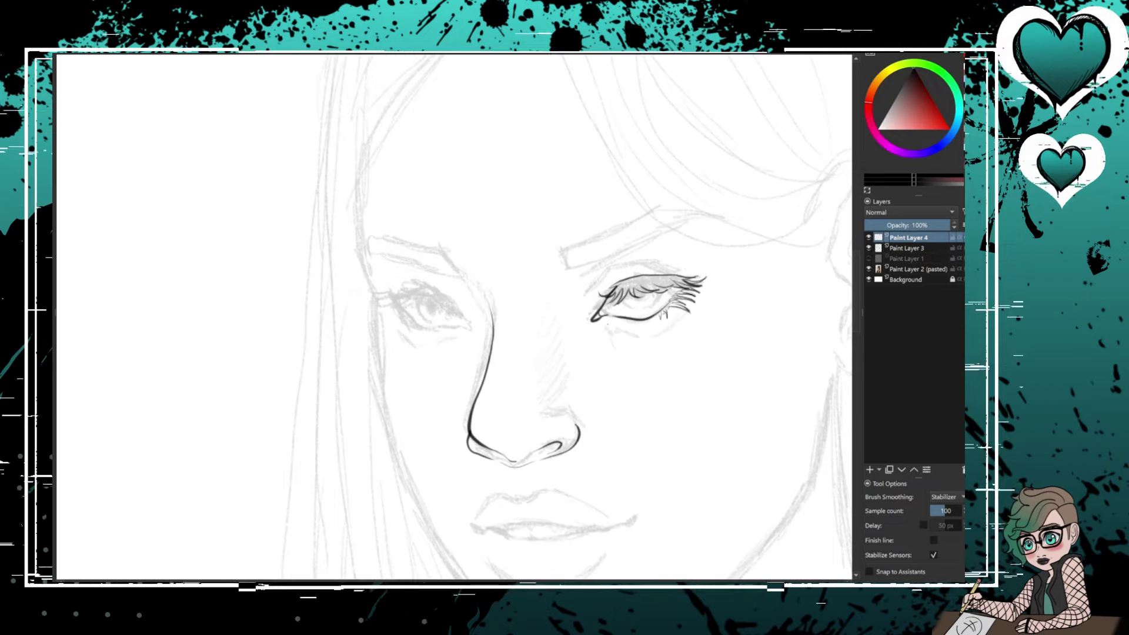
{"action": "left_click_drag", "start_coordinate": [607, 324], "coordinate": [661, 318]}
{"action": "left_click_drag", "start_coordinate": [594, 307], "coordinate": [674, 270]}
- Ink the left eye's lids, upper and lower lashes and eyelid crease
{"action": "mouse_move", "coordinate": [438, 293]}
{"action": "left_mouse_down"}
{"action": "mouse_move", "coordinate": [472, 330]}
{"action": "mouse_move", "coordinate": [413, 342]}
{"action": "left_mouse_up"}
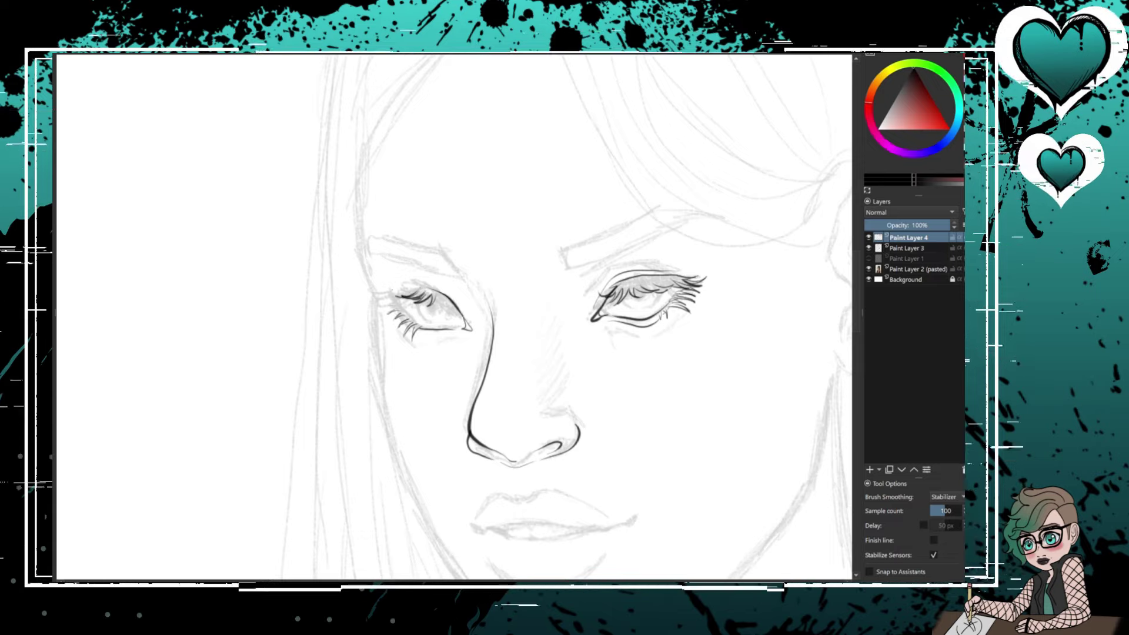
{"action": "left_click_drag", "start_coordinate": [421, 297], "coordinate": [376, 288]}
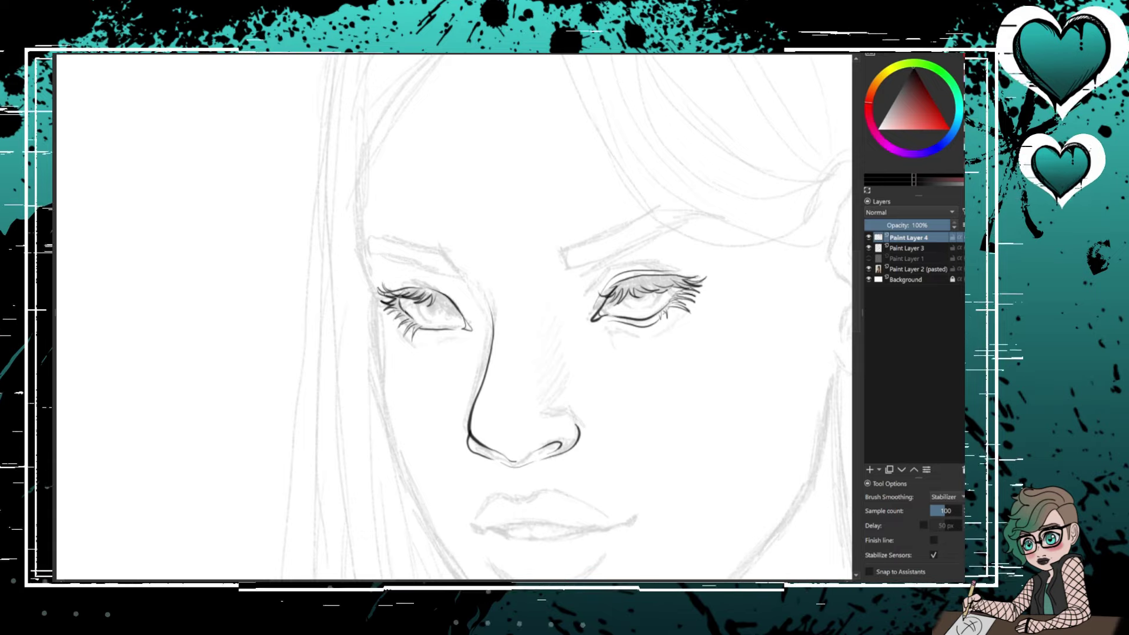
{"action": "left_click_drag", "start_coordinate": [447, 300], "coordinate": [400, 281]}
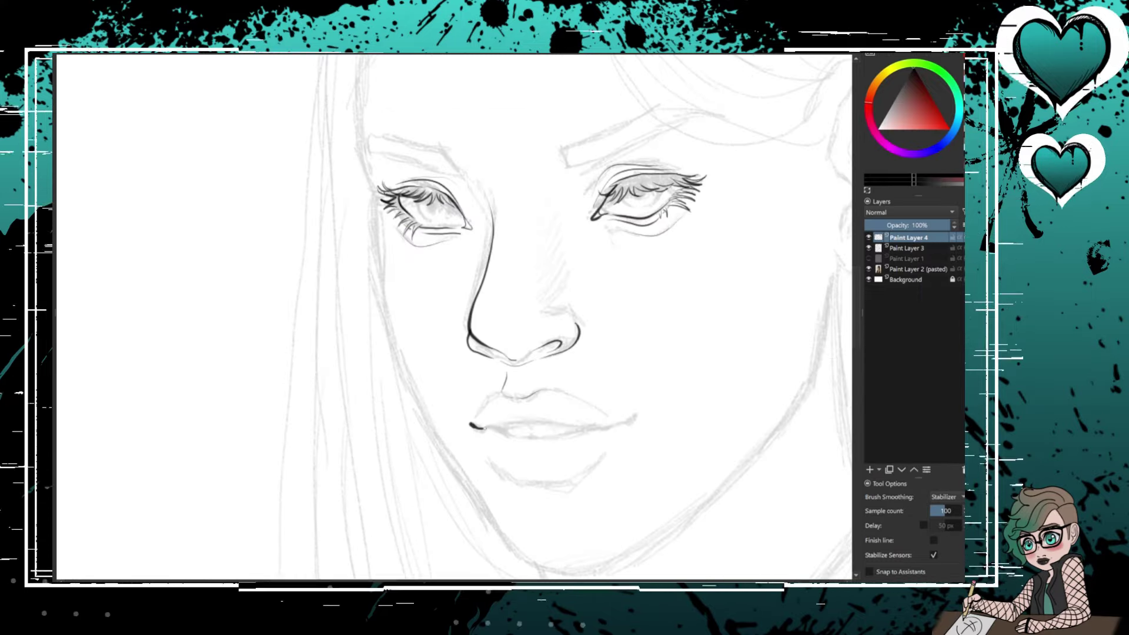
- Ink the line between the lips from corner to corner and the lower edge of the slightly open mouth
{"action": "left_click_drag", "start_coordinate": [470, 425], "coordinate": [629, 417]}
{"action": "scroll", "coordinate": [453, 317], "scroll_direction": "down", "scroll_amount": 3}
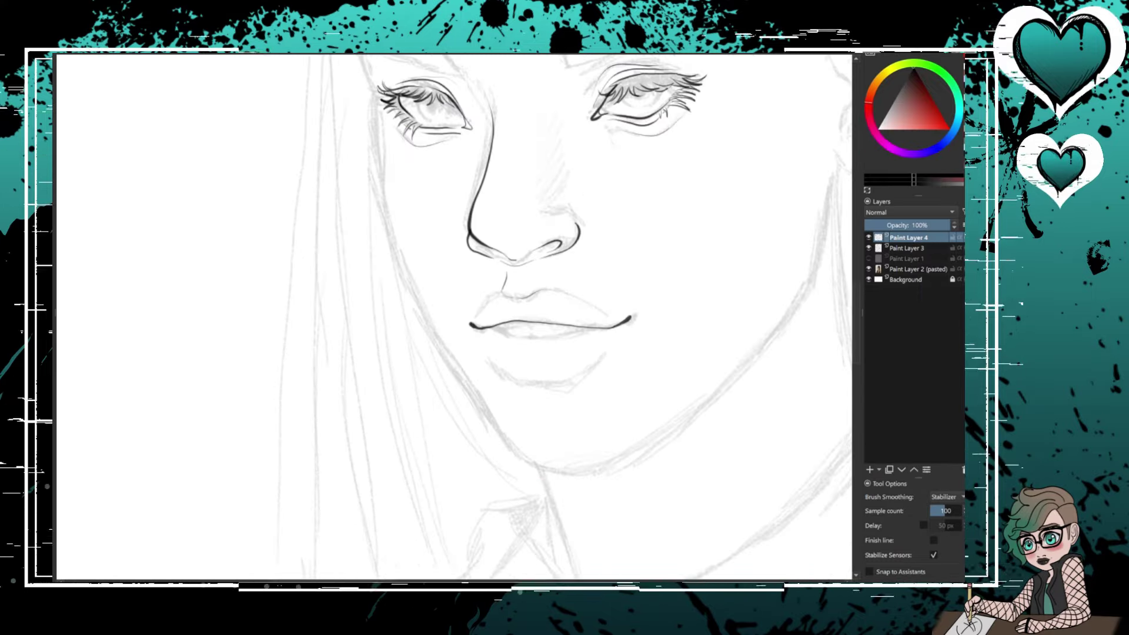
{"action": "mouse_move", "coordinate": [488, 328]}
{"action": "left_mouse_down"}
{"action": "mouse_move", "coordinate": [582, 333]}
{"action": "mouse_move", "coordinate": [566, 330]}
{"action": "left_mouse_up"}
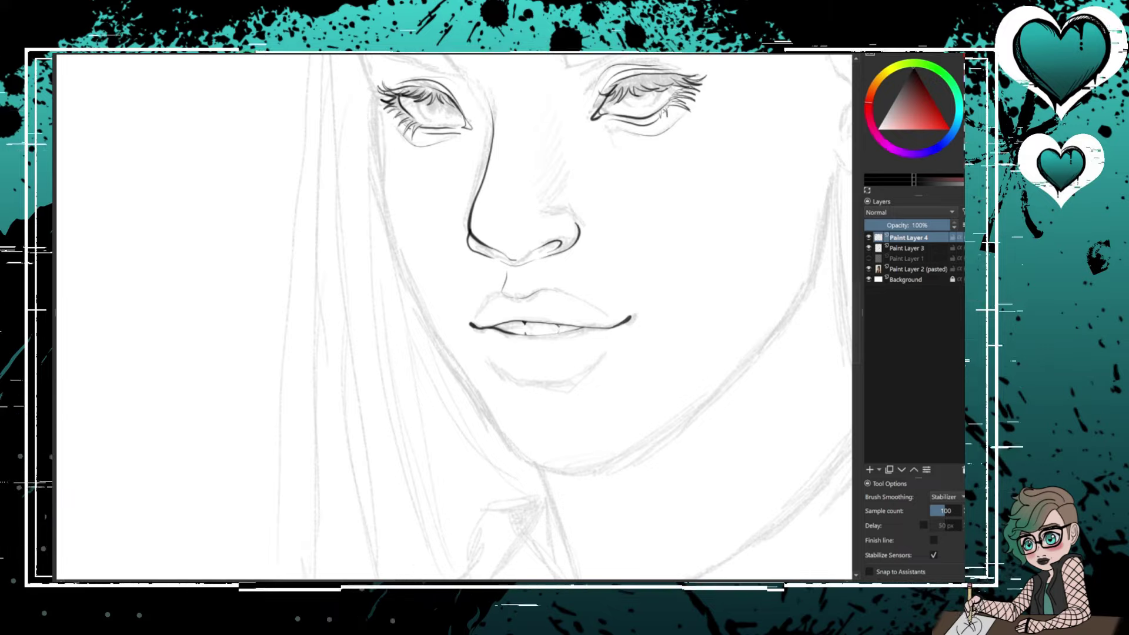
{"action": "scroll", "coordinate": [452, 317], "scroll_direction": "down", "scroll_amount": 5}
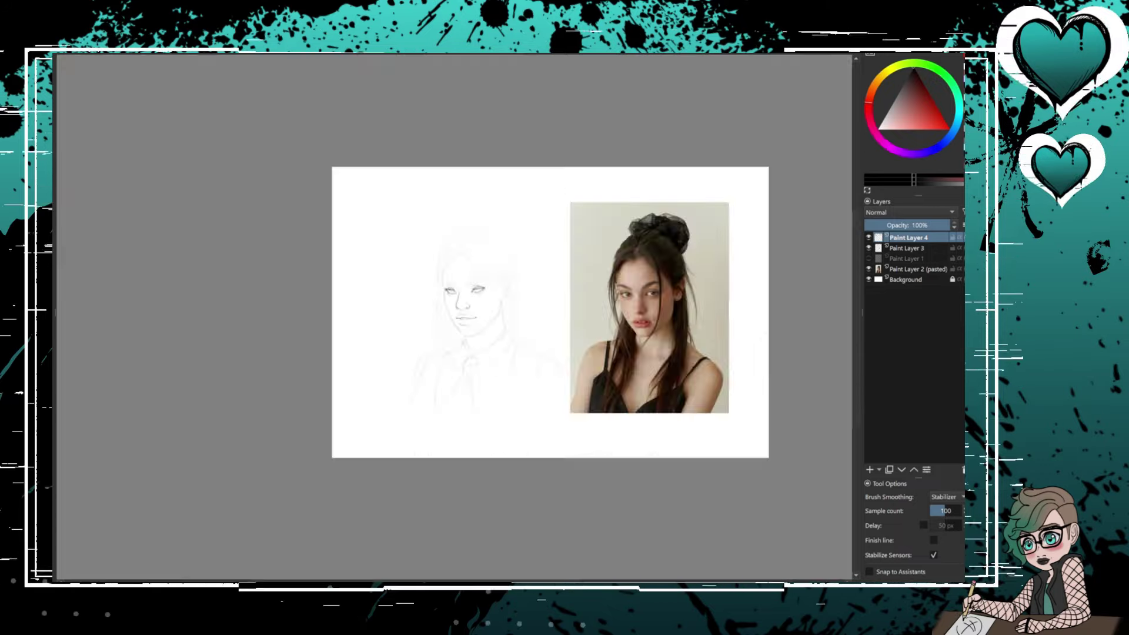
{"action": "scroll", "coordinate": [453, 317], "scroll_direction": "up", "scroll_amount": 5}
{"action": "mouse_move", "coordinate": [416, 218]}
{"action": "left_mouse_down"}
{"action": "mouse_move", "coordinate": [442, 315]}
{"action": "mouse_move", "coordinate": [497, 379]}
{"action": "left_mouse_up"}
{"action": "key", "text": "ctrl+z"}
{"action": "left_click_drag", "start_coordinate": [453, 335], "coordinate": [526, 391]}
{"action": "key", "text": "ctrl+z"}
{"action": "left_click_drag", "start_coordinate": [418, 247], "coordinate": [483, 379]}
{"action": "left_click_drag", "start_coordinate": [482, 391], "coordinate": [646, 244]}
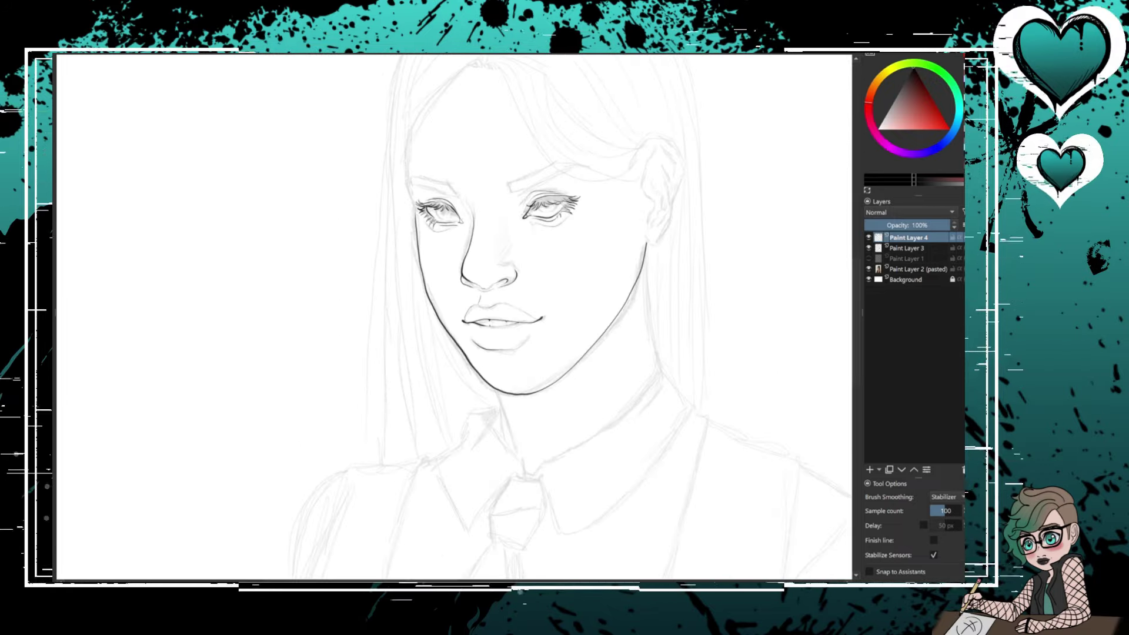
{"action": "key", "text": "ctrl+z"}
{"action": "key", "text": "ctrl+z"}
- Ink the face outline from the left temple along the cheek, around the chin and up the jaw to the ear
{"action": "left_click_drag", "start_coordinate": [414, 214], "coordinate": [506, 392]}
{"action": "mouse_move", "coordinate": [643, 251]}
{"action": "left_mouse_down"}
{"action": "mouse_move", "coordinate": [507, 393]}
{"action": "mouse_move", "coordinate": [490, 397]}
{"action": "mouse_move", "coordinate": [532, 385]}
{"action": "left_mouse_up"}
{"action": "key", "text": "ctrl+z"}
{"action": "key", "text": "ctrl+z"}
{"action": "key", "text": "ctrl+z"}
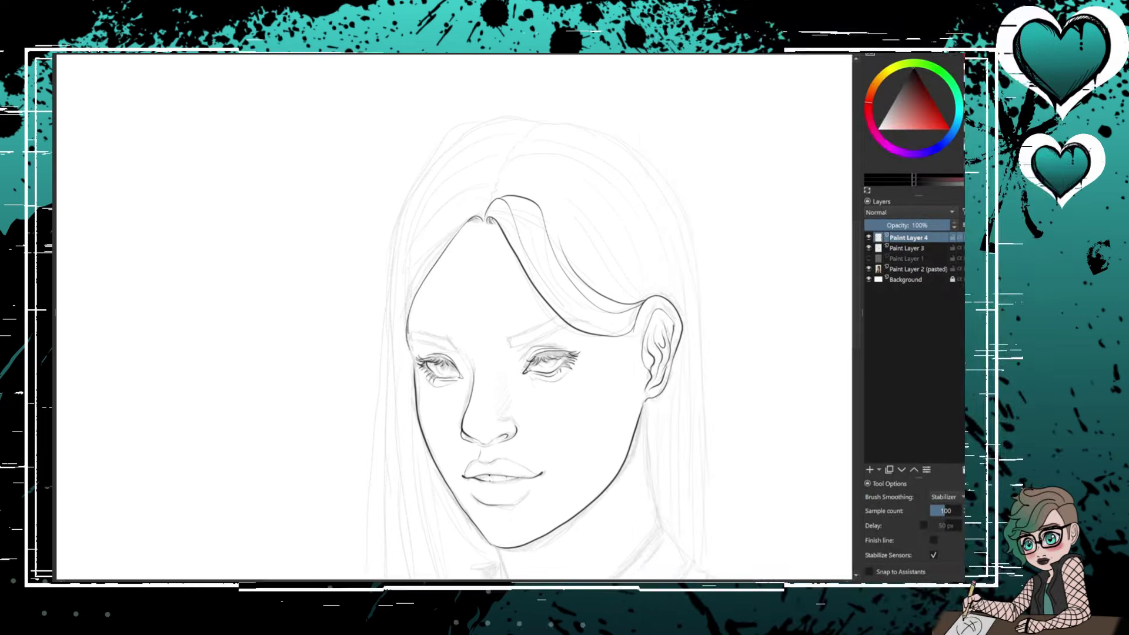
- Ink the outlines of both eyebrows over the sketch
{"action": "left_click_drag", "start_coordinate": [509, 347], "coordinate": [557, 319]}
{"action": "left_click_drag", "start_coordinate": [410, 333], "coordinate": [458, 342]}
{"action": "key", "text": "ctrl+z"}
- Ink the neck line below the ear, the hair swept over the crown and the long outer hair contour on that side
{"action": "scroll", "coordinate": [453, 318], "scroll_direction": "down", "scroll_amount": 5}
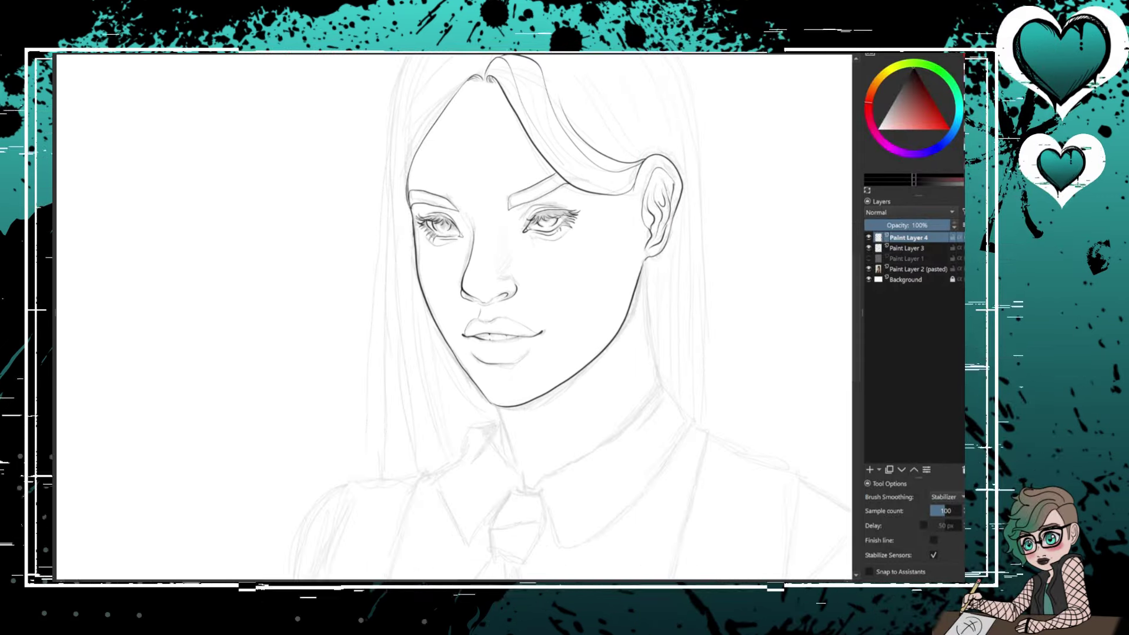
{"action": "left_click_drag", "start_coordinate": [646, 259], "coordinate": [664, 390]}
{"action": "left_click_drag", "start_coordinate": [517, 111], "coordinate": [662, 229]}
{"action": "left_click_drag", "start_coordinate": [538, 86], "coordinate": [706, 527]}
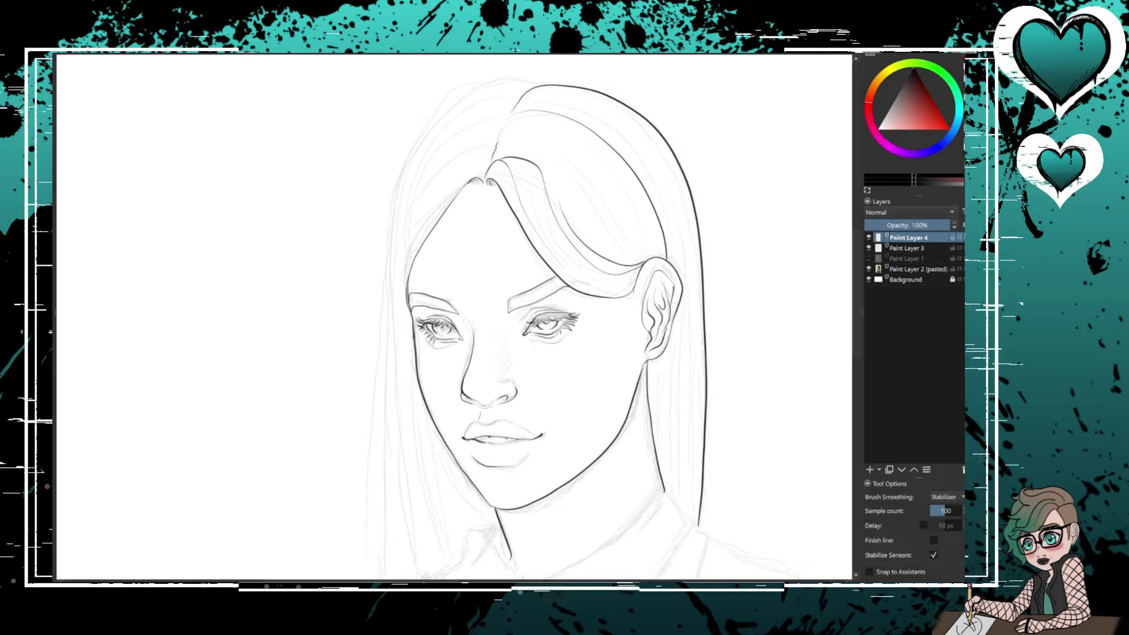
- Ink the long tapering lock of hair that falls beside the left cheek onto the shoulder
{"action": "scroll", "coordinate": [453, 318], "scroll_direction": "down", "scroll_amount": 2}
{"action": "left_click_drag", "start_coordinate": [456, 303], "coordinate": [416, 489]}
{"action": "left_click_drag", "start_coordinate": [419, 199], "coordinate": [441, 356]}
{"action": "key", "text": "ctrl+z"}
{"action": "left_click_drag", "start_coordinate": [415, 138], "coordinate": [416, 489]}
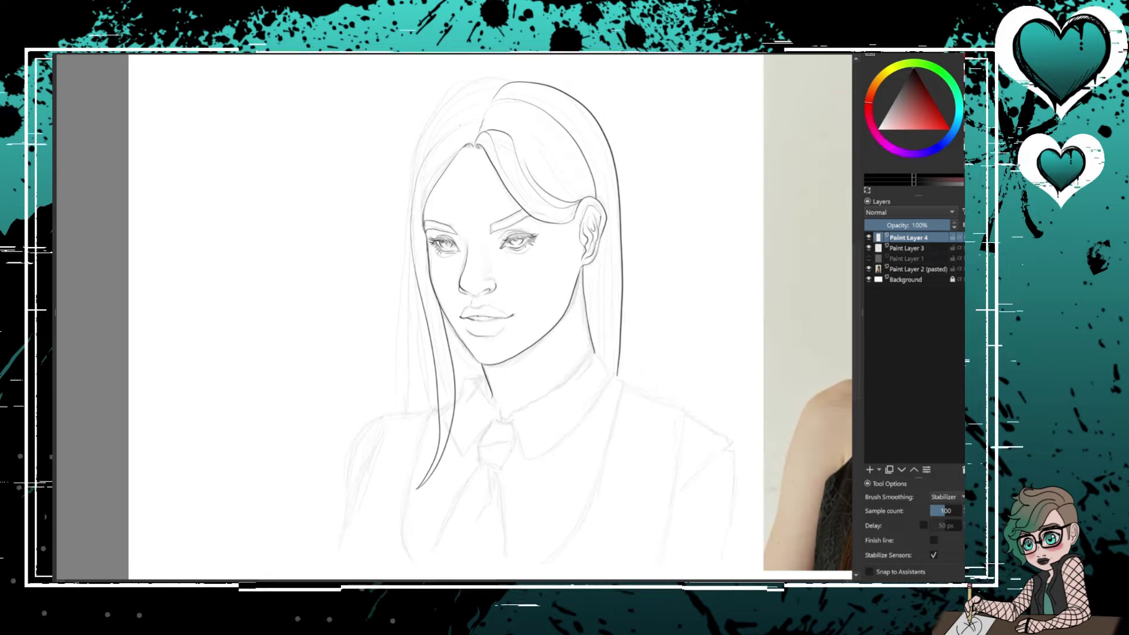
- Ink both halves of the shirt collar and the neck opening where they meet
{"action": "scroll", "coordinate": [453, 318], "scroll_direction": "down", "scroll_amount": 2}
{"action": "scroll", "coordinate": [452, 318], "scroll_direction": "up", "scroll_amount": 2}
{"action": "mouse_move", "coordinate": [656, 309]}
{"action": "left_mouse_down"}
{"action": "mouse_move", "coordinate": [698, 338]}
{"action": "mouse_move", "coordinate": [664, 294]}
{"action": "left_mouse_up"}
{"action": "left_click_drag", "start_coordinate": [498, 331], "coordinate": [520, 396]}
{"action": "left_click_drag", "start_coordinate": [506, 352], "coordinate": [529, 405]}
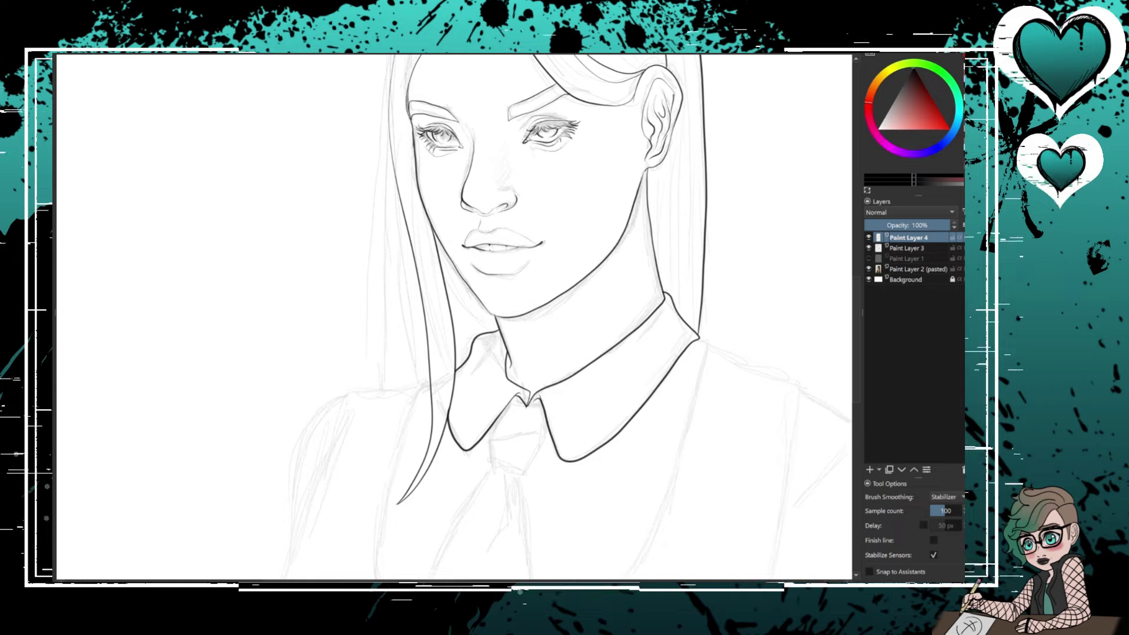
- Ink the tie knot between the collar points and the tie's widening tail with its inner folds
{"action": "scroll", "coordinate": [453, 318], "scroll_direction": "down", "scroll_amount": 3}
{"action": "left_click_drag", "start_coordinate": [520, 238], "coordinate": [532, 240]}
{"action": "key", "text": "ctrl+z"}
{"action": "left_click_drag", "start_coordinate": [493, 272], "coordinate": [540, 274]}
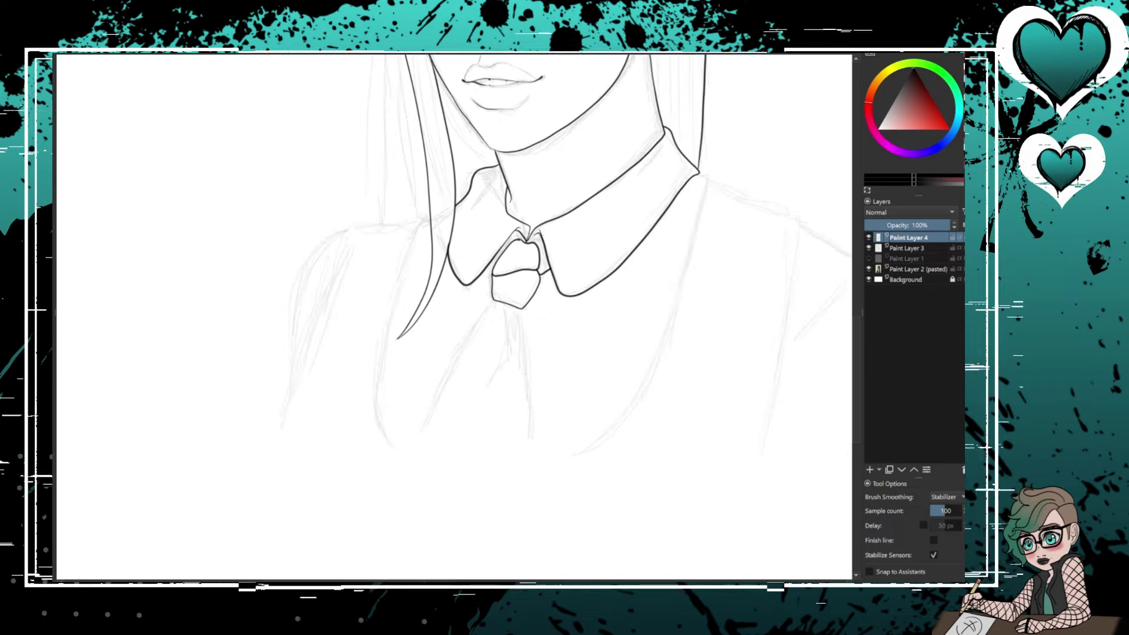
{"action": "left_click_drag", "start_coordinate": [515, 235], "coordinate": [539, 243]}
{"action": "mouse_move", "coordinate": [509, 307]}
{"action": "left_mouse_down"}
{"action": "mouse_move", "coordinate": [516, 400]}
{"action": "mouse_move", "coordinate": [491, 382]}
{"action": "left_mouse_up"}
{"action": "mouse_move", "coordinate": [519, 309]}
{"action": "left_mouse_down"}
{"action": "mouse_move", "coordinate": [538, 458]}
{"action": "mouse_move", "coordinate": [415, 453]}
{"action": "left_mouse_up"}
- Ink the jacket's right shoulder line, curved front edge and armhole seam
{"action": "scroll", "coordinate": [453, 318], "scroll_direction": "right", "scroll_amount": 3}
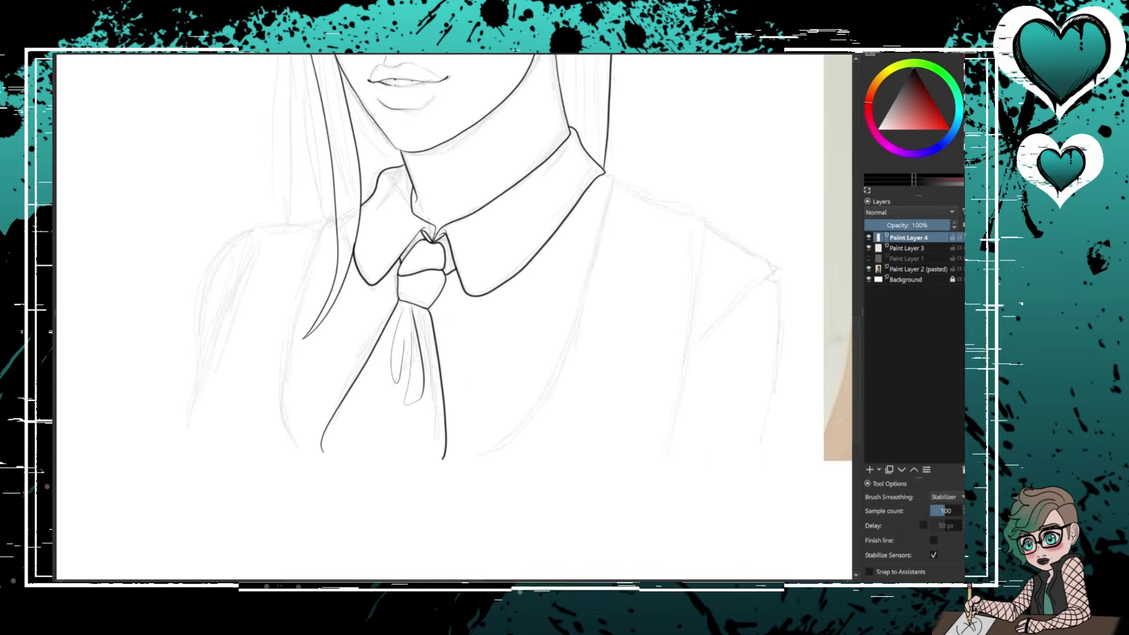
{"action": "left_click_drag", "start_coordinate": [608, 175], "coordinate": [705, 220]}
{"action": "left_click_drag", "start_coordinate": [611, 177], "coordinate": [444, 457]}
{"action": "left_click_drag", "start_coordinate": [705, 222], "coordinate": [663, 466]}
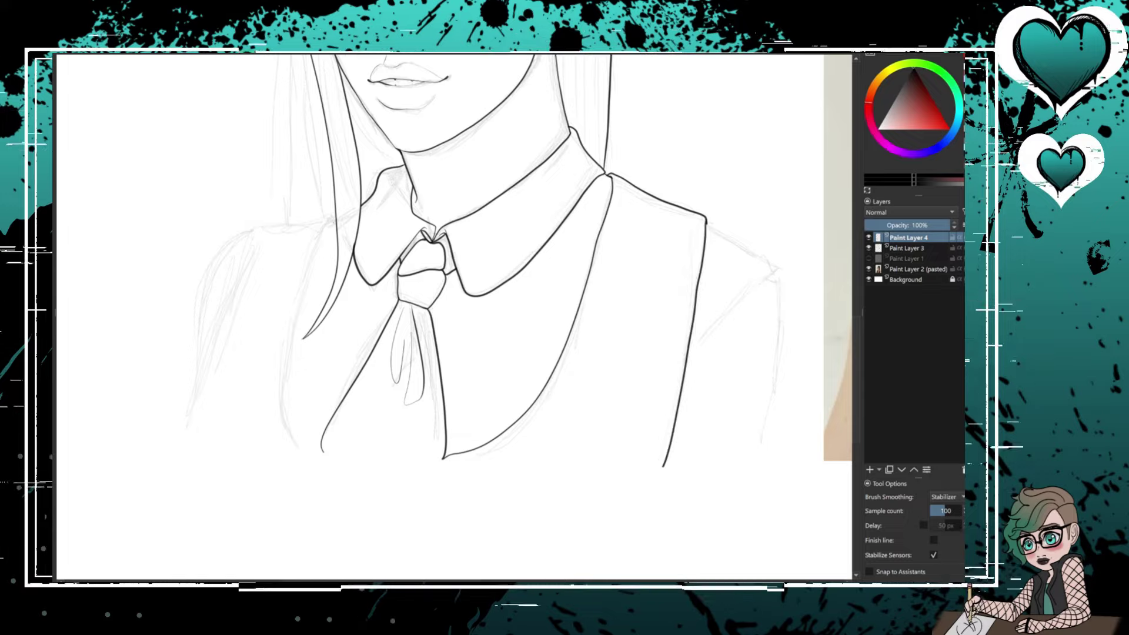
- Ink the jacket's left side, the right sleeve and the curved lower edge closing off the bust
{"action": "mouse_move", "coordinate": [323, 233]}
{"action": "left_mouse_down"}
{"action": "mouse_move", "coordinate": [307, 452]}
{"action": "mouse_move", "coordinate": [191, 448]}
{"action": "left_mouse_up"}
{"action": "scroll", "coordinate": [453, 318], "scroll_direction": "down", "scroll_amount": 3}
{"action": "left_click_drag", "start_coordinate": [505, 227], "coordinate": [579, 300]}
{"action": "mouse_move", "coordinate": [579, 277]}
{"action": "left_mouse_down"}
{"action": "mouse_move", "coordinate": [541, 457]}
{"action": "mouse_move", "coordinate": [453, 482]}
{"action": "left_mouse_up"}
{"action": "scroll", "coordinate": [453, 317], "scroll_direction": "down", "scroll_amount": 4}
{"action": "scroll", "coordinate": [452, 318], "scroll_direction": "up", "scroll_amount": 4}
{"action": "mouse_move", "coordinate": [432, 381]}
{"action": "left_mouse_down"}
{"action": "mouse_move", "coordinate": [371, 388]}
{"action": "mouse_move", "coordinate": [609, 400]}
{"action": "left_mouse_up"}
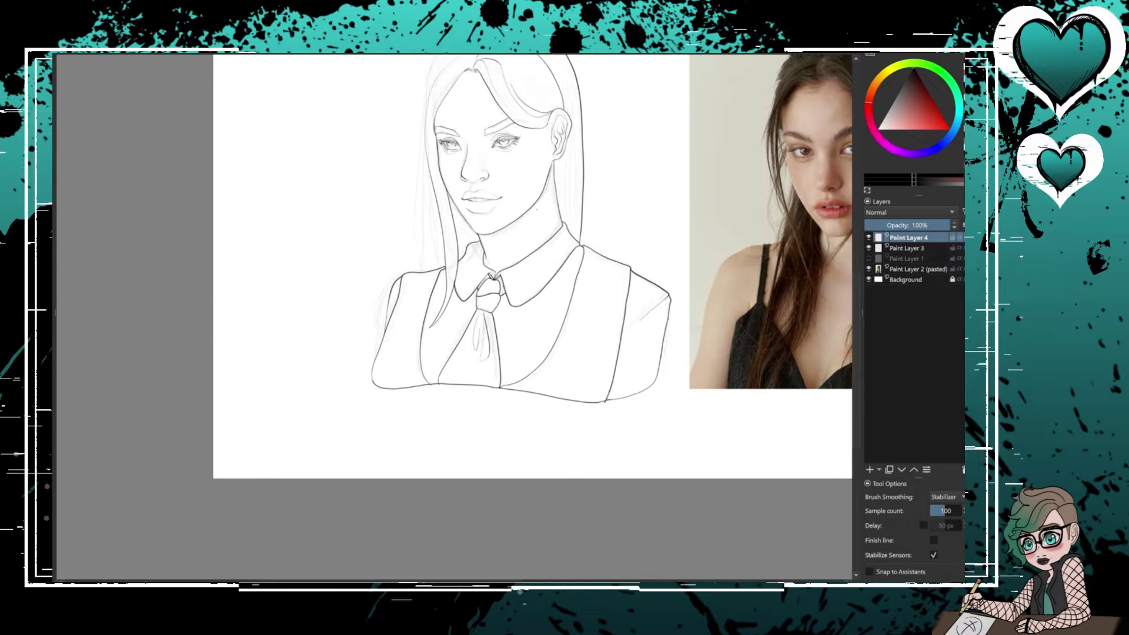
- Ink the outer hair contour on the left and long strands on both sides of the face and neck
{"action": "scroll", "coordinate": [452, 317], "scroll_direction": "up", "scroll_amount": 3}
{"action": "scroll", "coordinate": [453, 318], "scroll_direction": "up", "scroll_amount": 2}
{"action": "left_click_drag", "start_coordinate": [418, 252], "coordinate": [408, 503]}
{"action": "scroll", "coordinate": [453, 317], "scroll_direction": "down", "scroll_amount": 3}
{"action": "left_click_drag", "start_coordinate": [614, 103], "coordinate": [589, 323]}
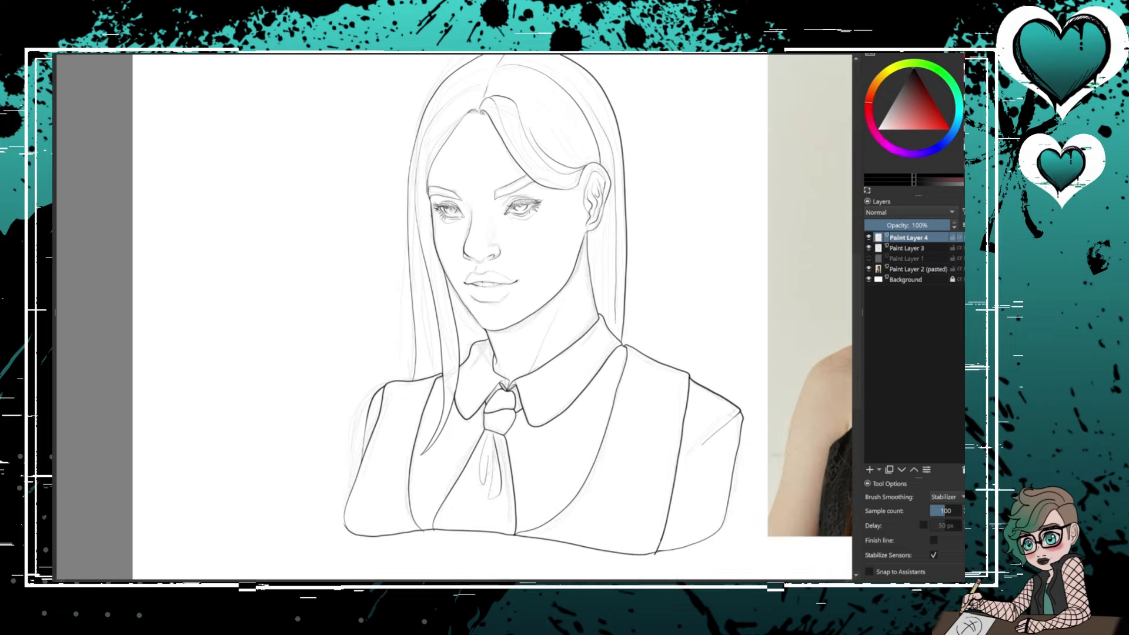
{"action": "left_click_drag", "start_coordinate": [609, 209], "coordinate": [600, 270]}
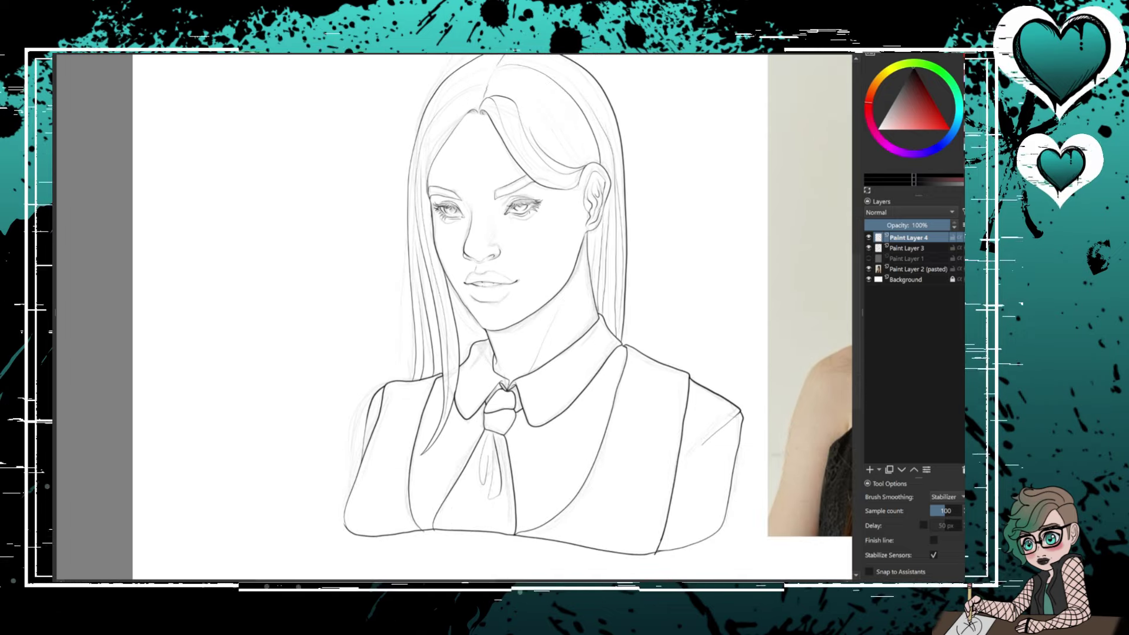
- Ink flowing hair strands from the parting across the crown on both sides and down towards the ear
{"action": "scroll", "coordinate": [494, 317], "scroll_direction": "up", "scroll_amount": 3}
{"action": "left_click_drag", "start_coordinate": [511, 200], "coordinate": [587, 287]}
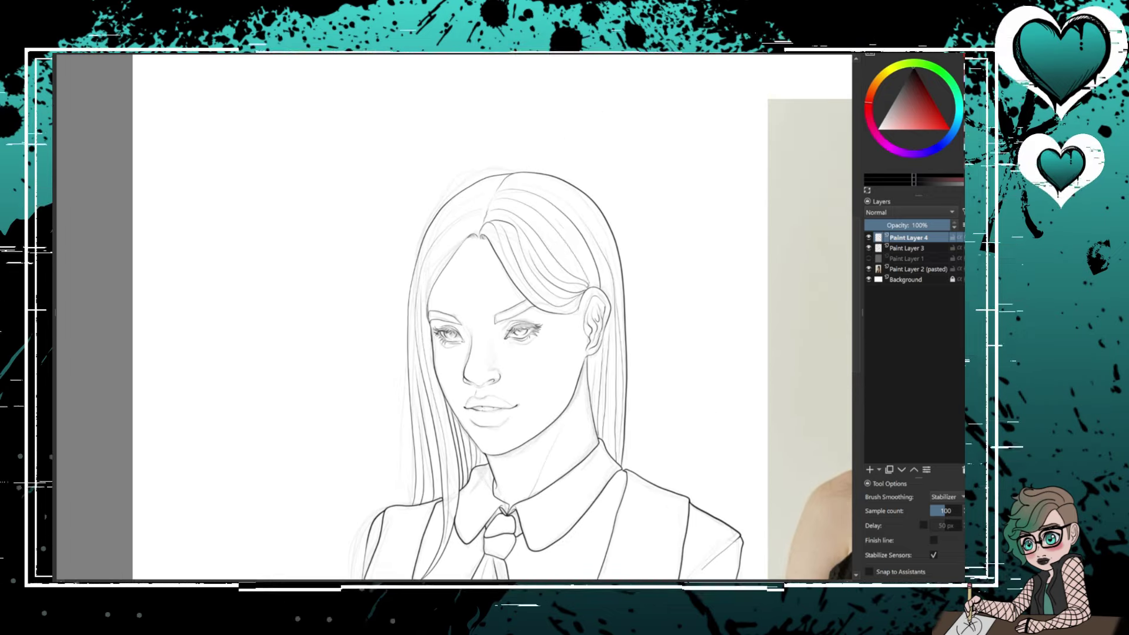
{"action": "left_click_drag", "start_coordinate": [562, 227], "coordinate": [591, 286]}
{"action": "left_click_drag", "start_coordinate": [485, 217], "coordinate": [428, 265]}
{"action": "left_click_drag", "start_coordinate": [493, 192], "coordinate": [429, 237]}
{"action": "left_click_drag", "start_coordinate": [513, 178], "coordinate": [614, 263]}
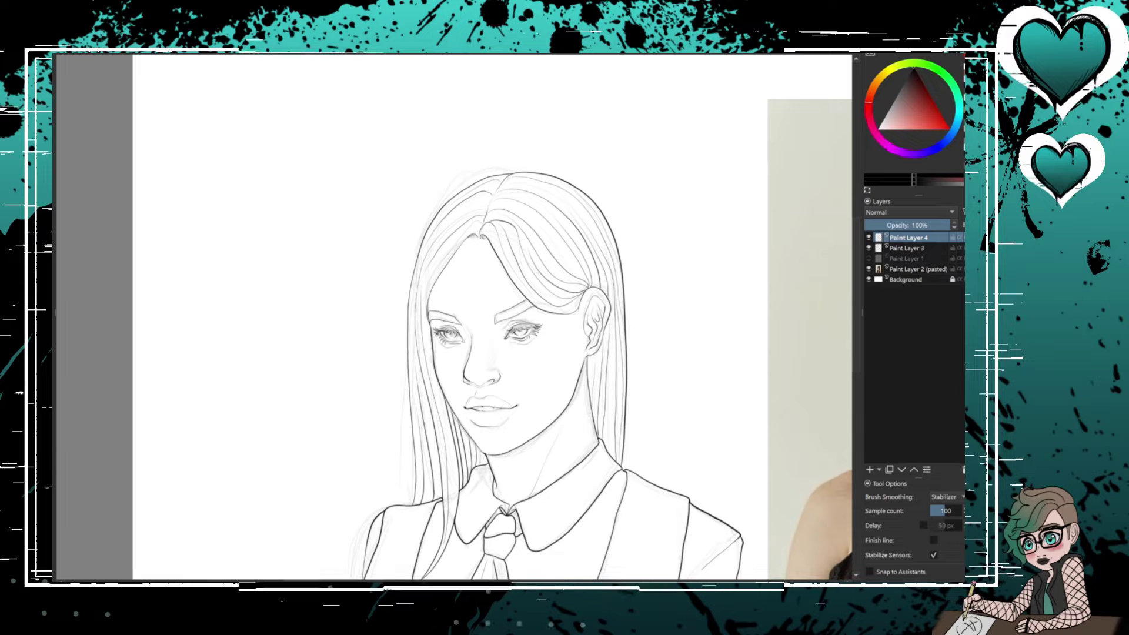
- Delete the sketch layers Paint Layer 1 and Paint Layer 3
{"action": "scroll", "coordinate": [494, 318], "scroll_direction": "down", "scroll_amount": 2}
{"action": "left_click", "coordinate": [908, 248]}
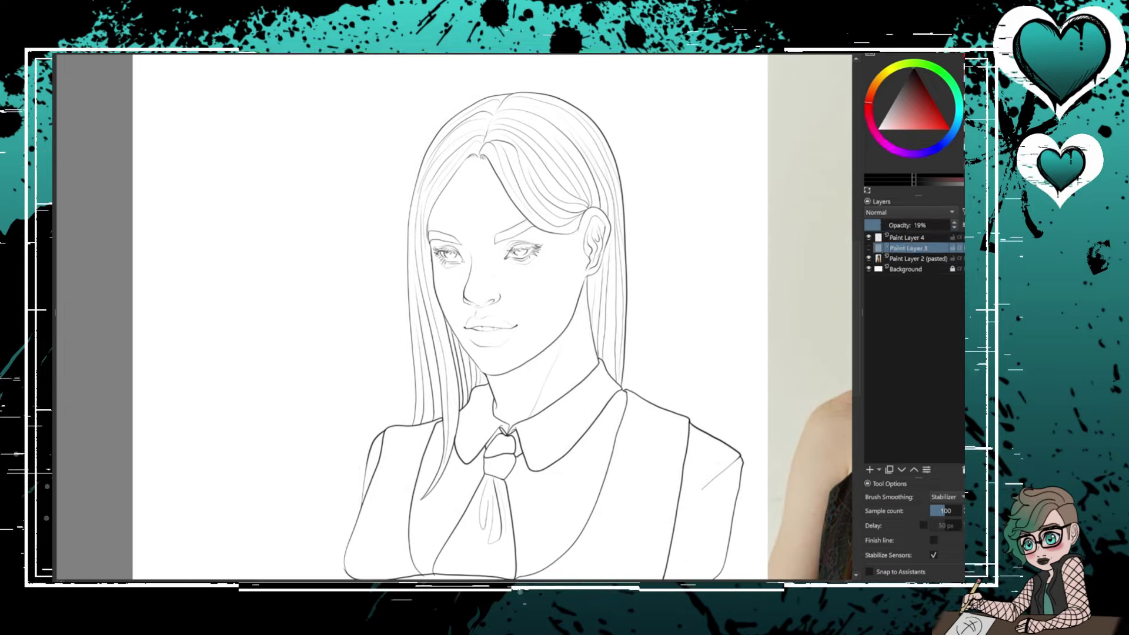
{"action": "key", "text": "shift+Delete"}
- Add a thin contour line across the tip of the nose above the nostrils
{"action": "scroll", "coordinate": [494, 317], "scroll_direction": "down", "scroll_amount": 2}
{"action": "scroll", "coordinate": [494, 317], "scroll_direction": "up", "scroll_amount": 5}
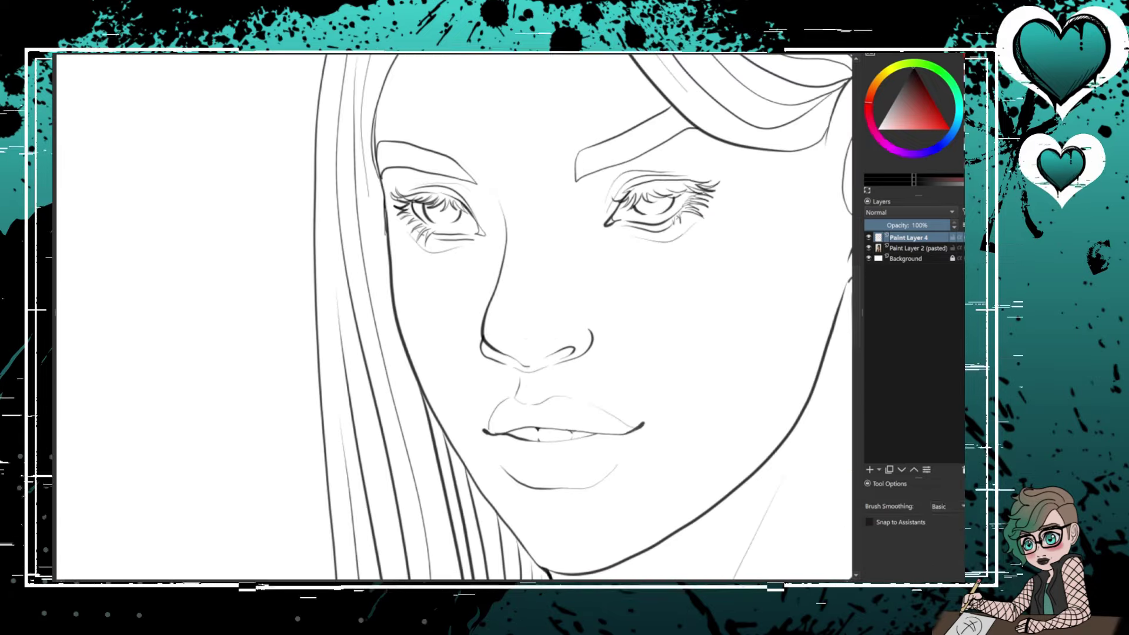
{"action": "left_click_drag", "start_coordinate": [493, 340], "coordinate": [564, 330]}
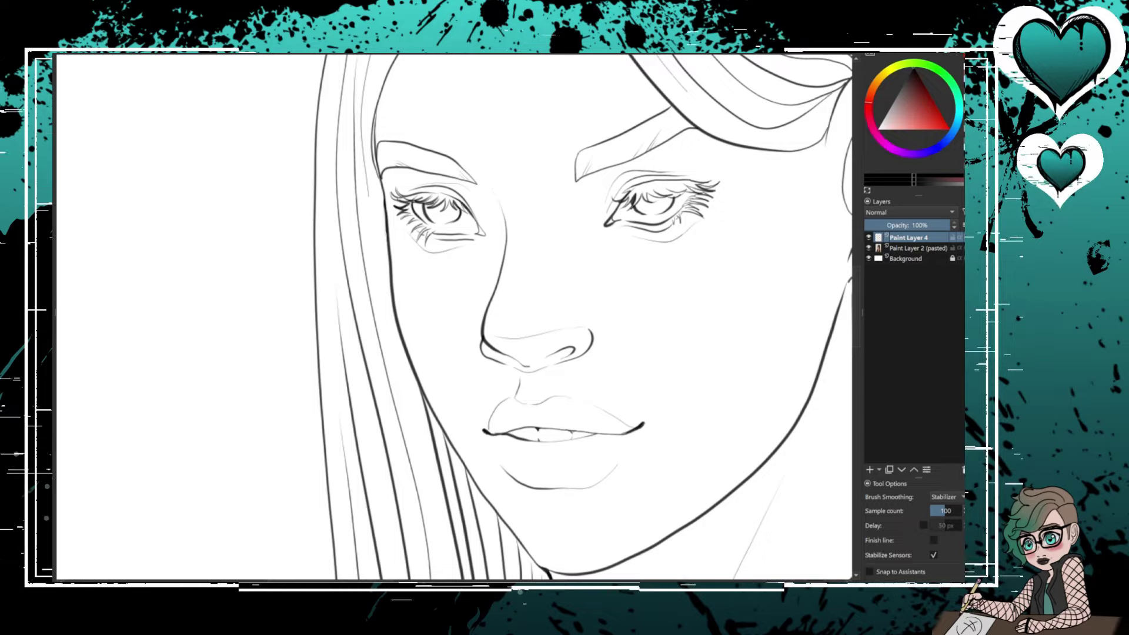
- Add fine extra strands to the hair falling beside the left cheek and neck
{"action": "scroll", "coordinate": [454, 317], "scroll_direction": "down", "scroll_amount": 5}
{"action": "scroll", "coordinate": [504, 378], "scroll_direction": "up", "scroll_amount": 5}
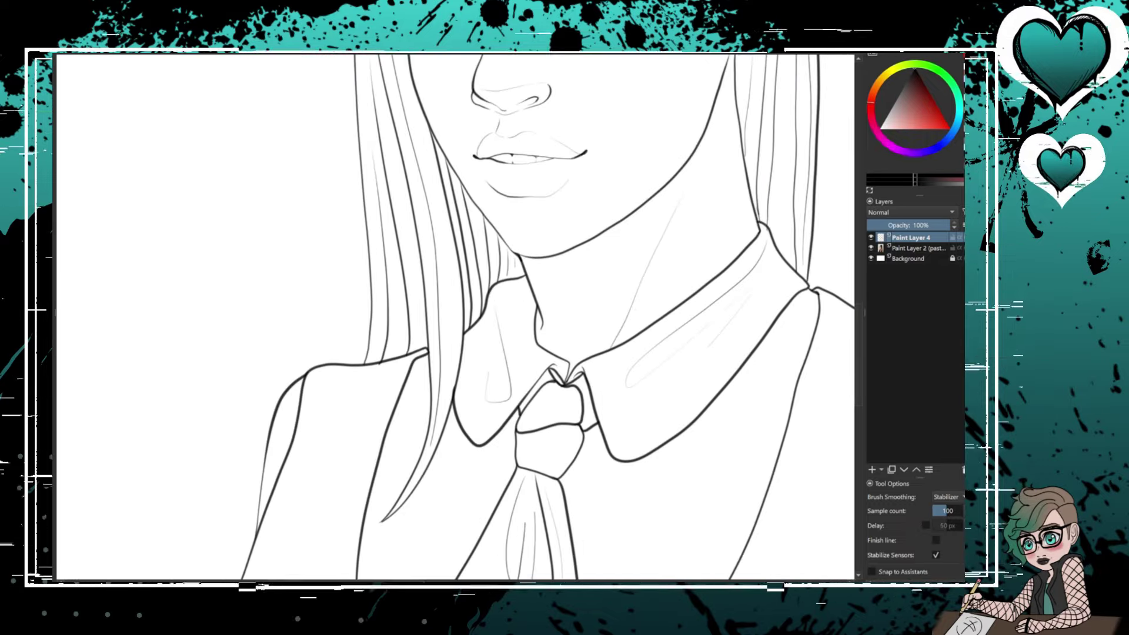
{"action": "left_click_drag", "start_coordinate": [446, 156], "coordinate": [515, 255]}
{"action": "mouse_move", "coordinate": [420, 136]}
{"action": "left_mouse_down"}
{"action": "mouse_move", "coordinate": [450, 385]}
{"action": "mouse_move", "coordinate": [432, 385]}
{"action": "left_mouse_up"}
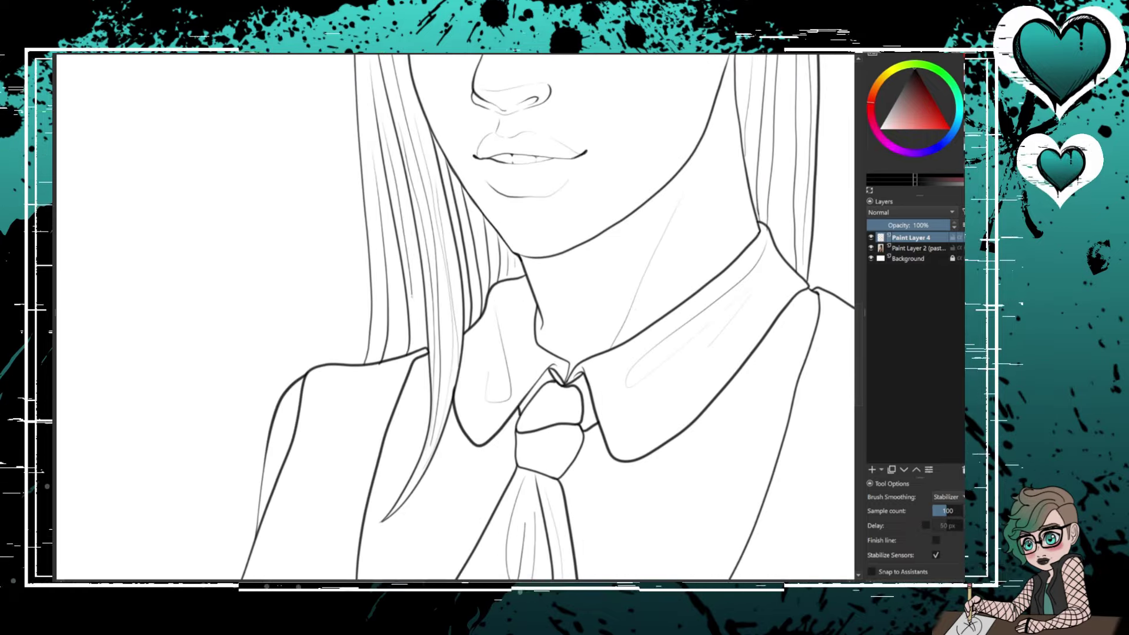
{"action": "left_click_drag", "start_coordinate": [391, 250], "coordinate": [377, 362]}
- Add long seam lines down both front panels of the jacket
{"action": "scroll", "coordinate": [454, 317], "scroll_direction": "down", "scroll_amount": 3}
{"action": "left_click_drag", "start_coordinate": [647, 318], "coordinate": [332, 317]}
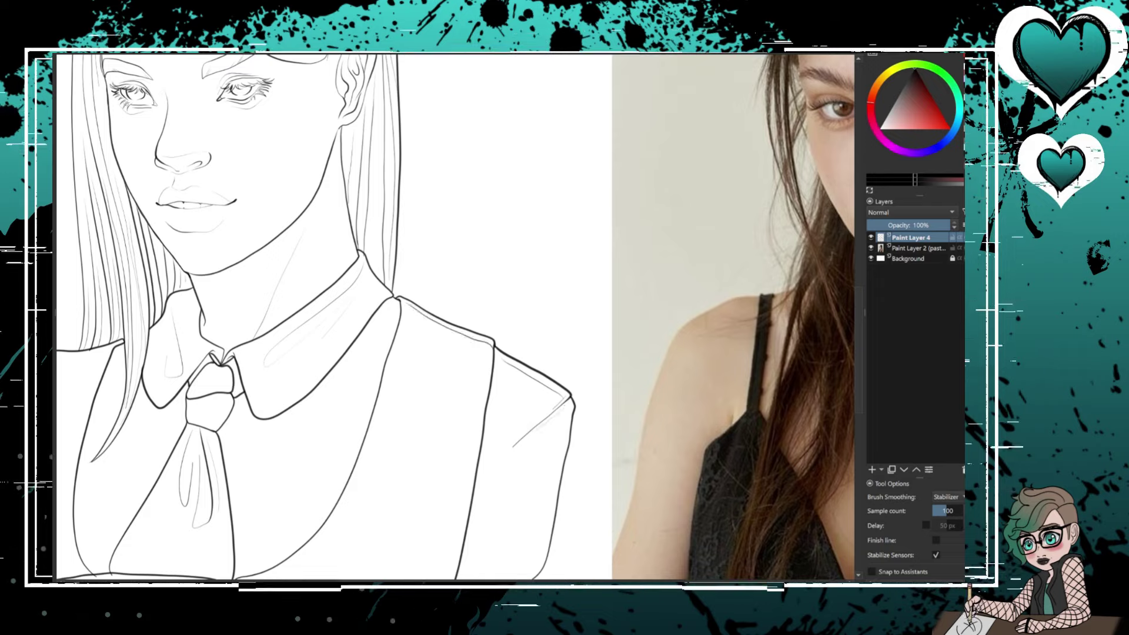
{"action": "scroll", "coordinate": [529, 264], "scroll_direction": "up", "scroll_amount": 3}
{"action": "scroll", "coordinate": [455, 318], "scroll_direction": "down", "scroll_amount": 3}
{"action": "mouse_move", "coordinate": [647, 318]}
{"action": "left_mouse_down"}
{"action": "mouse_move", "coordinate": [294, 318]}
{"action": "mouse_move", "coordinate": [541, 317]}
{"action": "left_mouse_up"}
{"action": "left_click_drag", "start_coordinate": [715, 168], "coordinate": [624, 432]}
{"action": "left_click_drag", "start_coordinate": [333, 200], "coordinate": [286, 411]}
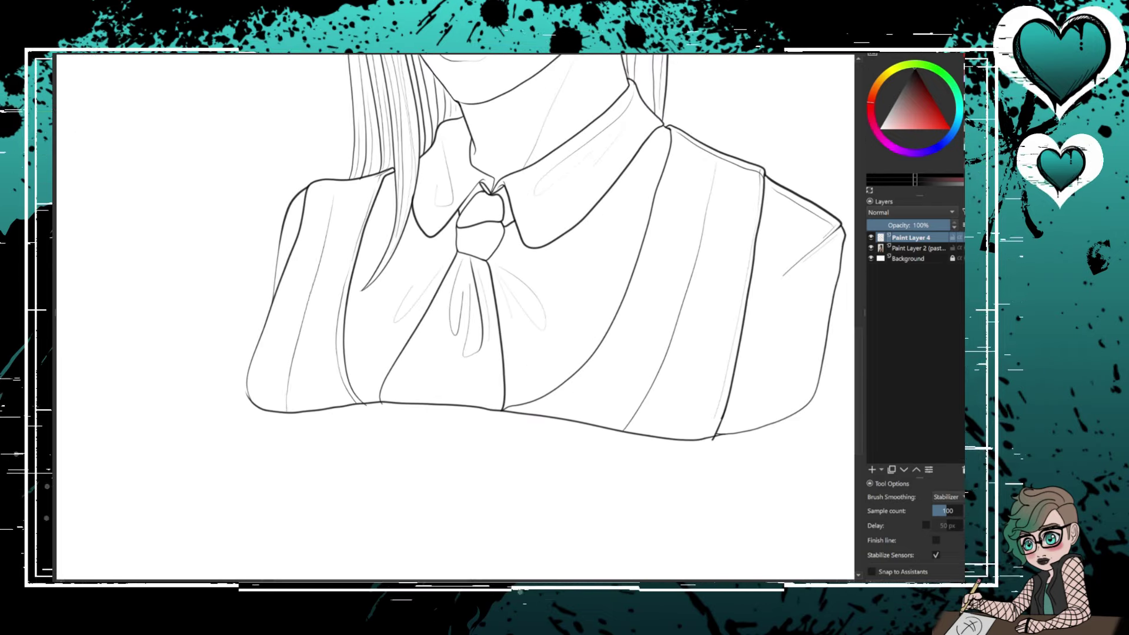
- Add finer strands through the hair and fold lines across the tie knot
{"action": "scroll", "coordinate": [455, 317], "scroll_direction": "up", "scroll_amount": 3}
{"action": "scroll", "coordinate": [454, 317], "scroll_direction": "up", "scroll_amount": 3}
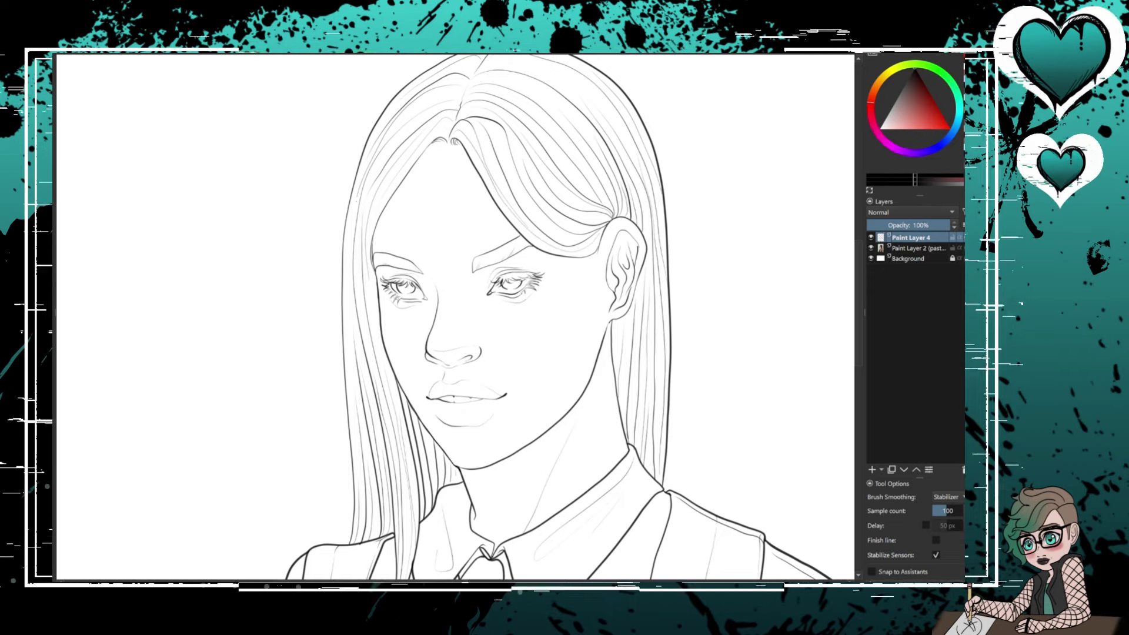
{"action": "scroll", "coordinate": [455, 317], "scroll_direction": "up", "scroll_amount": 2}
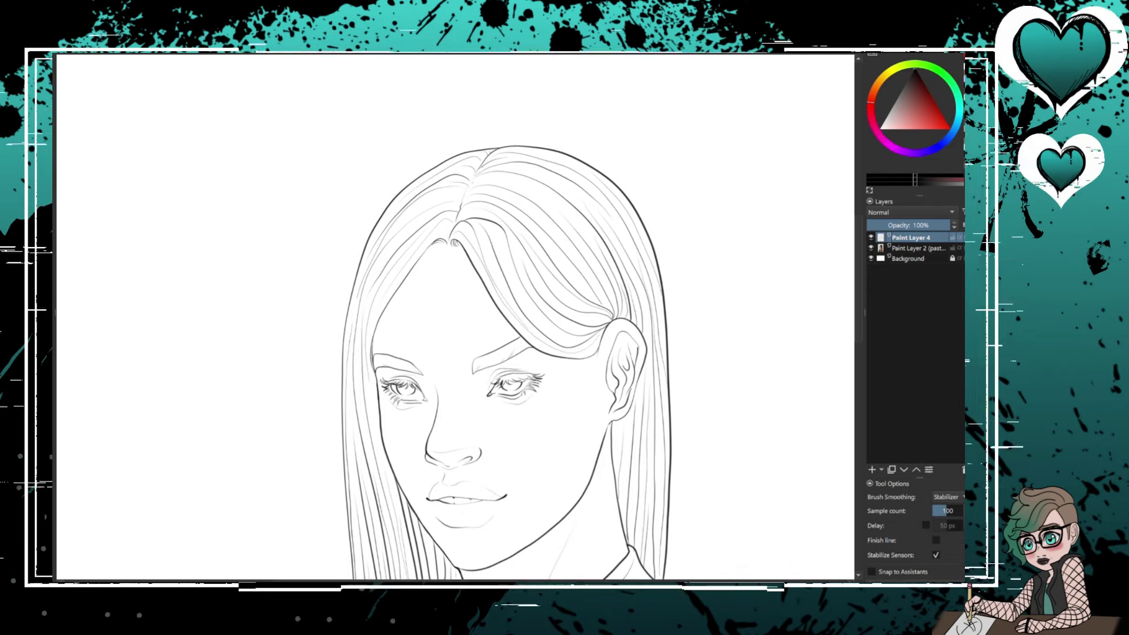
{"action": "scroll", "coordinate": [454, 317], "scroll_direction": "down", "scroll_amount": 4}
{"action": "scroll", "coordinate": [454, 318], "scroll_direction": "up", "scroll_amount": 2}
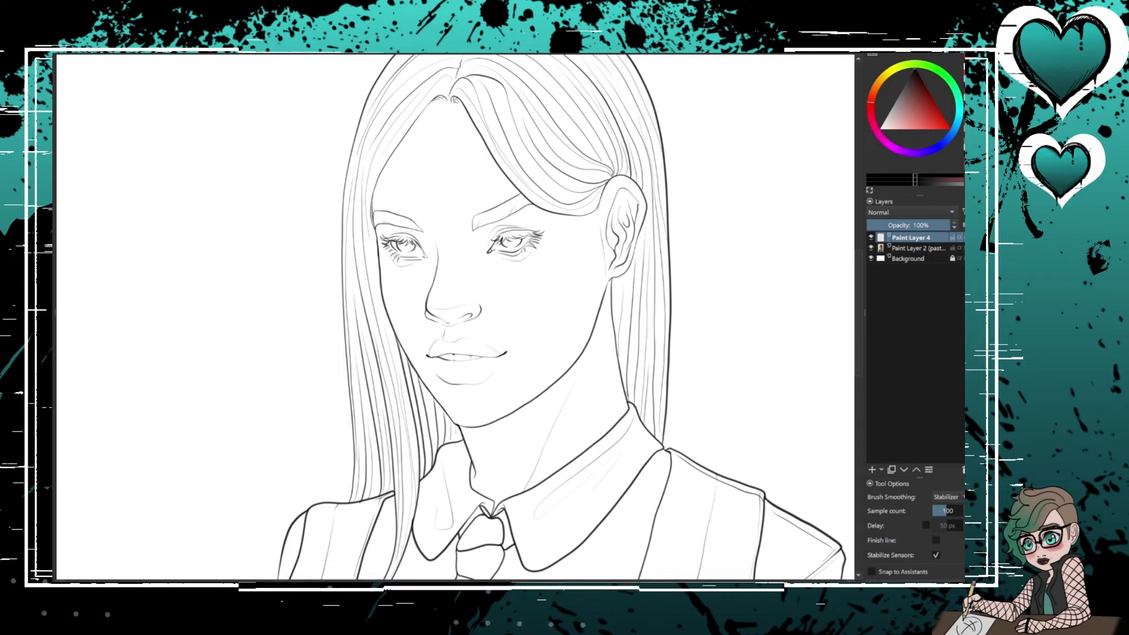
{"action": "scroll", "coordinate": [455, 317], "scroll_direction": "down", "scroll_amount": 4}
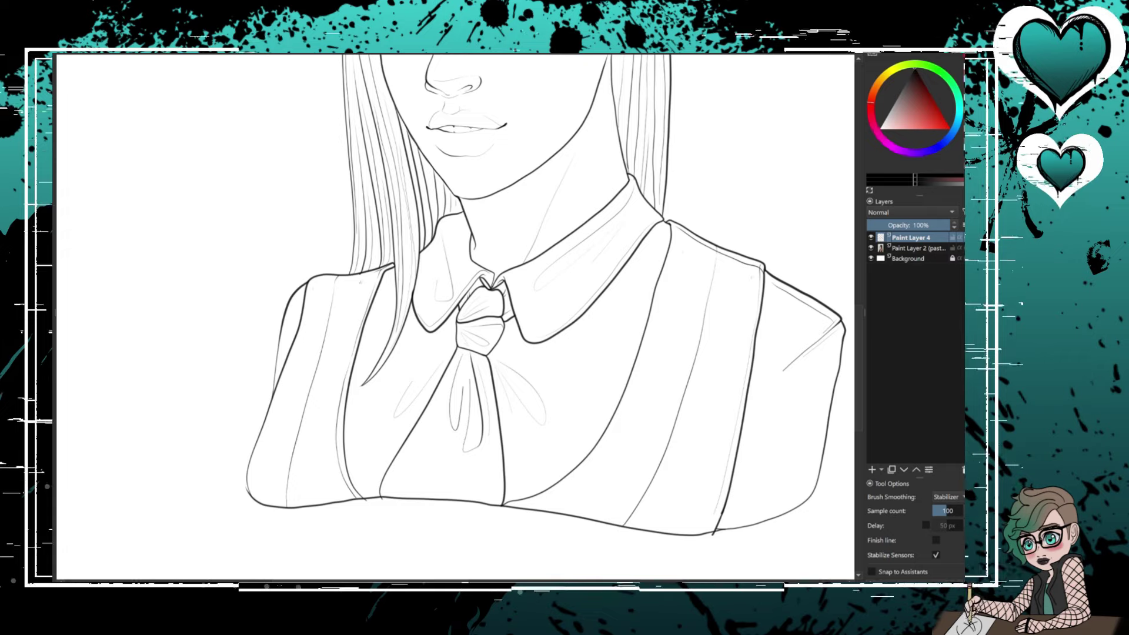
{"action": "scroll", "coordinate": [454, 317], "scroll_direction": "up", "scroll_amount": 5}
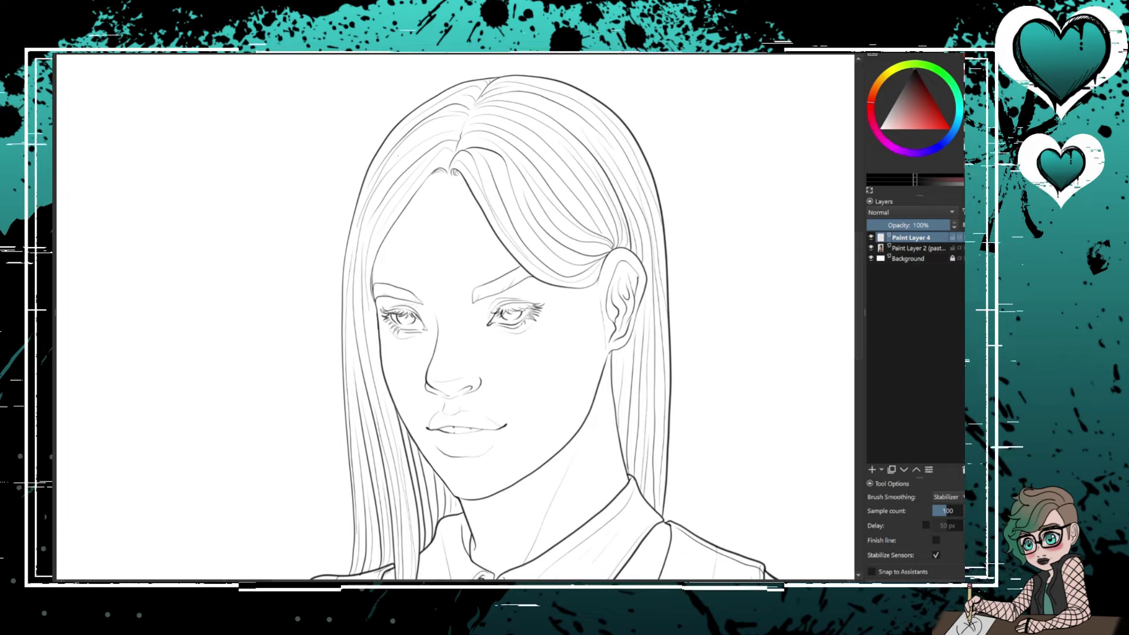
- Ink an extra lock of hair curving out behind the right side of the head and fill it with strands
{"action": "scroll", "coordinate": [454, 317], "scroll_direction": "down", "scroll_amount": 1}
{"action": "left_click_drag", "start_coordinate": [653, 123], "coordinate": [724, 447]}
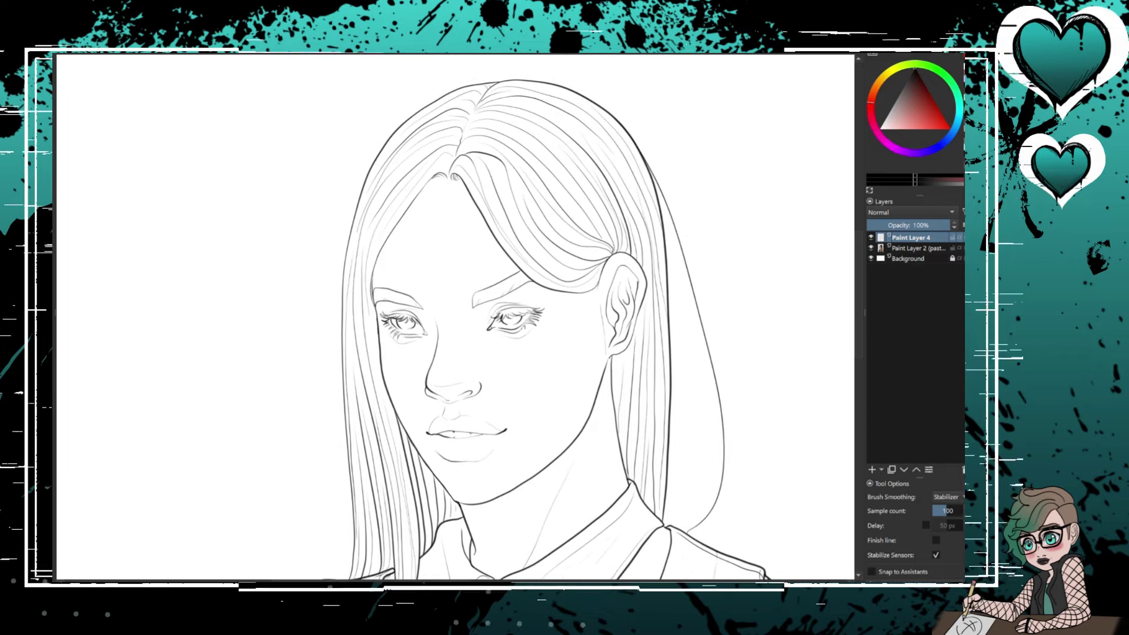
{"action": "left_click_drag", "start_coordinate": [670, 200], "coordinate": [705, 464]}
{"action": "key", "text": "ctrl+z"}
{"action": "left_click_drag", "start_coordinate": [670, 205], "coordinate": [708, 470]}
{"action": "left_click_drag", "start_coordinate": [670, 268], "coordinate": [700, 435]}
{"action": "left_click_drag", "start_coordinate": [670, 367], "coordinate": [706, 465]}
{"action": "left_click_drag", "start_coordinate": [654, 121], "coordinate": [719, 457]}
{"action": "left_click_drag", "start_coordinate": [683, 241], "coordinate": [715, 400]}
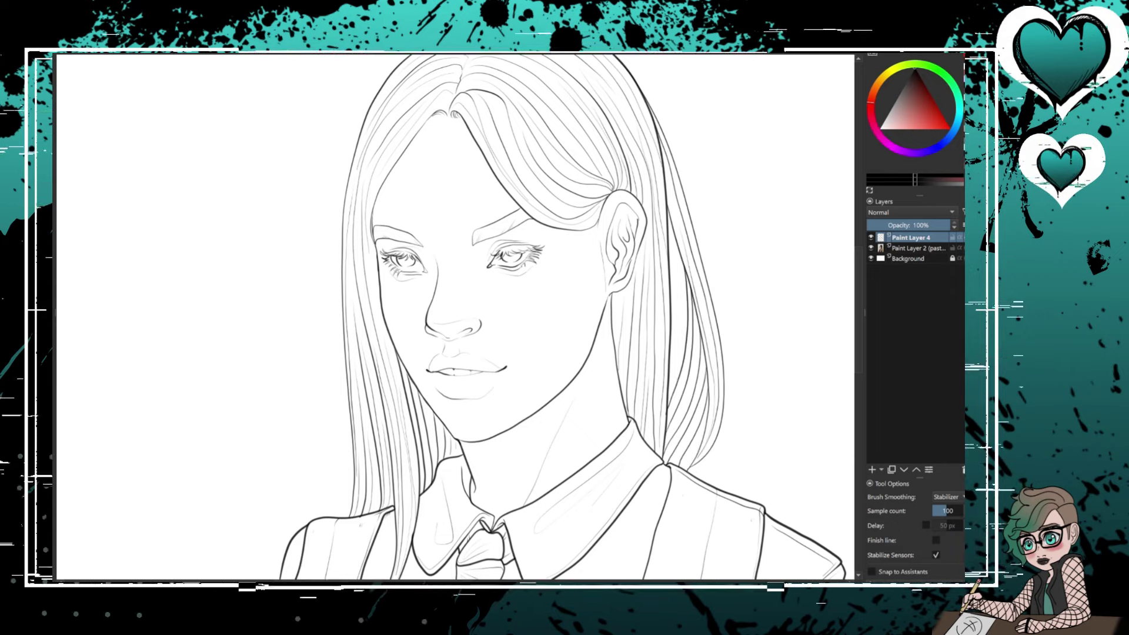
- Select the empty area around the figure with Contiguous Selection and add a new paint layer beneath the line art for brushing
{"action": "scroll", "coordinate": [455, 317], "scroll_direction": "up", "scroll_amount": 2}
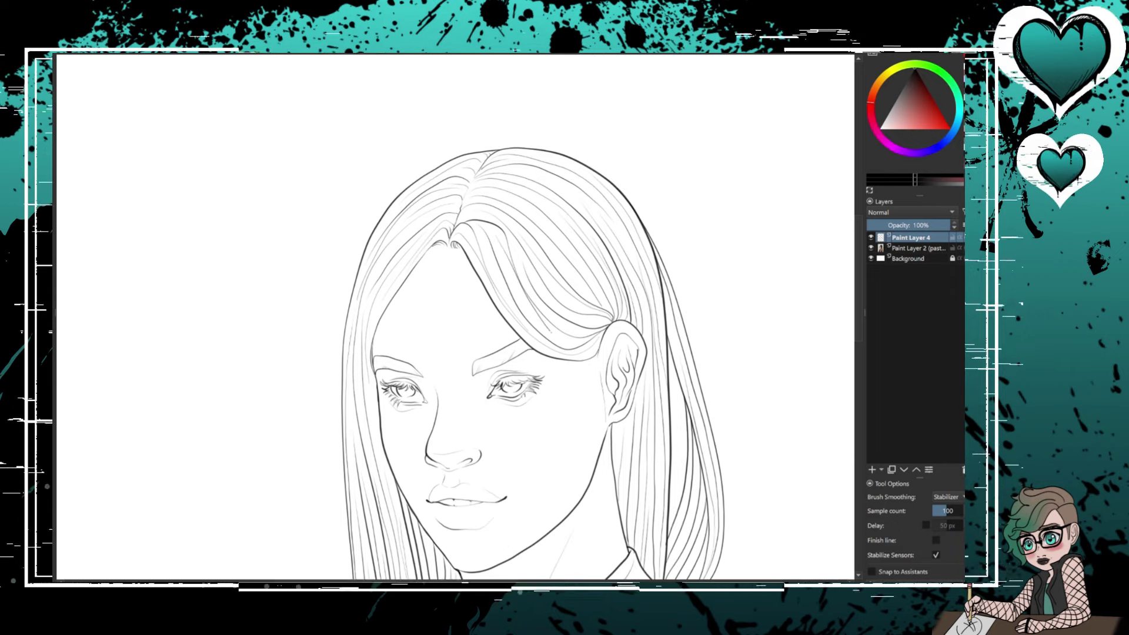
{"action": "scroll", "coordinate": [455, 317], "scroll_direction": "down", "scroll_amount": 2}
{"action": "scroll", "coordinate": [454, 317], "scroll_direction": "down", "scroll_amount": 1}
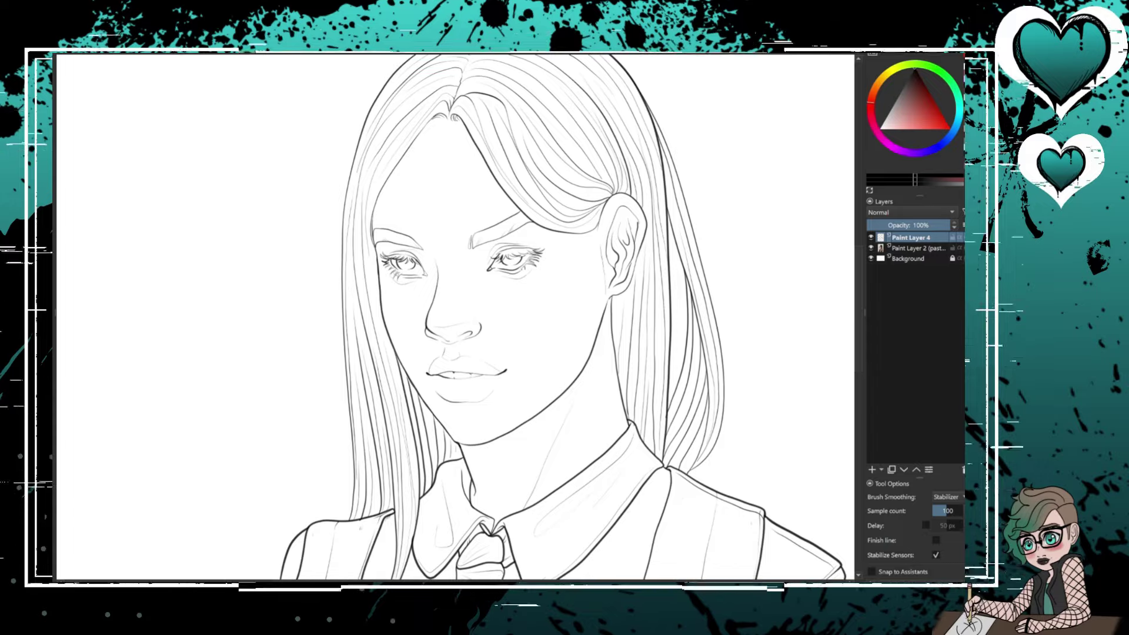
{"action": "scroll", "coordinate": [455, 316], "scroll_direction": "down", "scroll_amount": 1}
{"action": "key", "text": "ctrl+r"}
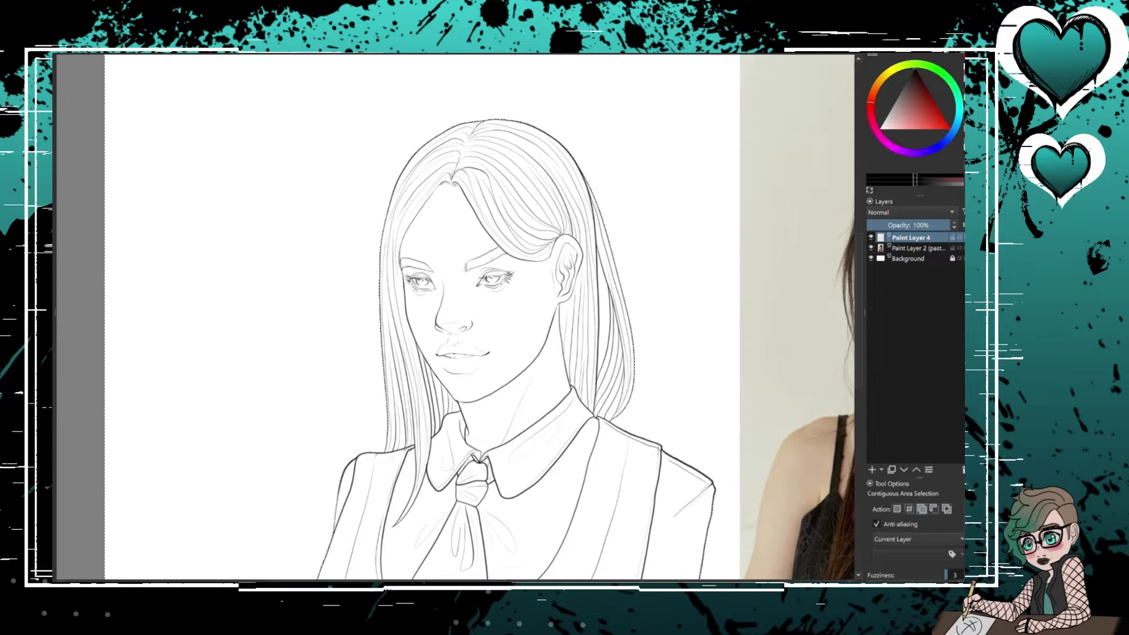
{"action": "scroll", "coordinate": [455, 316], "scroll_direction": "down", "scroll_amount": 1}
{"action": "left_click", "coordinate": [206, 294]}
{"action": "key", "text": "Insert"}
{"action": "key", "text": "b"}
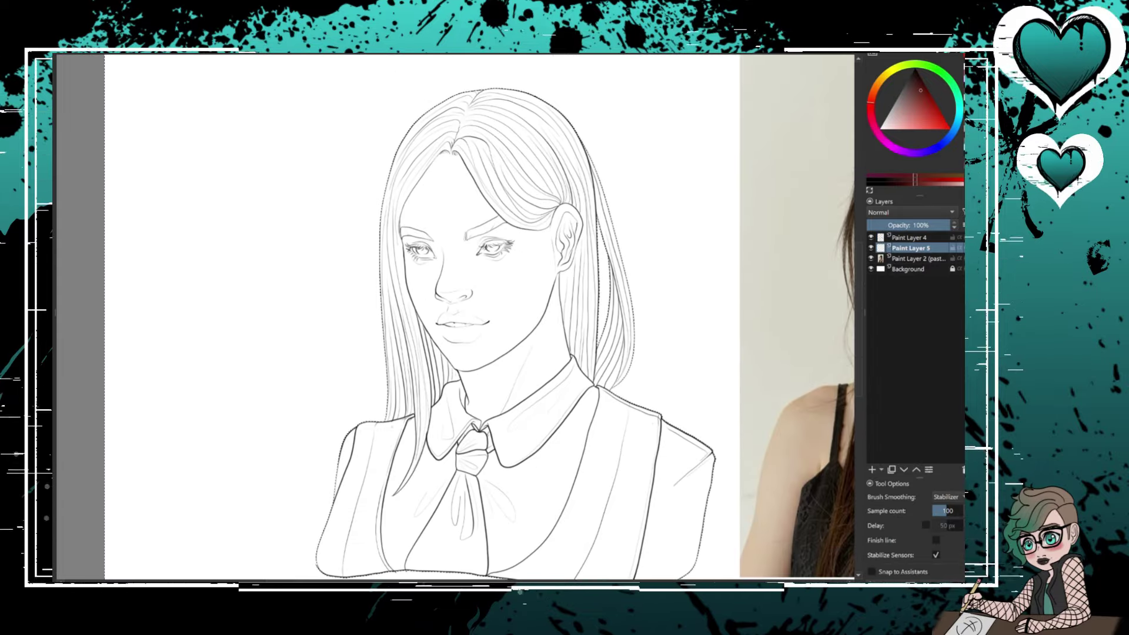
- Fill the figure's silhouette with dark red, add a clipping group with a new layer above the fill, and switch to pale pink
{"action": "key", "text": "shift+BackSpace"}
{"action": "scroll", "coordinate": [456, 315], "scroll_direction": "down", "scroll_amount": 4}
{"action": "scroll", "coordinate": [456, 316], "scroll_direction": "up", "scroll_amount": 3}
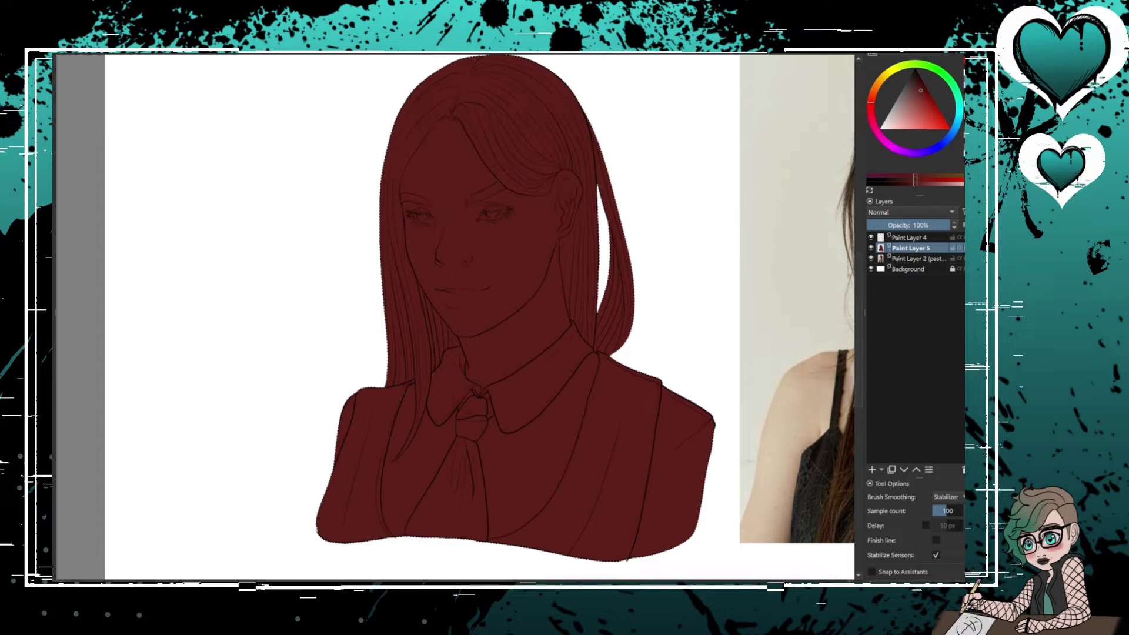
{"action": "key", "text": "ctrl+shift+g"}
{"action": "key", "text": "x"}
{"action": "scroll", "coordinate": [444, 127], "scroll_direction": "up", "scroll_amount": 4}
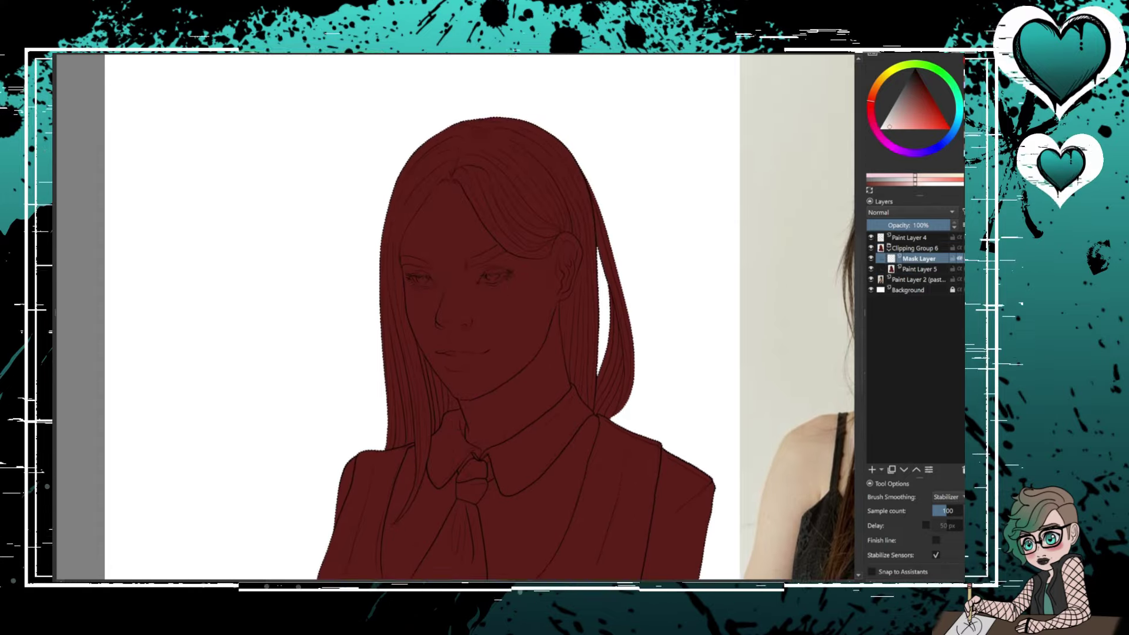
- Paint pale pink skin over the forehead, eye area, nose, mouth and chin, following the hairline and face outline
{"action": "mouse_move", "coordinate": [444, 127]}
{"action": "left_mouse_down"}
{"action": "mouse_move", "coordinate": [376, 246]}
{"action": "mouse_move", "coordinate": [341, 223]}
{"action": "mouse_move", "coordinate": [371, 168]}
{"action": "mouse_move", "coordinate": [333, 221]}
{"action": "left_mouse_up"}
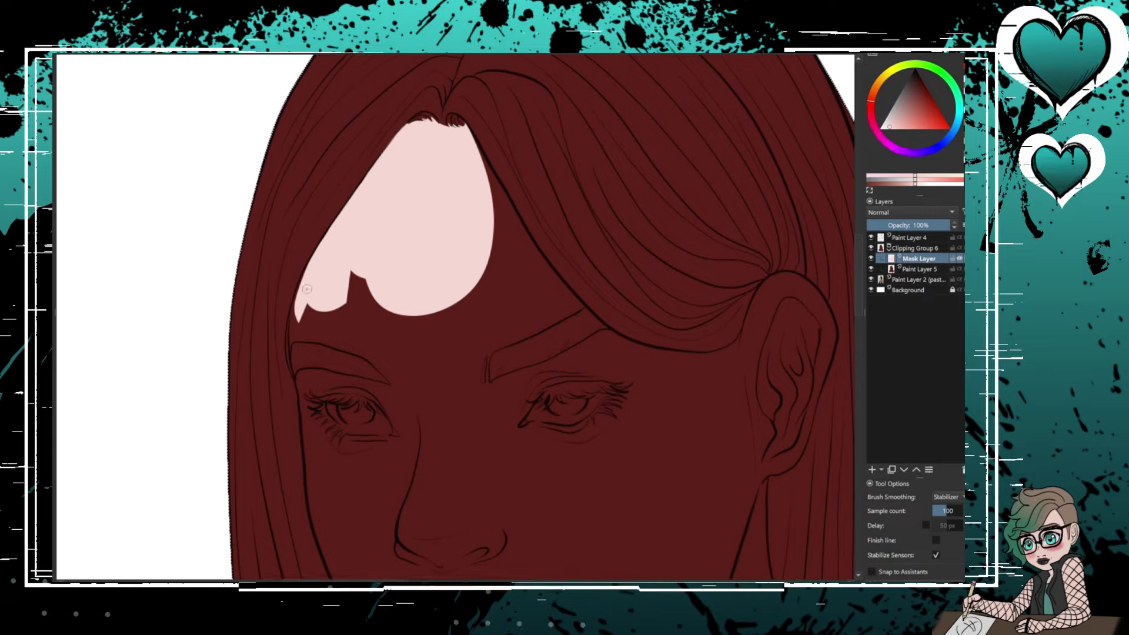
{"action": "mouse_move", "coordinate": [306, 288]}
{"action": "left_mouse_down"}
{"action": "mouse_move", "coordinate": [297, 327]}
{"action": "mouse_move", "coordinate": [309, 376]}
{"action": "mouse_move", "coordinate": [499, 283]}
{"action": "mouse_move", "coordinate": [441, 396]}
{"action": "mouse_move", "coordinate": [576, 365]}
{"action": "left_mouse_up"}
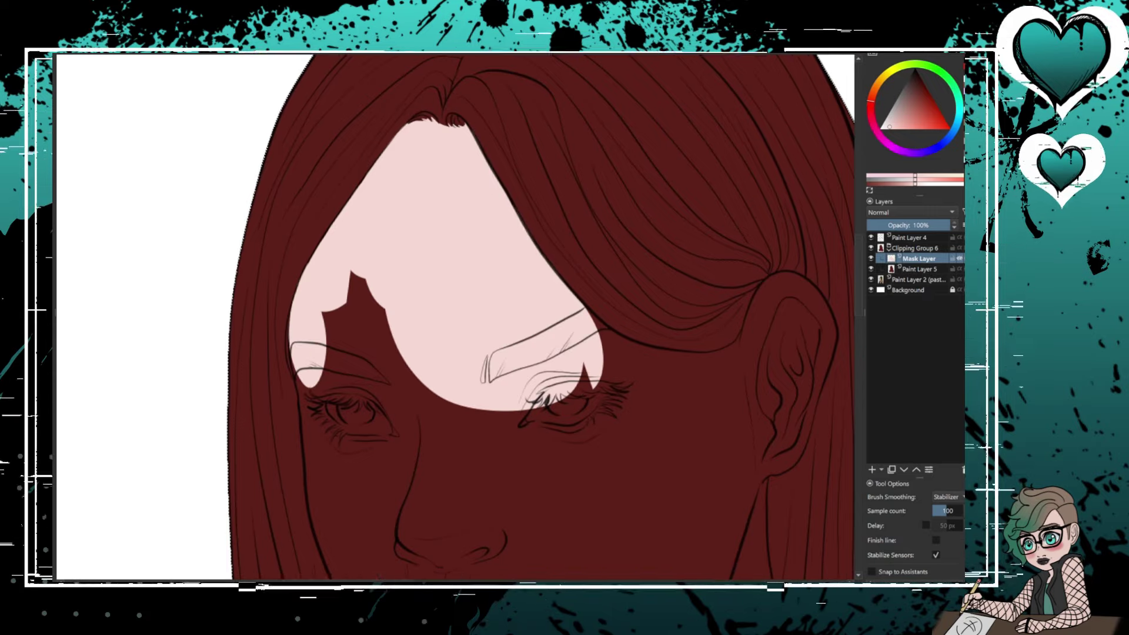
{"action": "scroll", "coordinate": [541, 317], "scroll_direction": "down", "scroll_amount": 3}
{"action": "mouse_move", "coordinate": [306, 200]}
{"action": "left_mouse_down"}
{"action": "mouse_move", "coordinate": [335, 282]}
{"action": "mouse_move", "coordinate": [318, 253]}
{"action": "mouse_move", "coordinate": [353, 447]}
{"action": "left_mouse_up"}
{"action": "left_click_drag", "start_coordinate": [588, 147], "coordinate": [529, 382]}
{"action": "scroll", "coordinate": [529, 317], "scroll_direction": "down", "scroll_amount": 3}
{"action": "mouse_move", "coordinate": [412, 353]}
{"action": "left_mouse_down"}
{"action": "mouse_move", "coordinate": [367, 151]}
{"action": "mouse_move", "coordinate": [412, 405]}
{"action": "mouse_move", "coordinate": [491, 471]}
{"action": "mouse_move", "coordinate": [479, 376]}
{"action": "left_mouse_up"}
{"action": "left_click_drag", "start_coordinate": [385, 395], "coordinate": [505, 341]}
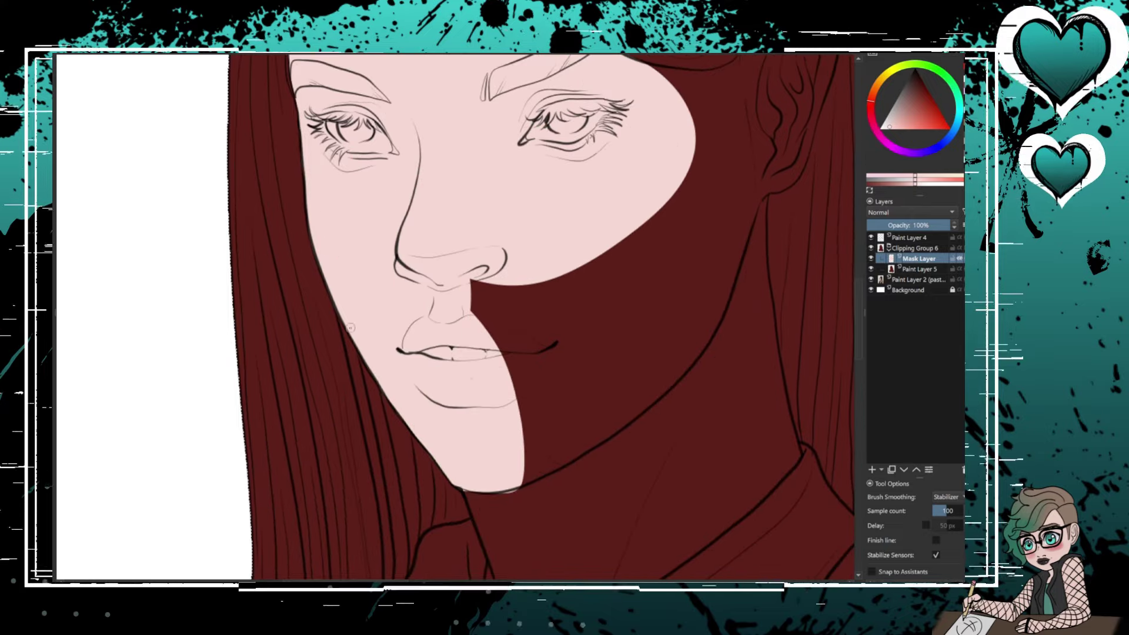
- Extend the pale pink skin colour across the far cheek and the ear
{"action": "scroll", "coordinate": [505, 341], "scroll_direction": "right", "scroll_amount": 3}
{"action": "scroll", "coordinate": [506, 341], "scroll_direction": "up", "scroll_amount": 2}
{"action": "scroll", "coordinate": [506, 341], "scroll_direction": "up", "scroll_amount": 3}
{"action": "mouse_move", "coordinate": [517, 423]}
{"action": "left_mouse_down"}
{"action": "mouse_move", "coordinate": [461, 342]}
{"action": "mouse_move", "coordinate": [523, 356]}
{"action": "mouse_move", "coordinate": [550, 333]}
{"action": "mouse_move", "coordinate": [547, 317]}
{"action": "mouse_move", "coordinate": [593, 382]}
{"action": "mouse_move", "coordinate": [612, 446]}
{"action": "left_mouse_up"}
{"action": "scroll", "coordinate": [612, 447], "scroll_direction": "down", "scroll_amount": 3}
{"action": "left_click_drag", "start_coordinate": [588, 276], "coordinate": [568, 362]}
{"action": "scroll", "coordinate": [568, 362], "scroll_direction": "down", "scroll_amount": 4}
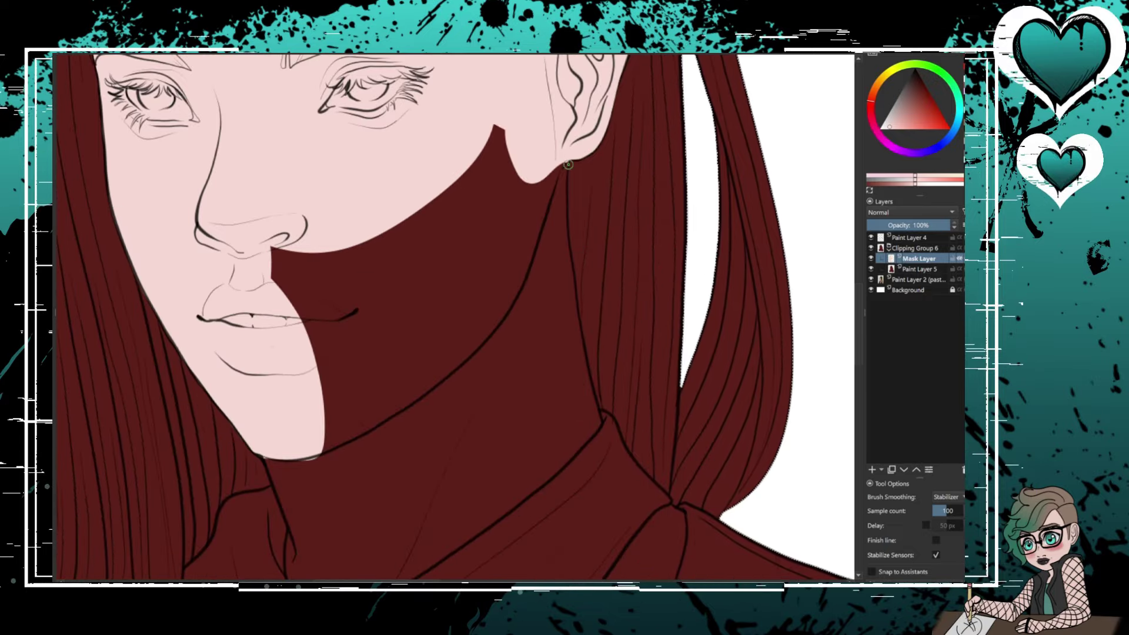
- Fill the jaw and neck with pale pink skin down to the collar edges
{"action": "mouse_move", "coordinate": [329, 446]}
{"action": "left_mouse_down"}
{"action": "mouse_move", "coordinate": [570, 382]}
{"action": "mouse_move", "coordinate": [583, 445]}
{"action": "left_mouse_up"}
{"action": "scroll", "coordinate": [584, 445], "scroll_direction": "down", "scroll_amount": 4}
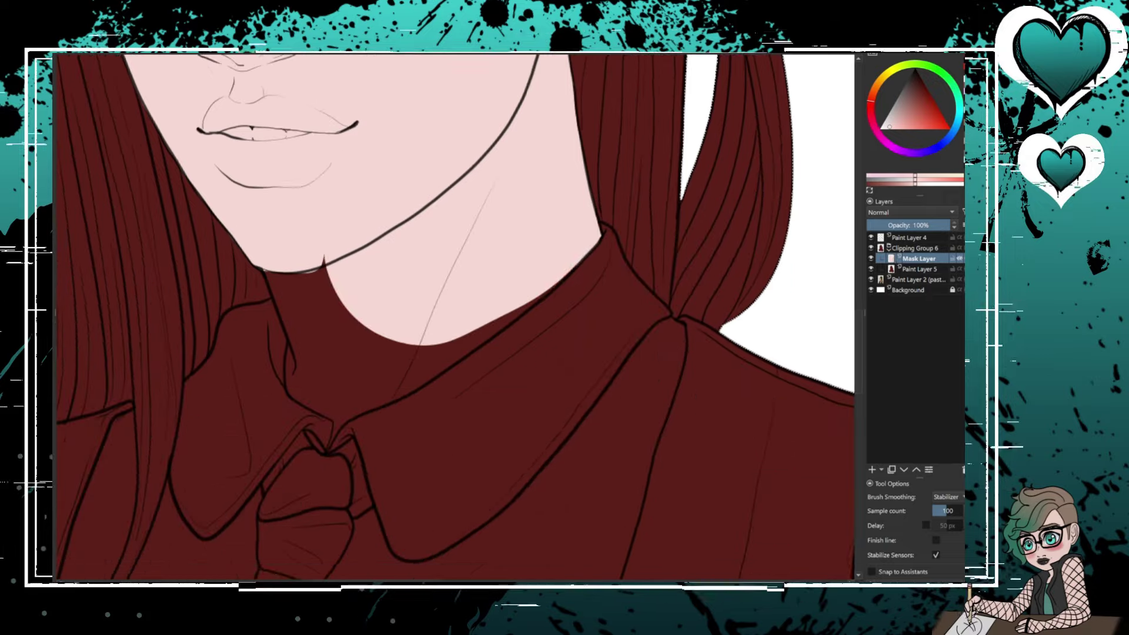
{"action": "mouse_move", "coordinate": [277, 311]}
{"action": "left_mouse_down"}
{"action": "mouse_move", "coordinate": [359, 353]}
{"action": "mouse_move", "coordinate": [330, 464]}
{"action": "left_mouse_up"}
{"action": "mouse_move", "coordinate": [362, 427]}
{"action": "left_mouse_down"}
{"action": "mouse_move", "coordinate": [399, 415]}
{"action": "mouse_move", "coordinate": [587, 290]}
{"action": "left_mouse_up"}
{"action": "scroll", "coordinate": [587, 290], "scroll_direction": "down", "scroll_amount": 5}
{"action": "scroll", "coordinate": [587, 290], "scroll_direction": "up", "scroll_amount": 3}
{"action": "scroll", "coordinate": [447, 317], "scroll_direction": "down", "scroll_amount": 1}
- Add a paint layer beneath the skin layer and colour both front panels of the vest dark brown
{"action": "key", "text": "Insert"}
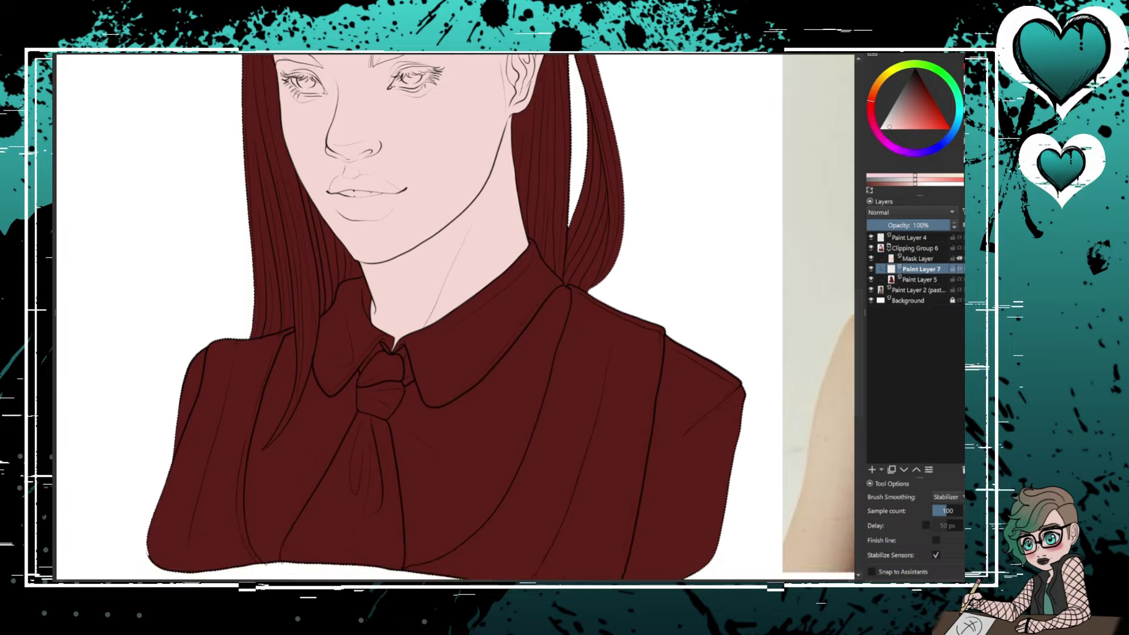
{"action": "scroll", "coordinate": [447, 317], "scroll_direction": "down", "scroll_amount": 3}
{"action": "mouse_move", "coordinate": [226, 226]}
{"action": "left_mouse_down"}
{"action": "mouse_move", "coordinate": [232, 333]}
{"action": "mouse_move", "coordinate": [264, 209]}
{"action": "mouse_move", "coordinate": [290, 201]}
{"action": "mouse_move", "coordinate": [223, 376]}
{"action": "mouse_move", "coordinate": [243, 389]}
{"action": "mouse_move", "coordinate": [253, 429]}
{"action": "mouse_move", "coordinate": [245, 402]}
{"action": "left_mouse_up"}
{"action": "scroll", "coordinate": [447, 317], "scroll_direction": "up", "scroll_amount": 1}
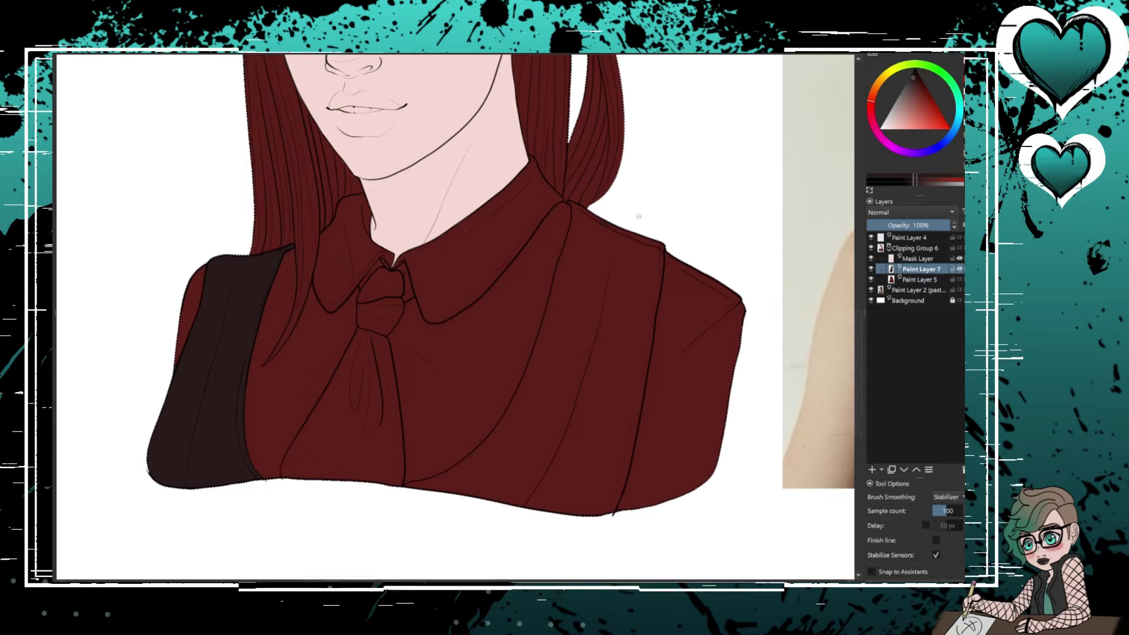
{"action": "mouse_move", "coordinate": [629, 235]}
{"action": "left_mouse_down"}
{"action": "mouse_move", "coordinate": [624, 482]}
{"action": "mouse_move", "coordinate": [579, 211]}
{"action": "mouse_move", "coordinate": [533, 342]}
{"action": "mouse_move", "coordinate": [547, 506]}
{"action": "left_mouse_up"}
{"action": "left_click_drag", "start_coordinate": [471, 461], "coordinate": [411, 483]}
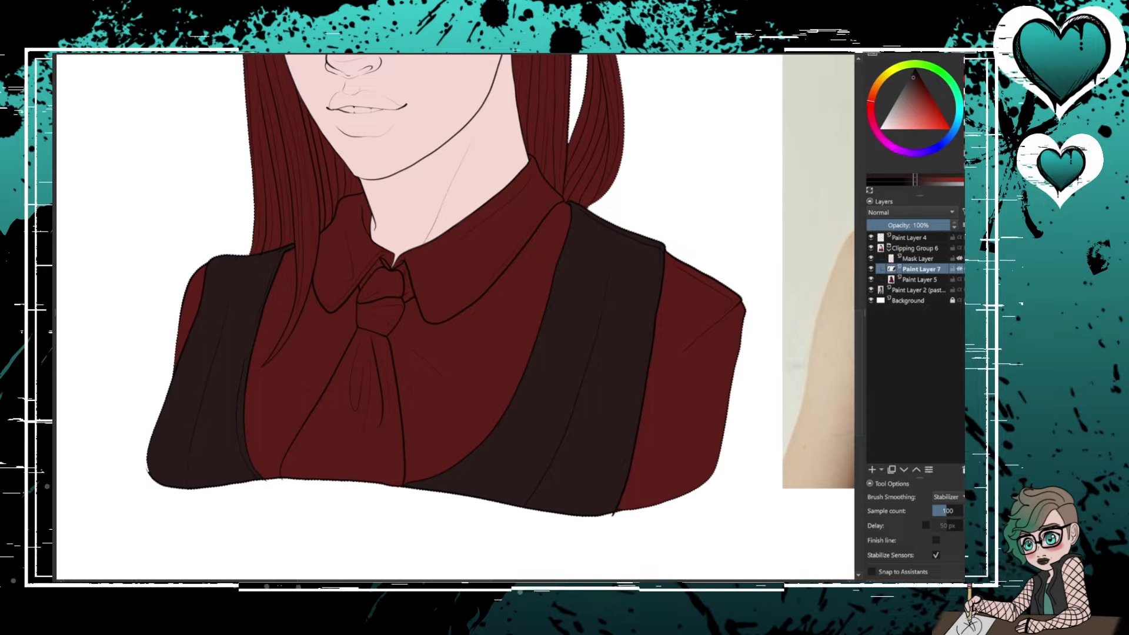
{"action": "scroll", "coordinate": [572, 123], "scroll_direction": "up", "scroll_amount": 5}
{"action": "scroll", "coordinate": [572, 123], "scroll_direction": "down", "scroll_amount": 7}
- Add a paint layer above the dark red base and colour the collar, shirt front and sleeves light grey, leaving the tie red
{"action": "key", "text": "Insert"}
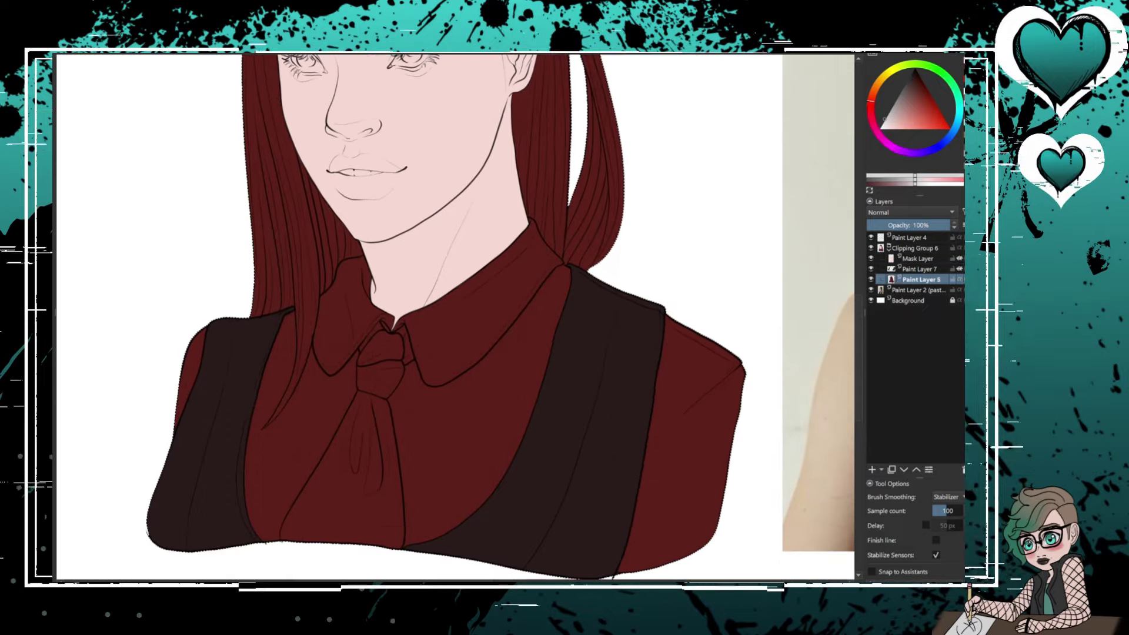
{"action": "mouse_move", "coordinate": [572, 123]}
{"action": "left_mouse_down"}
{"action": "mouse_move", "coordinate": [482, 347]}
{"action": "mouse_move", "coordinate": [532, 91]}
{"action": "mouse_move", "coordinate": [391, 184]}
{"action": "mouse_move", "coordinate": [432, 259]}
{"action": "mouse_move", "coordinate": [405, 297]}
{"action": "mouse_move", "coordinate": [471, 368]}
{"action": "left_mouse_up"}
{"action": "mouse_move", "coordinate": [404, 355]}
{"action": "left_mouse_down"}
{"action": "mouse_move", "coordinate": [682, 294]}
{"action": "mouse_move", "coordinate": [385, 179]}
{"action": "mouse_move", "coordinate": [341, 112]}
{"action": "mouse_move", "coordinate": [312, 235]}
{"action": "left_mouse_up"}
{"action": "mouse_move", "coordinate": [355, 194]}
{"action": "left_mouse_down"}
{"action": "mouse_move", "coordinate": [336, 247]}
{"action": "mouse_move", "coordinate": [288, 291]}
{"action": "mouse_move", "coordinate": [273, 234]}
{"action": "mouse_move", "coordinate": [278, 265]}
{"action": "mouse_move", "coordinate": [256, 291]}
{"action": "mouse_move", "coordinate": [292, 246]}
{"action": "mouse_move", "coordinate": [260, 292]}
{"action": "mouse_move", "coordinate": [212, 268]}
{"action": "left_mouse_up"}
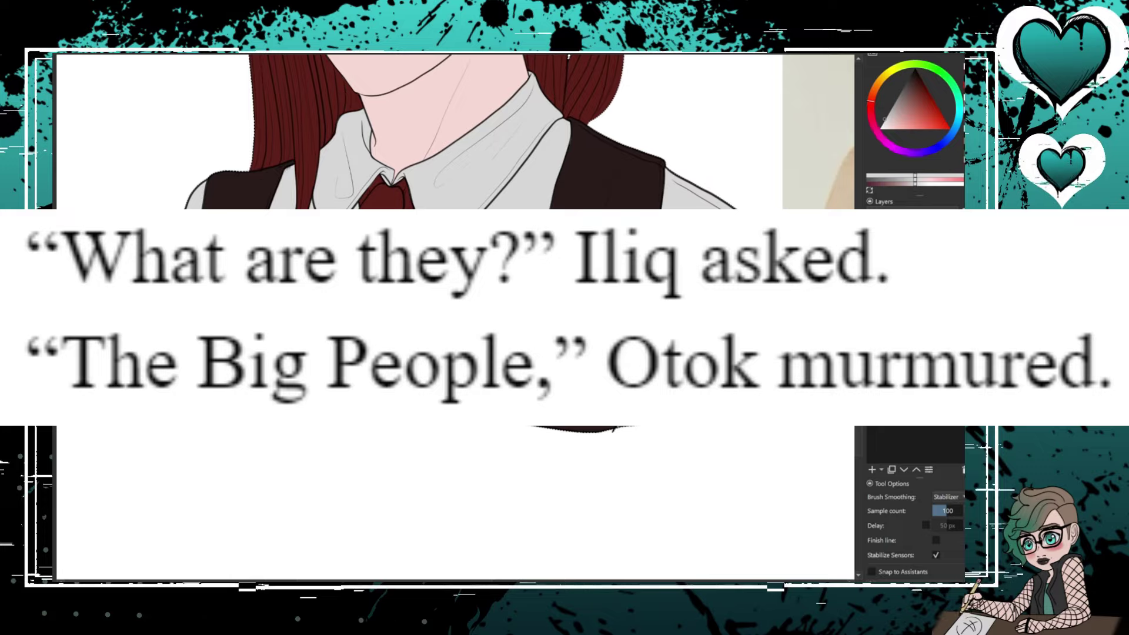
{"action": "scroll", "coordinate": [418, 317], "scroll_direction": "up", "scroll_amount": 5}
{"action": "scroll", "coordinate": [419, 318], "scroll_direction": "down", "scroll_amount": 1}
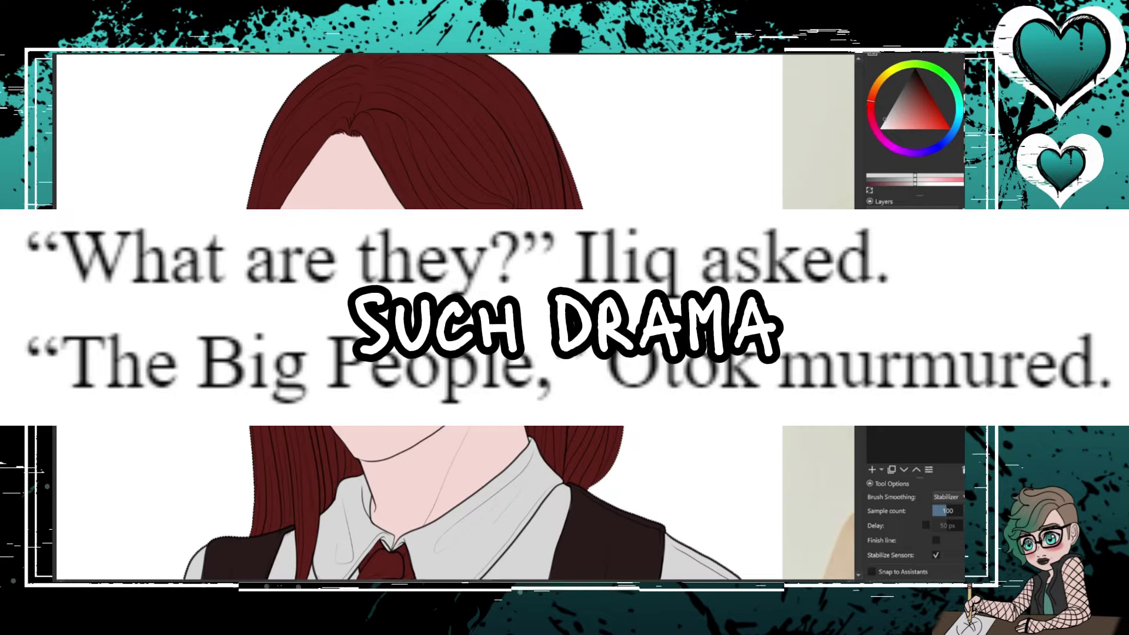
- Erase the skin colour inside the eyebrows to expose the dark red base
{"action": "scroll", "coordinate": [419, 318], "scroll_direction": "up", "scroll_amount": 2}
{"action": "scroll", "coordinate": [418, 318], "scroll_direction": "up", "scroll_amount": 4}
{"action": "mouse_move", "coordinate": [328, 259]}
{"action": "left_mouse_down"}
{"action": "mouse_move", "coordinate": [358, 257]}
{"action": "mouse_move", "coordinate": [416, 292]}
{"action": "mouse_move", "coordinate": [362, 282]}
{"action": "mouse_move", "coordinate": [412, 289]}
{"action": "left_mouse_up"}
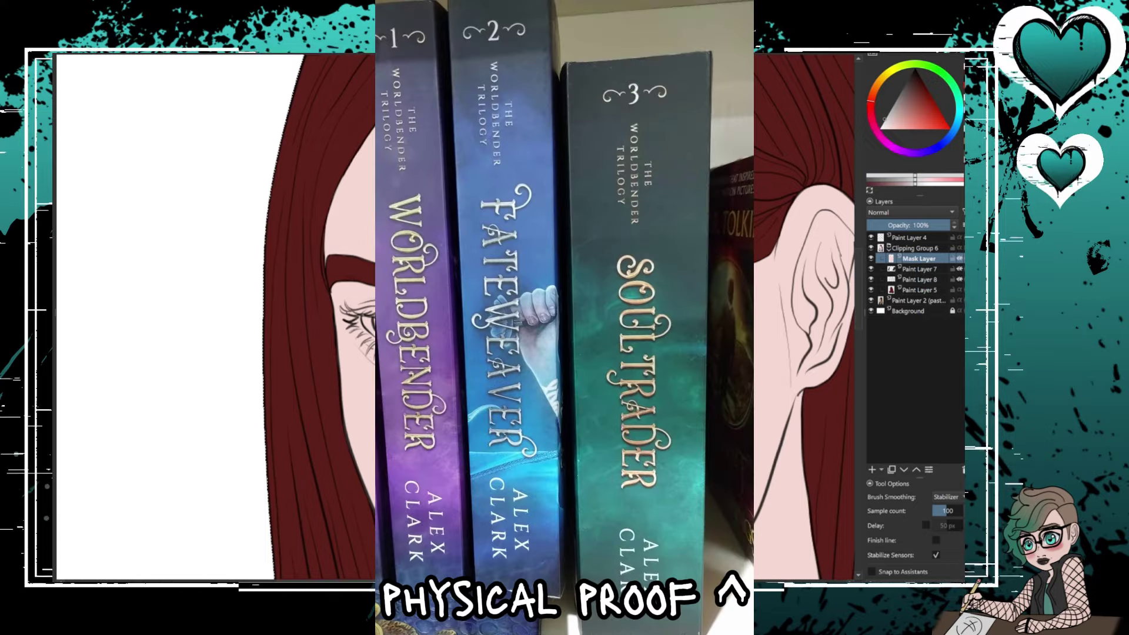
- Add a paint layer above the skin and paint the upper lash lines and lashes of both eyes dark red
{"action": "key", "text": "Insert"}
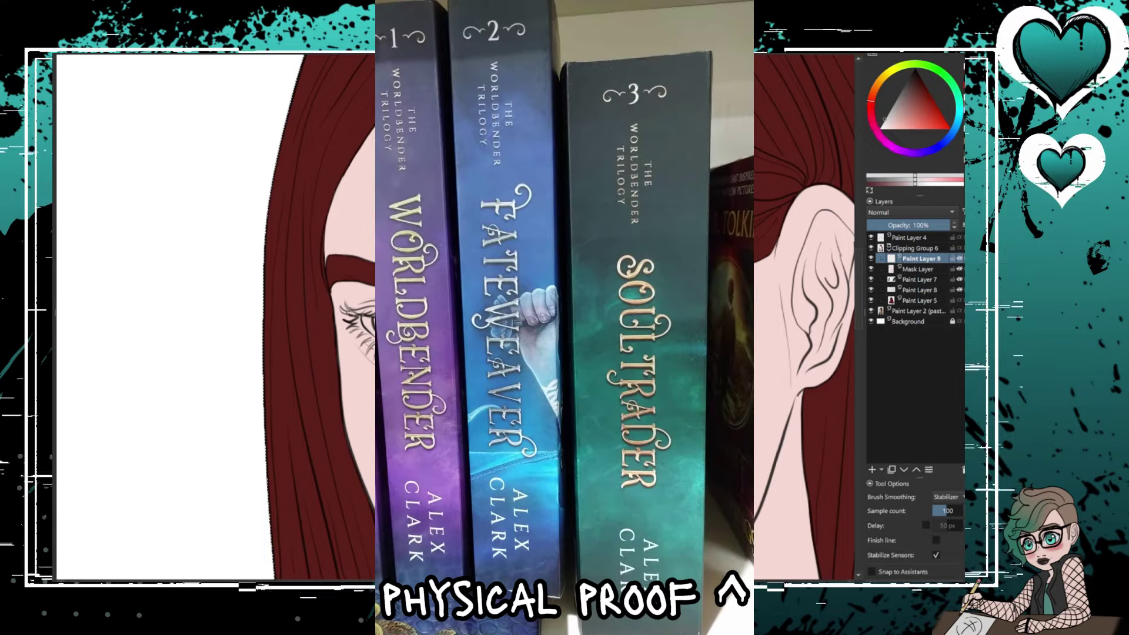
{"action": "key", "text": "x"}
{"action": "mouse_move", "coordinate": [336, 298]}
{"action": "left_mouse_down"}
{"action": "mouse_move", "coordinate": [353, 314]}
{"action": "mouse_move", "coordinate": [413, 331]}
{"action": "mouse_move", "coordinate": [373, 356]}
{"action": "left_mouse_up"}
{"action": "mouse_move", "coordinate": [379, 338]}
{"action": "left_mouse_down"}
{"action": "mouse_move", "coordinate": [360, 351]}
{"action": "mouse_move", "coordinate": [349, 311]}
{"action": "left_mouse_up"}
{"action": "mouse_move", "coordinate": [588, 297]}
{"action": "left_mouse_down"}
{"action": "mouse_move", "coordinate": [569, 323]}
{"action": "mouse_move", "coordinate": [635, 295]}
{"action": "left_mouse_up"}
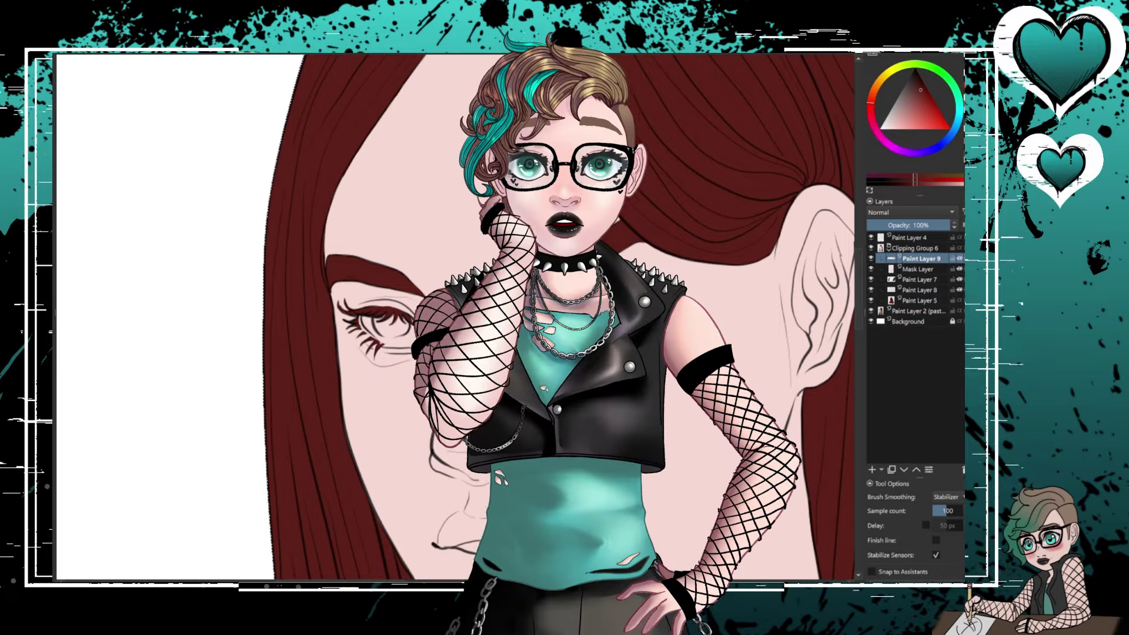
{"action": "key", "text": "2"}
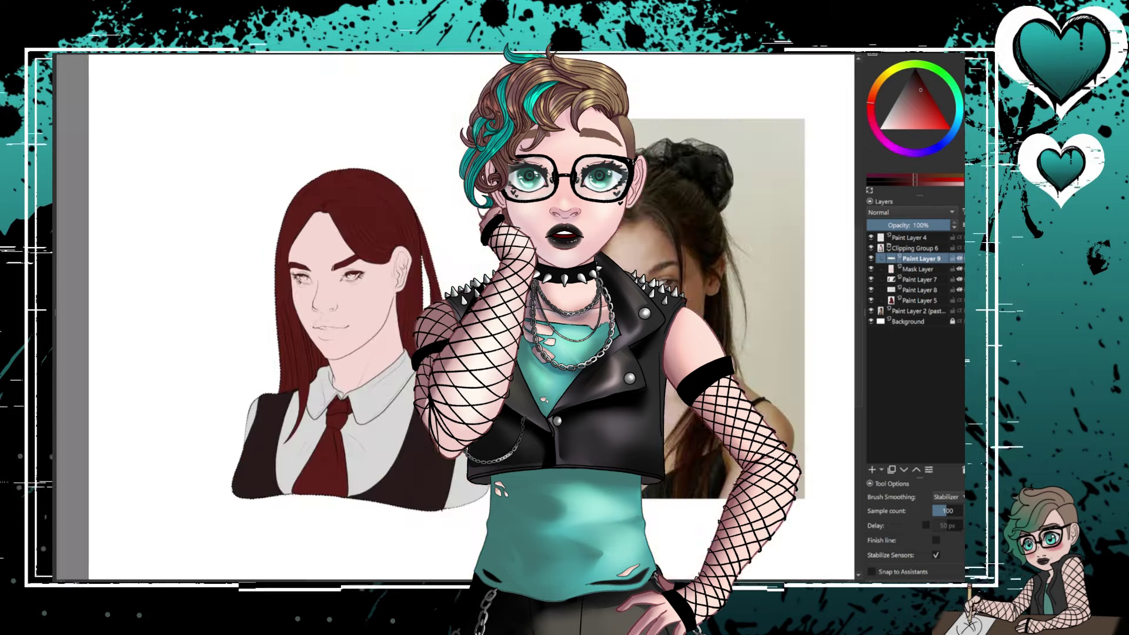
- Add two paint layers beneath the lashes, whitening the eyes and teeth on one and painting dark brown irises on the other
{"action": "key", "text": "Insert"}
{"action": "key", "text": "1"}
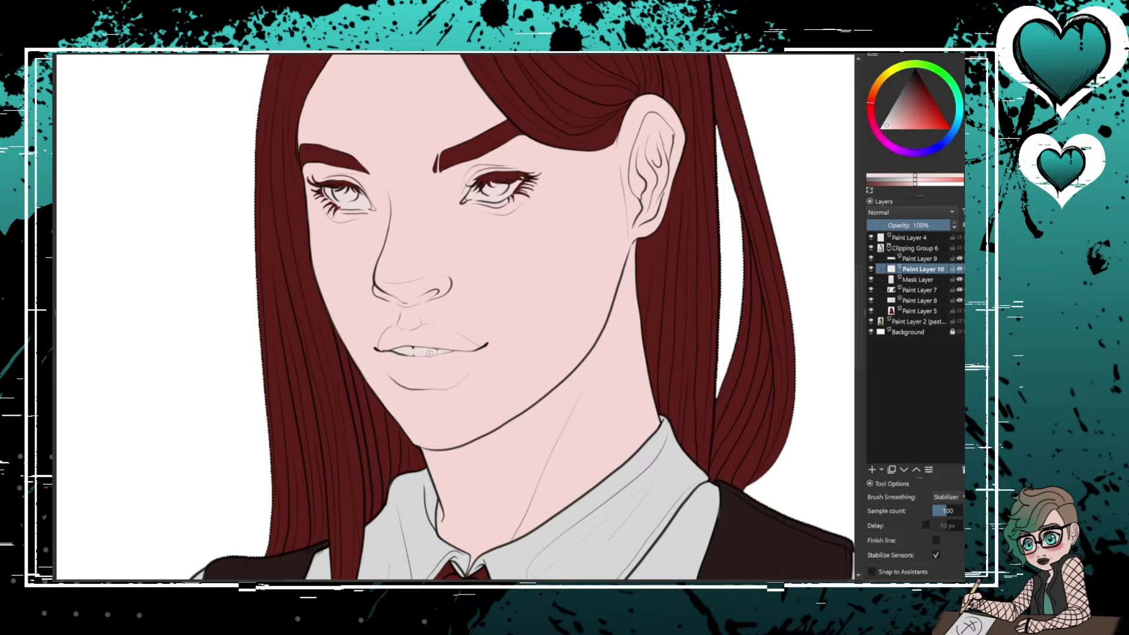
{"action": "key", "text": "Insert"}
{"action": "scroll", "coordinate": [430, 354], "scroll_direction": "up", "scroll_amount": 2}
{"action": "scroll", "coordinate": [430, 354], "scroll_direction": "down", "scroll_amount": 8}
{"action": "scroll", "coordinate": [430, 354], "scroll_direction": "up", "scroll_amount": 9}
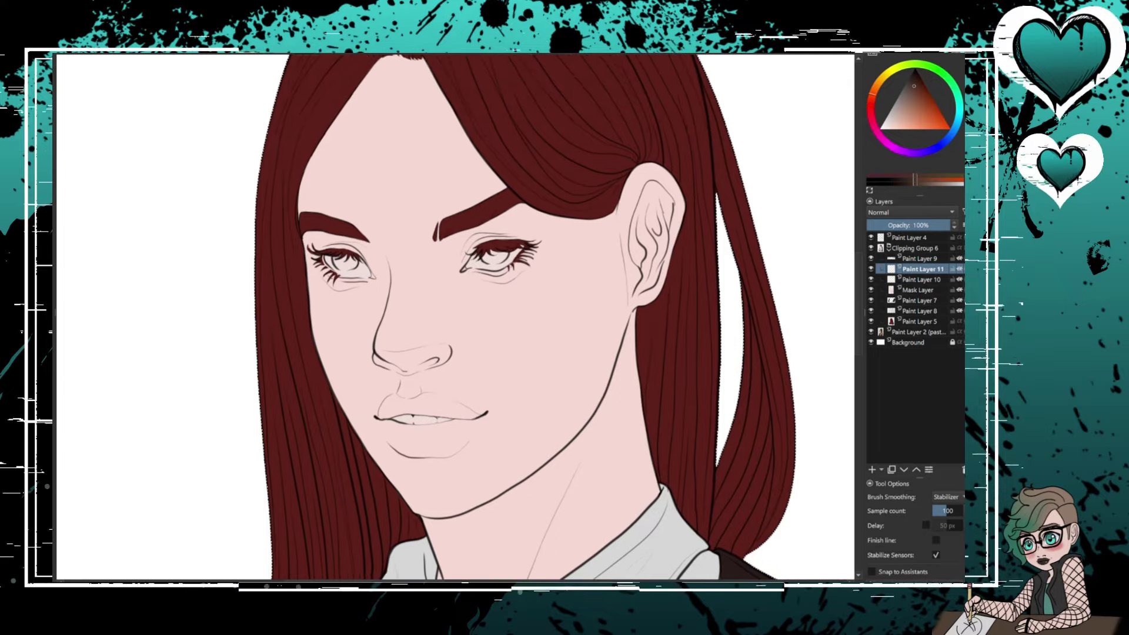
{"action": "left_click_drag", "start_coordinate": [487, 252], "coordinate": [509, 258]}
{"action": "left_click_drag", "start_coordinate": [336, 258], "coordinate": [356, 266]}
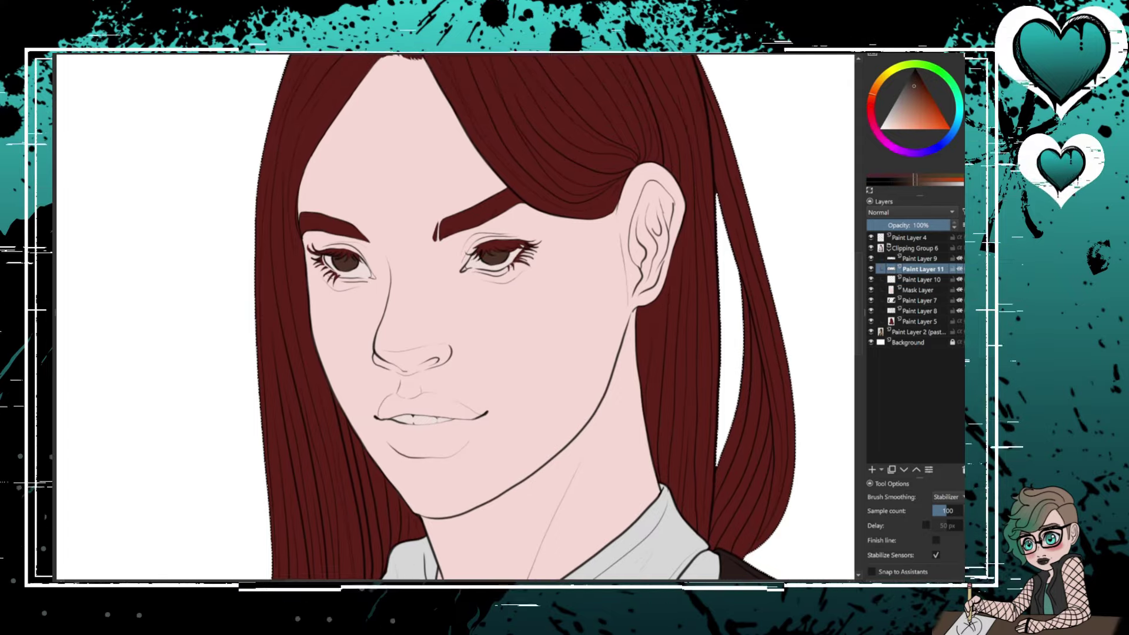
- Collapse the colour group, choose a dark purple and set the line art layer to Multiply
{"action": "key", "text": "minus"}
{"action": "key", "text": "Page_Down"}
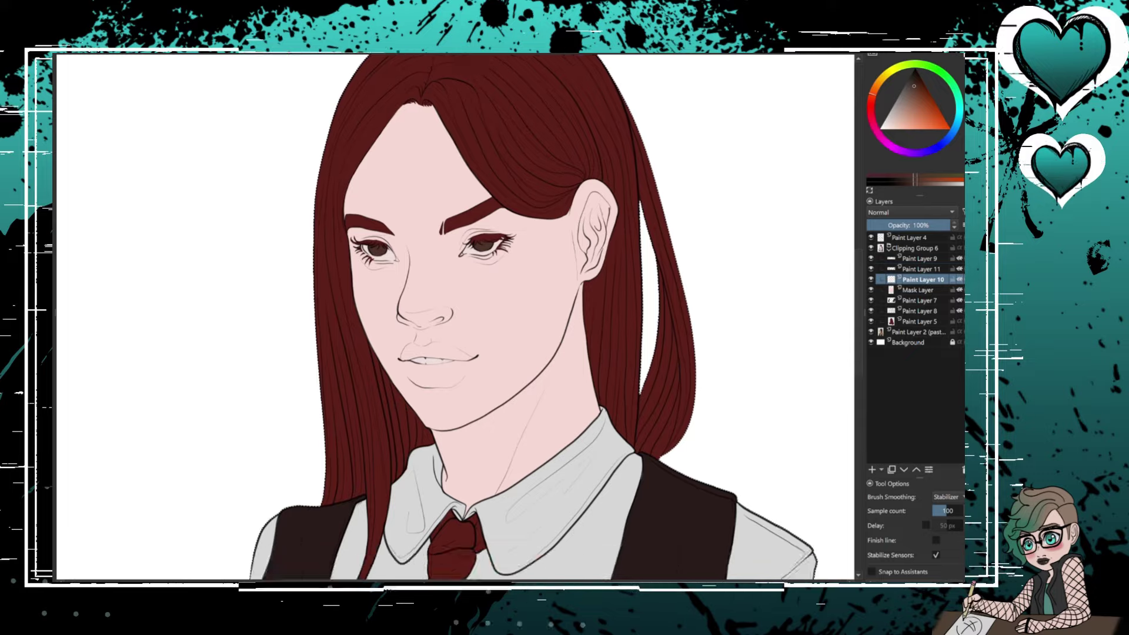
{"action": "scroll", "coordinate": [447, 318], "scroll_direction": "up", "scroll_amount": 1}
{"action": "key", "text": "Page_Down"}
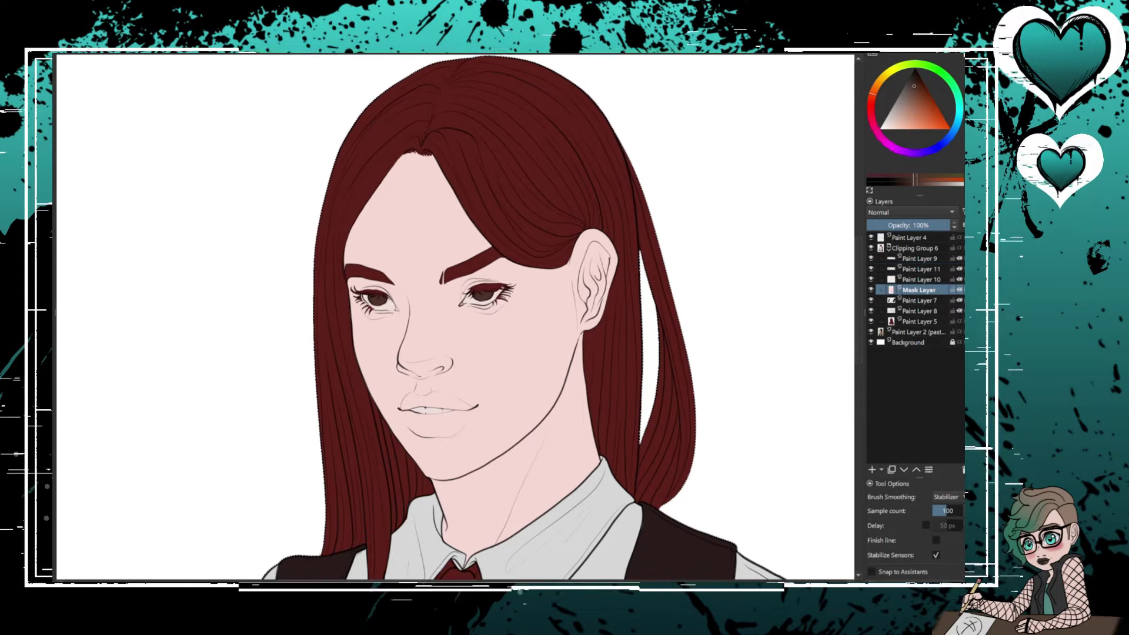
{"action": "left_click", "coordinate": [888, 248]}
{"action": "left_click", "coordinate": [911, 237]}
{"action": "left_click", "coordinate": [898, 151]}
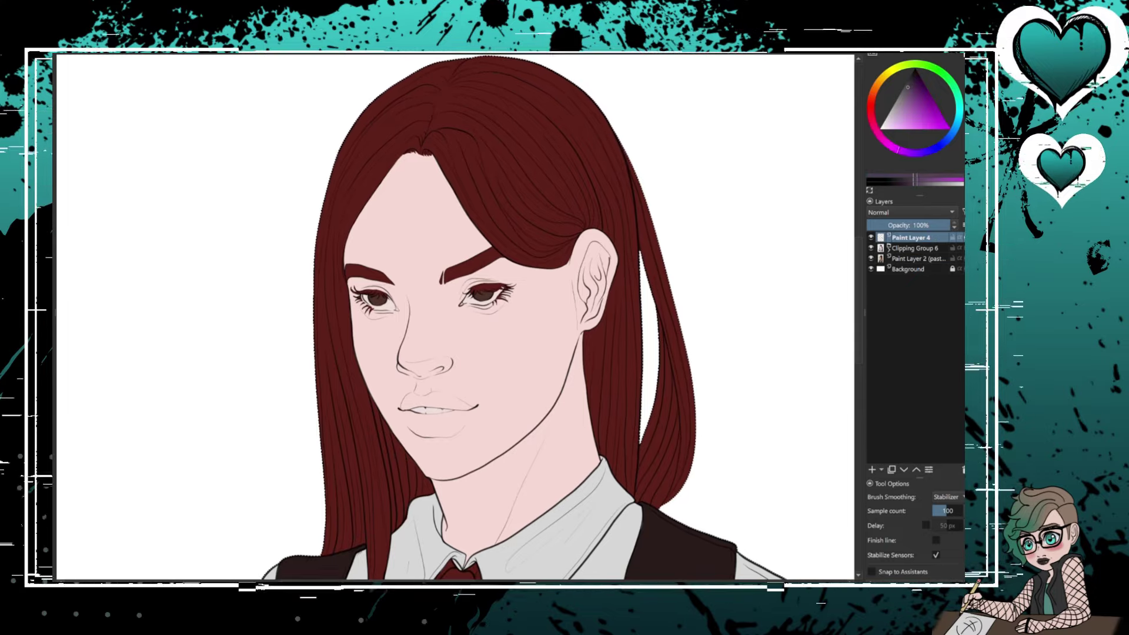
{"action": "scroll", "coordinate": [446, 318], "scroll_direction": "down", "scroll_amount": 10}
{"action": "scroll", "coordinate": [447, 318], "scroll_direction": "up", "scroll_amount": 8}
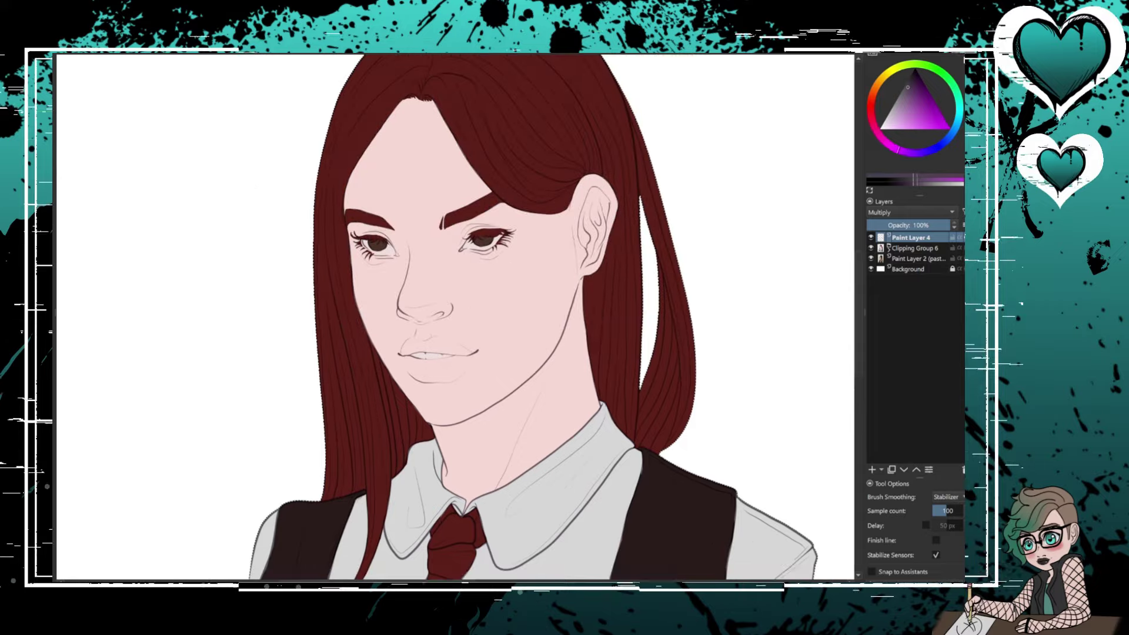
- Nest line art and colours in a new clipping group, then paint dark purple shadows around the eyes, nose and near cheek within the skin selection
{"action": "key", "text": "Page_Down"}
{"action": "key", "text": "ctrl+shift+g"}
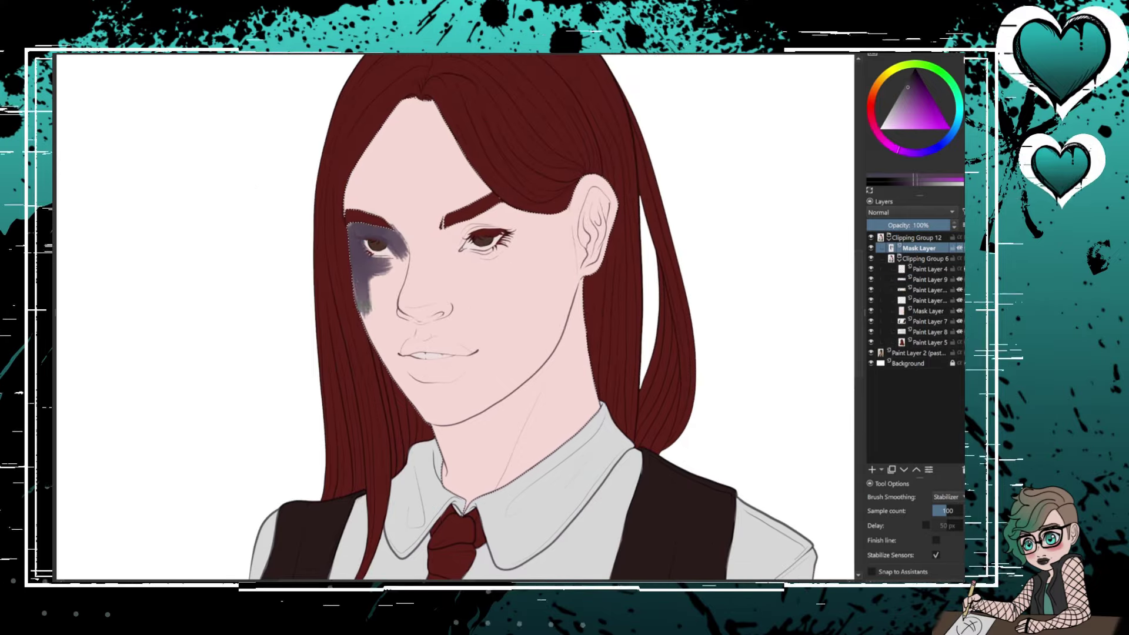
{"action": "left_click_drag", "start_coordinate": [370, 341], "coordinate": [423, 417]}
{"action": "mouse_move", "coordinate": [405, 258]}
{"action": "left_mouse_down"}
{"action": "mouse_move", "coordinate": [405, 335]}
{"action": "mouse_move", "coordinate": [453, 317]}
{"action": "left_mouse_up"}
{"action": "left_click_drag", "start_coordinate": [447, 258], "coordinate": [445, 294]}
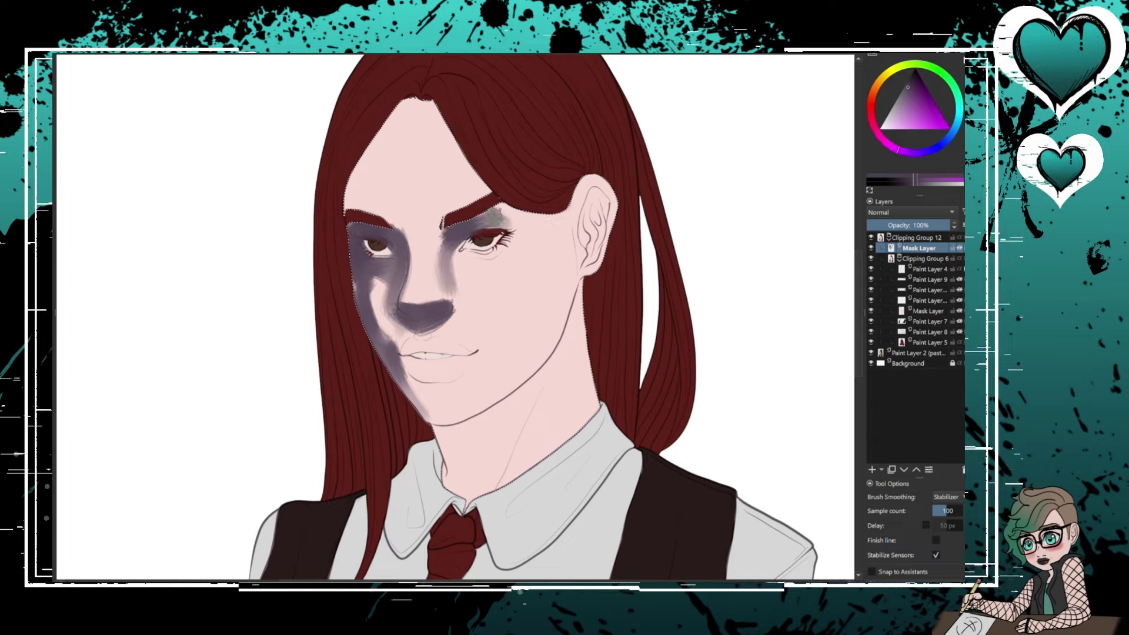
- Set the shadow layer to Multiply at 40% opacity and change brush smoothing to Basic
{"action": "key", "text": "alt+shift+m"}
{"action": "left_click_drag", "start_coordinate": [948, 226], "coordinate": [899, 225]}
{"action": "left_click", "coordinate": [947, 497]}
{"action": "left_click", "coordinate": [941, 506]}
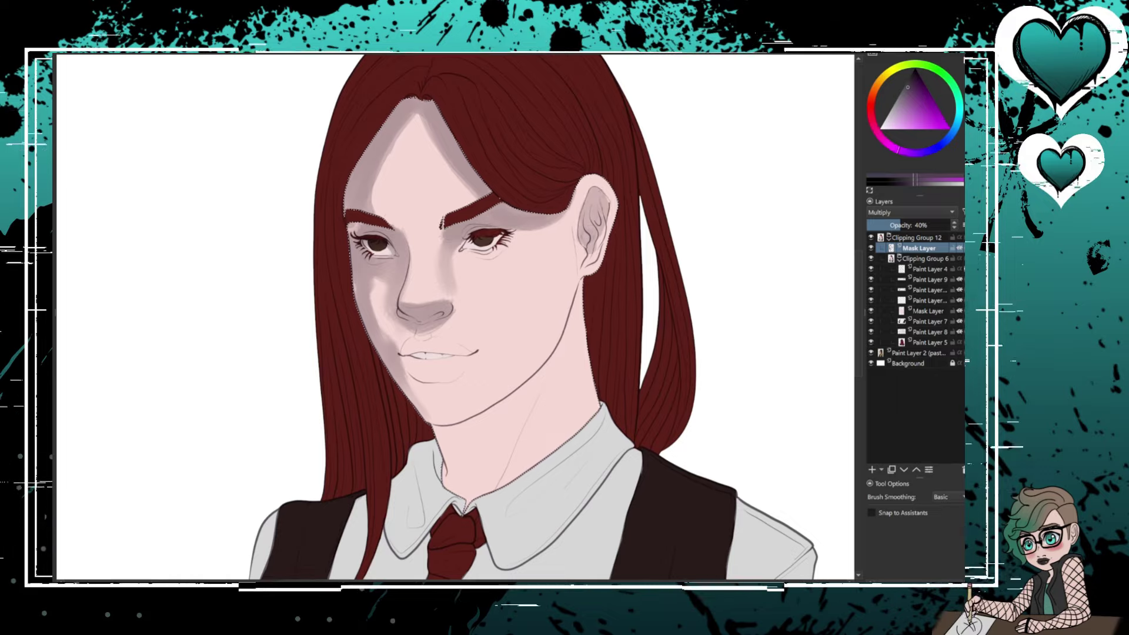
- Shade the neck under the jaw, the area below the nose, the upper lip and beneath the lower lip
{"action": "mouse_move", "coordinate": [535, 388]}
{"action": "left_mouse_down"}
{"action": "mouse_move", "coordinate": [446, 467]}
{"action": "mouse_move", "coordinate": [544, 420]}
{"action": "left_mouse_up"}
{"action": "left_click_drag", "start_coordinate": [412, 326], "coordinate": [444, 338]}
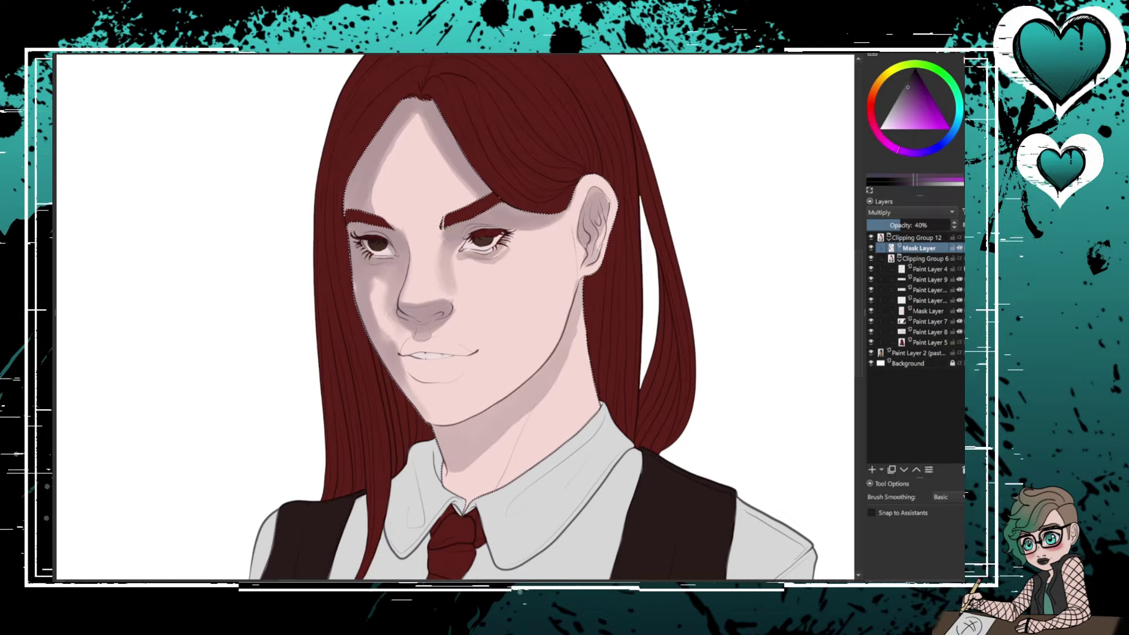
{"action": "left_click_drag", "start_coordinate": [415, 375], "coordinate": [464, 376]}
{"action": "left_click_drag", "start_coordinate": [415, 344], "coordinate": [470, 352]}
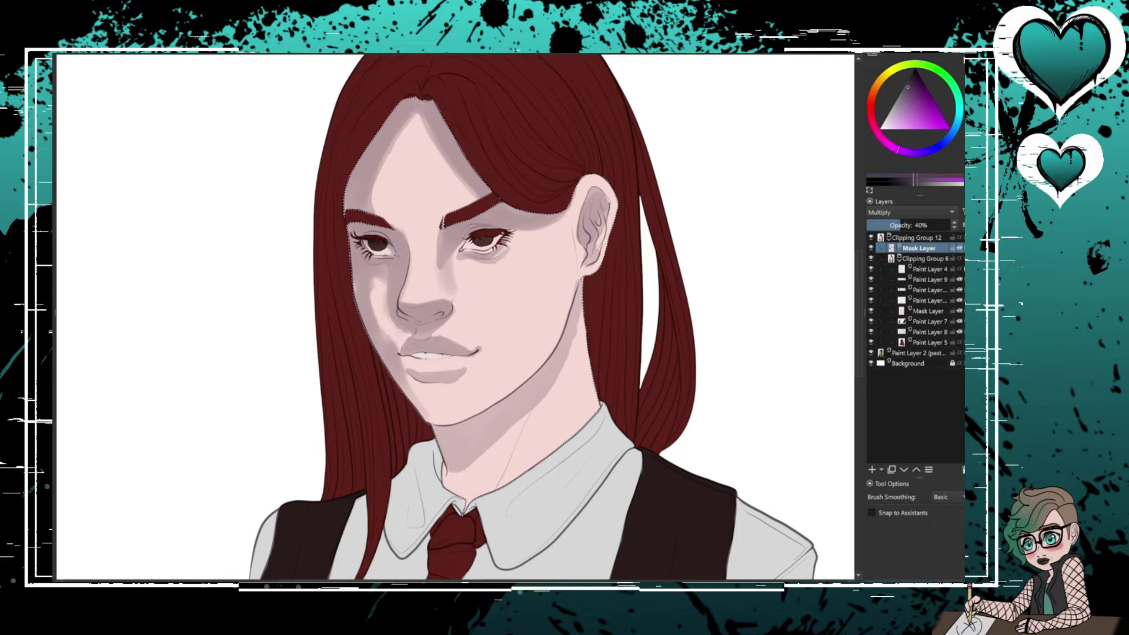
- Add softer shadows along the far cheek and jawline, down the neck to the collar and beneath the far eye
{"action": "mouse_move", "coordinate": [533, 318]}
{"action": "left_mouse_down"}
{"action": "mouse_move", "coordinate": [494, 412]}
{"action": "mouse_move", "coordinate": [447, 461]}
{"action": "left_mouse_up"}
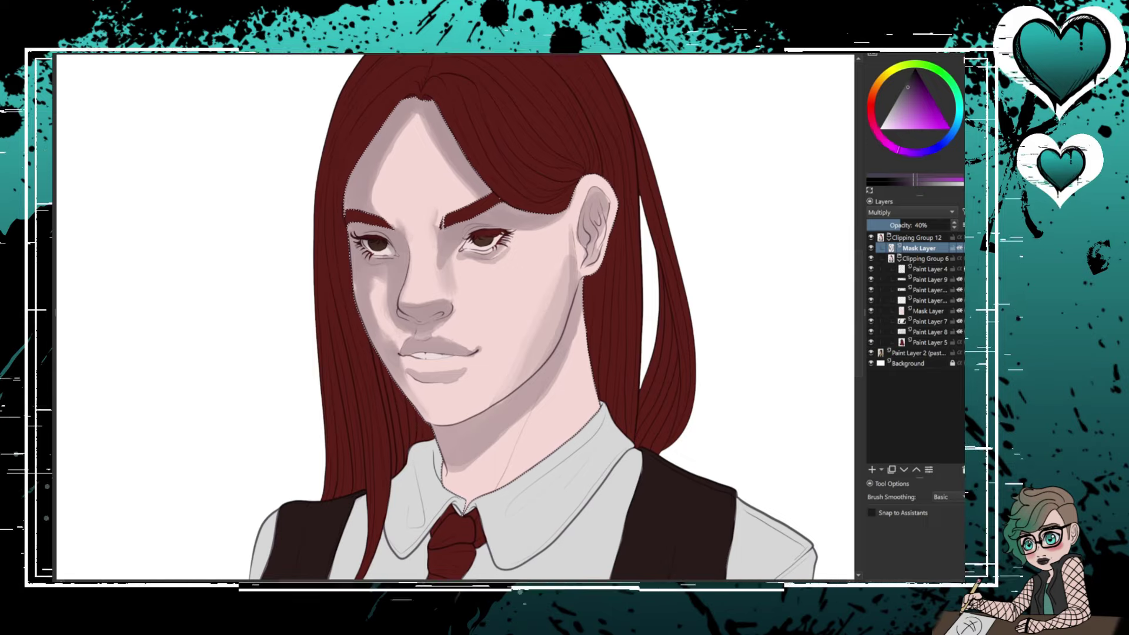
{"action": "left_click_drag", "start_coordinate": [529, 407], "coordinate": [488, 493]}
{"action": "left_click_drag", "start_coordinate": [582, 426], "coordinate": [482, 495]}
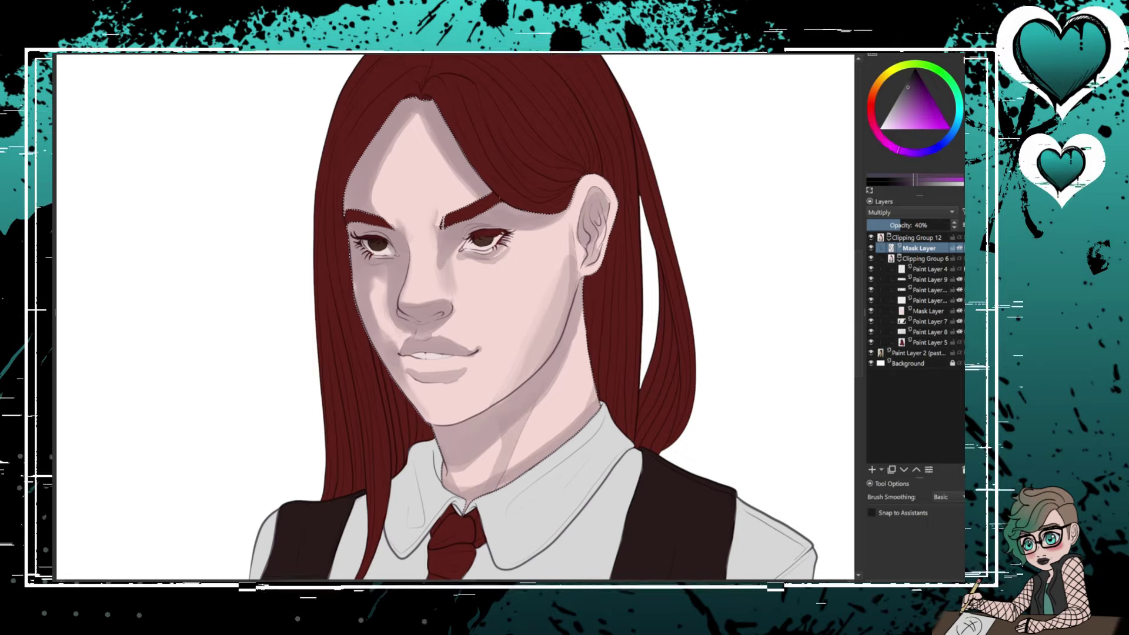
{"action": "left_click_drag", "start_coordinate": [515, 258], "coordinate": [483, 278]}
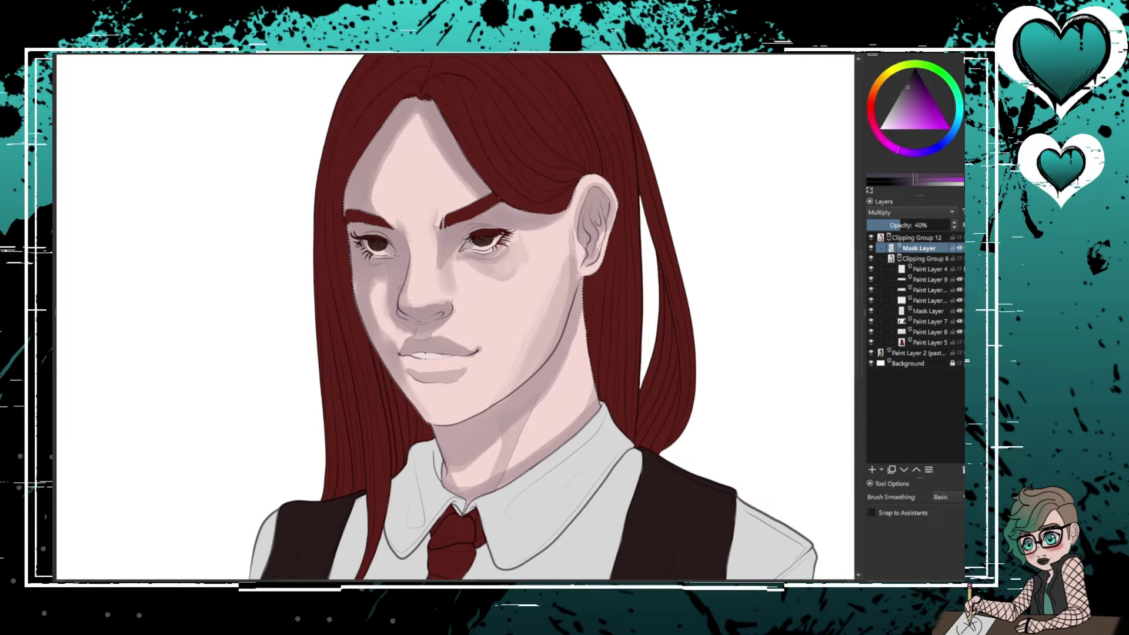
{"action": "mouse_move", "coordinate": [550, 258]}
{"action": "left_mouse_down"}
{"action": "mouse_move", "coordinate": [558, 370]}
{"action": "mouse_move", "coordinate": [470, 414]}
{"action": "left_mouse_up"}
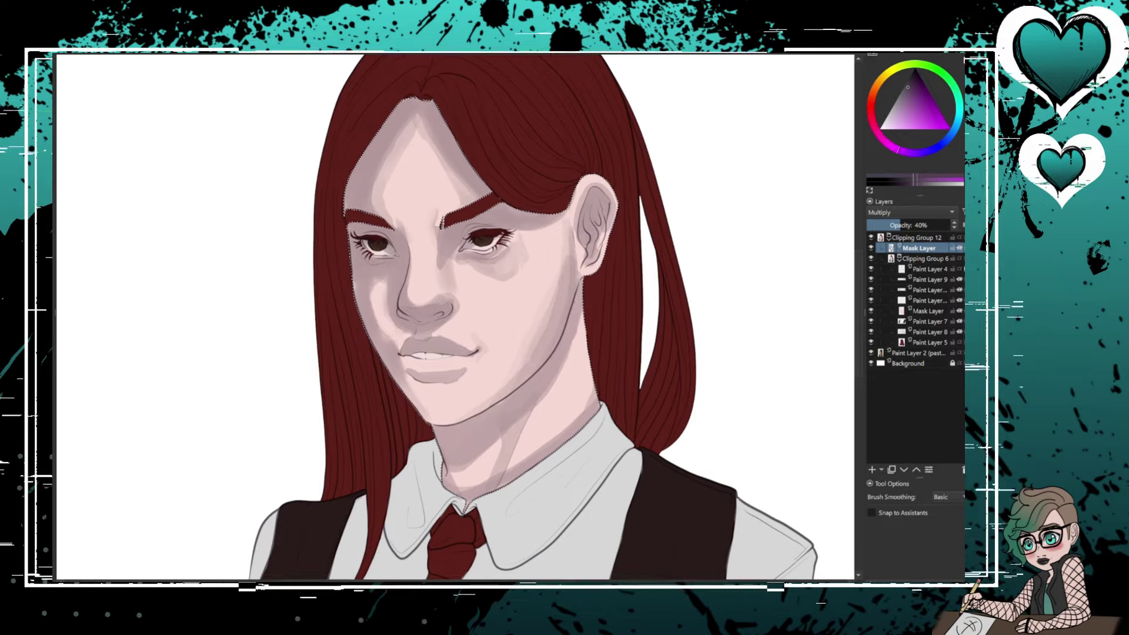
- Shade the hair on the Multiply shadow layer, darkening strands from the parting down the near side past the ear
{"action": "left_click", "coordinate": [929, 342]}
{"action": "left_click", "coordinate": [919, 247]}
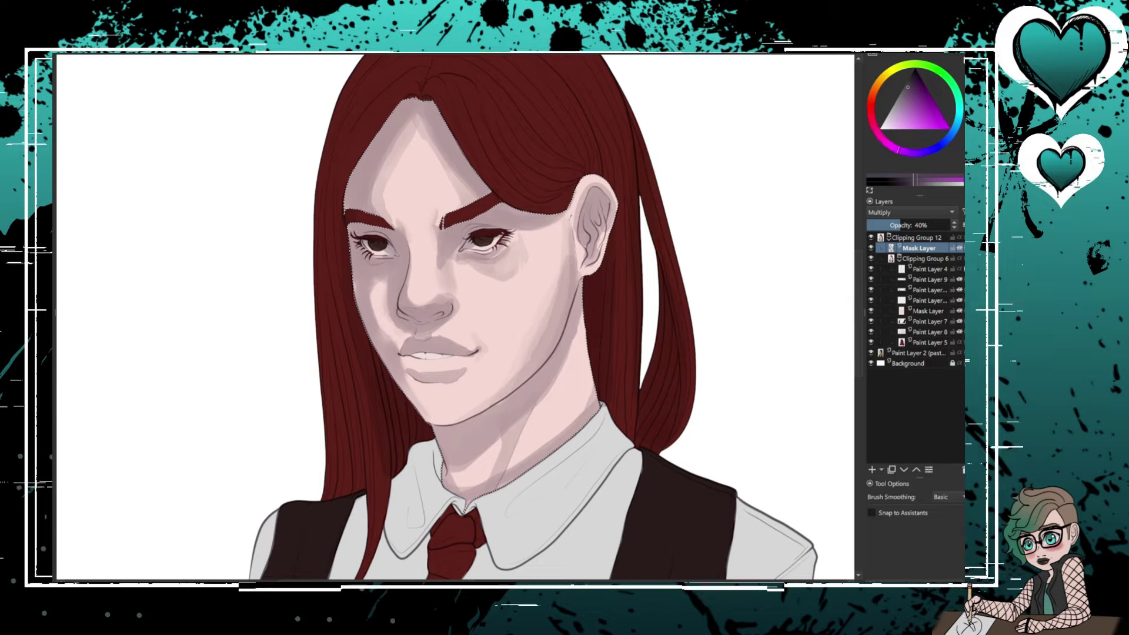
{"action": "left_click_drag", "start_coordinate": [564, 206], "coordinate": [496, 171]}
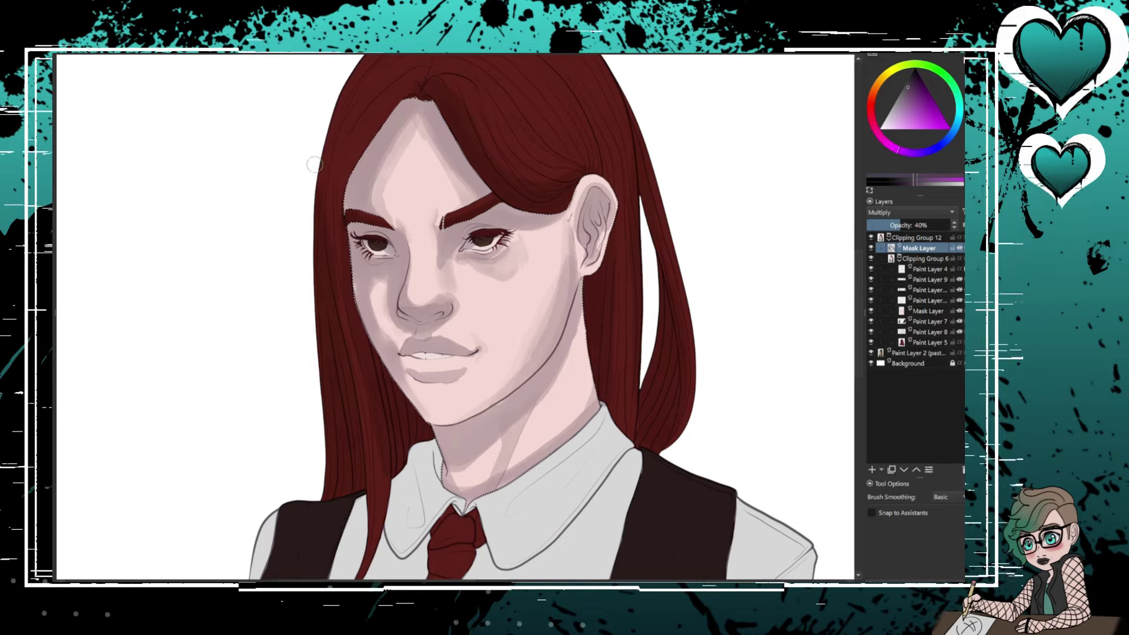
{"action": "scroll", "coordinate": [388, 459], "scroll_direction": "up", "scroll_amount": 4}
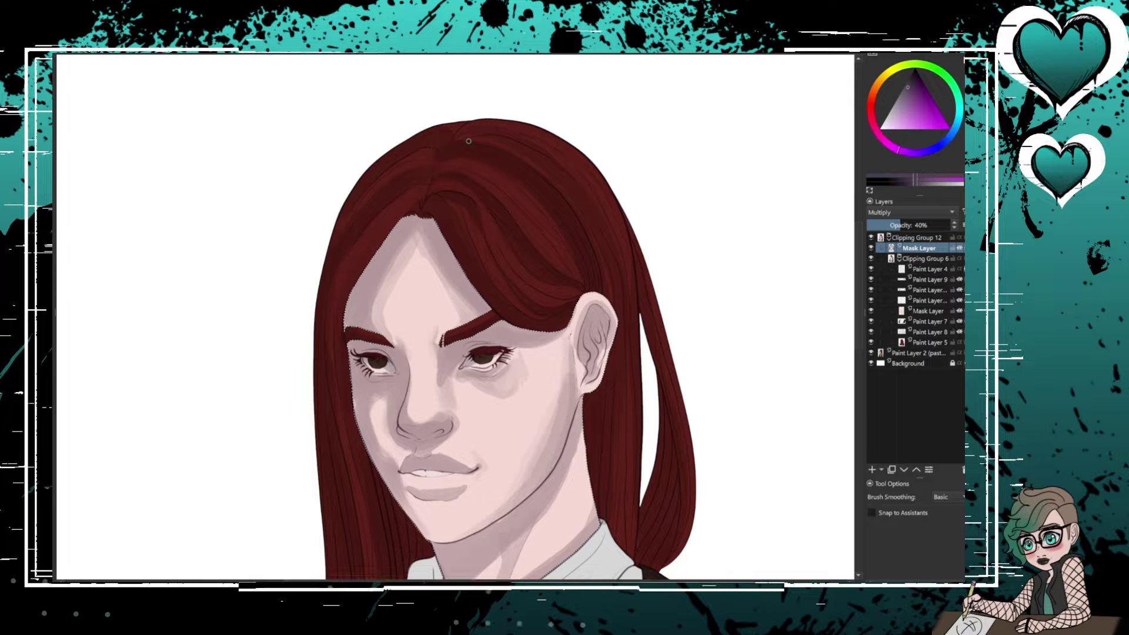
{"action": "left_click_drag", "start_coordinate": [629, 376], "coordinate": [627, 527]}
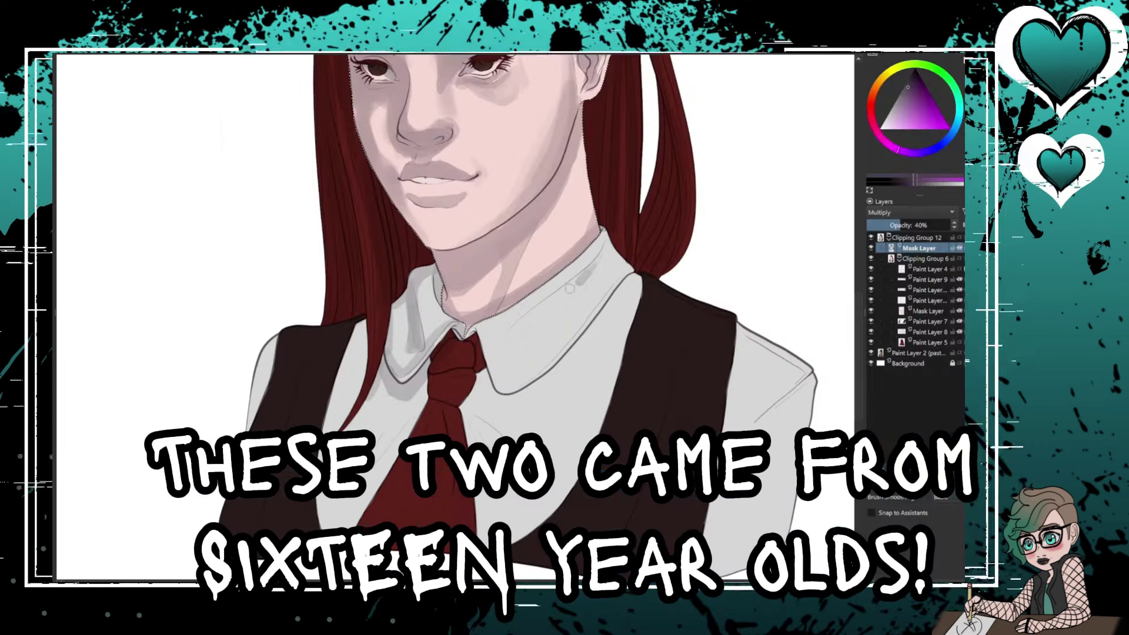
- Paint shadows on the collar, tie and the shirt folds beside the tie, then darken the upper part of the vest
{"action": "mouse_move", "coordinate": [558, 358]}
{"action": "left_mouse_down"}
{"action": "mouse_move", "coordinate": [494, 329]}
{"action": "mouse_move", "coordinate": [529, 406]}
{"action": "mouse_move", "coordinate": [488, 411]}
{"action": "mouse_move", "coordinate": [461, 372]}
{"action": "left_mouse_up"}
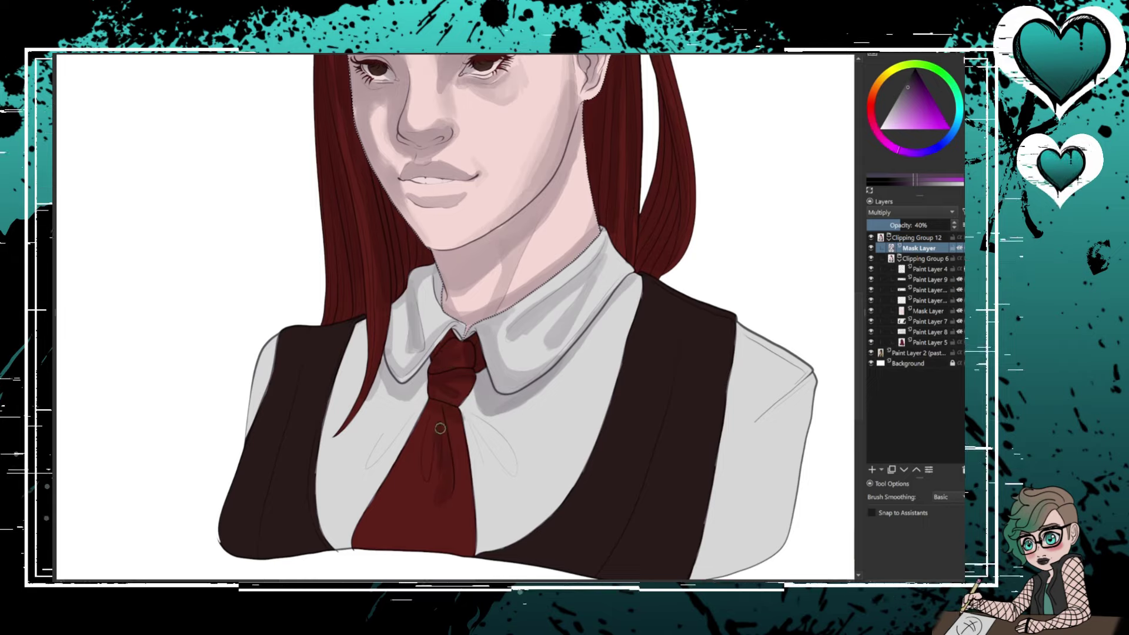
{"action": "left_click_drag", "start_coordinate": [423, 412], "coordinate": [368, 465]}
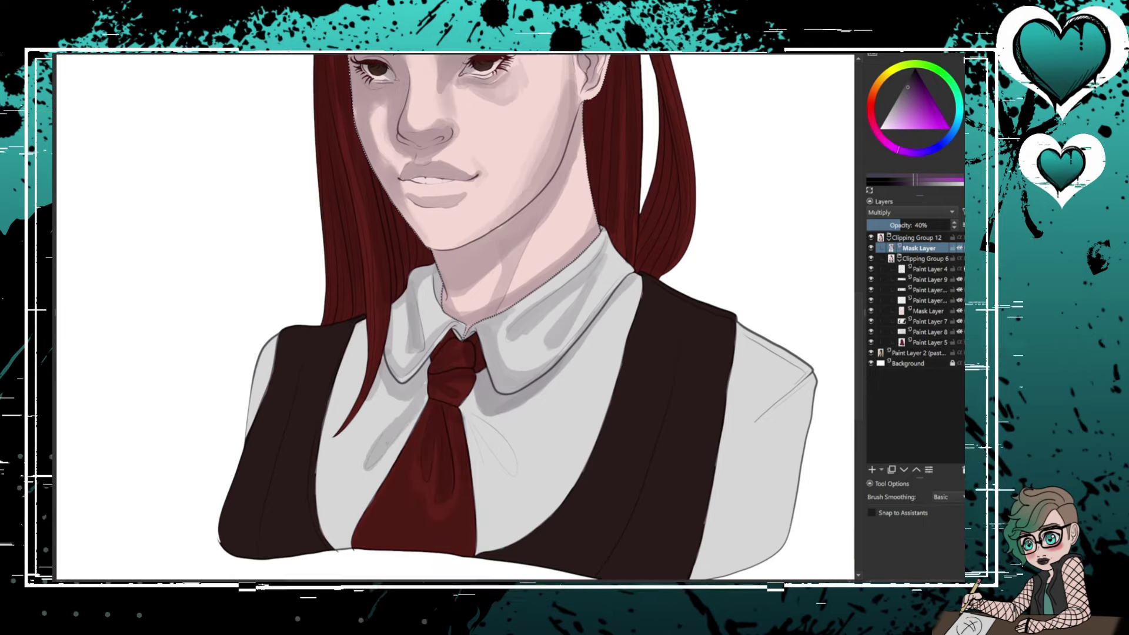
{"action": "left_click_drag", "start_coordinate": [471, 419], "coordinate": [517, 470]}
{"action": "left_click_drag", "start_coordinate": [486, 493], "coordinate": [476, 444]}
{"action": "left_click_drag", "start_coordinate": [629, 432], "coordinate": [662, 355]}
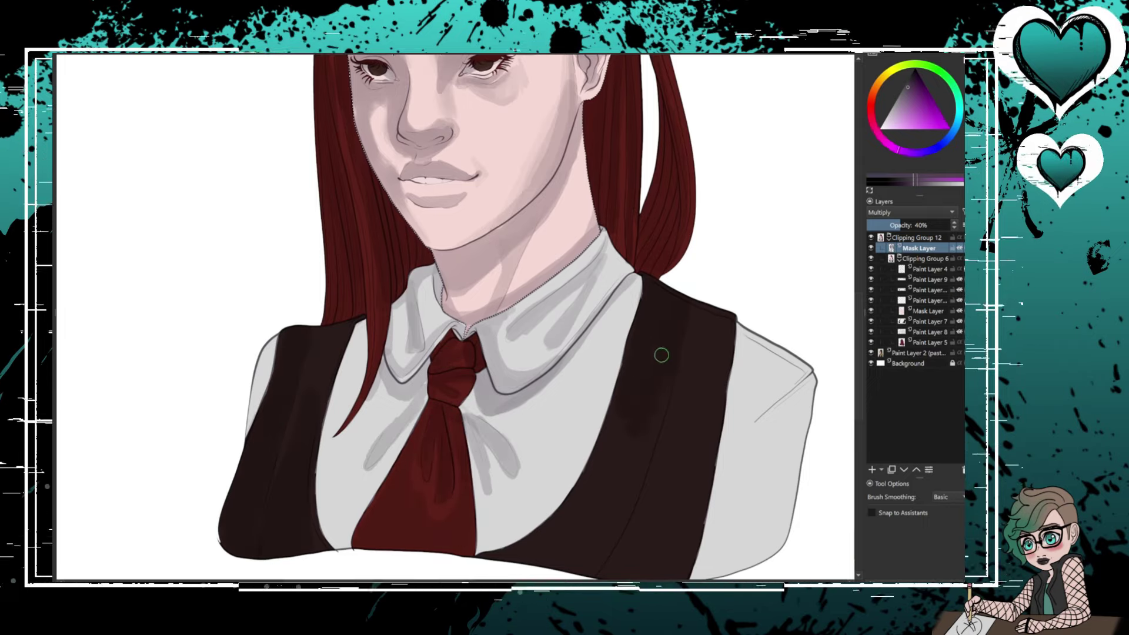
- Shade the near shirt sleeve and shoulder, leaving a light strip along the seam
{"action": "scroll", "coordinate": [646, 383], "scroll_direction": "down", "scroll_amount": 3}
{"action": "left_click_drag", "start_coordinate": [788, 329], "coordinate": [753, 494]}
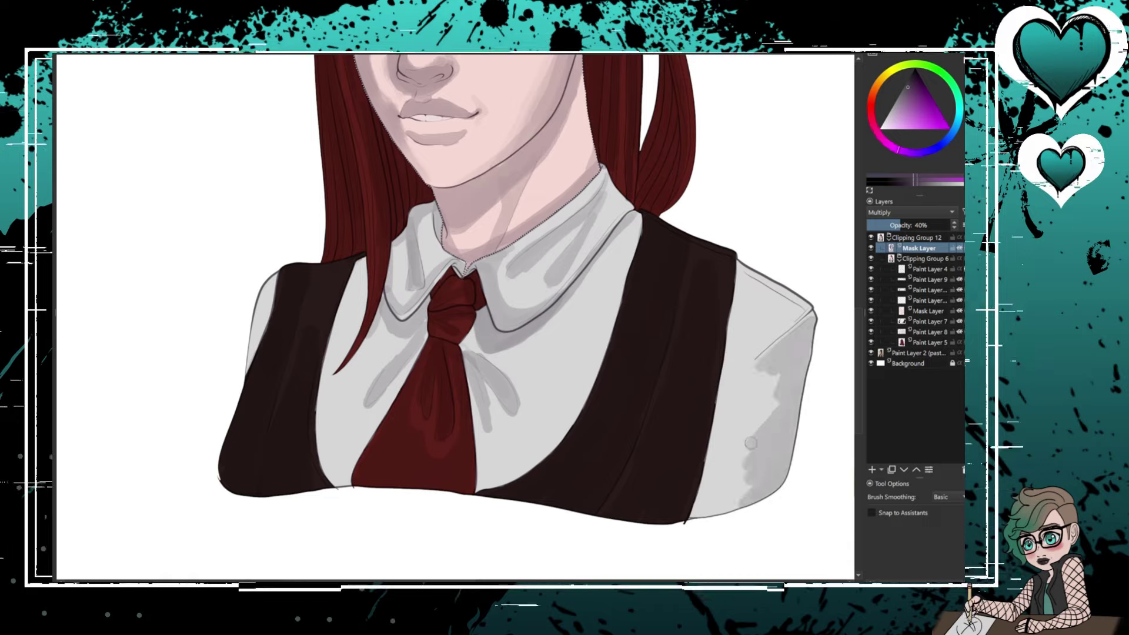
{"action": "left_click_drag", "start_coordinate": [770, 365], "coordinate": [705, 512]}
{"action": "left_click_drag", "start_coordinate": [782, 282], "coordinate": [729, 377]}
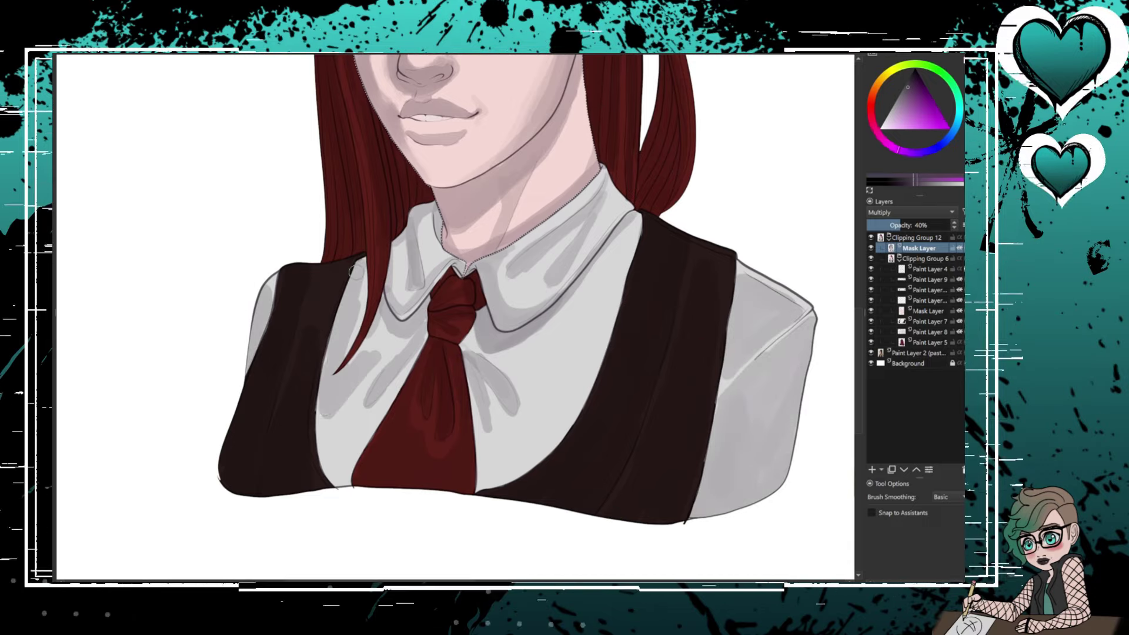
- Clear the selection, add a new Multiply layer at 50% opacity and paint darker magenta-tinted shadows on the face and jawline
{"action": "scroll", "coordinate": [250, 326], "scroll_direction": "up", "scroll_amount": 10}
{"action": "scroll", "coordinate": [456, 317], "scroll_direction": "up", "scroll_amount": 1}
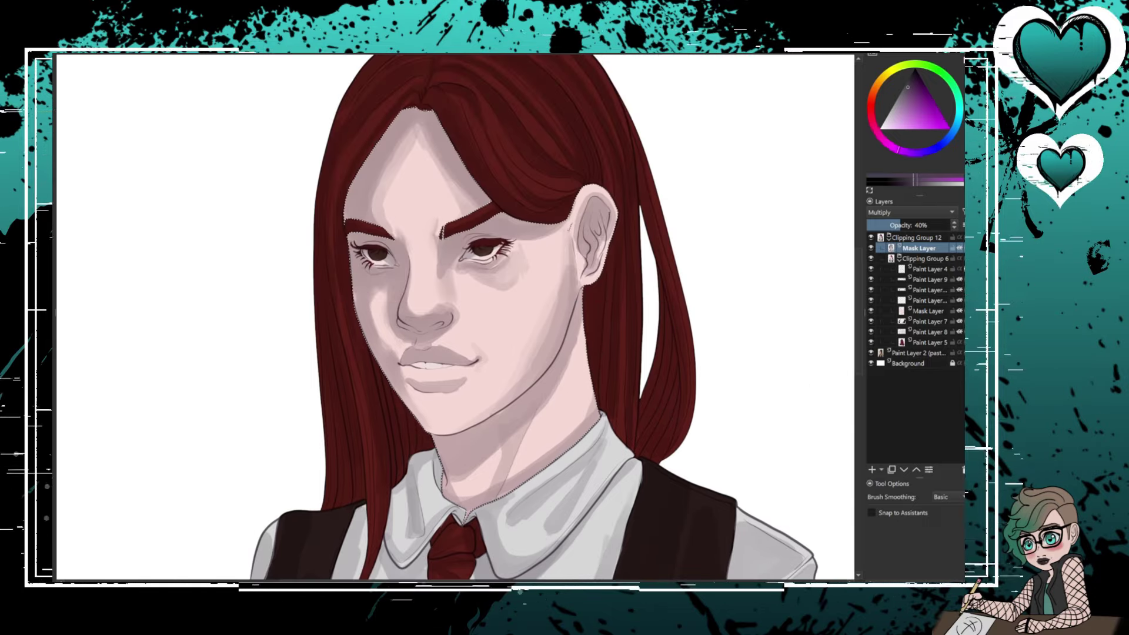
{"action": "key", "text": "Insert"}
{"action": "key", "text": "ctrl+shift+a"}
{"action": "scroll", "coordinate": [455, 317], "scroll_direction": "up", "scroll_amount": 3}
{"action": "mouse_move", "coordinate": [436, 170]}
{"action": "left_mouse_down"}
{"action": "mouse_move", "coordinate": [492, 261]}
{"action": "mouse_move", "coordinate": [376, 223]}
{"action": "mouse_move", "coordinate": [400, 317]}
{"action": "mouse_move", "coordinate": [500, 286]}
{"action": "mouse_move", "coordinate": [470, 285]}
{"action": "mouse_move", "coordinate": [506, 330]}
{"action": "mouse_move", "coordinate": [382, 311]}
{"action": "mouse_move", "coordinate": [424, 371]}
{"action": "mouse_move", "coordinate": [371, 329]}
{"action": "mouse_move", "coordinate": [406, 405]}
{"action": "mouse_move", "coordinate": [411, 465]}
{"action": "mouse_move", "coordinate": [406, 411]}
{"action": "mouse_move", "coordinate": [470, 412]}
{"action": "mouse_move", "coordinate": [406, 417]}
{"action": "left_mouse_up"}
{"action": "left_click", "coordinate": [908, 225]}
{"action": "mouse_move", "coordinate": [517, 441]}
{"action": "left_mouse_down"}
{"action": "mouse_move", "coordinate": [593, 259]}
{"action": "mouse_move", "coordinate": [377, 223]}
{"action": "mouse_move", "coordinate": [500, 482]}
{"action": "mouse_move", "coordinate": [612, 329]}
{"action": "mouse_move", "coordinate": [663, 330]}
{"action": "mouse_move", "coordinate": [650, 462]}
{"action": "mouse_move", "coordinate": [469, 123]}
{"action": "mouse_move", "coordinate": [557, 259]}
{"action": "left_mouse_up"}
{"action": "mouse_move", "coordinate": [467, 216]}
{"action": "left_mouse_down"}
{"action": "mouse_move", "coordinate": [503, 242]}
{"action": "mouse_move", "coordinate": [432, 131]}
{"action": "mouse_move", "coordinate": [543, 221]}
{"action": "left_mouse_up"}
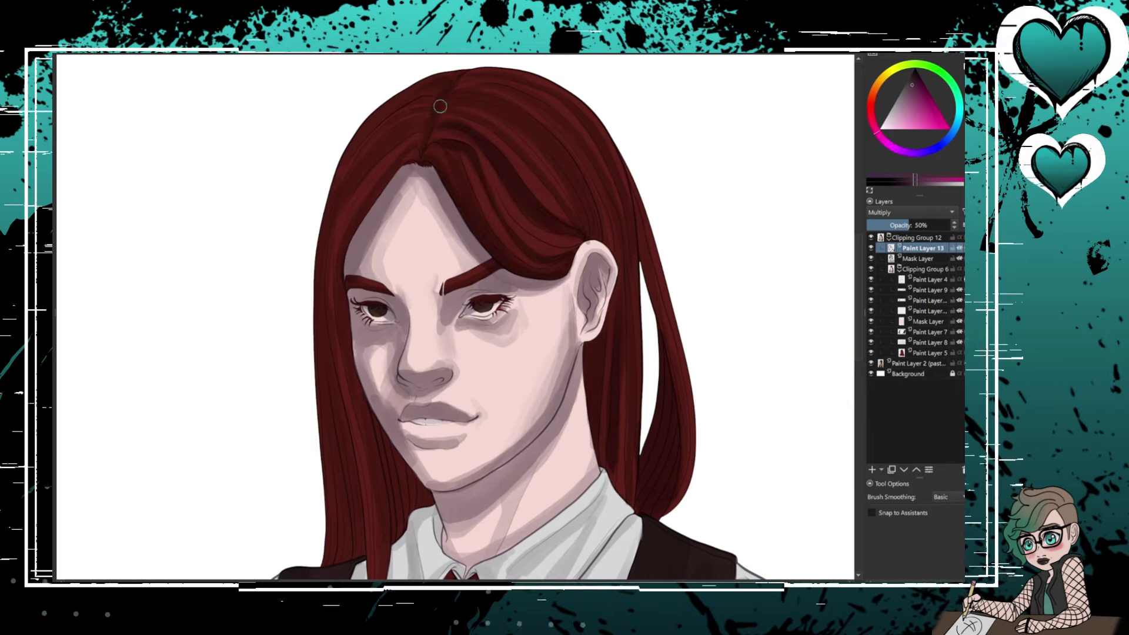
- Deepen the hair shadows along the parting, behind the ear and down the strands framing the far side of the face
{"action": "left_click_drag", "start_coordinate": [439, 106], "coordinate": [483, 94]}
{"action": "mouse_move", "coordinate": [595, 332]}
{"action": "left_mouse_down"}
{"action": "mouse_move", "coordinate": [632, 426]}
{"action": "mouse_move", "coordinate": [630, 488]}
{"action": "left_mouse_up"}
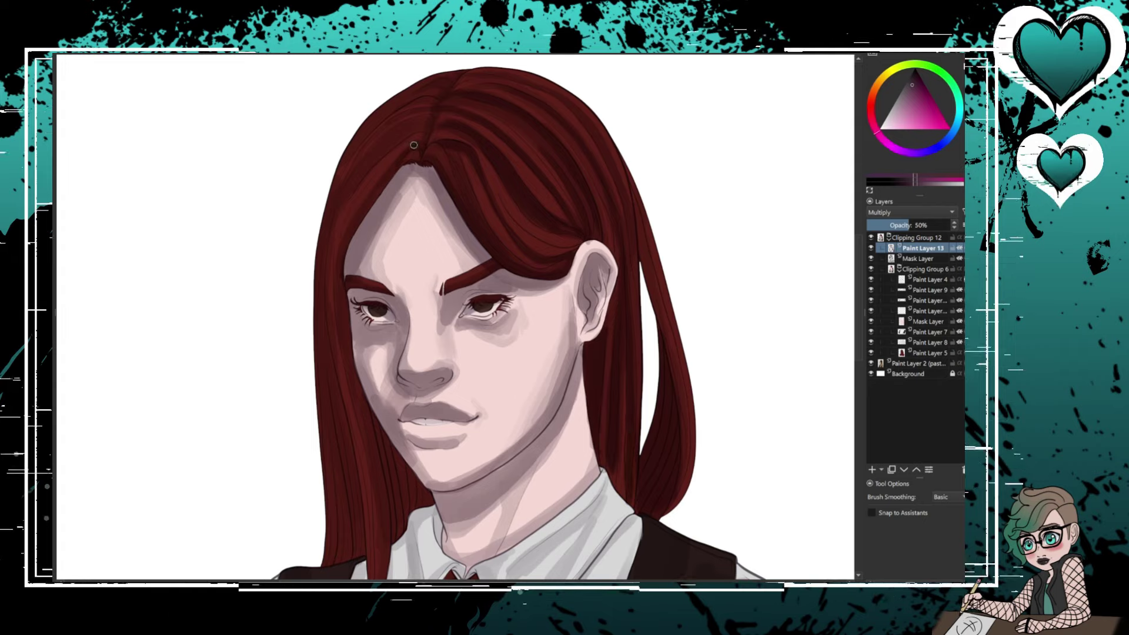
{"action": "left_click_drag", "start_coordinate": [347, 277], "coordinate": [360, 429]}
{"action": "mouse_move", "coordinate": [412, 132]}
{"action": "left_mouse_down"}
{"action": "mouse_move", "coordinate": [338, 209]}
{"action": "mouse_move", "coordinate": [334, 371]}
{"action": "left_mouse_up"}
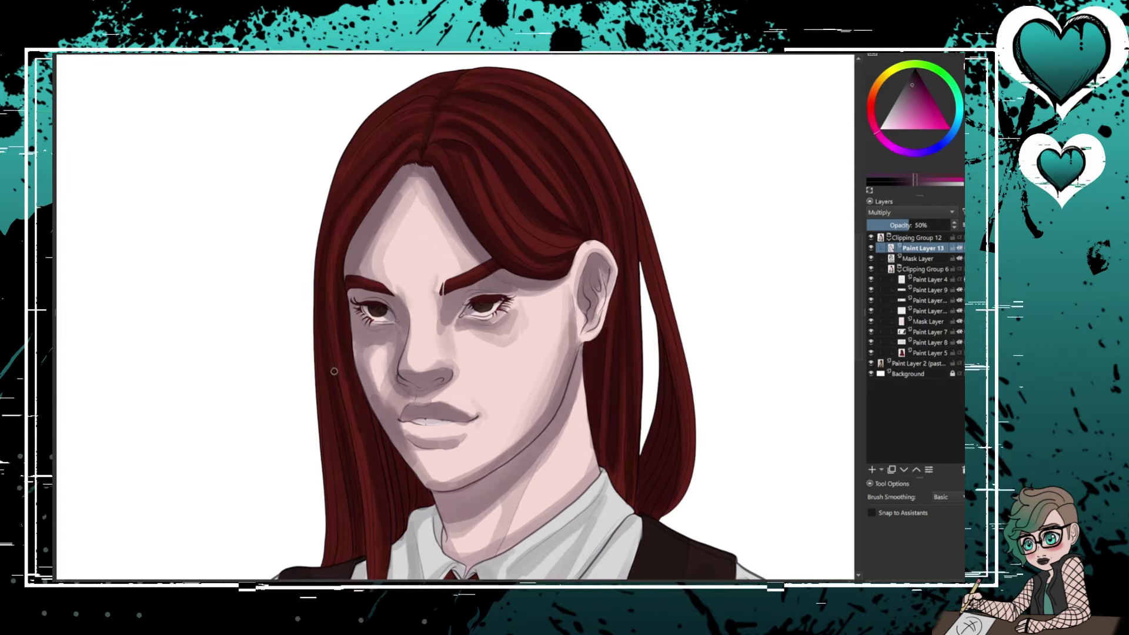
{"action": "left_click_drag", "start_coordinate": [420, 101], "coordinate": [341, 179]}
- Add darker shadows to the hair lock over the shoulder, the neck under the jaw and the folds of the collar
{"action": "scroll", "coordinate": [353, 235], "scroll_direction": "down", "scroll_amount": 5}
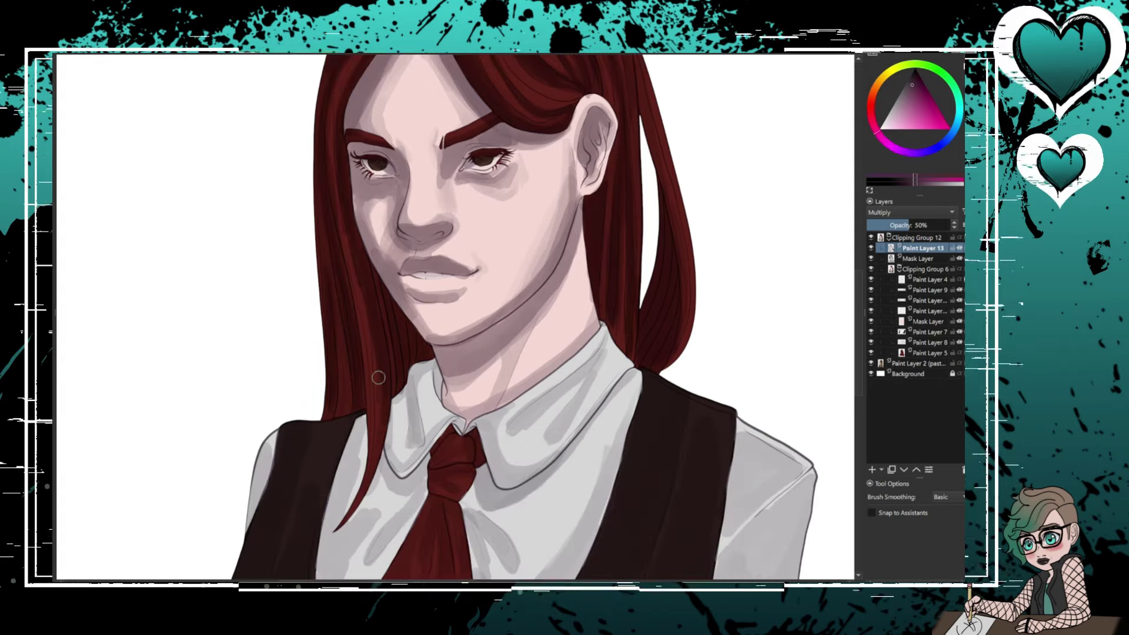
{"action": "left_click_drag", "start_coordinate": [378, 353], "coordinate": [371, 423]}
{"action": "left_click_drag", "start_coordinate": [447, 347], "coordinate": [455, 365]}
{"action": "mouse_move", "coordinate": [506, 306]}
{"action": "left_mouse_down"}
{"action": "mouse_move", "coordinate": [496, 405]}
{"action": "mouse_move", "coordinate": [579, 435]}
{"action": "left_mouse_up"}
{"action": "left_click_drag", "start_coordinate": [494, 453], "coordinate": [552, 482]}
{"action": "left_click_drag", "start_coordinate": [564, 377], "coordinate": [635, 453]}
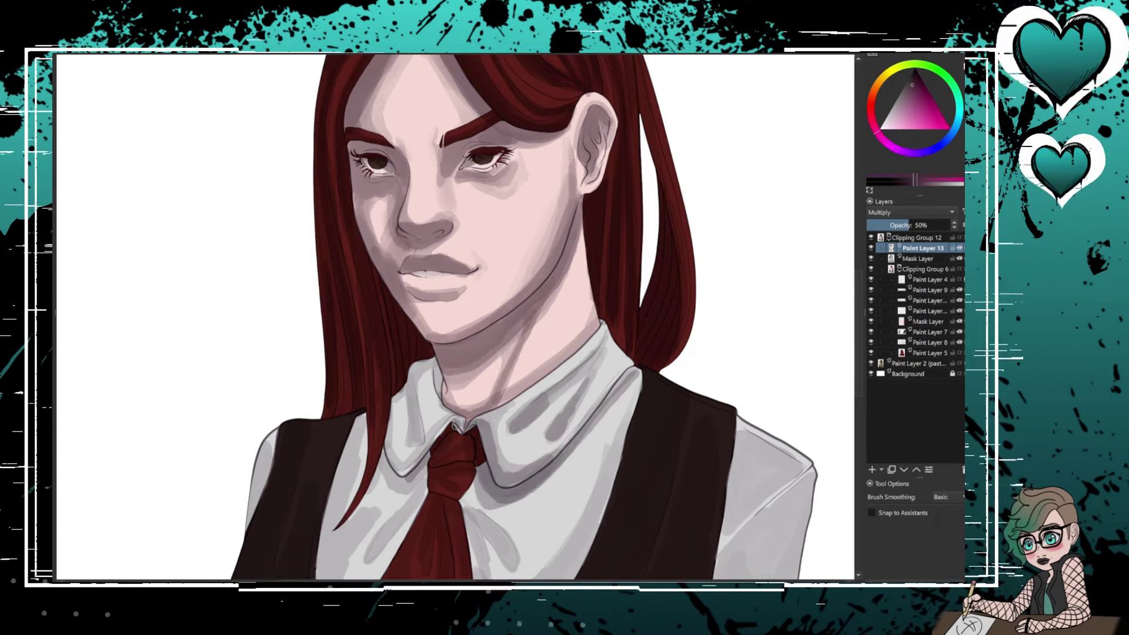
{"action": "mouse_move", "coordinate": [411, 362]}
{"action": "left_mouse_down"}
{"action": "mouse_move", "coordinate": [400, 482]}
{"action": "mouse_move", "coordinate": [397, 450]}
{"action": "left_mouse_up"}
- Paint a second, darker layer of shadow on the far side of the vest and across the near sleeve and shoulder
{"action": "scroll", "coordinate": [252, 467], "scroll_direction": "down", "scroll_amount": 6}
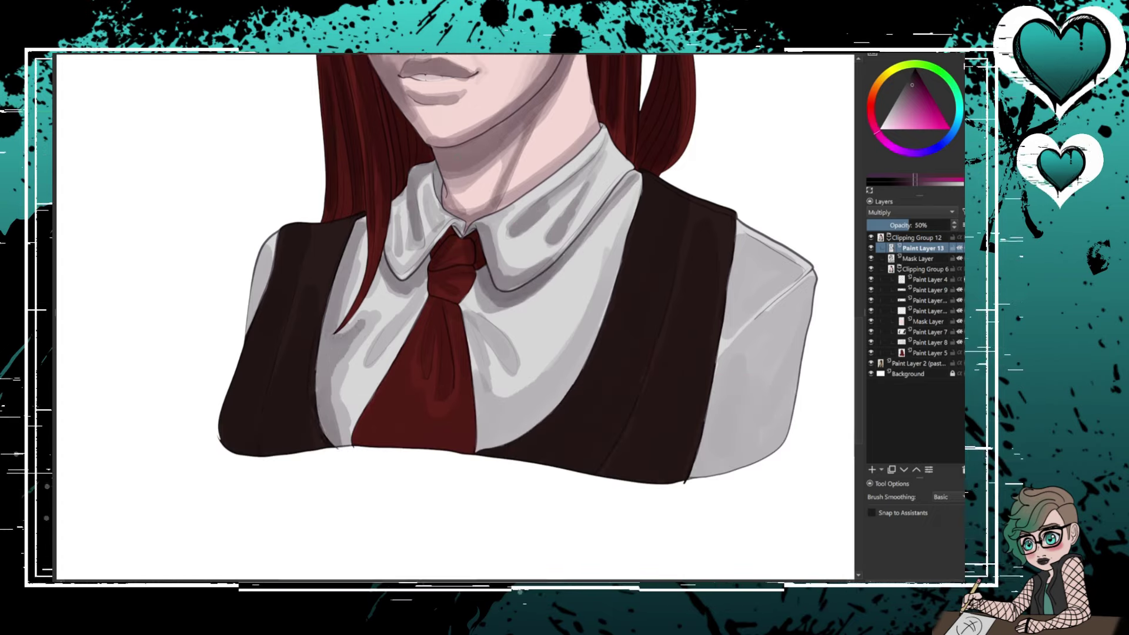
{"action": "scroll", "coordinate": [253, 467], "scroll_direction": "up", "scroll_amount": 2}
{"action": "left_click_drag", "start_coordinate": [253, 466], "coordinate": [270, 320]}
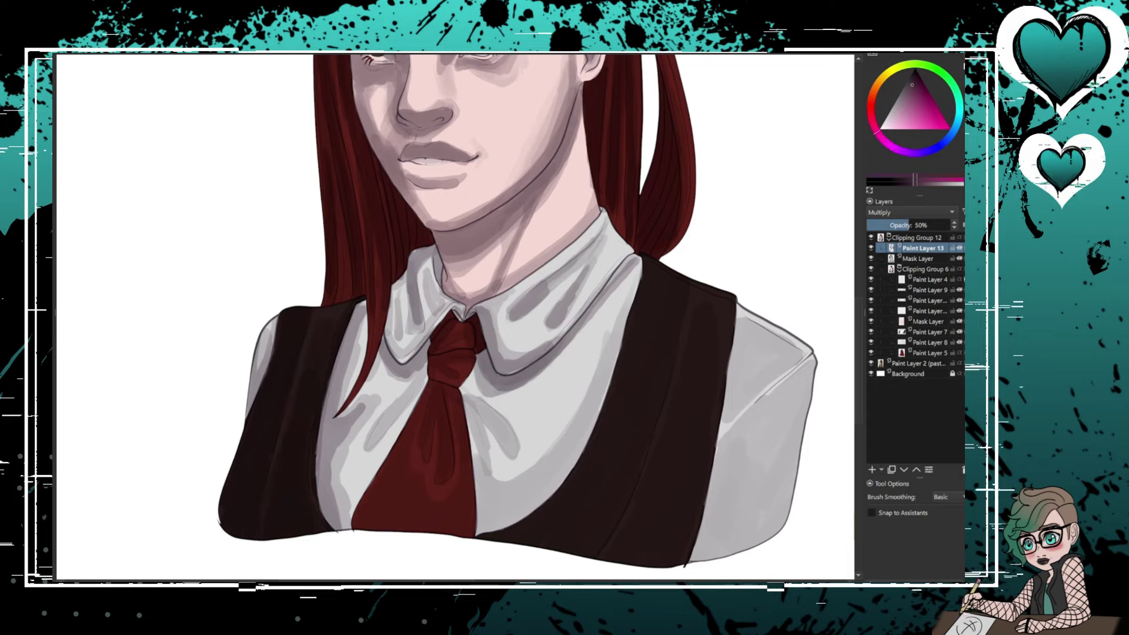
{"action": "left_click_drag", "start_coordinate": [805, 377], "coordinate": [723, 523]}
{"action": "left_click_drag", "start_coordinate": [770, 346], "coordinate": [706, 532]}
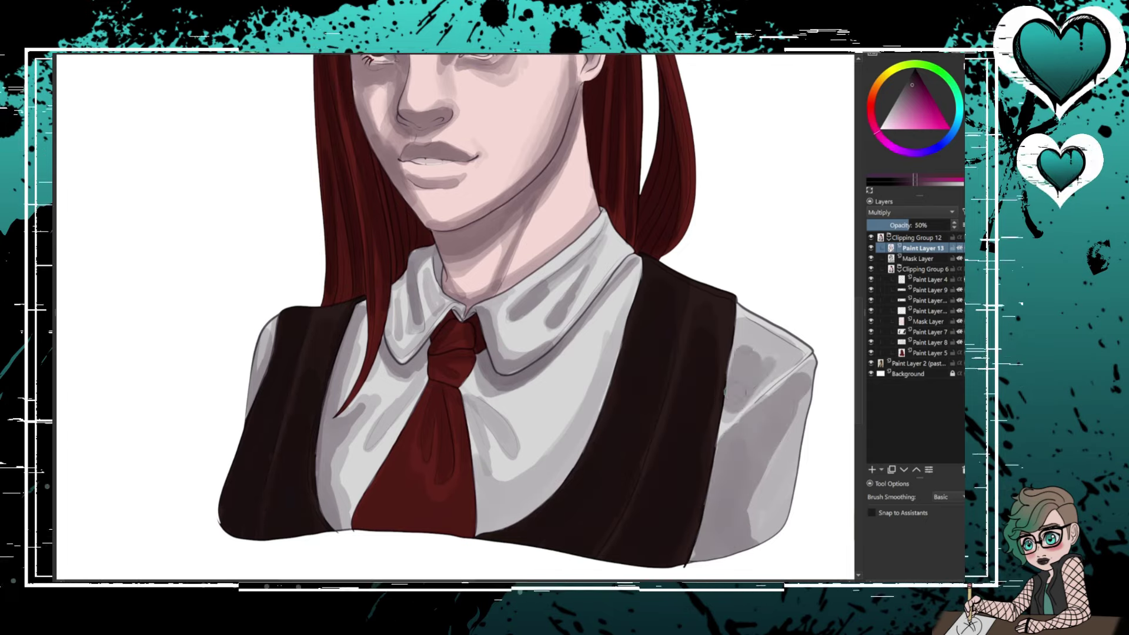
{"action": "left_click_drag", "start_coordinate": [779, 326], "coordinate": [729, 423]}
- Add darker shadows to the lips, the eyes and their lower lids, and the inner folds of the ear
{"action": "scroll", "coordinate": [453, 318], "scroll_direction": "up", "scroll_amount": 6}
{"action": "mouse_move", "coordinate": [415, 370]}
{"action": "left_mouse_down"}
{"action": "mouse_move", "coordinate": [473, 353]}
{"action": "mouse_move", "coordinate": [405, 361]}
{"action": "mouse_move", "coordinate": [474, 353]}
{"action": "left_mouse_up"}
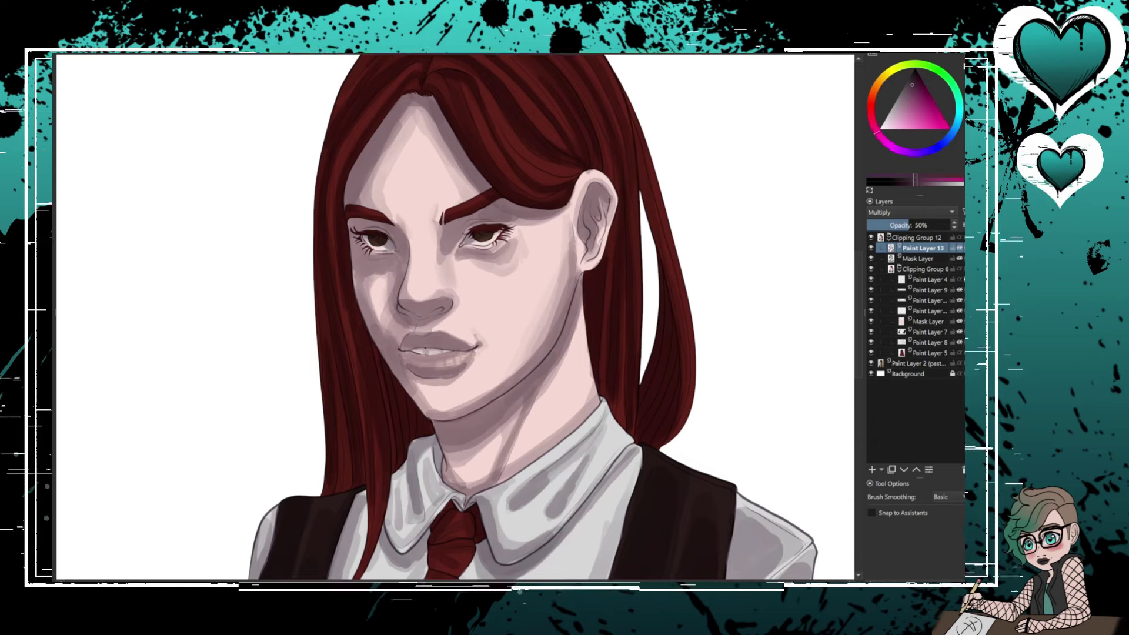
{"action": "left_click_drag", "start_coordinate": [470, 253], "coordinate": [508, 242]}
{"action": "left_click_drag", "start_coordinate": [370, 262], "coordinate": [399, 256]}
{"action": "left_click_drag", "start_coordinate": [448, 247], "coordinate": [476, 220]}
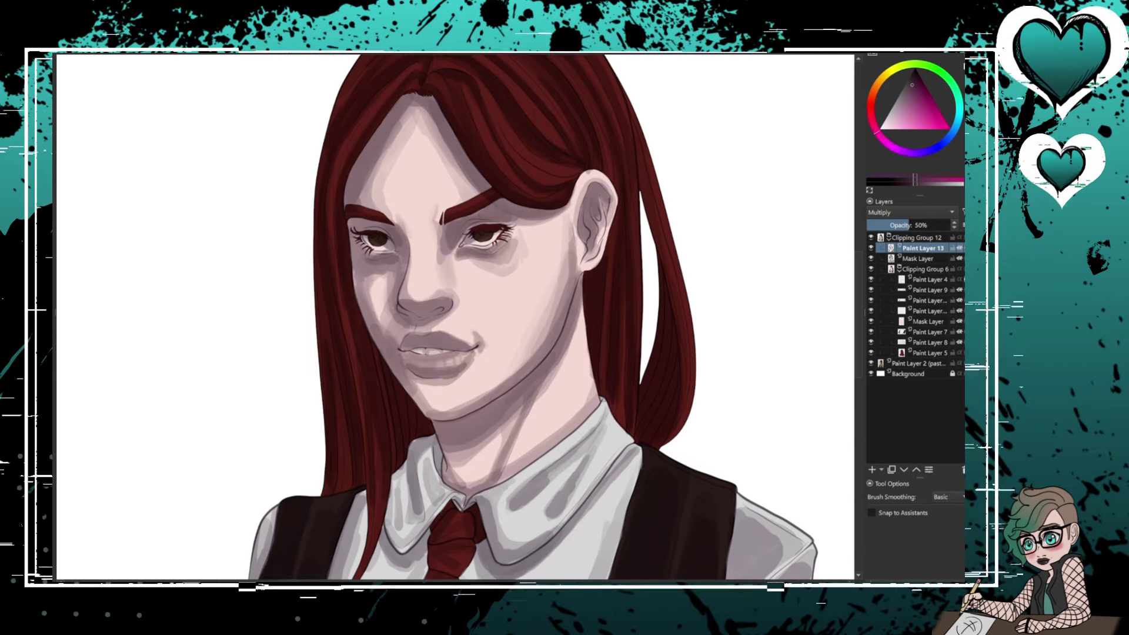
{"action": "left_click_drag", "start_coordinate": [605, 185], "coordinate": [585, 274]}
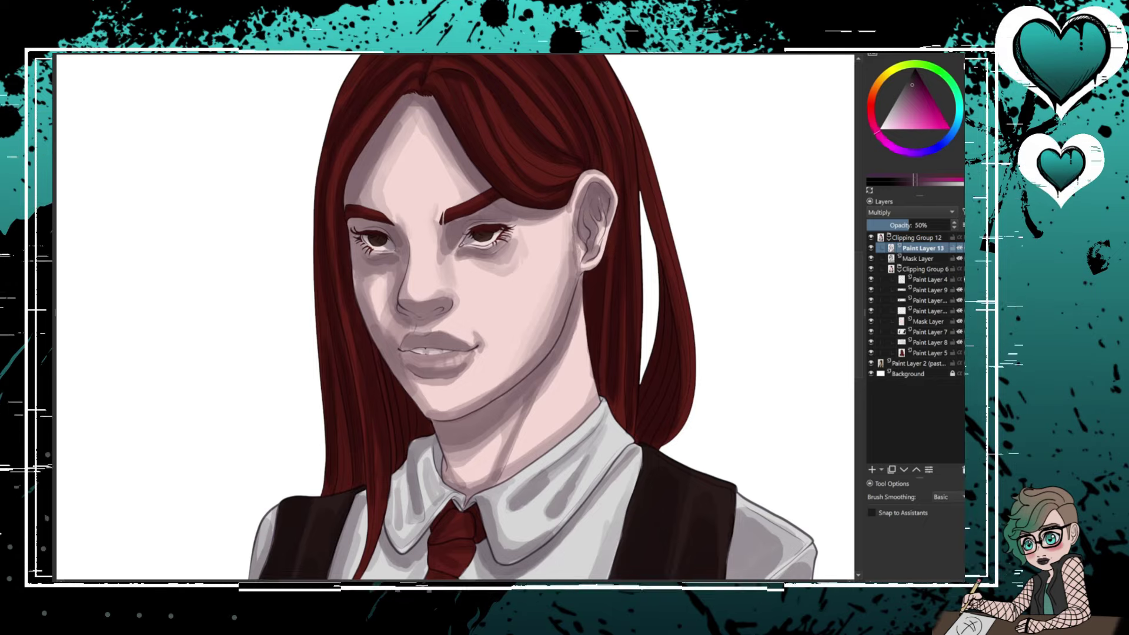
- Undo merging the shadow layers, hide the darker one and blend the lighter layer's shadow edges on face, hair and clothes
{"action": "left_click", "coordinate": [63, 91], "text": "ctrl"}
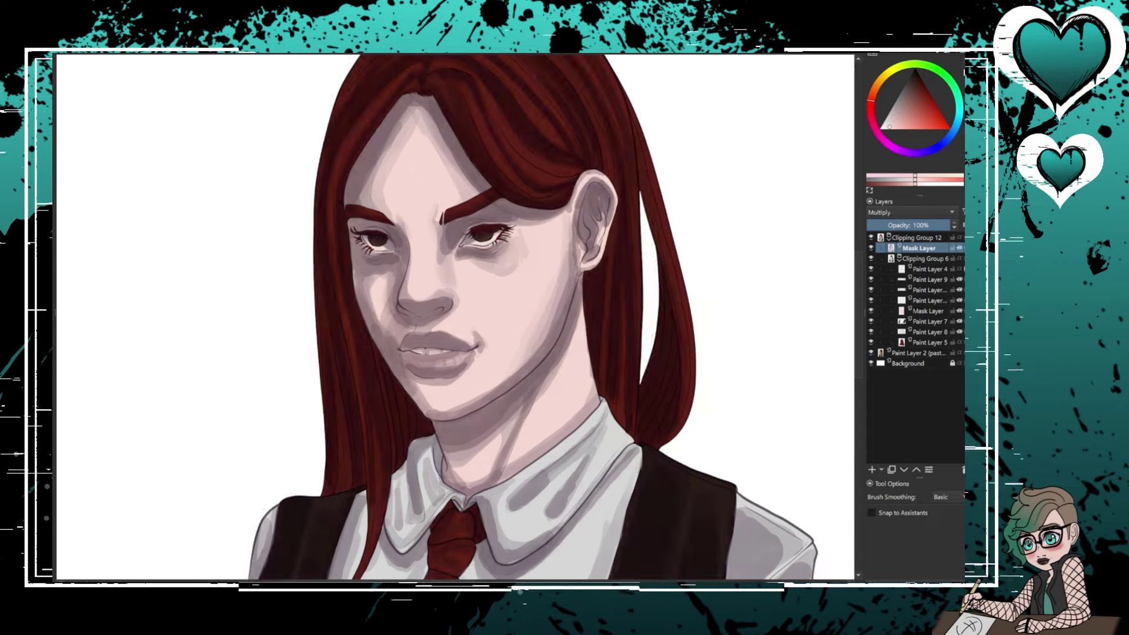
{"action": "key", "text": "ctrl+Page_Down"}
{"action": "key", "text": "ctrl+z"}
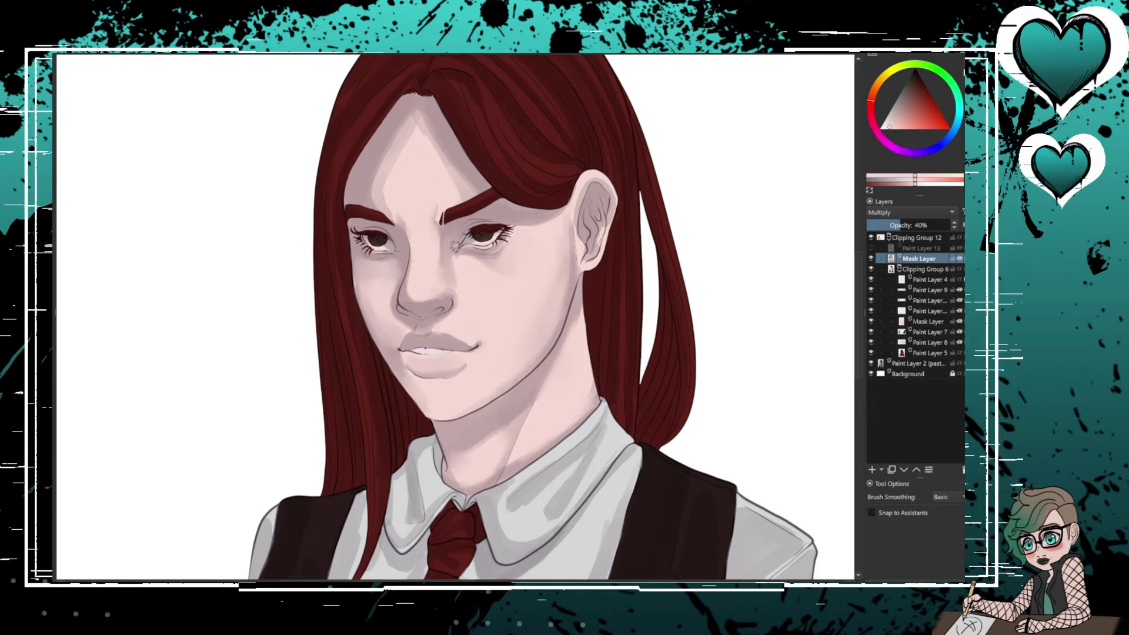
{"action": "scroll", "coordinate": [420, 130], "scroll_direction": "up", "scroll_amount": 3}
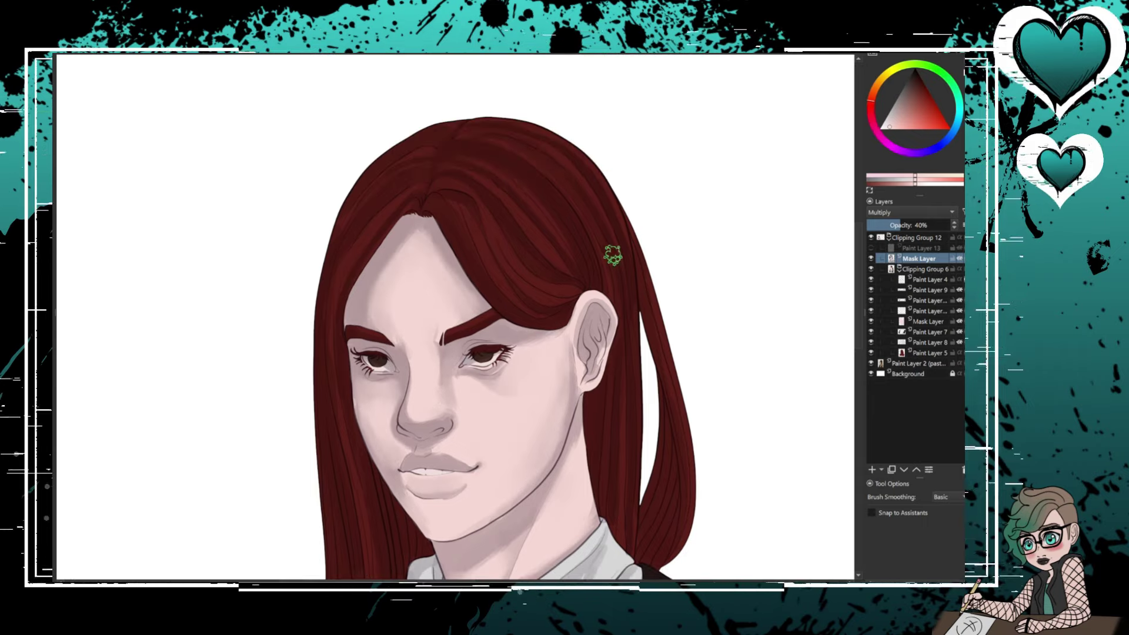
{"action": "scroll", "coordinate": [611, 252], "scroll_direction": "down", "scroll_amount": 6}
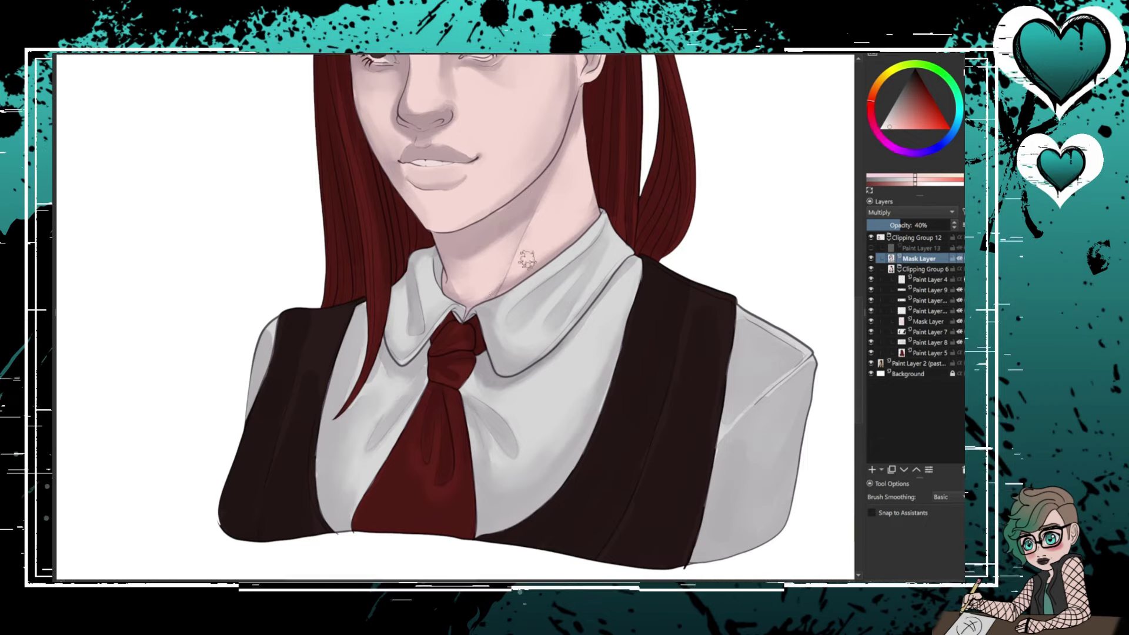
{"action": "scroll", "coordinate": [297, 403], "scroll_direction": "up", "scroll_amount": 3}
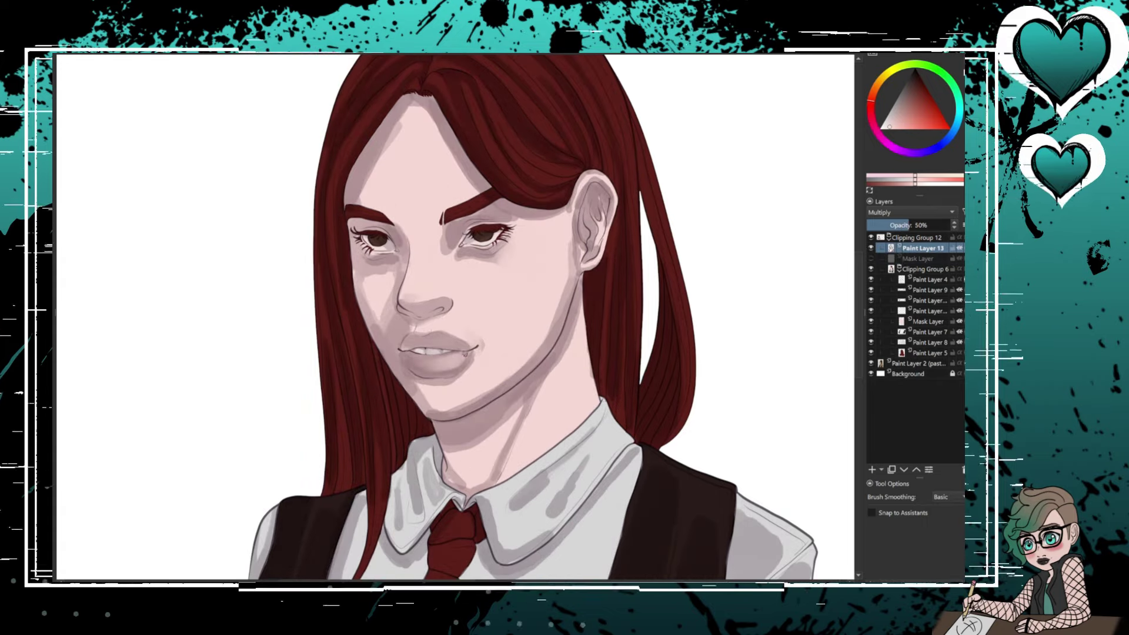
- With only the 50% shadow layer visible, blend its shadow edges on the ear, face, neck, hair, collar and sleeve
{"action": "left_click_drag", "start_coordinate": [591, 235], "coordinate": [605, 179]}
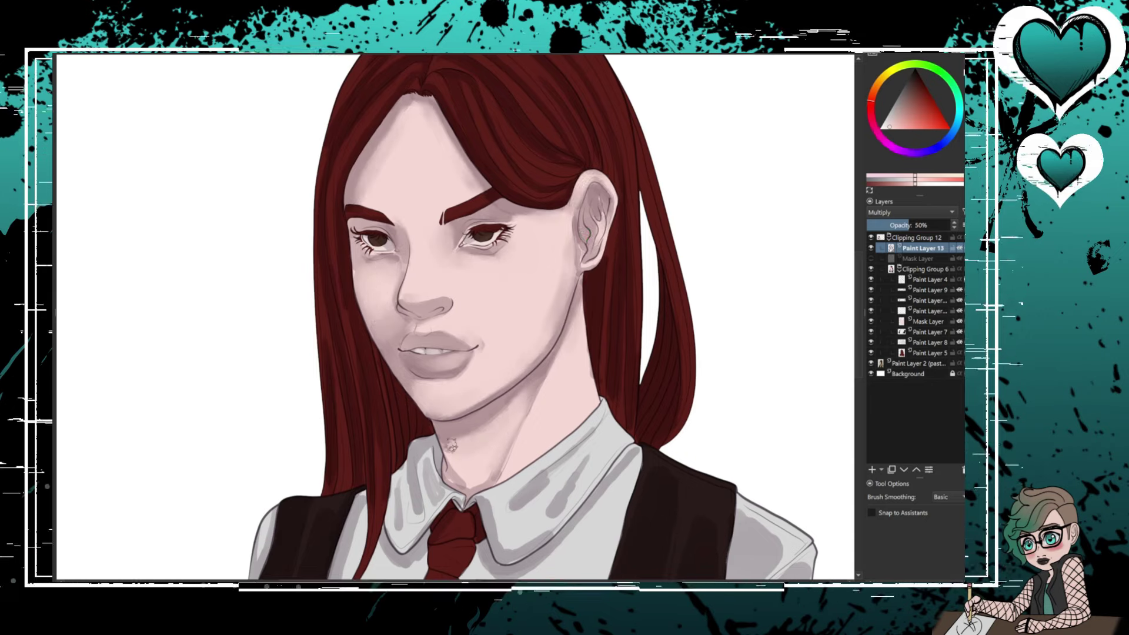
{"action": "scroll", "coordinate": [545, 251], "scroll_direction": "up", "scroll_amount": 3}
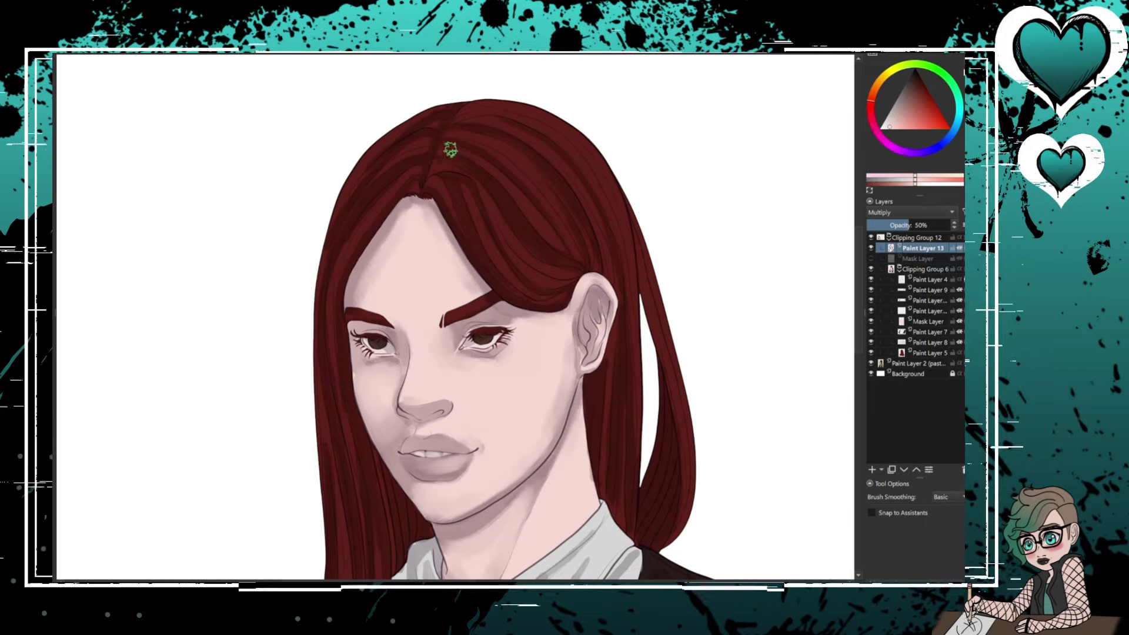
{"action": "scroll", "coordinate": [636, 365], "scroll_direction": "down", "scroll_amount": 8}
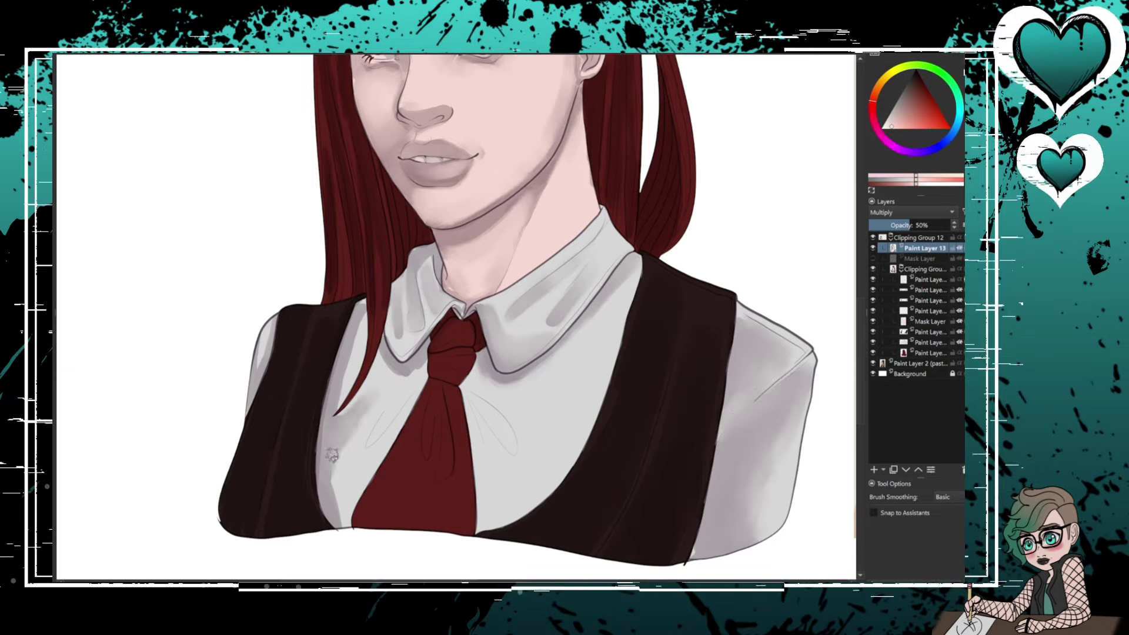
- Show both shadow layers together, merge the darker one down into the lighter one and swap the brush colours
{"action": "scroll", "coordinate": [266, 449], "scroll_direction": "up", "scroll_amount": 5}
{"action": "key", "text": "Page_Down"}
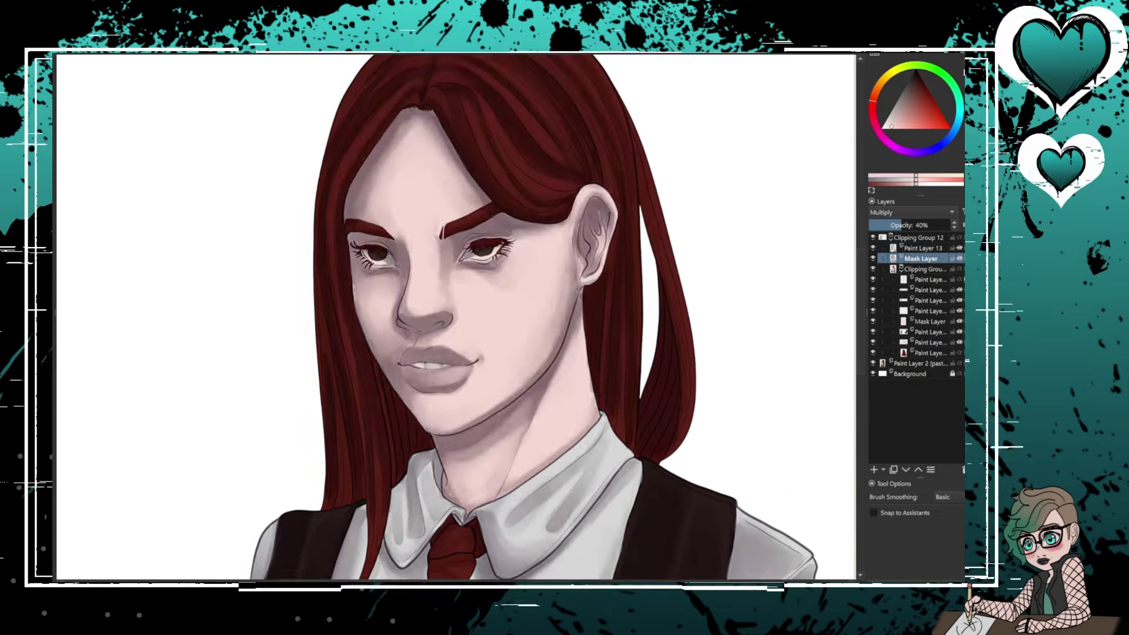
{"action": "key", "text": "Page_Up"}
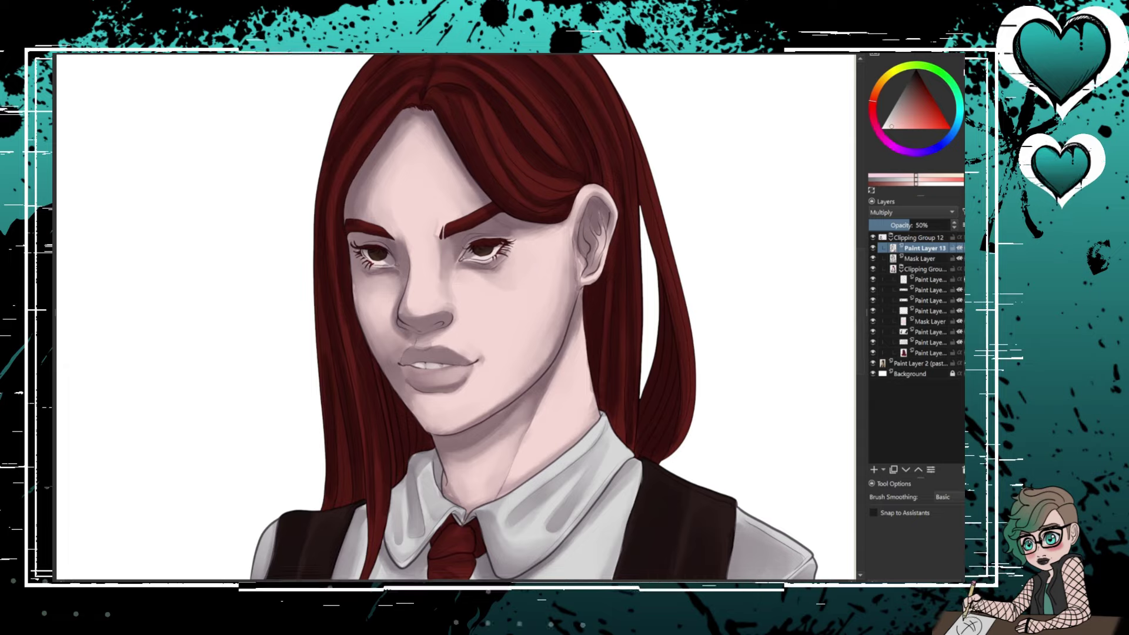
{"action": "key", "text": "ctrl+e"}
{"action": "key", "text": "x"}
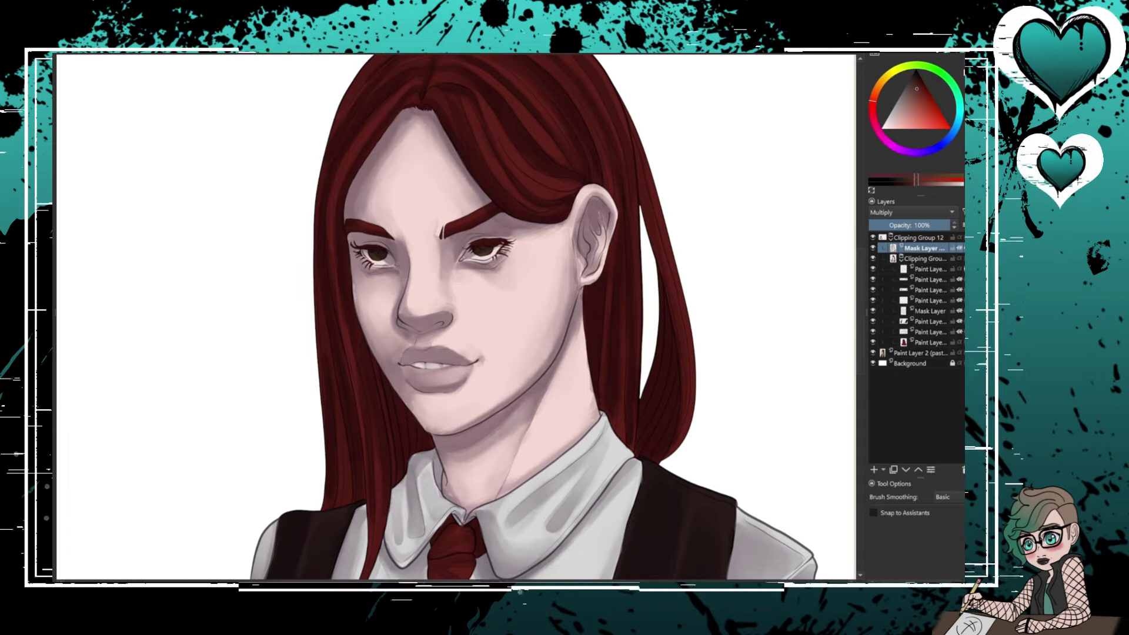
- Add a new layer above the shadows, paint a pale blue highlight on the near cheek and set the layer to Overlay
{"action": "scroll", "coordinate": [150, 375], "scroll_direction": "down", "scroll_amount": 5}
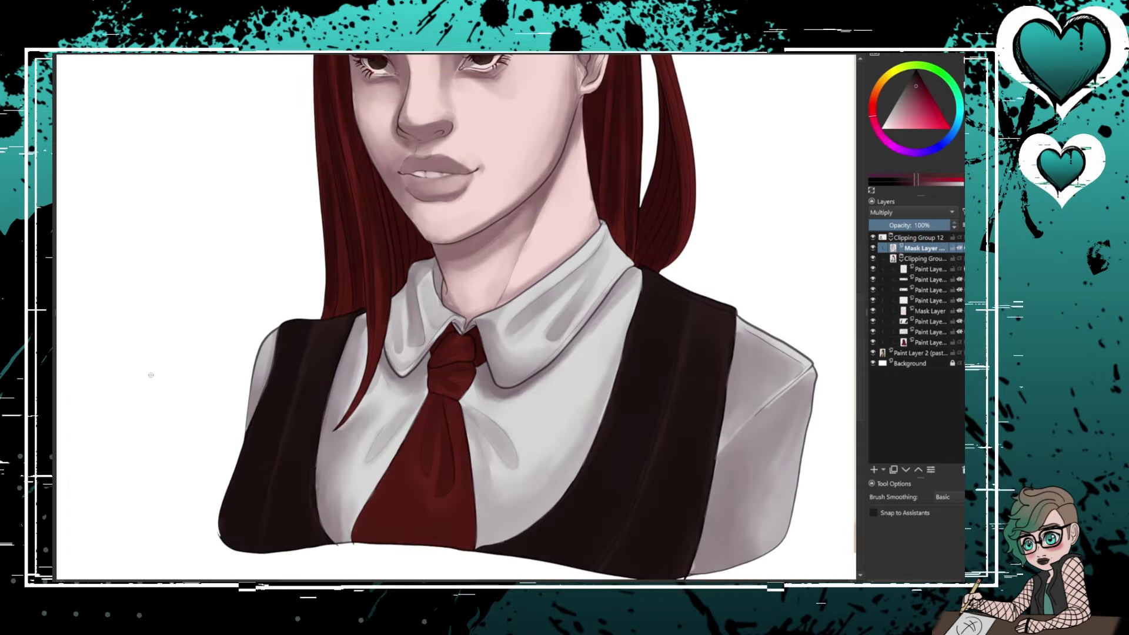
{"action": "scroll", "coordinate": [150, 375], "scroll_direction": "up", "scroll_amount": 5}
{"action": "key", "text": "Insert"}
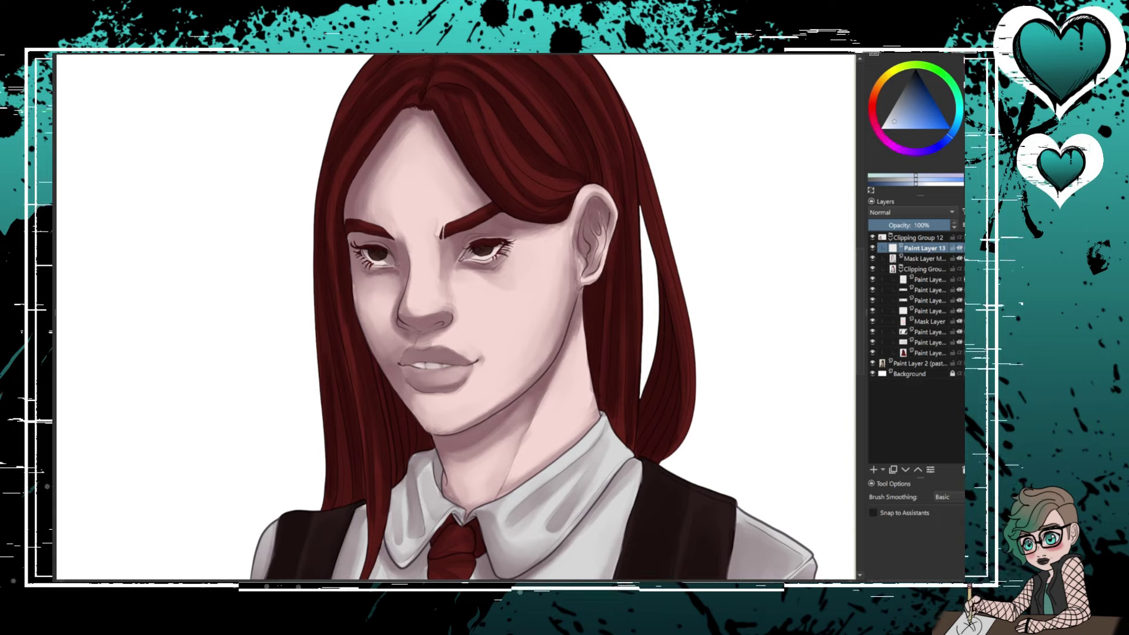
{"action": "mouse_move", "coordinate": [467, 308]}
{"action": "left_mouse_down"}
{"action": "mouse_move", "coordinate": [509, 282]}
{"action": "mouse_move", "coordinate": [529, 294]}
{"action": "left_mouse_up"}
{"action": "key", "text": "alt+shift+o"}
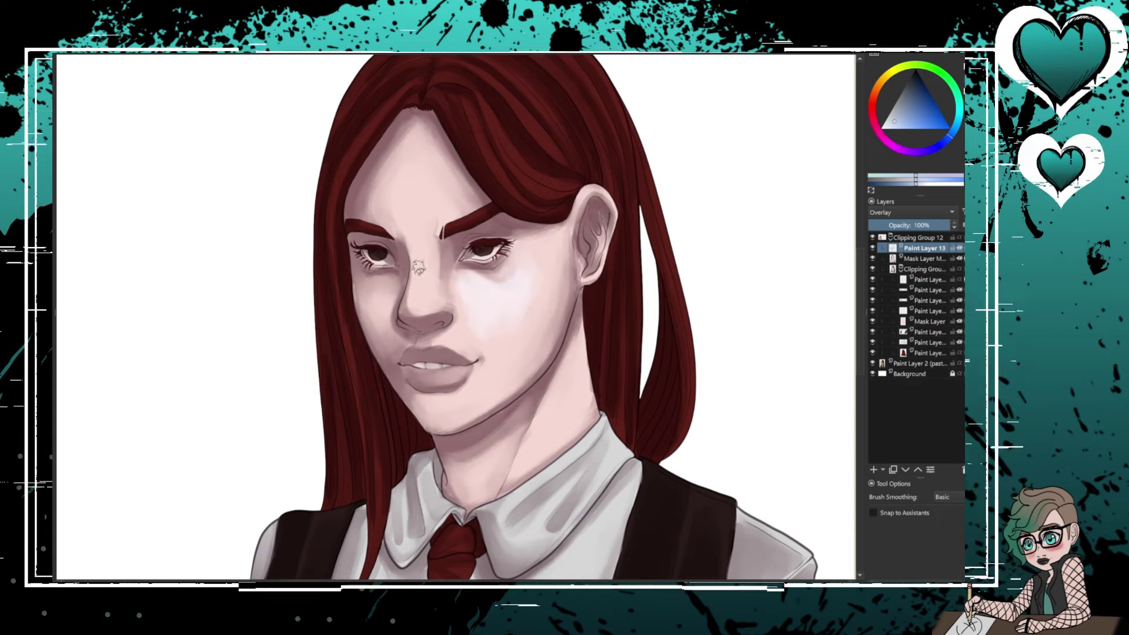
- Paint pale blue highlights on the nose, far cheek and lips and lower the Overlay highlight layer's opacity to 35%
{"action": "mouse_move", "coordinate": [423, 247]}
{"action": "left_mouse_down"}
{"action": "mouse_move", "coordinate": [388, 297]}
{"action": "mouse_move", "coordinate": [365, 282]}
{"action": "left_mouse_up"}
{"action": "left_click_drag", "start_coordinate": [411, 377], "coordinate": [458, 376]}
{"action": "left_click_drag", "start_coordinate": [941, 225], "coordinate": [913, 225]}
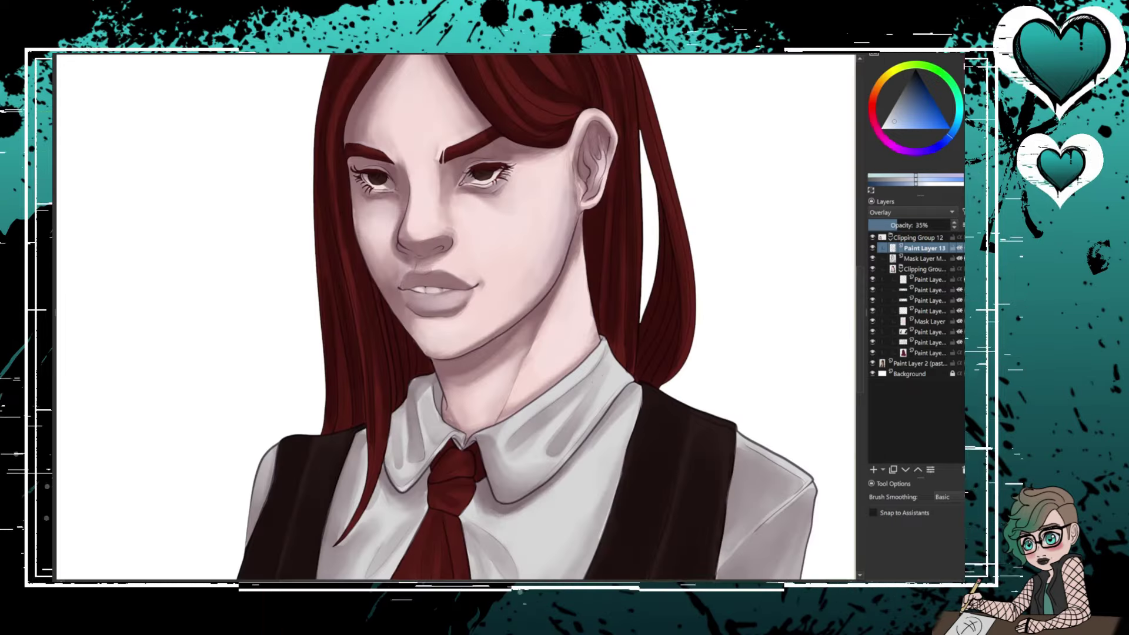
{"action": "key", "text": "minus"}
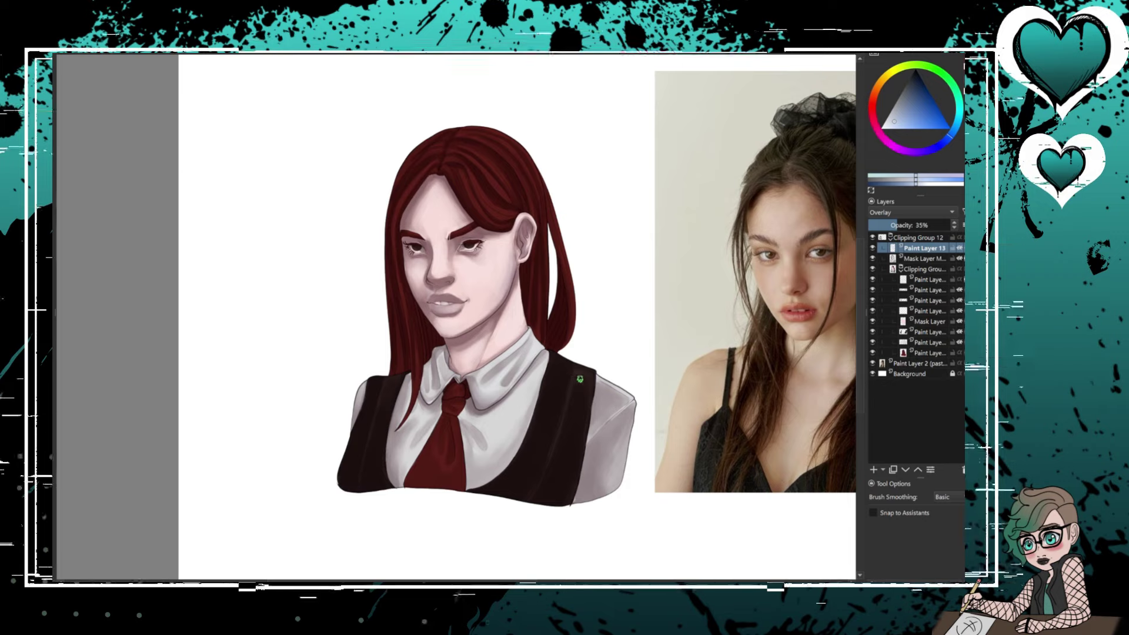
{"action": "left_click_drag", "start_coordinate": [448, 302], "coordinate": [451, 311]}
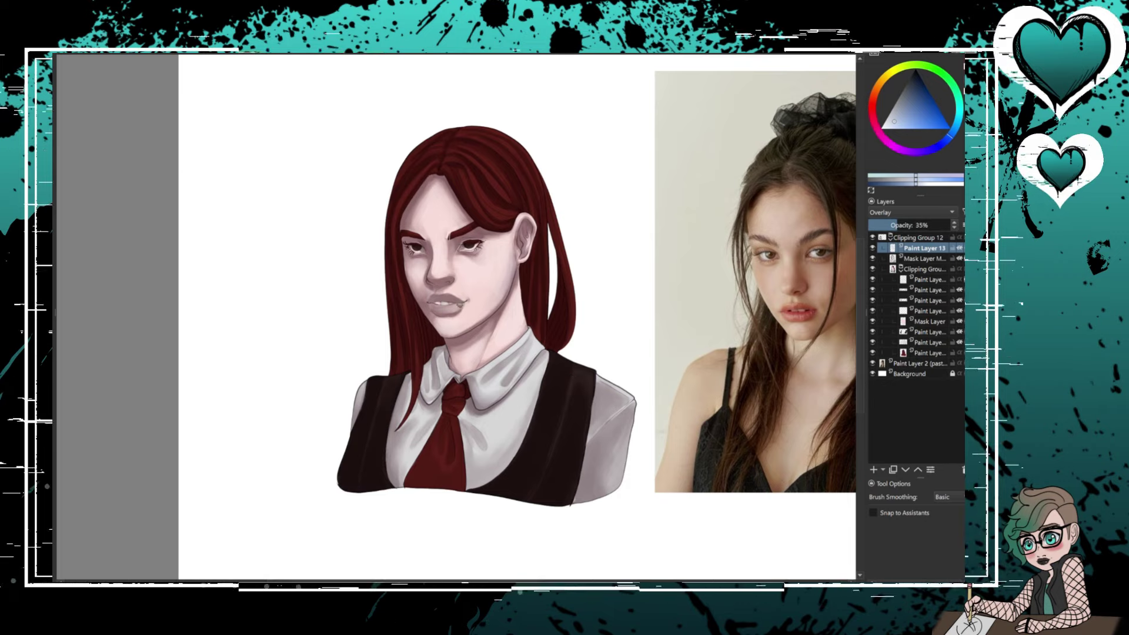
- Add a new layer, paint pale blue highlights on the vest and near sleeve, and set it to Screen at 15% opacity
{"action": "key", "text": "Insert"}
{"action": "mouse_move", "coordinate": [591, 377]}
{"action": "left_mouse_down"}
{"action": "mouse_move", "coordinate": [582, 409]}
{"action": "mouse_move", "coordinate": [559, 429]}
{"action": "mouse_move", "coordinate": [547, 406]}
{"action": "left_mouse_up"}
{"action": "left_click_drag", "start_coordinate": [553, 353], "coordinate": [535, 432]}
{"action": "mouse_move", "coordinate": [625, 399]}
{"action": "left_mouse_down"}
{"action": "mouse_move", "coordinate": [626, 476]}
{"action": "mouse_move", "coordinate": [555, 444]}
{"action": "mouse_move", "coordinate": [541, 506]}
{"action": "left_mouse_up"}
{"action": "key", "text": "alt+shift+s"}
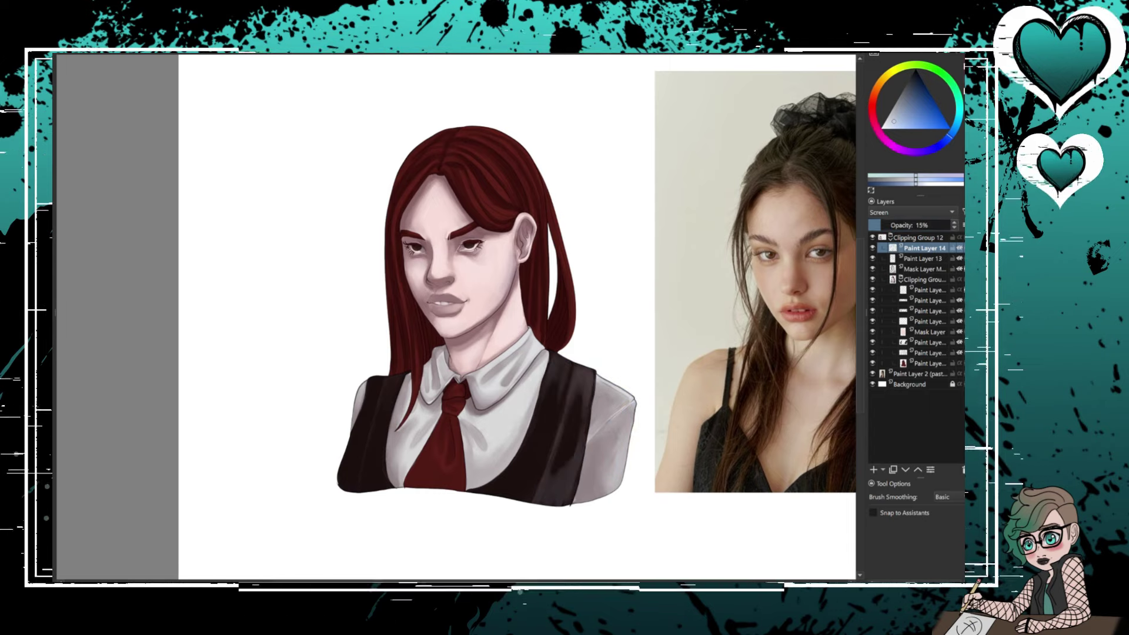
- Paint soft highlight streaks on the hair strands across the crown, the near side and the lock beside the face
{"action": "left_click_drag", "start_coordinate": [478, 162], "coordinate": [538, 244]}
{"action": "left_click_drag", "start_coordinate": [482, 193], "coordinate": [511, 218]}
{"action": "left_click_drag", "start_coordinate": [564, 254], "coordinate": [573, 329]}
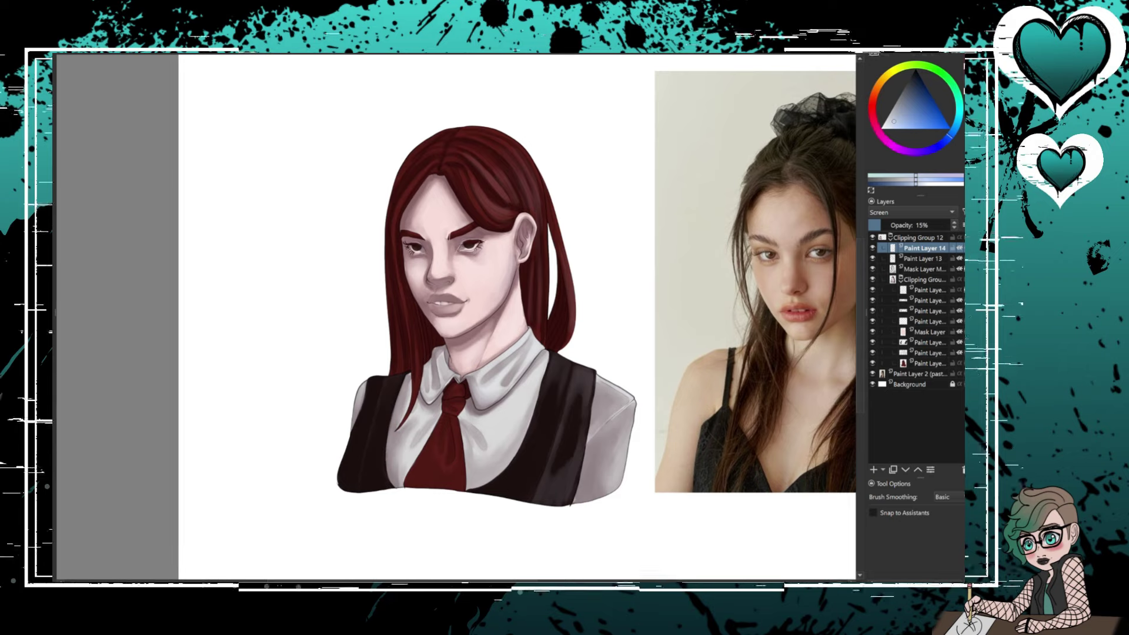
{"action": "left_click_drag", "start_coordinate": [403, 290], "coordinate": [417, 380]}
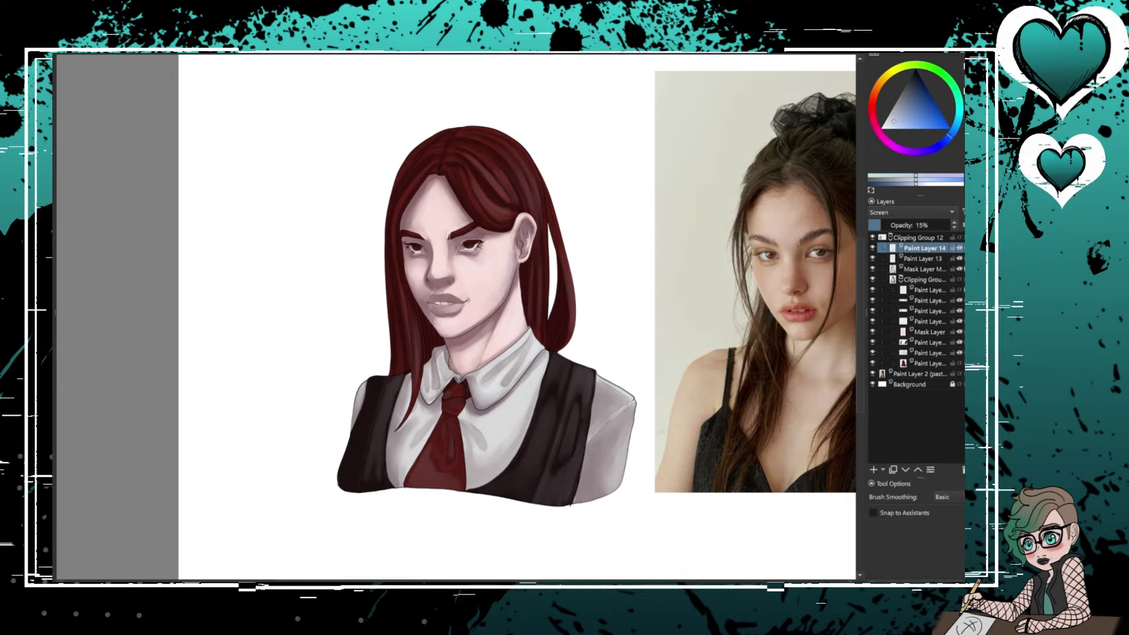
- Add a new layer and paint red tints over the shadow edges on the nose, forehead, near cheek, ear and neck
{"action": "scroll", "coordinate": [373, 467], "scroll_direction": "up", "scroll_amount": 2}
{"action": "scroll", "coordinate": [482, 324], "scroll_direction": "up", "scroll_amount": 4}
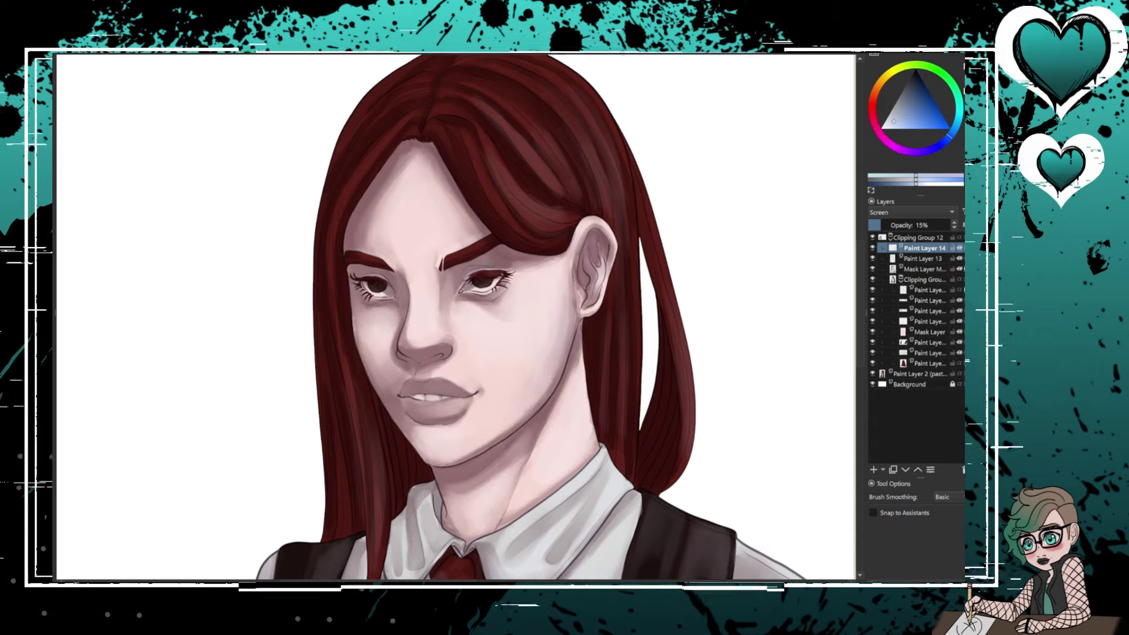
{"action": "scroll", "coordinate": [455, 317], "scroll_direction": "down", "scroll_amount": 5}
{"action": "scroll", "coordinate": [456, 317], "scroll_direction": "up", "scroll_amount": 5}
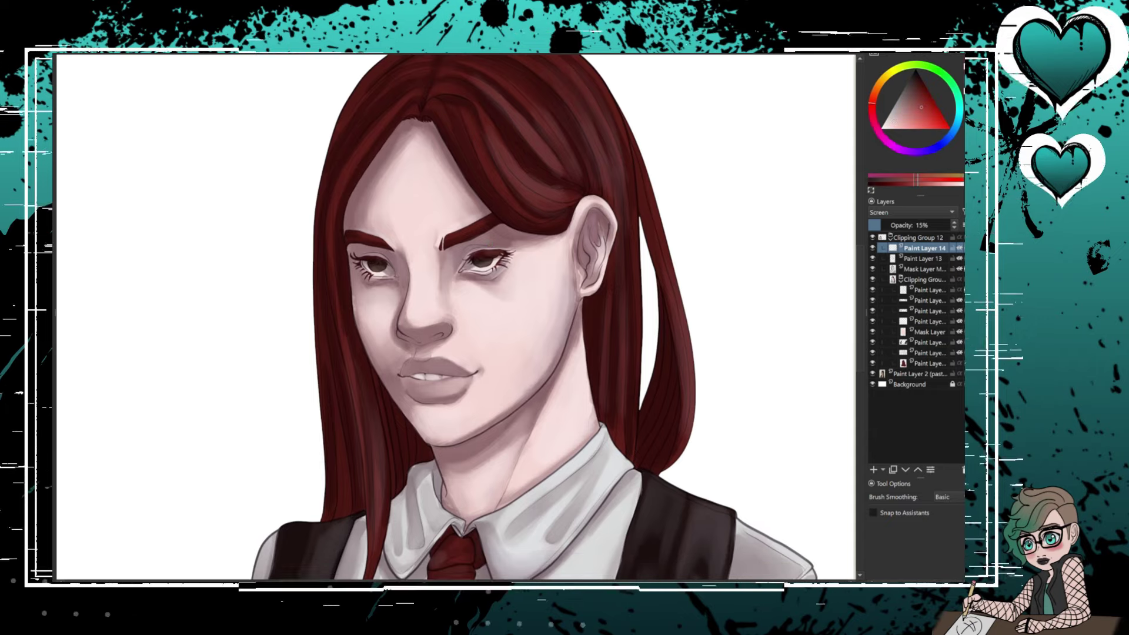
{"action": "key", "text": "Insert"}
{"action": "mouse_move", "coordinate": [435, 318]}
{"action": "left_mouse_down"}
{"action": "mouse_move", "coordinate": [405, 334]}
{"action": "mouse_move", "coordinate": [499, 294]}
{"action": "mouse_move", "coordinate": [374, 249]}
{"action": "left_mouse_up"}
{"action": "mouse_move", "coordinate": [503, 339]}
{"action": "left_mouse_down"}
{"action": "mouse_move", "coordinate": [499, 447]}
{"action": "mouse_move", "coordinate": [546, 412]}
{"action": "mouse_move", "coordinate": [440, 176]}
{"action": "mouse_move", "coordinate": [596, 231]}
{"action": "left_mouse_up"}
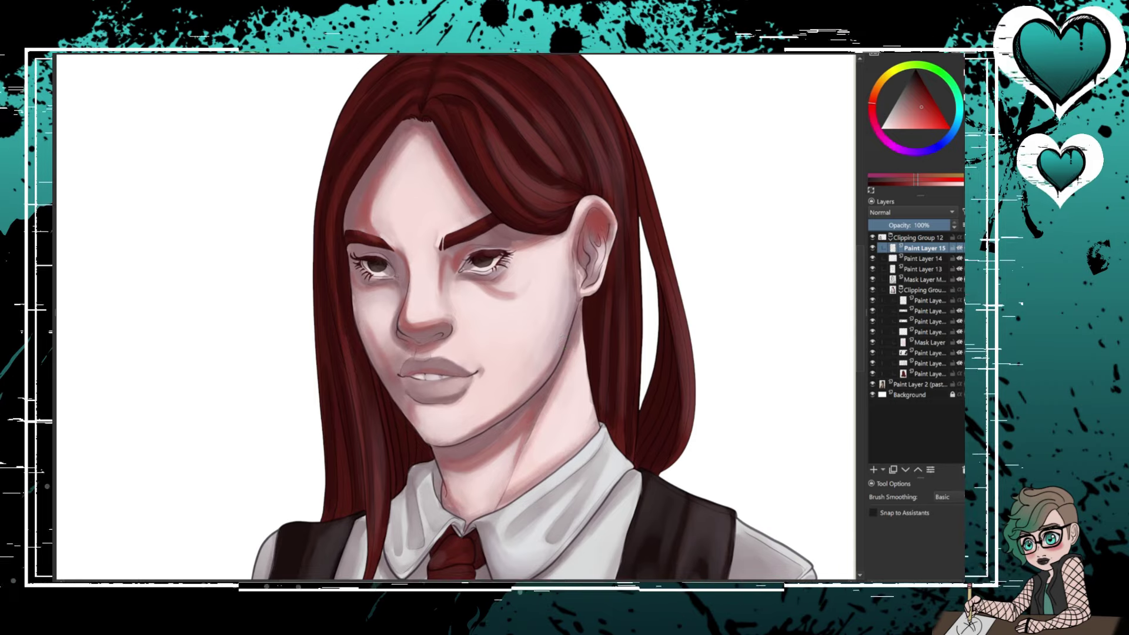
- Set the red tint layer to Overlay at 33% opacity and raise the opacity of Paint Layer 13 to 72%
{"action": "scroll", "coordinate": [597, 231], "scroll_direction": "up", "scroll_amount": 2}
{"action": "key", "text": "alt+shift+o"}
{"action": "left_click_drag", "start_coordinate": [929, 225], "coordinate": [895, 225]}
{"action": "scroll", "coordinate": [455, 316], "scroll_direction": "down", "scroll_amount": 2}
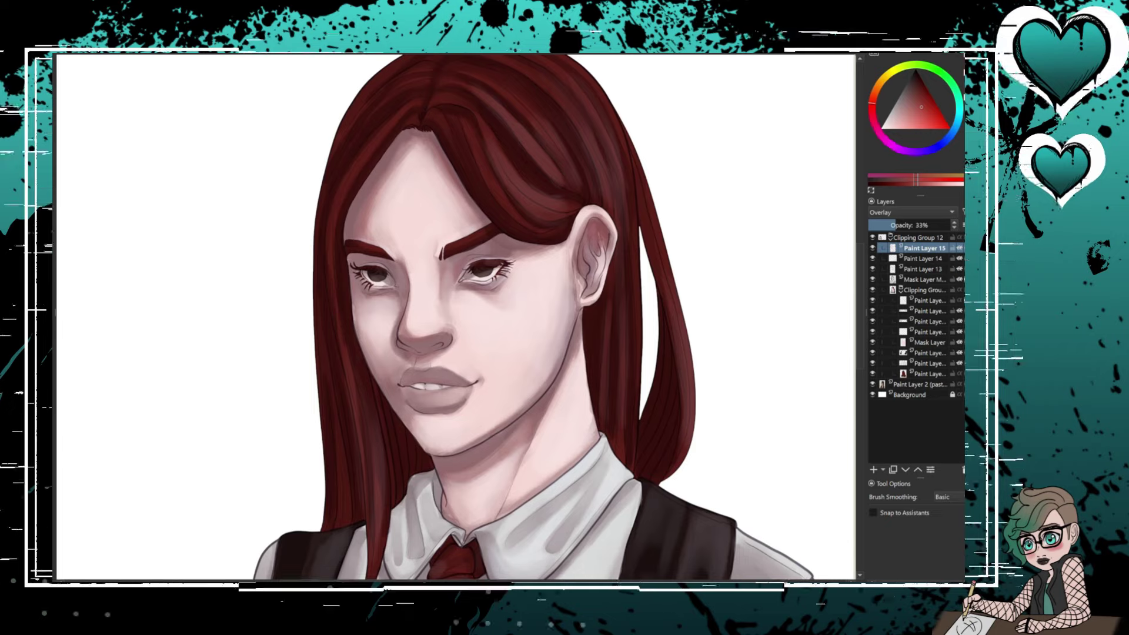
{"action": "scroll", "coordinate": [455, 316], "scroll_direction": "down", "scroll_amount": 8}
{"action": "scroll", "coordinate": [455, 316], "scroll_direction": "up", "scroll_amount": 9}
{"action": "left_click", "coordinate": [924, 268]}
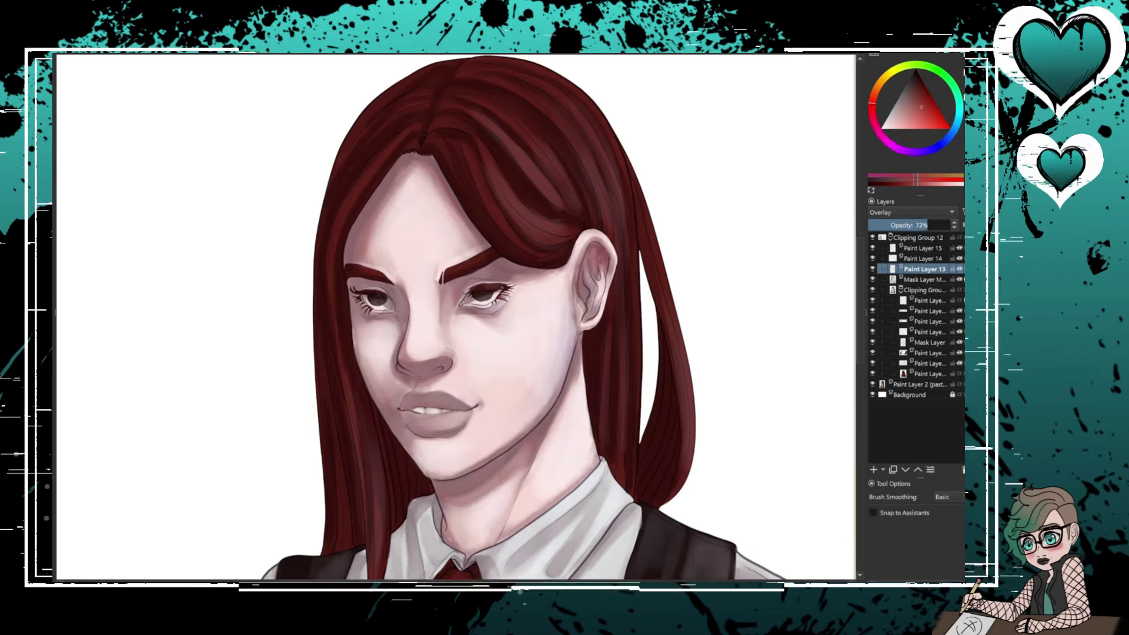
- Add a new top layer, paint purple reflected light along the far side of the face, and lower its opacity to 24%
{"action": "key", "text": "Insert"}
{"action": "left_click_drag", "start_coordinate": [353, 168], "coordinate": [348, 288]}
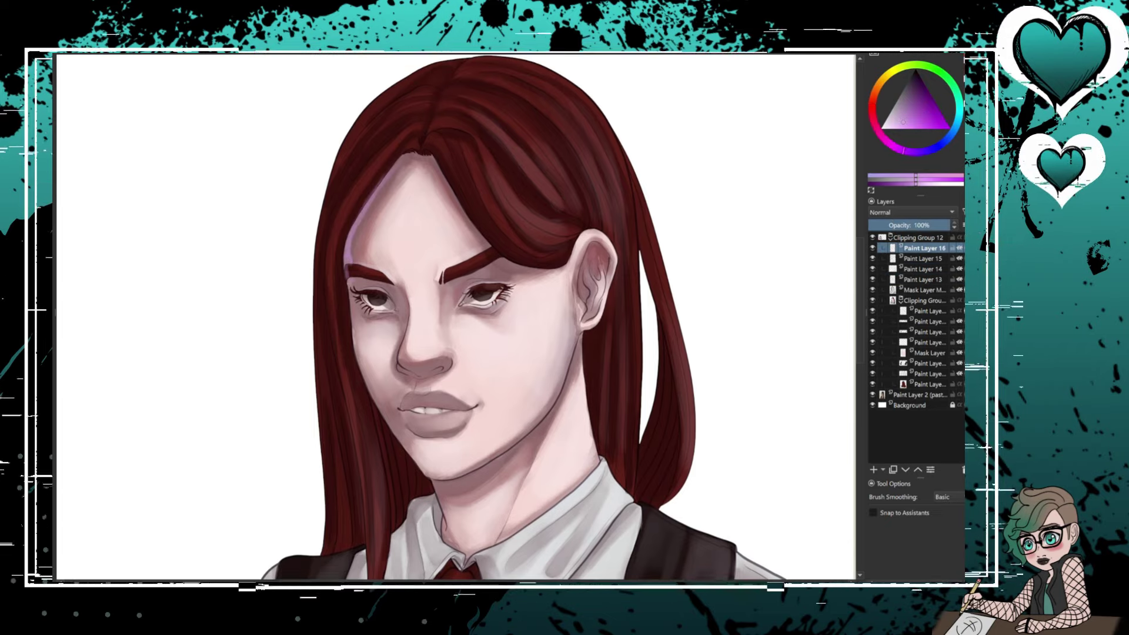
{"action": "left_click_drag", "start_coordinate": [357, 360], "coordinate": [395, 415]}
{"action": "mouse_move", "coordinate": [406, 376]}
{"action": "left_mouse_down"}
{"action": "mouse_move", "coordinate": [432, 369]}
{"action": "mouse_move", "coordinate": [406, 361]}
{"action": "left_mouse_up"}
{"action": "left_click", "coordinate": [911, 212]}
{"action": "left_click", "coordinate": [900, 225]}
{"action": "left_click_drag", "start_coordinate": [900, 225], "coordinate": [894, 226]}
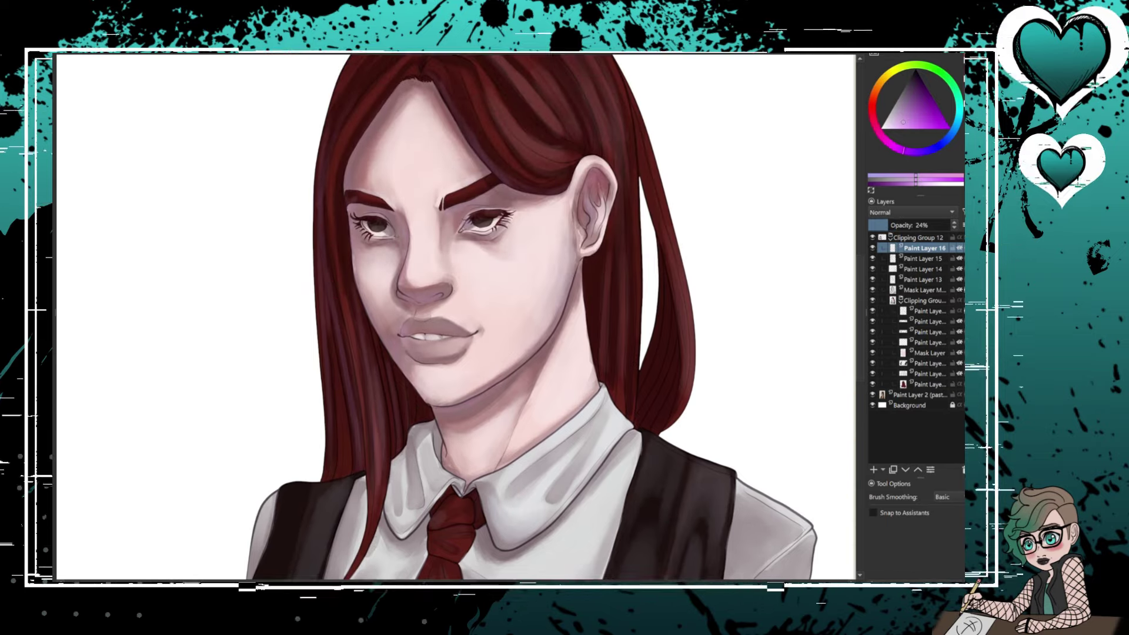
- Paint purple reflected light on the tie and along the folds of the vest's far panel
{"action": "scroll", "coordinate": [348, 392], "scroll_direction": "up", "scroll_amount": 3}
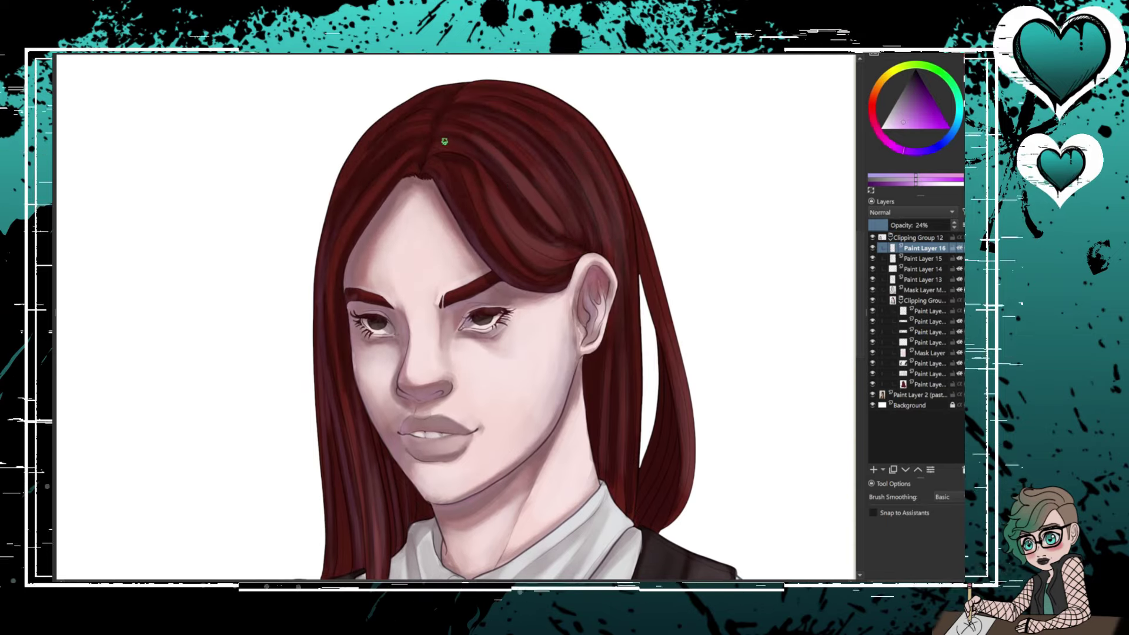
{"action": "scroll", "coordinate": [456, 318], "scroll_direction": "down", "scroll_amount": 9}
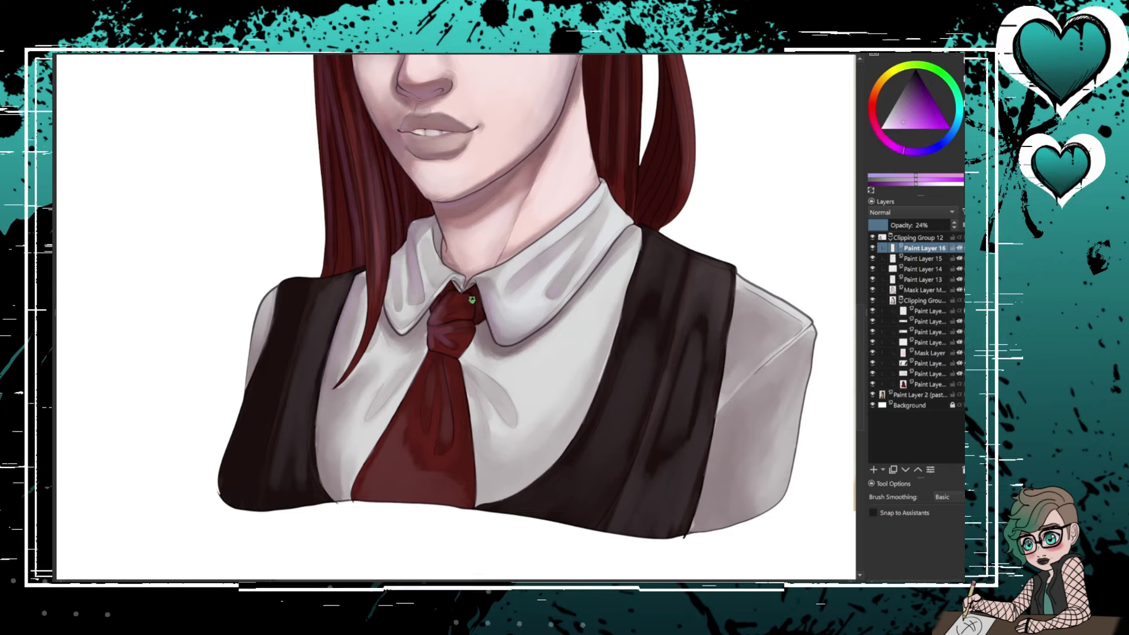
{"action": "left_click_drag", "start_coordinate": [420, 370], "coordinate": [376, 494]}
{"action": "left_click_drag", "start_coordinate": [438, 406], "coordinate": [438, 461]}
{"action": "left_click_drag", "start_coordinate": [273, 291], "coordinate": [232, 505]}
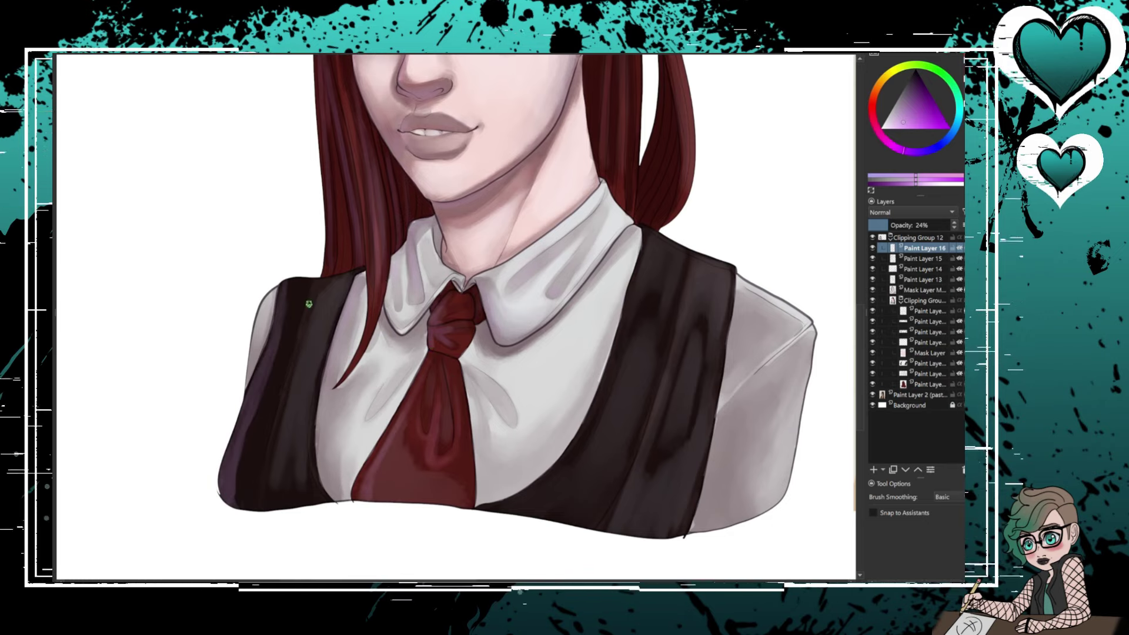
{"action": "left_click_drag", "start_coordinate": [309, 304], "coordinate": [275, 423]}
- Paint purple reflected light on the vest's near panel and erase excess purple from the far panel
{"action": "mouse_move", "coordinate": [644, 241]}
{"action": "left_mouse_down"}
{"action": "mouse_move", "coordinate": [575, 454]}
{"action": "mouse_move", "coordinate": [641, 335]}
{"action": "left_mouse_up"}
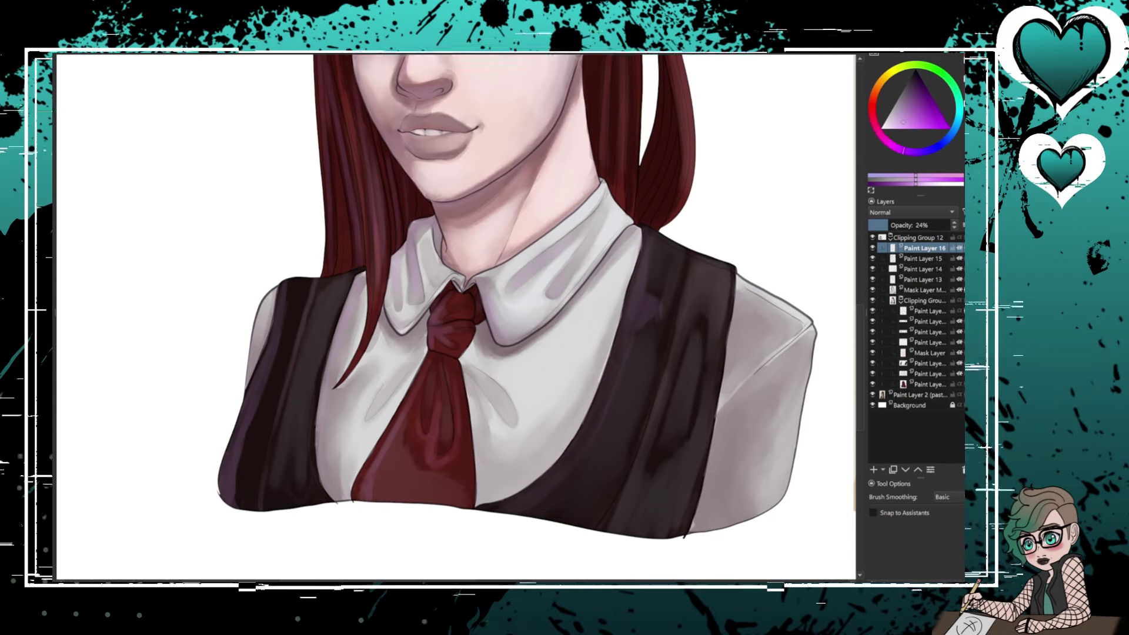
{"action": "mouse_move", "coordinate": [650, 276]}
{"action": "left_mouse_down"}
{"action": "mouse_move", "coordinate": [629, 358]}
{"action": "mouse_move", "coordinate": [670, 385]}
{"action": "left_mouse_up"}
{"action": "left_click_drag", "start_coordinate": [634, 435], "coordinate": [623, 488]}
{"action": "mouse_move", "coordinate": [659, 303]}
{"action": "left_mouse_down"}
{"action": "mouse_move", "coordinate": [636, 321]}
{"action": "mouse_move", "coordinate": [635, 373]}
{"action": "mouse_move", "coordinate": [582, 505]}
{"action": "left_mouse_up"}
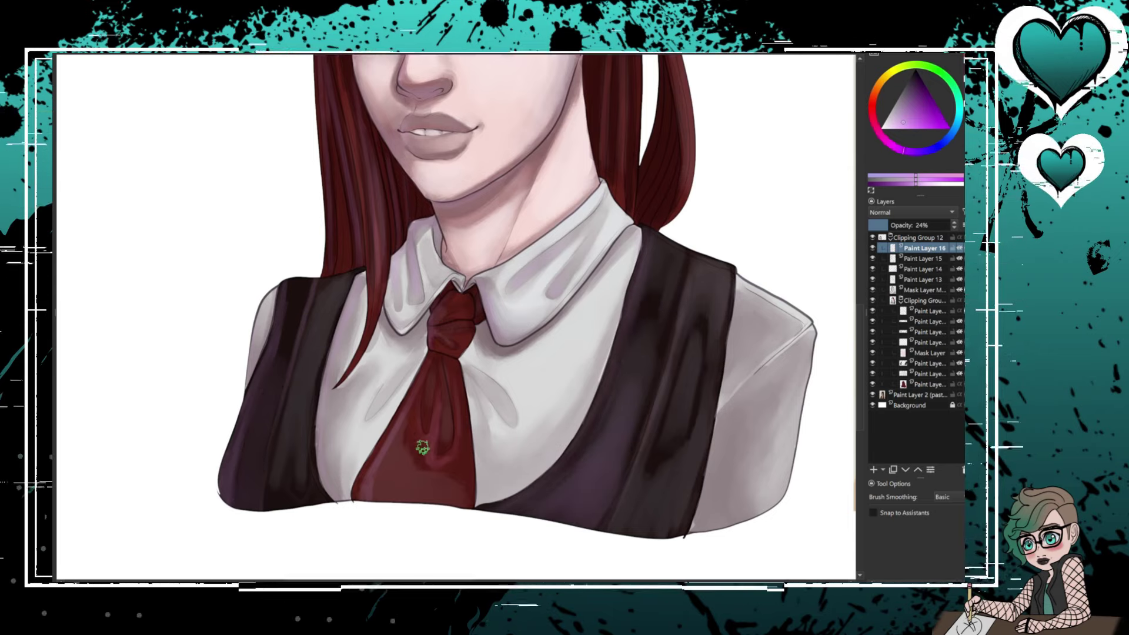
{"action": "key", "text": "e"}
{"action": "left_click_drag", "start_coordinate": [309, 283], "coordinate": [272, 378]}
- Add a new layer for dark red shading inside the selected eyelashes and set it to Multiply
{"action": "scroll", "coordinate": [361, 145], "scroll_direction": "up", "scroll_amount": 5}
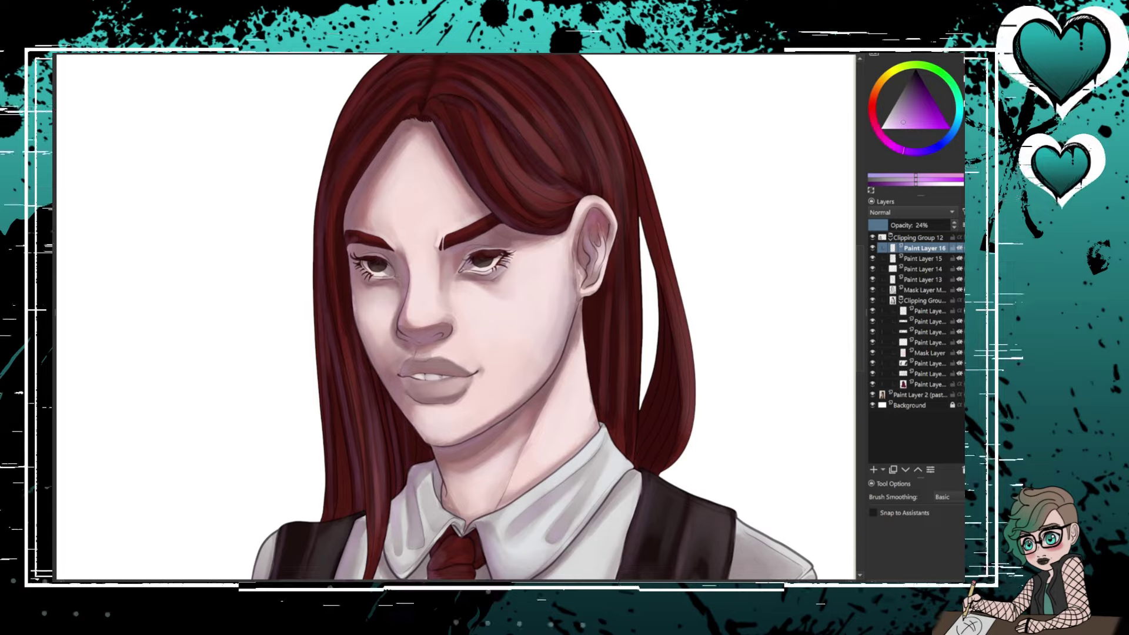
{"action": "key", "text": "Insert"}
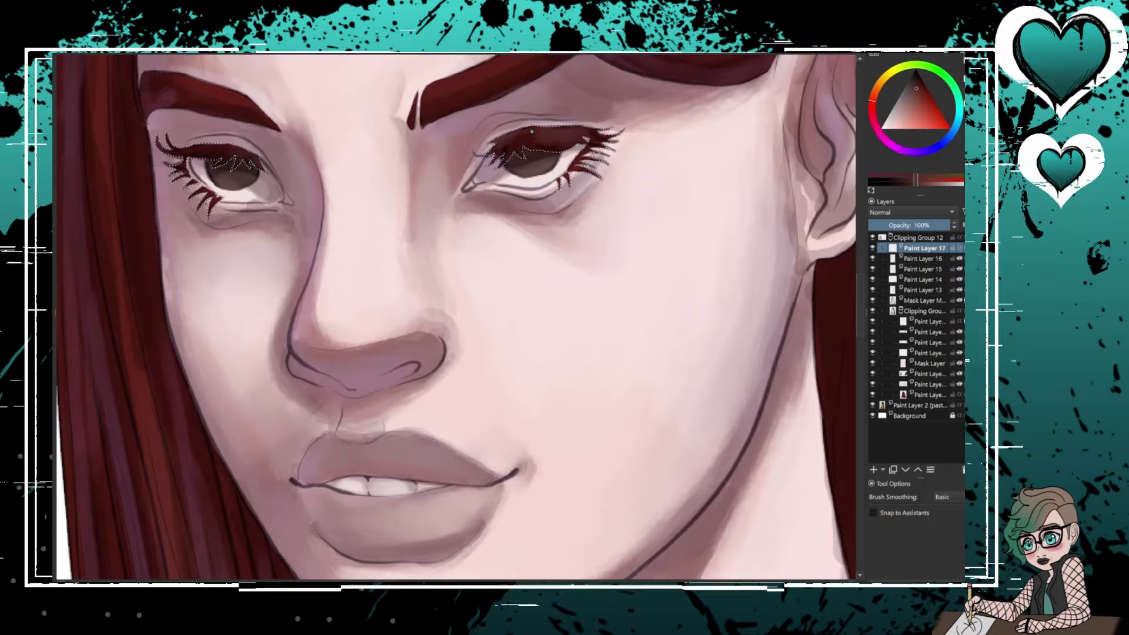
{"action": "key", "text": "alt+shift+m"}
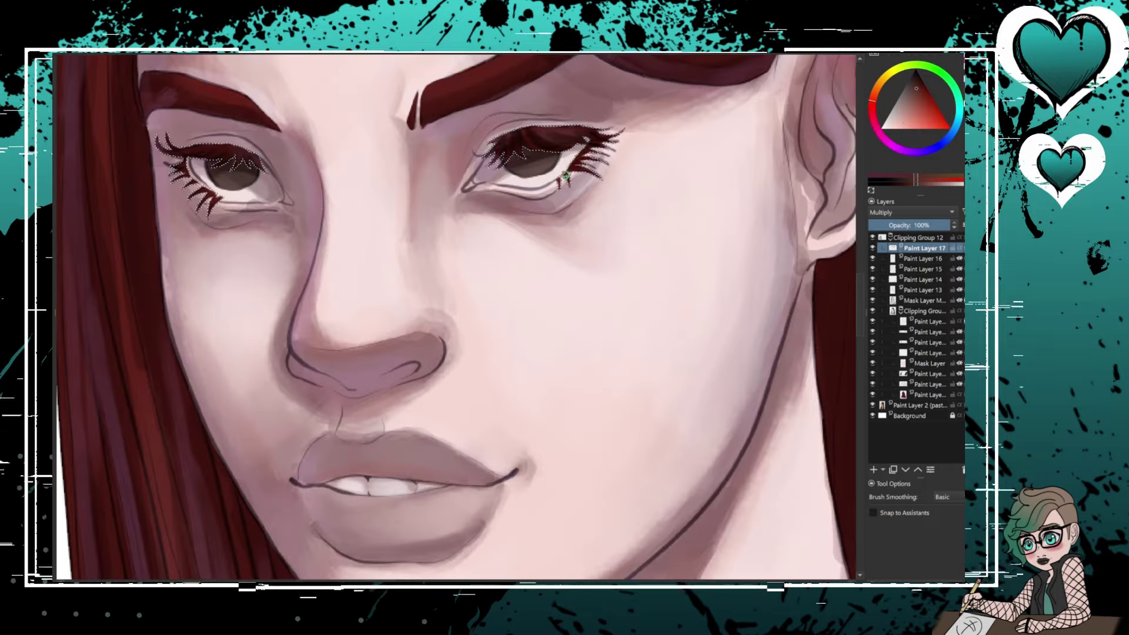
- Add another layer, paint pale highlights on the upper lashes with a purple tint, and set it to Screen at 70% opacity
{"action": "left_click", "coordinate": [576, 134], "text": "ctrl"}
{"action": "key", "text": "Insert"}
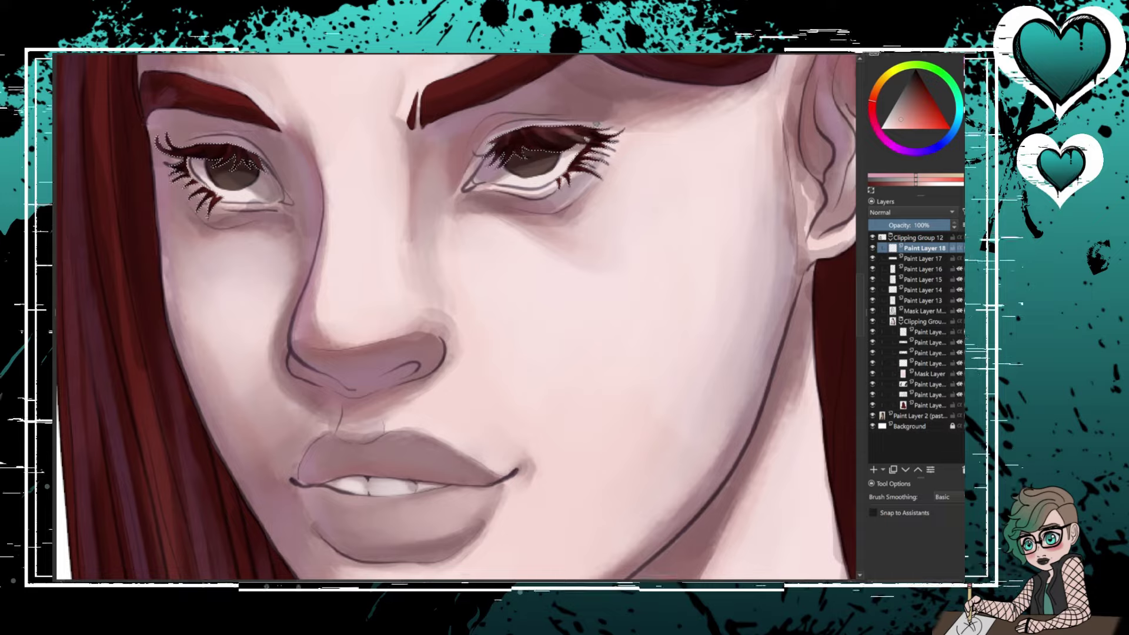
{"action": "left_click", "coordinate": [904, 151]}
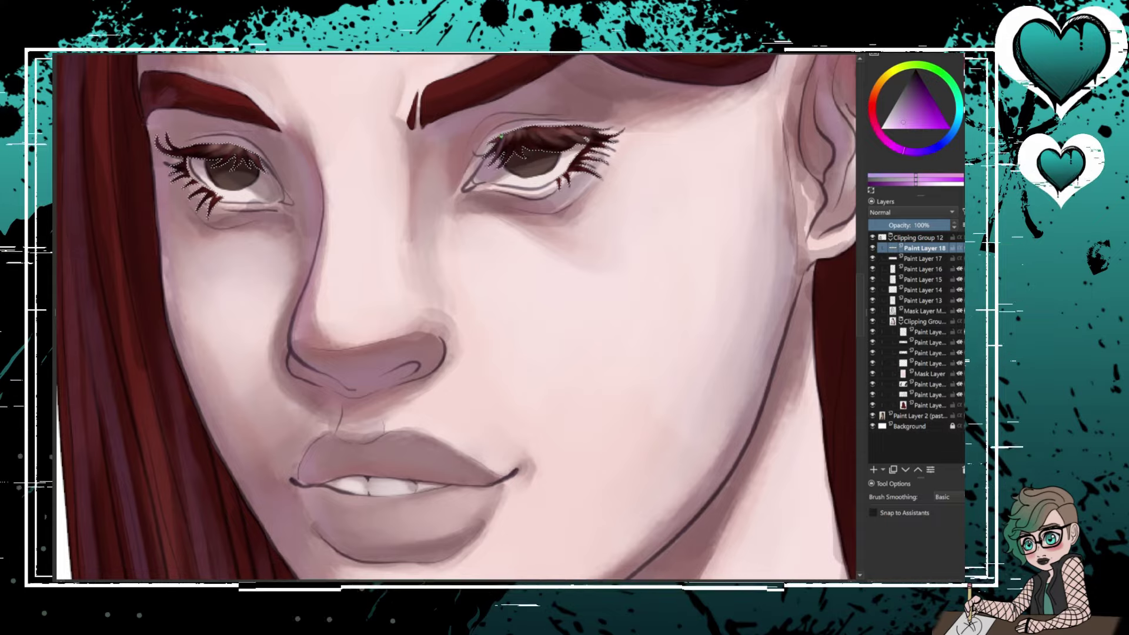
{"action": "key", "text": "alt+shift+s"}
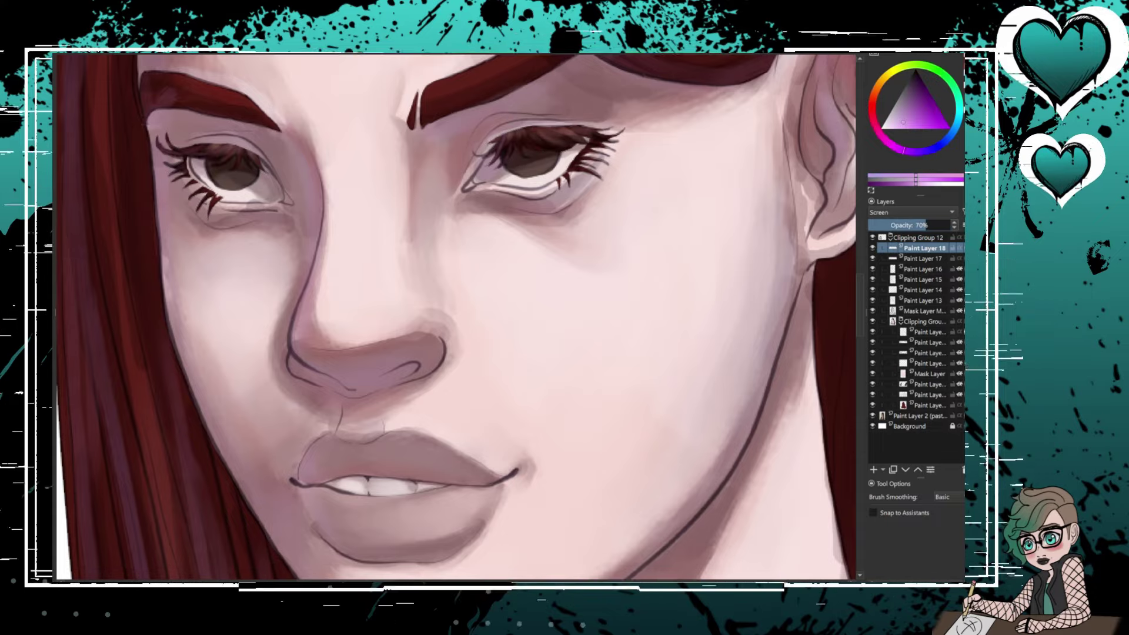
{"action": "key", "text": "minus"}
{"action": "key", "text": "plus"}
{"action": "key", "text": "plus"}
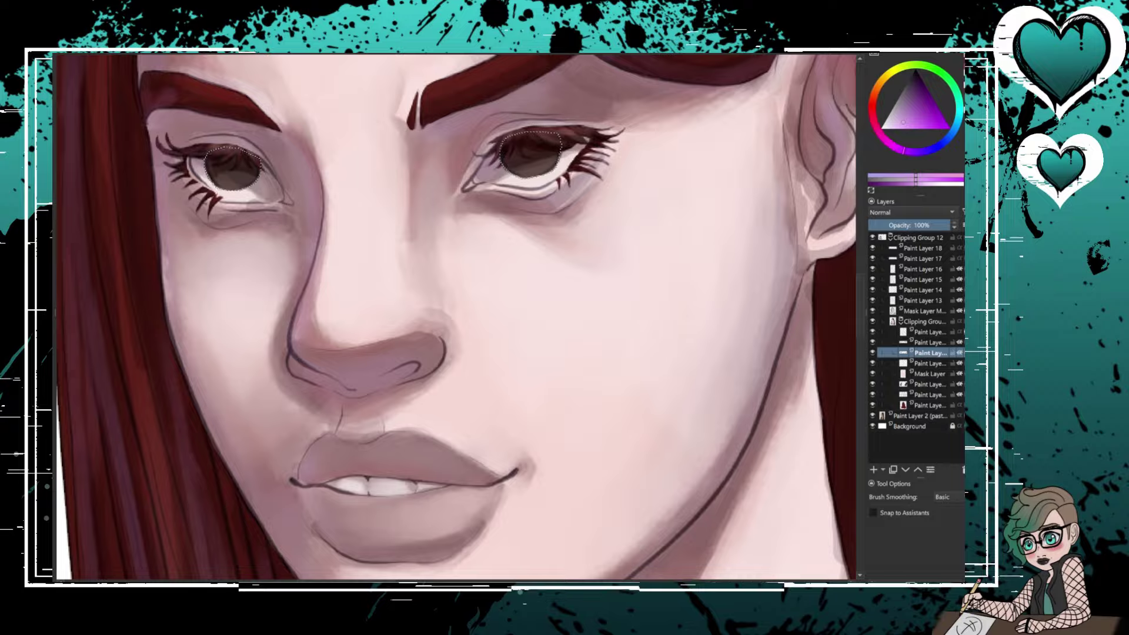
- Add a new Multiply layer and darken the pupils and rims inside the selected irises
{"action": "key", "text": "Insert"}
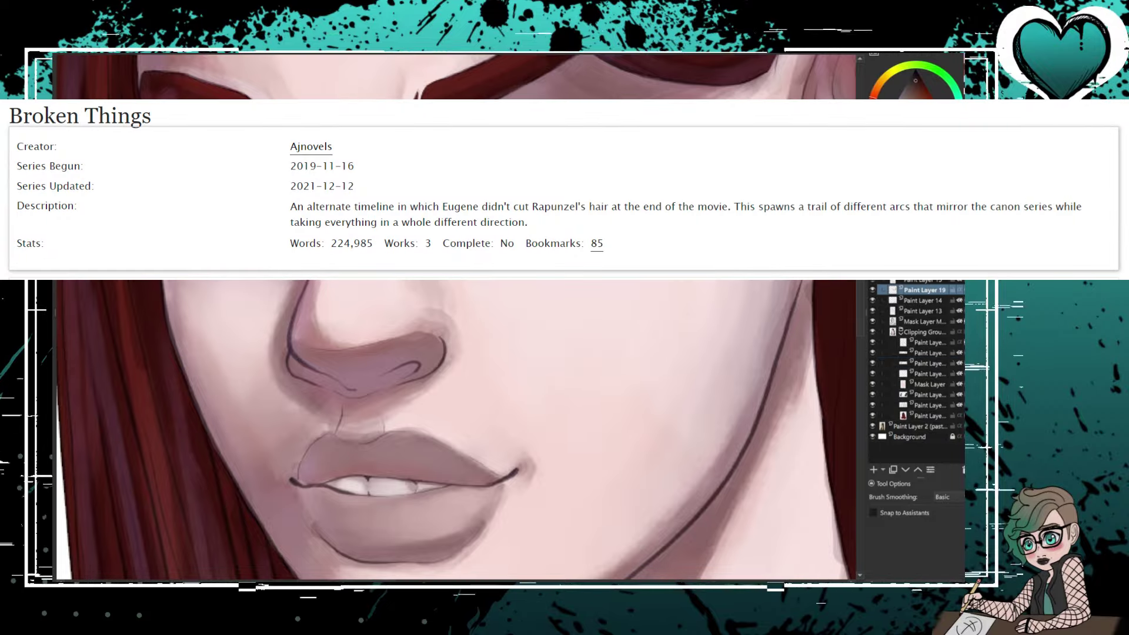
{"action": "left_click", "coordinate": [923, 248]}
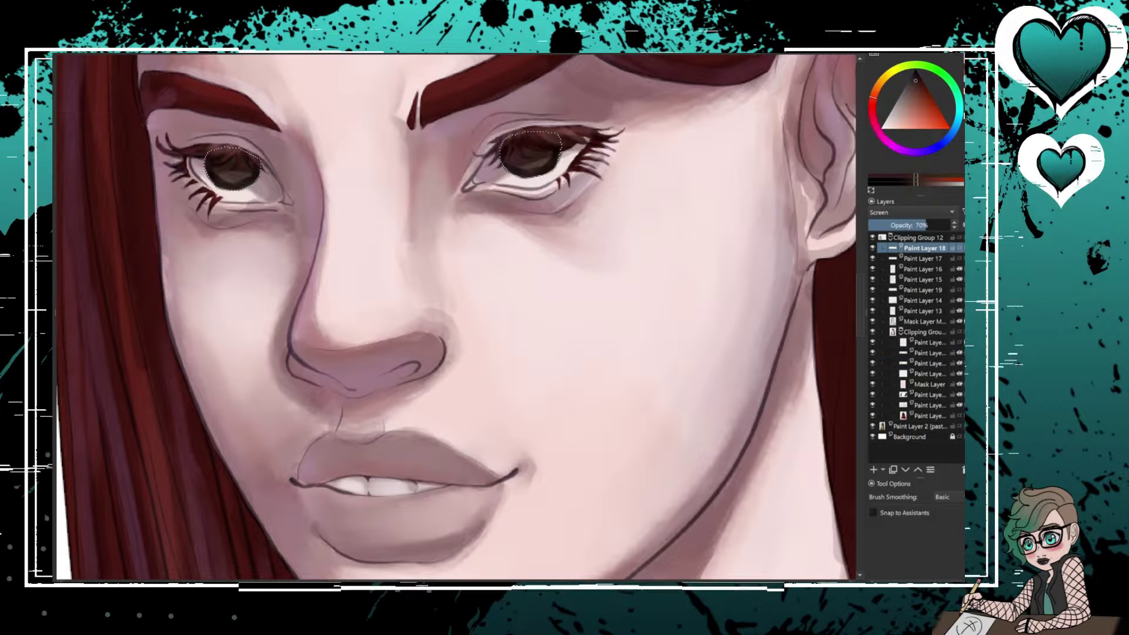
{"action": "left_click", "coordinate": [923, 289]}
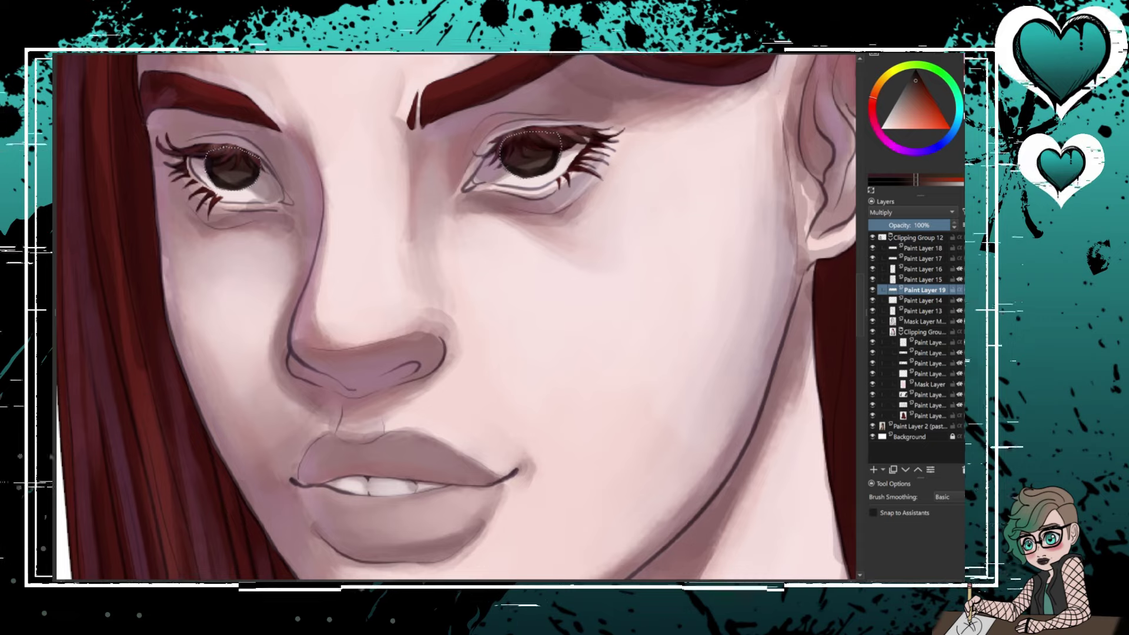
- Pick the iris brown, add a new layer, and paint progressively lighter brown iris details in both eyes
{"action": "left_click", "coordinate": [235, 170], "text": "ctrl"}
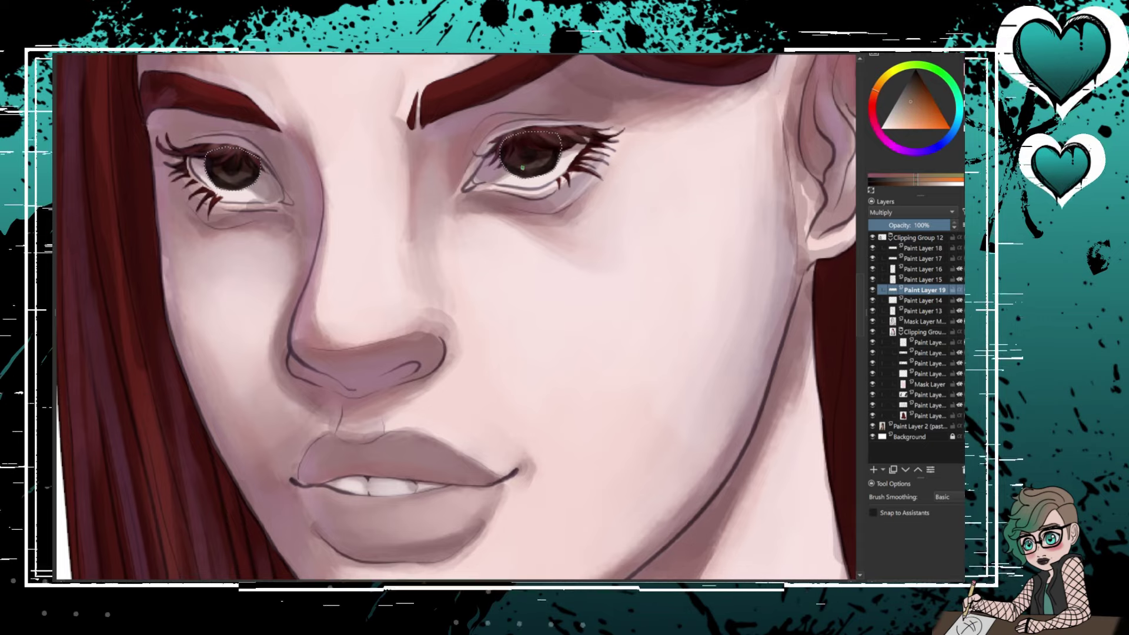
{"action": "key", "text": "Insert"}
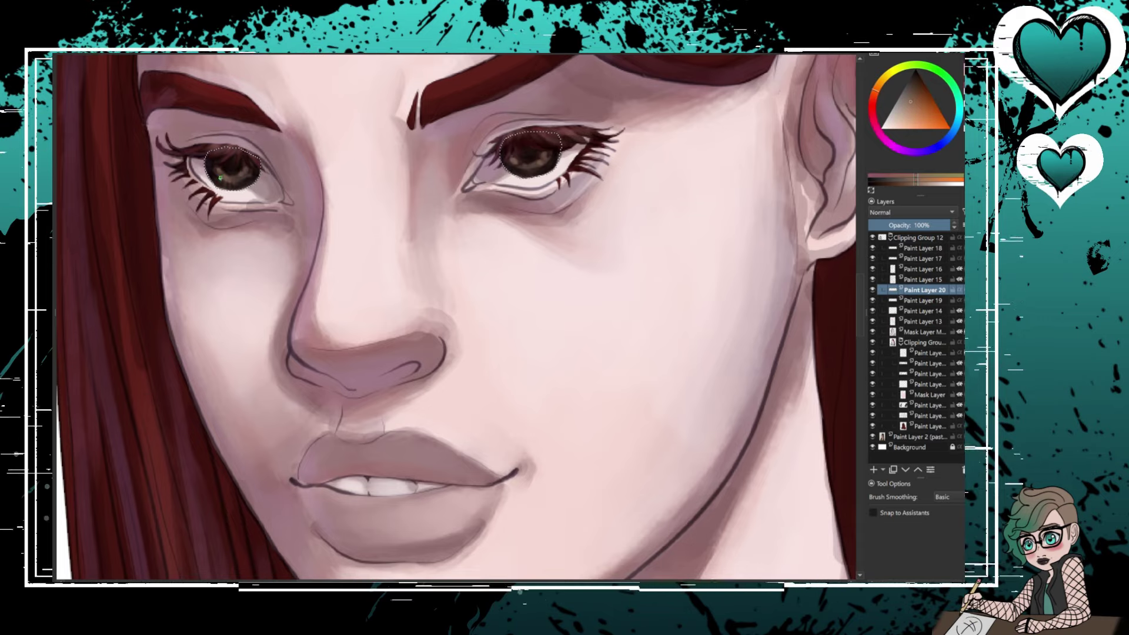
{"action": "key", "text": "l"}
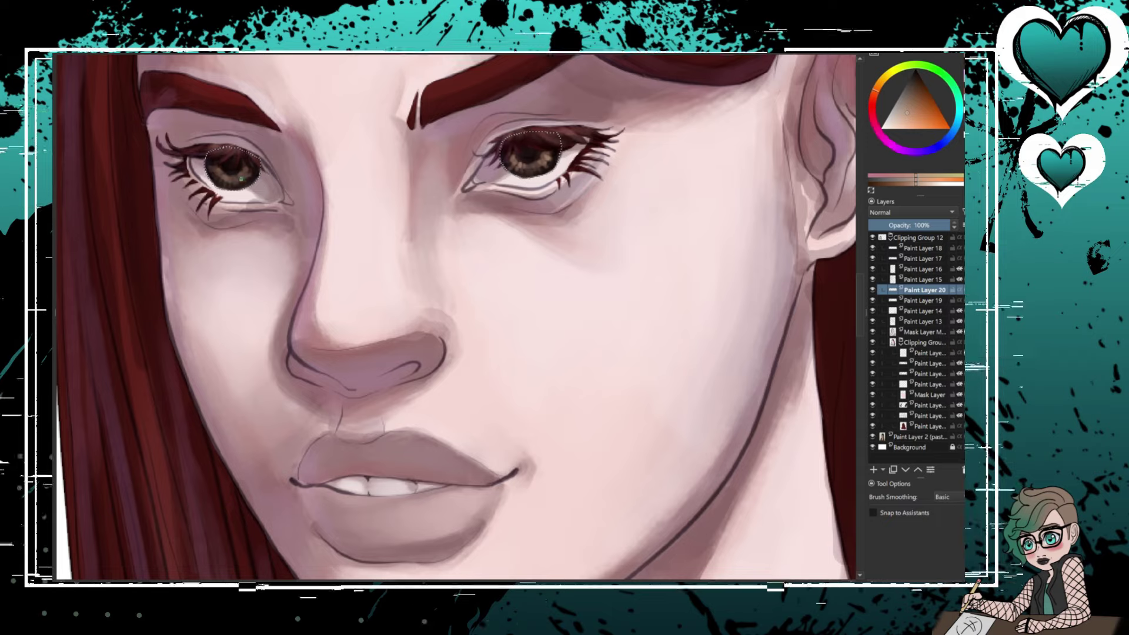
{"action": "key", "text": "l"}
{"action": "key", "text": "l"}
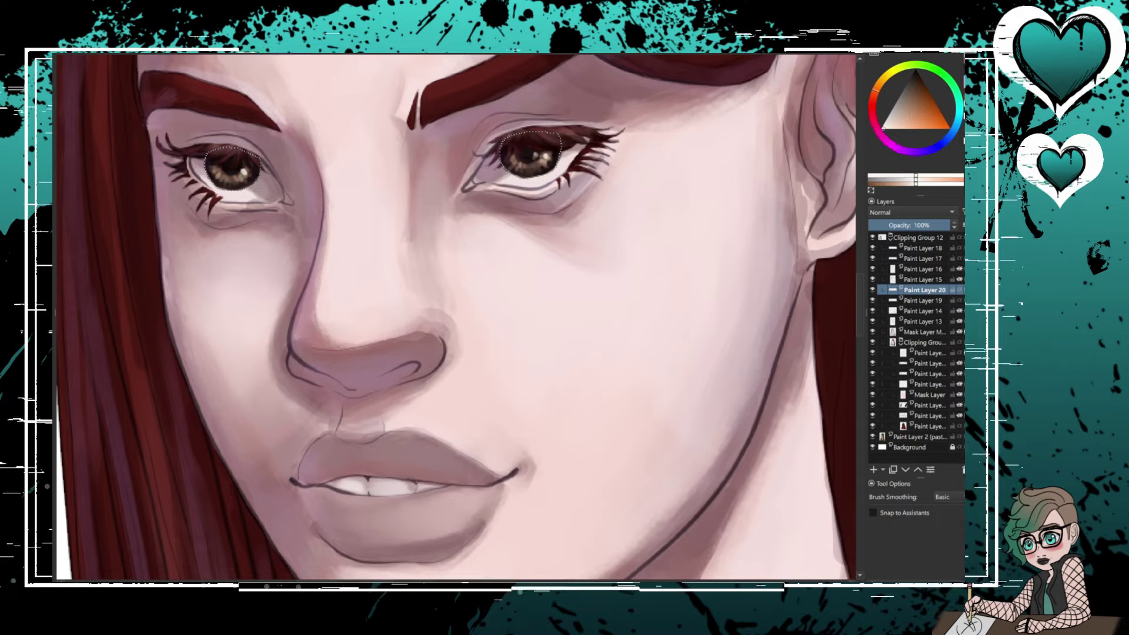
{"action": "left_click", "coordinate": [236, 169]}
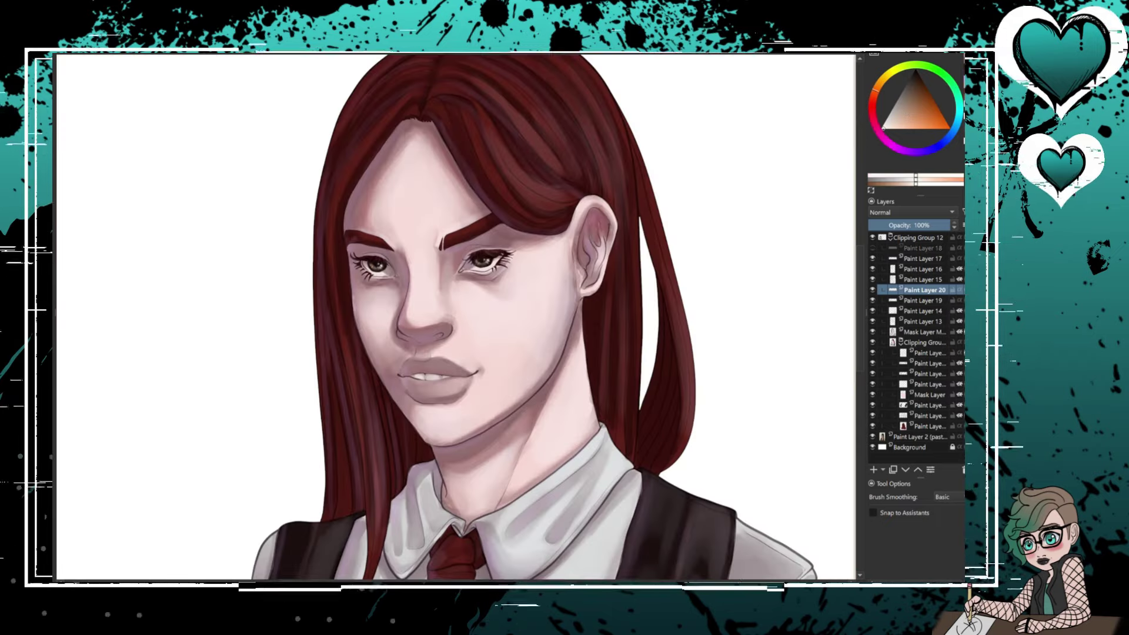
- Add a new layer at the top of the clipping group and paint both lips red with pale highlights, using Overlay at 81% opacity
{"action": "left_click", "coordinate": [923, 249]}
{"action": "left_click", "coordinate": [923, 332], "text": "shift"}
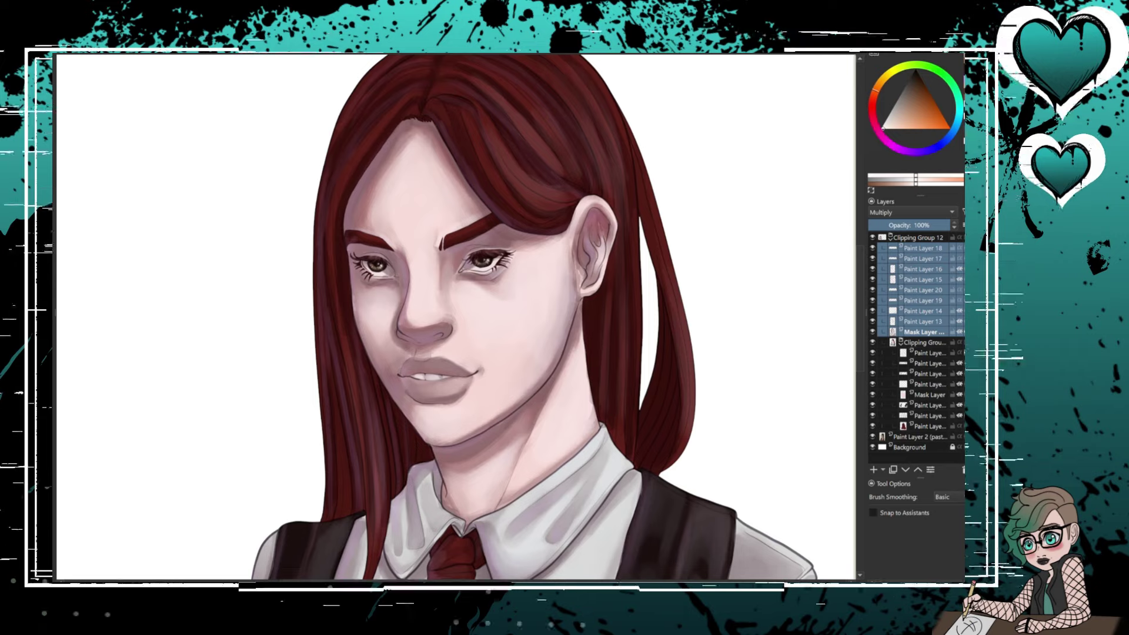
{"action": "left_click", "coordinate": [923, 248]}
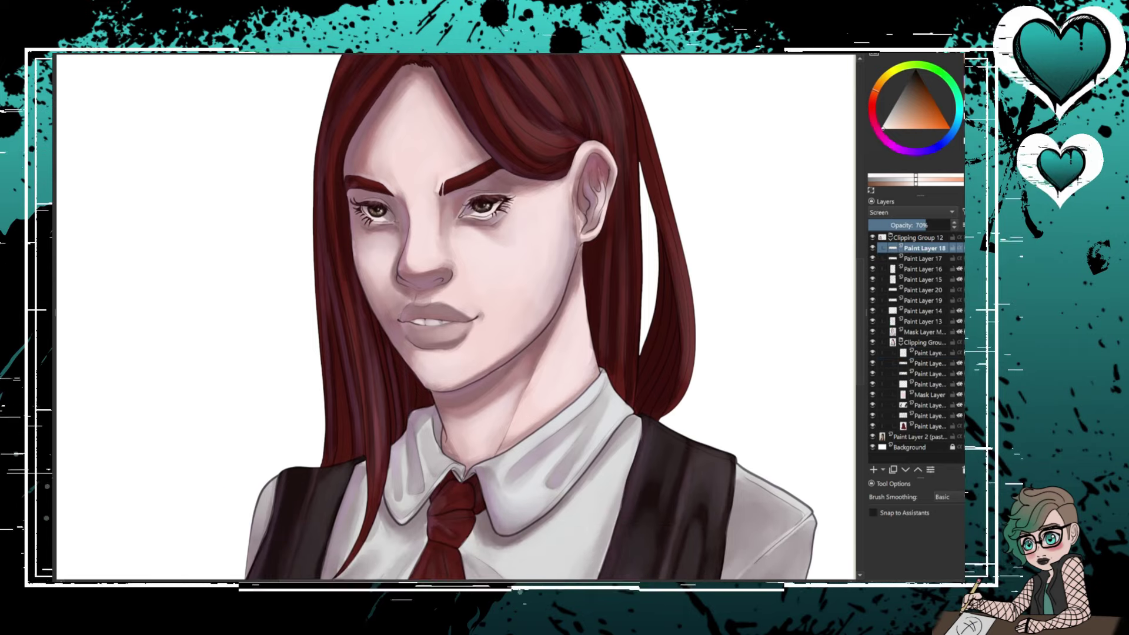
{"action": "mouse_move", "coordinate": [431, 335]}
{"action": "left_mouse_down"}
{"action": "mouse_move", "coordinate": [459, 329]}
{"action": "mouse_move", "coordinate": [450, 344]}
{"action": "left_mouse_up"}
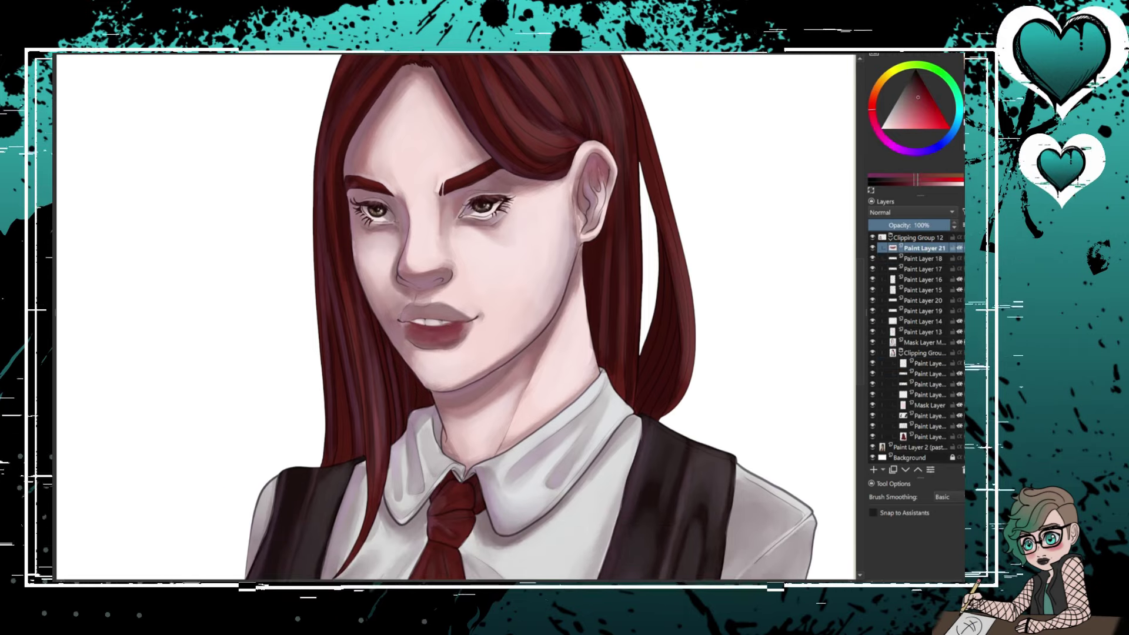
{"action": "mouse_move", "coordinate": [402, 312]}
{"action": "left_mouse_down"}
{"action": "mouse_move", "coordinate": [467, 318]}
{"action": "mouse_move", "coordinate": [464, 339]}
{"action": "mouse_move", "coordinate": [423, 344]}
{"action": "mouse_move", "coordinate": [465, 322]}
{"action": "left_mouse_up"}
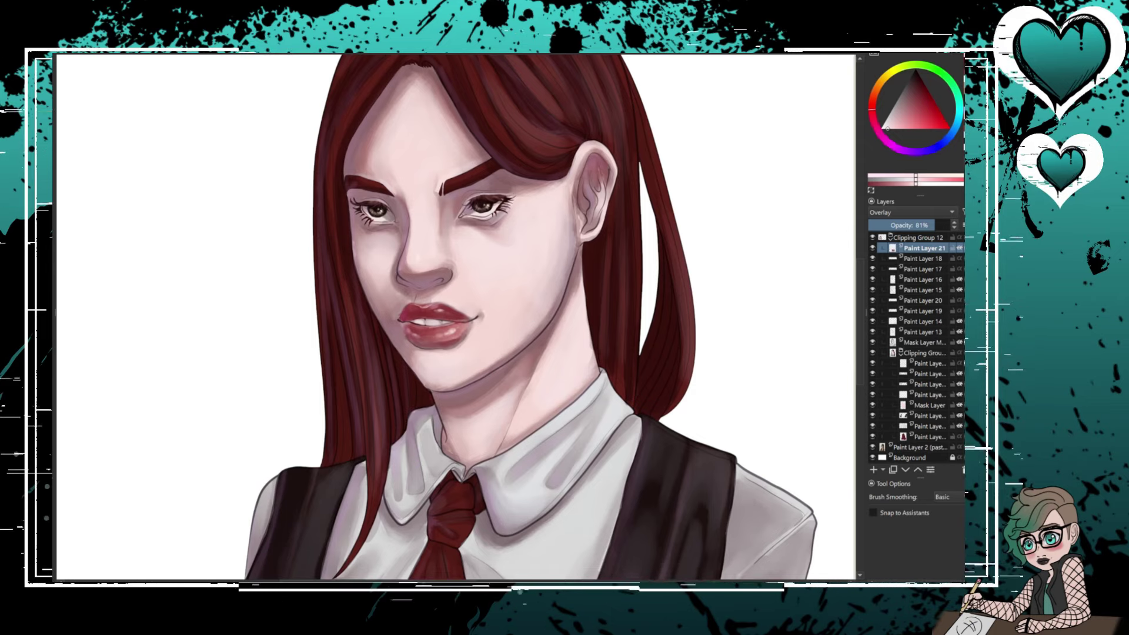
- Add another layer at the top, then merge the whole clipping group into a single layer
{"action": "key", "text": "Insert"}
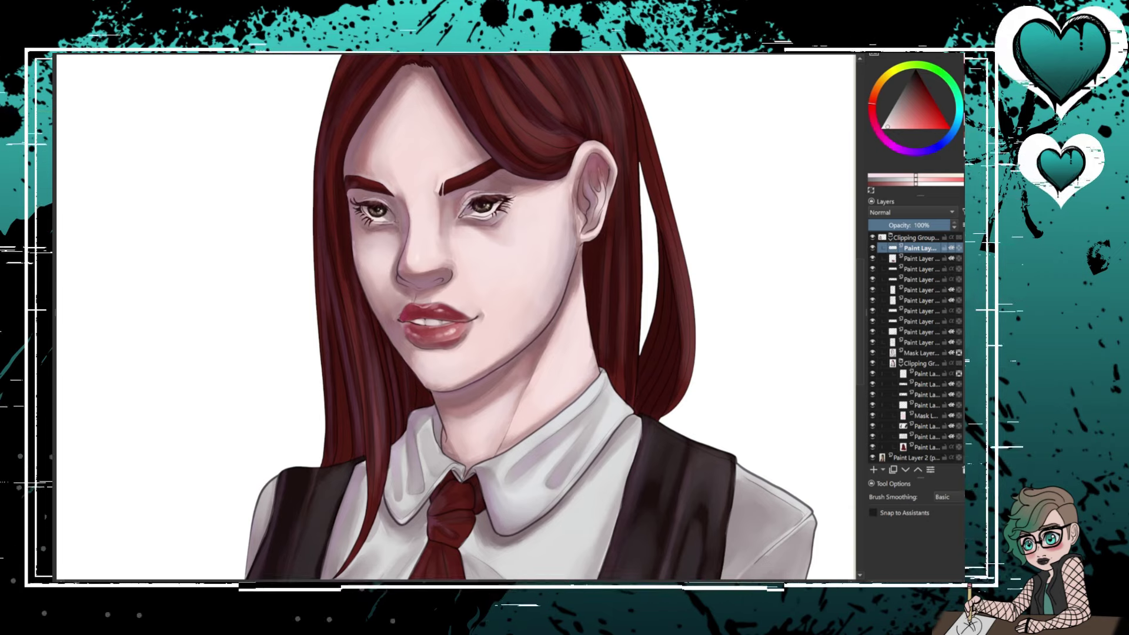
{"action": "scroll", "coordinate": [455, 317], "scroll_direction": "up", "scroll_amount": 3}
{"action": "scroll", "coordinate": [471, 294], "scroll_direction": "down", "scroll_amount": 4}
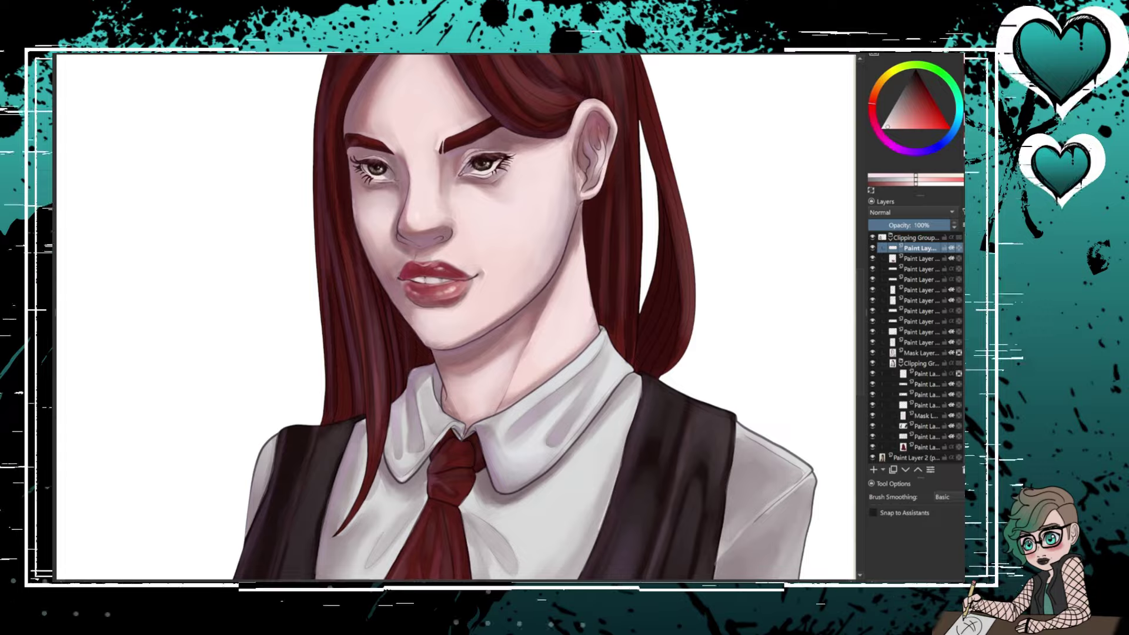
{"action": "scroll", "coordinate": [456, 318], "scroll_direction": "up", "scroll_amount": 3}
{"action": "left_click", "coordinate": [917, 237]}
{"action": "left_click", "coordinate": [877, 237]}
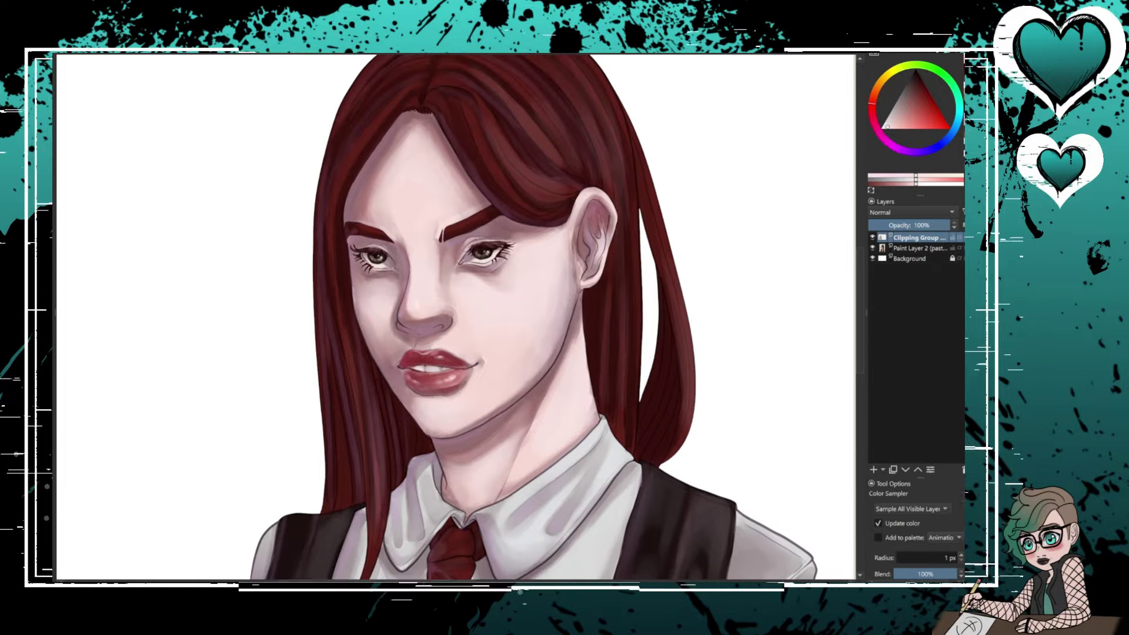
- Paint a dark shadow over the jawline from ear to chin, then blend the neck line with the sampled skin tone
{"action": "left_click_drag", "start_coordinate": [570, 317], "coordinate": [446, 438]}
{"action": "left_click_drag", "start_coordinate": [540, 382], "coordinate": [435, 449]}
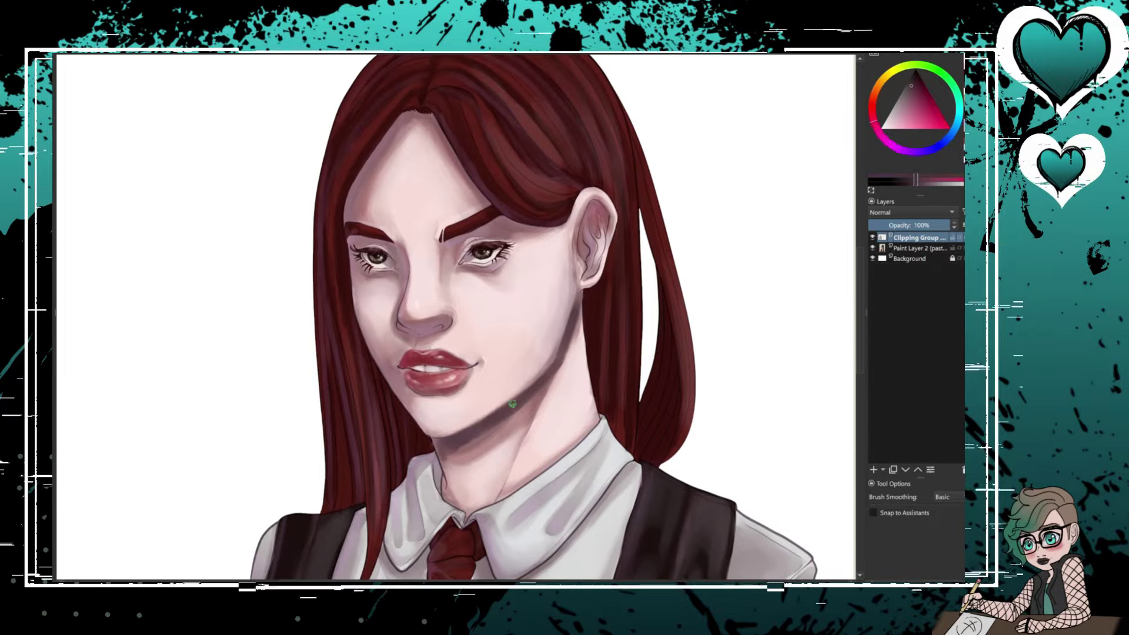
{"action": "left_click_drag", "start_coordinate": [565, 358], "coordinate": [535, 414]}
{"action": "left_click", "coordinate": [534, 435], "text": "ctrl"}
{"action": "left_click_drag", "start_coordinate": [533, 470], "coordinate": [575, 309]}
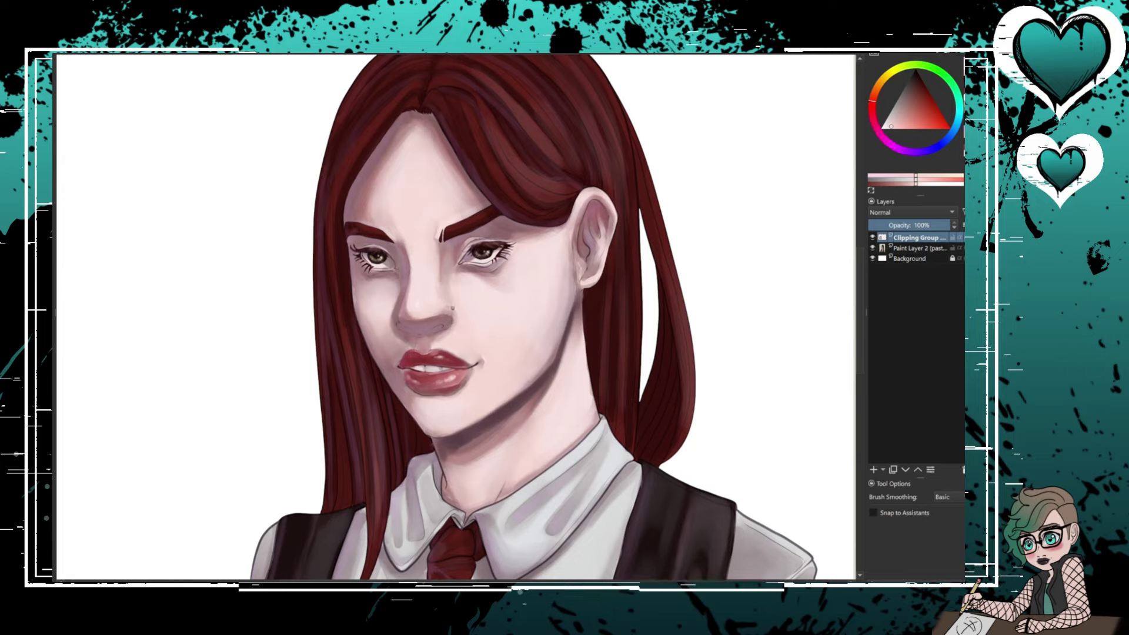
- Paint pale grey over the shirt collar's upper outline to blend it into the fabric
{"action": "scroll", "coordinate": [456, 318], "scroll_direction": "down", "scroll_amount": 5}
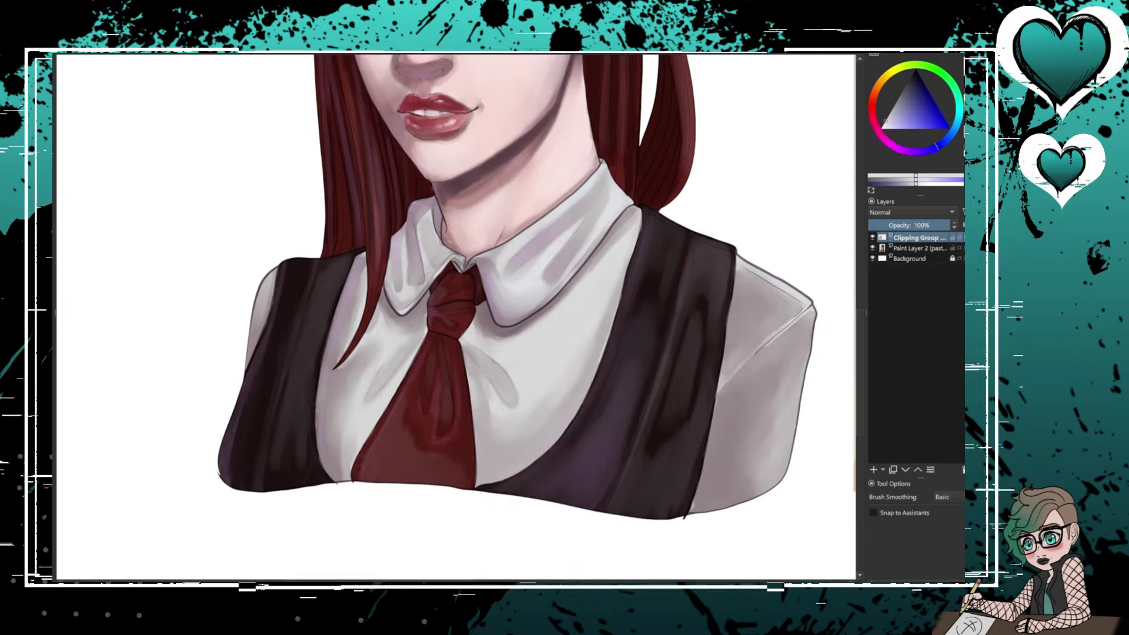
{"action": "mouse_move", "coordinate": [608, 175]}
{"action": "left_mouse_down"}
{"action": "mouse_move", "coordinate": [614, 218]}
{"action": "mouse_move", "coordinate": [505, 242]}
{"action": "mouse_move", "coordinate": [467, 265]}
{"action": "mouse_move", "coordinate": [431, 209]}
{"action": "left_mouse_up"}
{"action": "scroll", "coordinate": [455, 318], "scroll_direction": "up", "scroll_amount": 5}
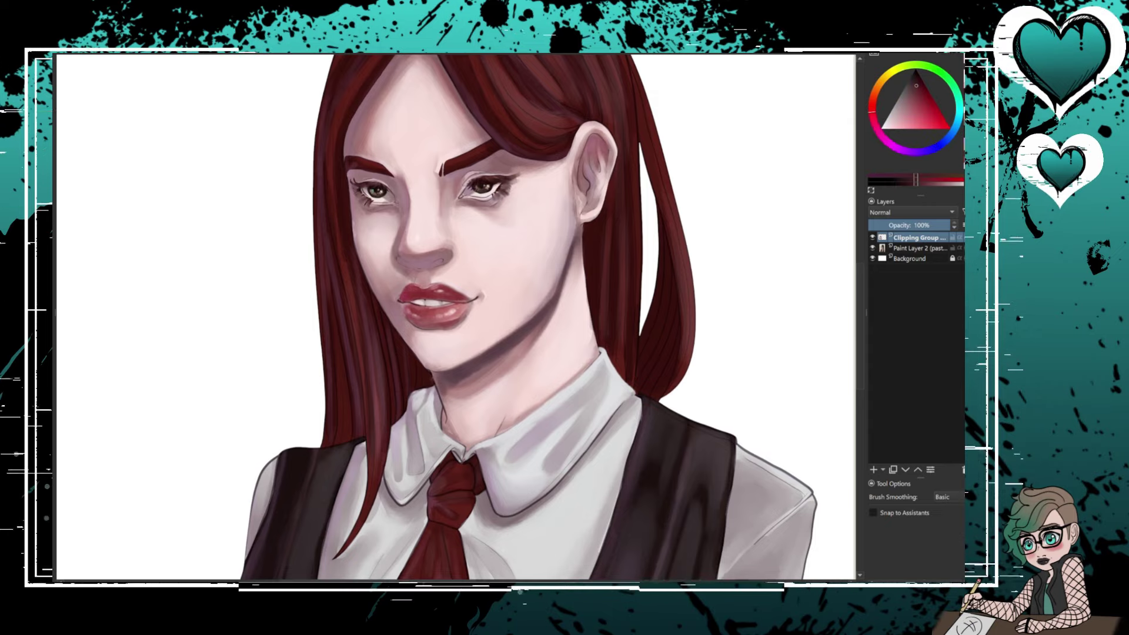
- Soften the hair's dark strand lines and outlines by blending them into the surrounding red tones
{"action": "scroll", "coordinate": [543, 234], "scroll_direction": "up", "scroll_amount": 4}
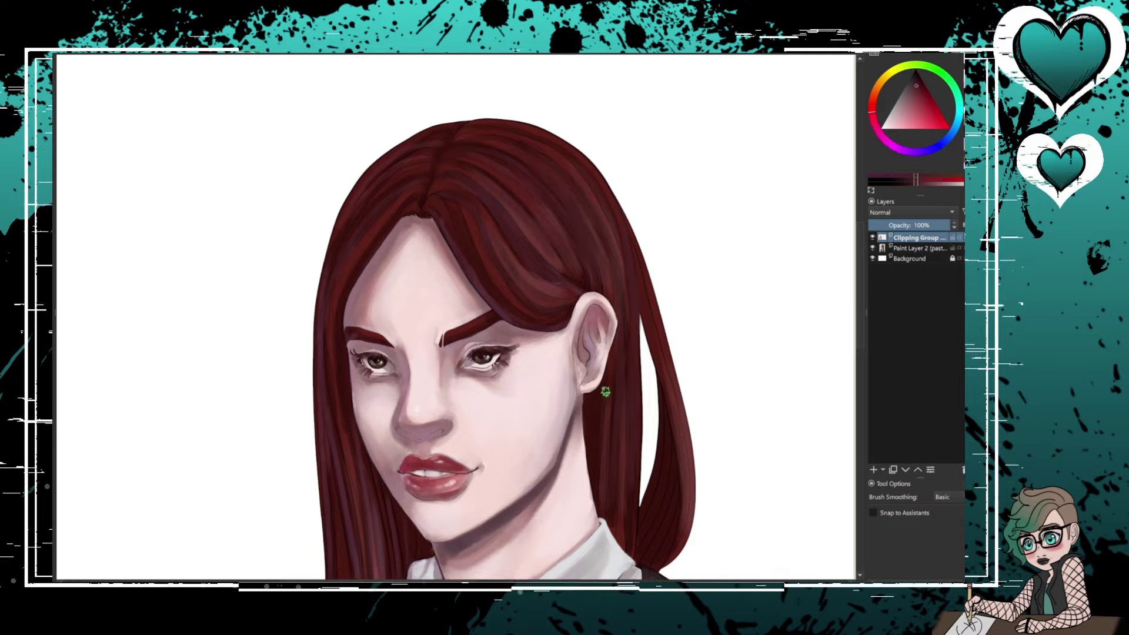
{"action": "scroll", "coordinate": [599, 394], "scroll_direction": "down", "scroll_amount": 4}
{"action": "scroll", "coordinate": [660, 319], "scroll_direction": "up", "scroll_amount": 3}
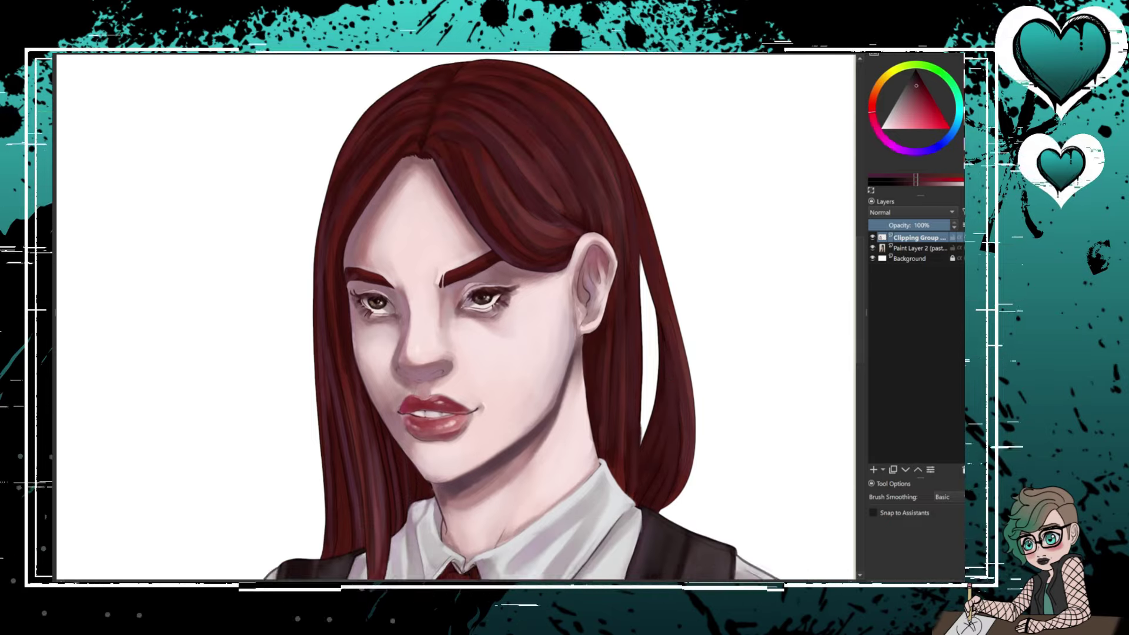
{"action": "scroll", "coordinate": [417, 163], "scroll_direction": "down", "scroll_amount": 4}
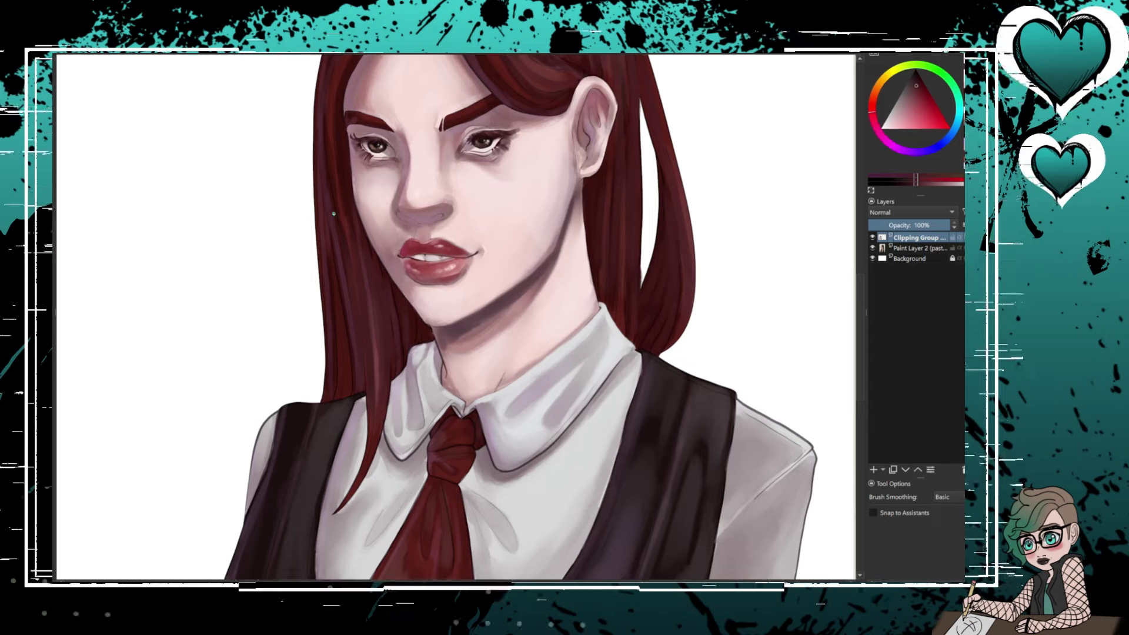
- Sample the neck's dark shadow colour and paint shadows beneath the edges of the collar
{"action": "left_click", "coordinate": [444, 362], "text": "ctrl"}
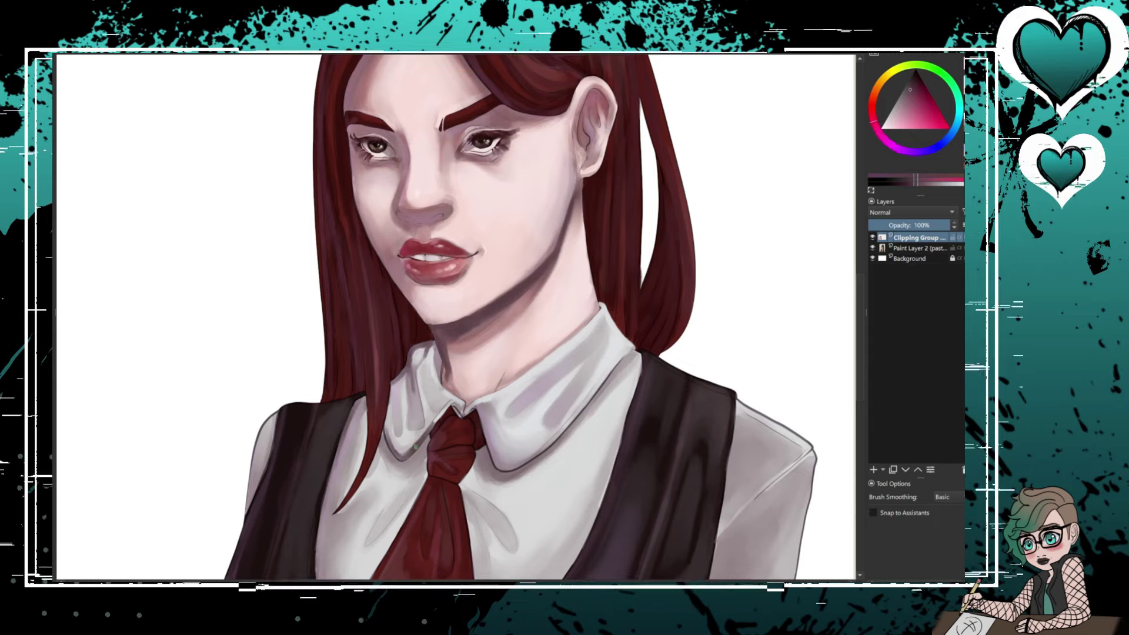
{"action": "left_click_drag", "start_coordinate": [600, 379], "coordinate": [506, 468]}
{"action": "left_click_drag", "start_coordinate": [482, 412], "coordinate": [512, 461]}
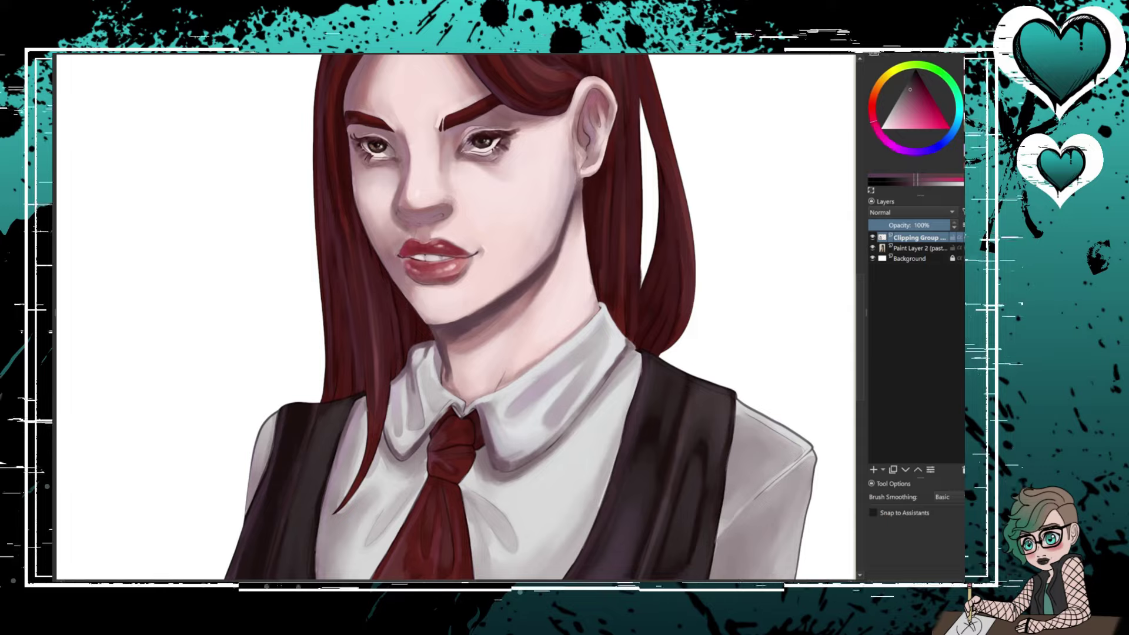
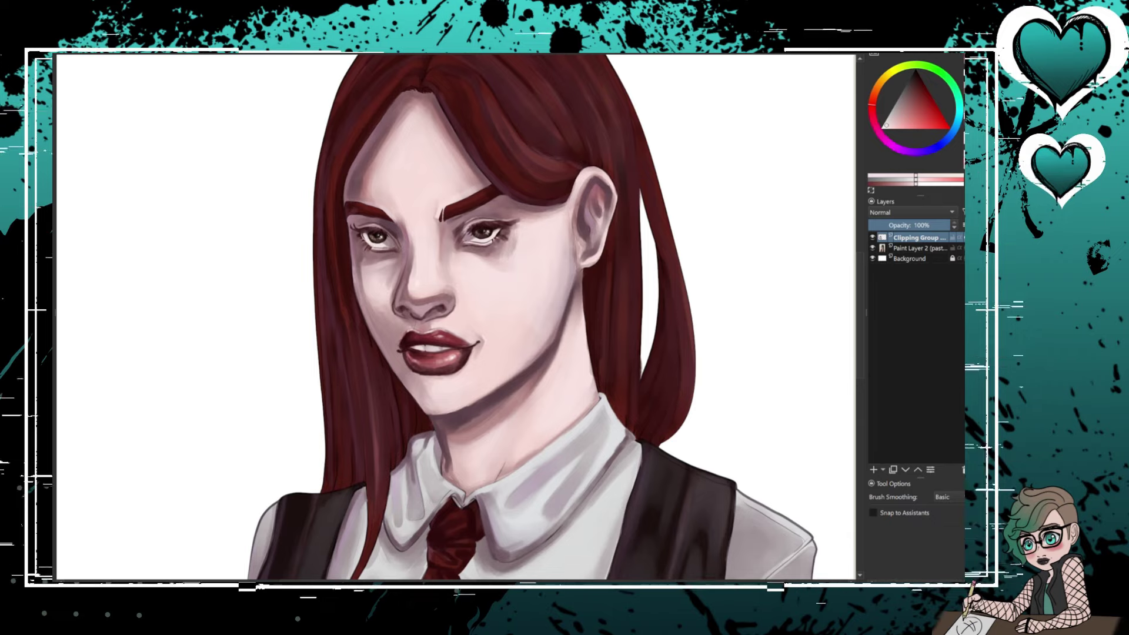
- Add pale highlights around the eye and on the cheekbone, and paint mauve tones inside the ear
{"action": "key", "text": "x"}
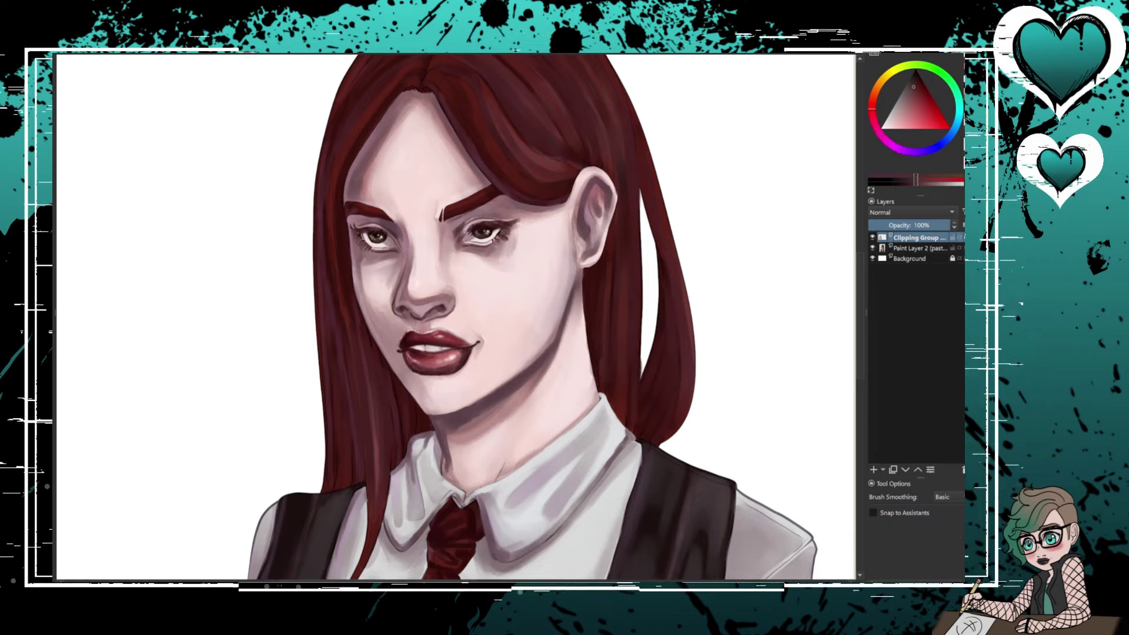
{"action": "key", "text": "x"}
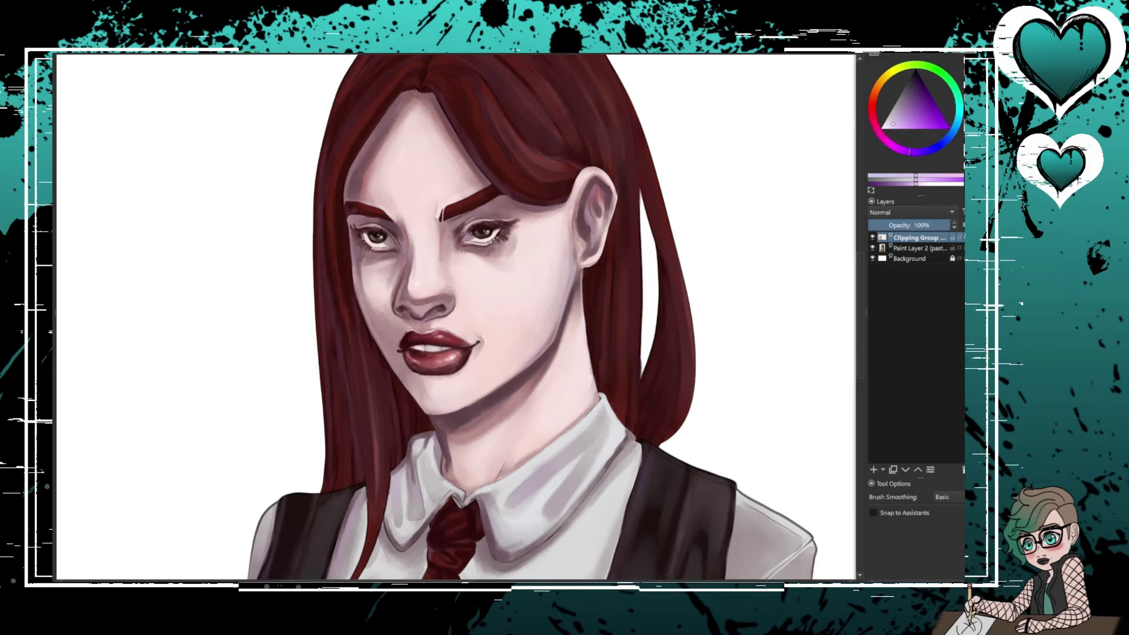
{"action": "key", "text": "x"}
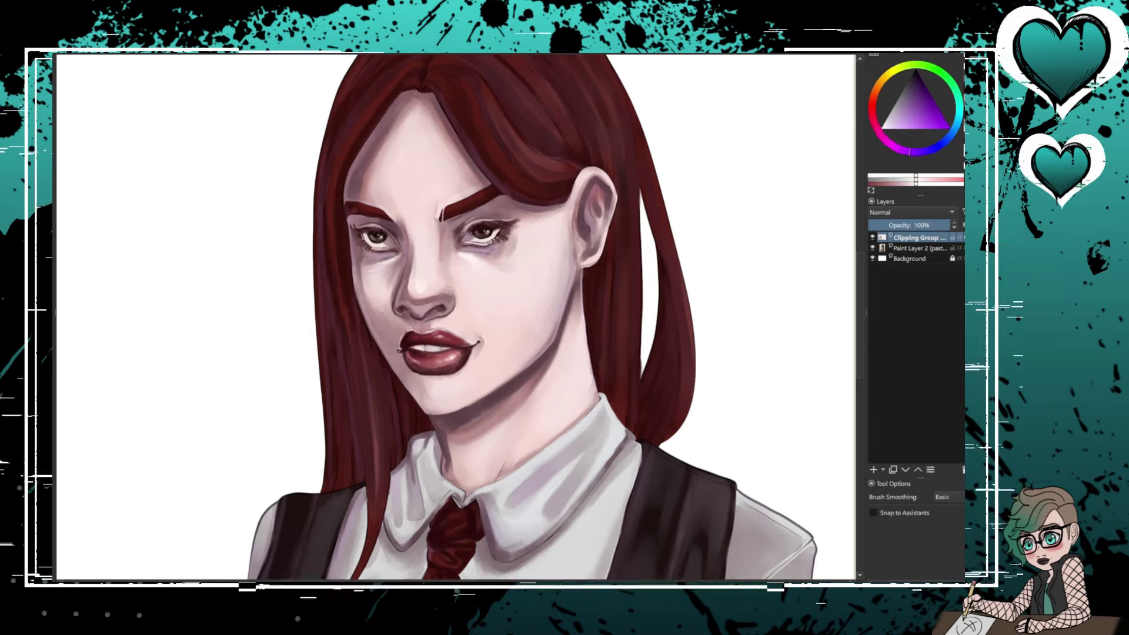
{"action": "left_click_drag", "start_coordinate": [454, 192], "coordinate": [480, 201]}
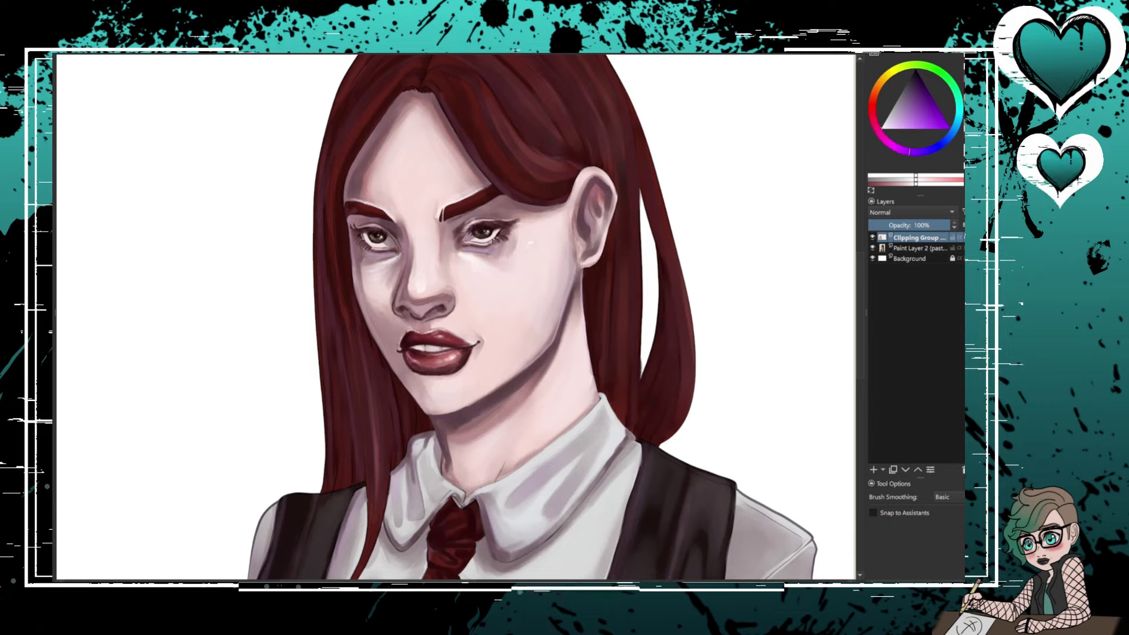
{"action": "key", "text": "x"}
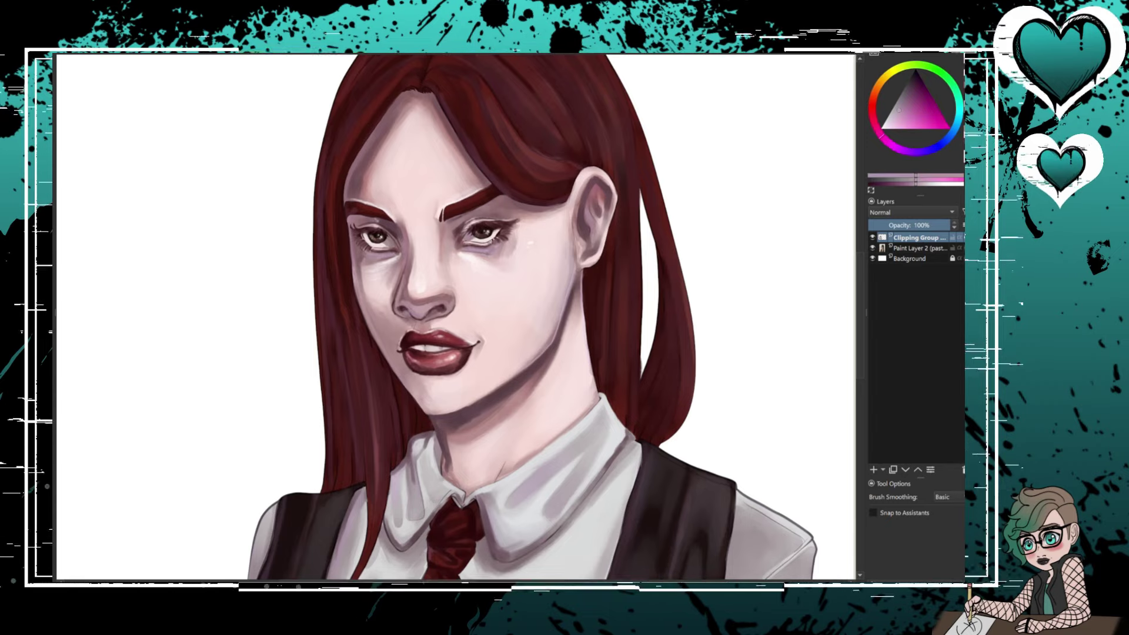
{"action": "left_click_drag", "start_coordinate": [591, 180], "coordinate": [579, 229]}
- Paint mauve highlights along the folds of the tie's knot and tail
{"action": "scroll", "coordinate": [453, 318], "scroll_direction": "down", "scroll_amount": 5}
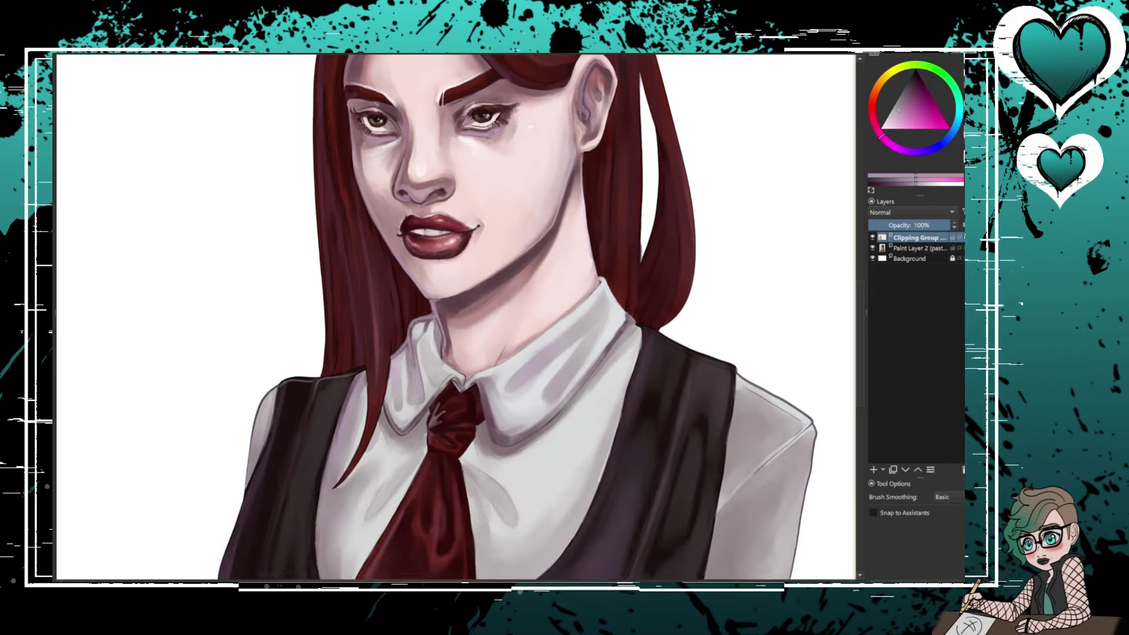
{"action": "mouse_move", "coordinate": [431, 406]}
{"action": "left_mouse_down"}
{"action": "mouse_move", "coordinate": [442, 424]}
{"action": "mouse_move", "coordinate": [432, 424]}
{"action": "mouse_move", "coordinate": [428, 507]}
{"action": "left_mouse_up"}
{"action": "left_click_drag", "start_coordinate": [438, 451], "coordinate": [424, 529]}
{"action": "scroll", "coordinate": [453, 317], "scroll_direction": "down", "scroll_amount": 7}
{"action": "left_click_drag", "start_coordinate": [406, 335], "coordinate": [370, 412]}
{"action": "left_click_drag", "start_coordinate": [449, 332], "coordinate": [440, 371]}
{"action": "mouse_move", "coordinate": [447, 328]}
{"action": "left_mouse_down"}
{"action": "mouse_move", "coordinate": [444, 356]}
{"action": "mouse_move", "coordinate": [391, 382]}
{"action": "left_mouse_up"}
- Create a clipping group with a mask layer and paint muted brownish-pink highlights on the crown, fringe and back hair
{"action": "scroll", "coordinate": [432, 260], "scroll_direction": "up", "scroll_amount": 13}
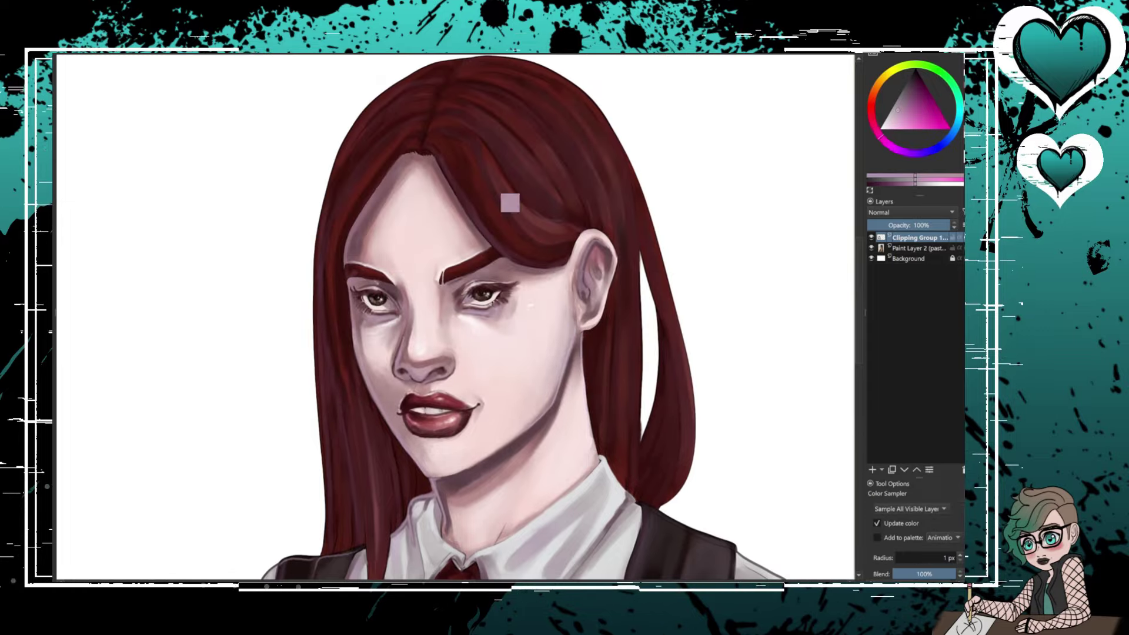
{"action": "left_click", "coordinate": [510, 203], "text": "ctrl"}
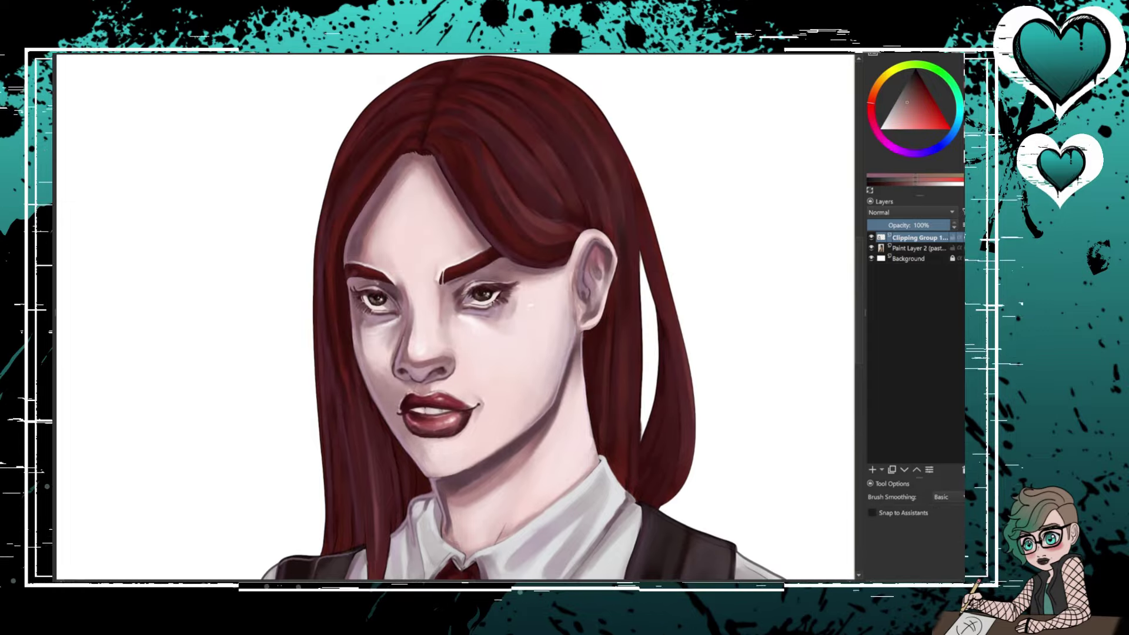
{"action": "key", "text": "ctrl+shift+g"}
{"action": "mouse_move", "coordinate": [632, 188]}
{"action": "left_mouse_down"}
{"action": "mouse_move", "coordinate": [587, 101]}
{"action": "mouse_move", "coordinate": [535, 108]}
{"action": "left_mouse_up"}
{"action": "left_click_drag", "start_coordinate": [547, 147], "coordinate": [516, 136]}
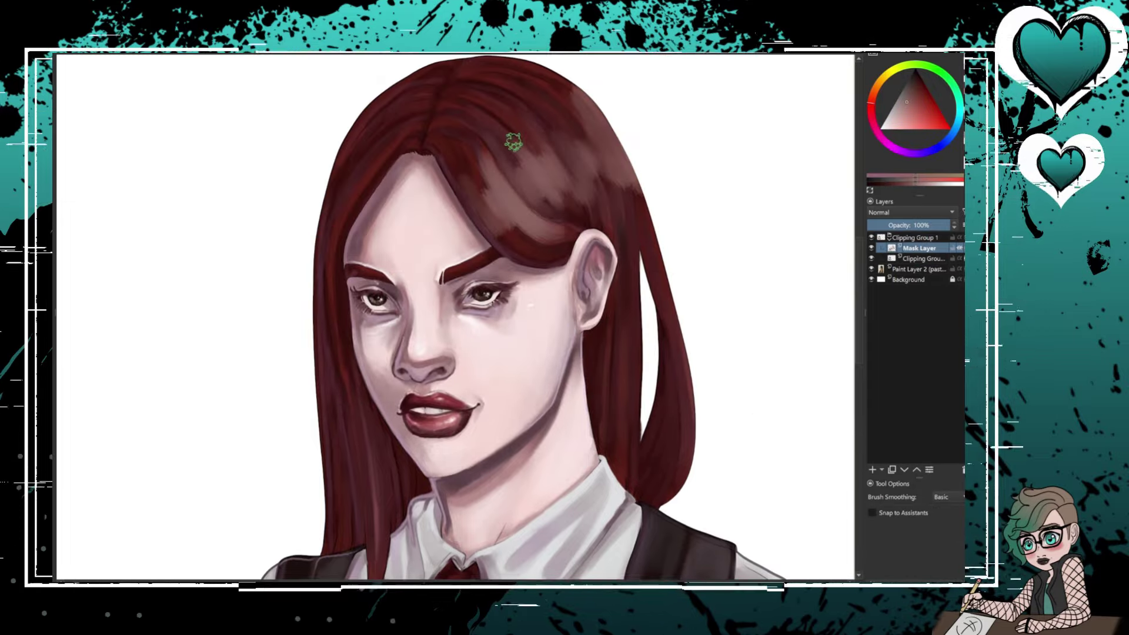
{"action": "mouse_move", "coordinate": [565, 94]}
{"action": "left_mouse_down"}
{"action": "mouse_move", "coordinate": [616, 189]}
{"action": "mouse_move", "coordinate": [682, 476]}
{"action": "left_mouse_up"}
{"action": "left_click_drag", "start_coordinate": [655, 239], "coordinate": [660, 449]}
{"action": "left_click_drag", "start_coordinate": [612, 320], "coordinate": [594, 424]}
{"action": "left_click_drag", "start_coordinate": [400, 138], "coordinate": [353, 196]}
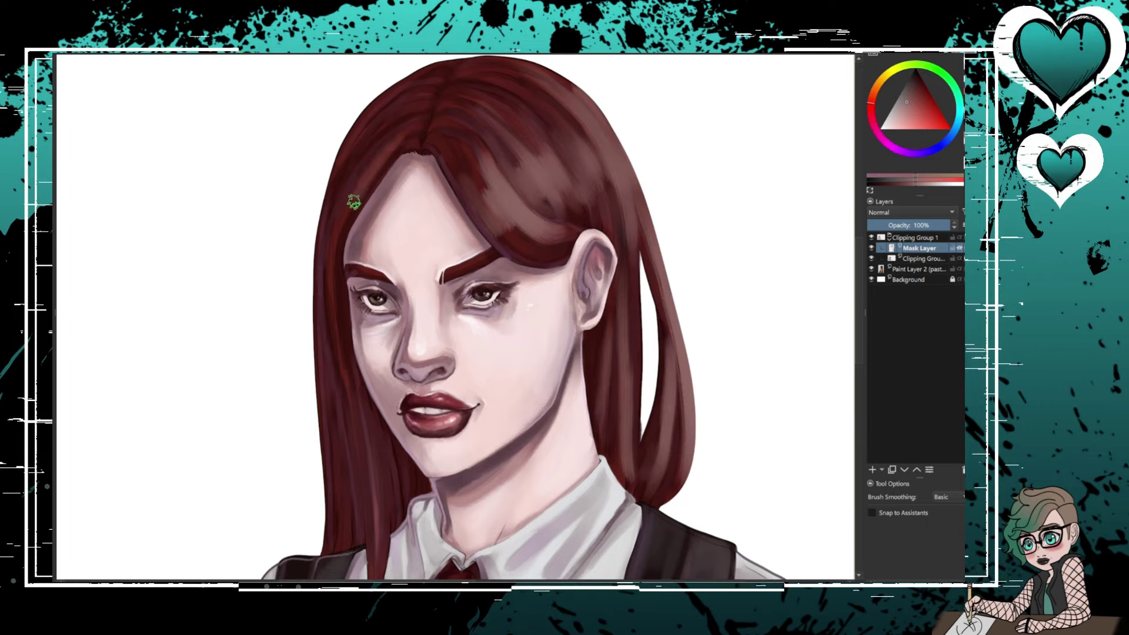
- Extend the muted brownish-pink highlights down the front strands and through more of the back hair and fringe
{"action": "mouse_move", "coordinate": [364, 158]}
{"action": "left_mouse_down"}
{"action": "mouse_move", "coordinate": [338, 342]}
{"action": "mouse_move", "coordinate": [376, 532]}
{"action": "left_mouse_up"}
{"action": "left_click_drag", "start_coordinate": [623, 294], "coordinate": [629, 476]}
{"action": "left_click_drag", "start_coordinate": [353, 429], "coordinate": [359, 535]}
{"action": "left_click_drag", "start_coordinate": [653, 246], "coordinate": [676, 358]}
{"action": "left_click_drag", "start_coordinate": [582, 106], "coordinate": [611, 208]}
{"action": "left_click_drag", "start_coordinate": [505, 120], "coordinate": [532, 200]}
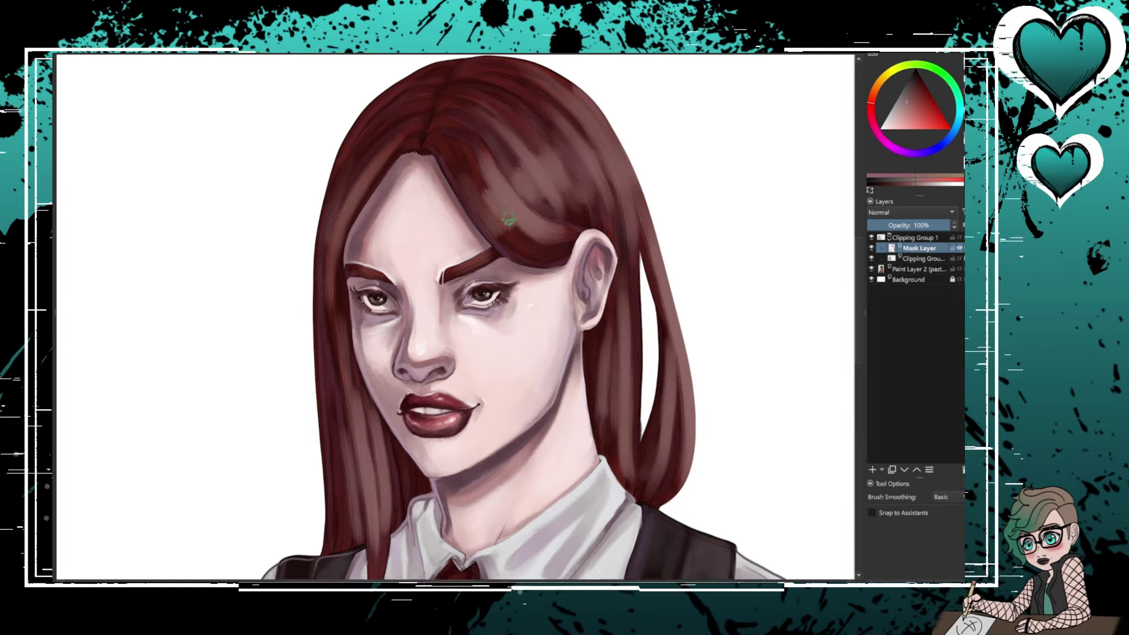
{"action": "left_click_drag", "start_coordinate": [471, 159], "coordinate": [535, 249]}
- Paint lighter pink highlights over the fringe, crown and back strands, then set the highlight layer to Overlay
{"action": "left_click", "coordinate": [581, 91], "text": "ctrl"}
{"action": "left_click_drag", "start_coordinate": [581, 92], "coordinate": [612, 191]}
{"action": "left_click_drag", "start_coordinate": [559, 120], "coordinate": [506, 208]}
{"action": "left_click_drag", "start_coordinate": [583, 161], "coordinate": [544, 179]}
{"action": "left_click_drag", "start_coordinate": [547, 168], "coordinate": [465, 235]}
{"action": "left_click_drag", "start_coordinate": [647, 206], "coordinate": [694, 476]}
{"action": "left_click_drag", "start_coordinate": [629, 297], "coordinate": [620, 435]}
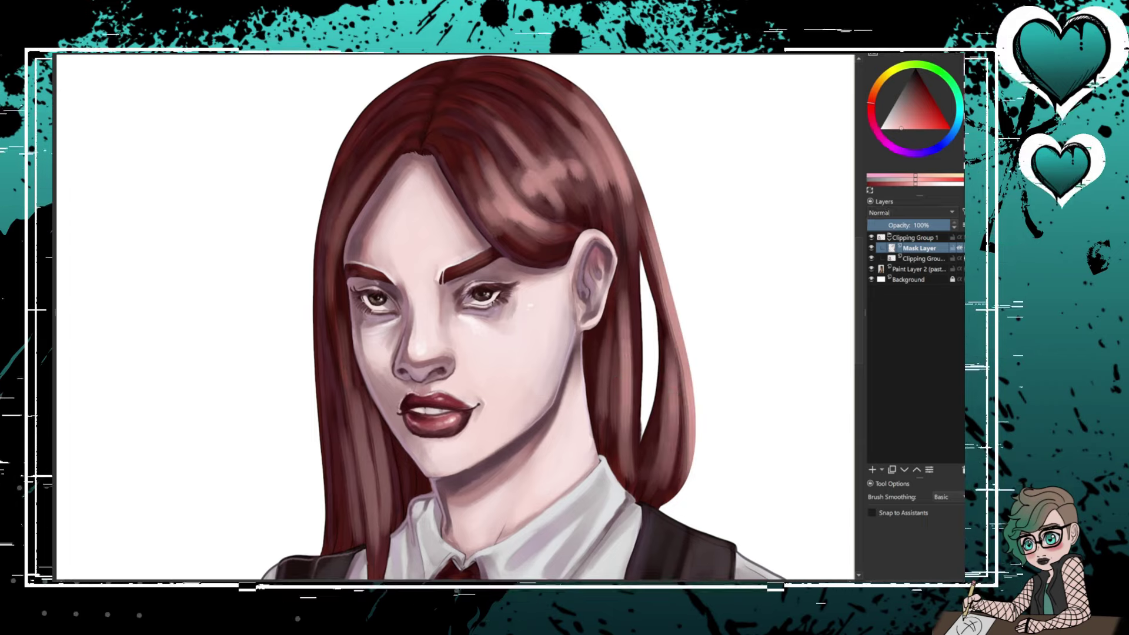
{"action": "key", "text": "alt+shift+o"}
- Add brighter highlight strokes along the fringe and long strands on both sides, then merge the clipping group
{"action": "mouse_move", "coordinate": [531, 159]}
{"action": "left_mouse_down"}
{"action": "mouse_move", "coordinate": [549, 118]}
{"action": "mouse_move", "coordinate": [626, 241]}
{"action": "left_mouse_up"}
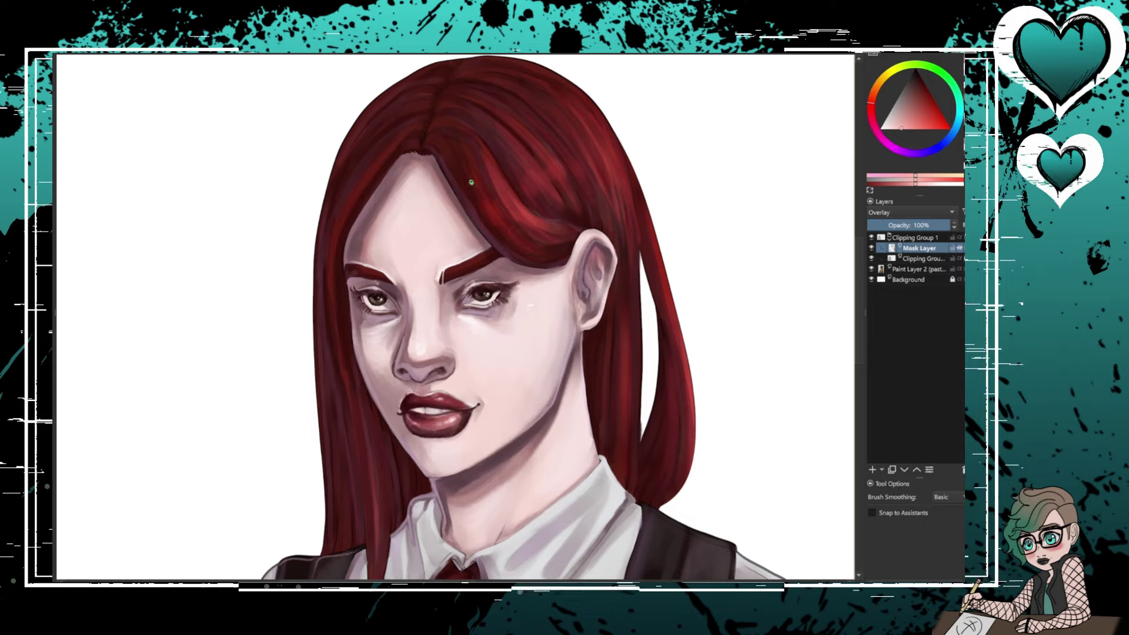
{"action": "left_click_drag", "start_coordinate": [682, 353], "coordinate": [685, 453]}
{"action": "left_click_drag", "start_coordinate": [673, 435], "coordinate": [676, 474]}
{"action": "left_click_drag", "start_coordinate": [615, 367], "coordinate": [615, 435]}
{"action": "left_click_drag", "start_coordinate": [365, 391], "coordinate": [368, 488]}
{"action": "left_click_drag", "start_coordinate": [371, 429], "coordinate": [376, 532]}
{"action": "left_click_drag", "start_coordinate": [351, 372], "coordinate": [348, 470]}
{"action": "left_click_drag", "start_coordinate": [353, 161], "coordinate": [332, 250]}
{"action": "left_click_drag", "start_coordinate": [353, 456], "coordinate": [357, 515]}
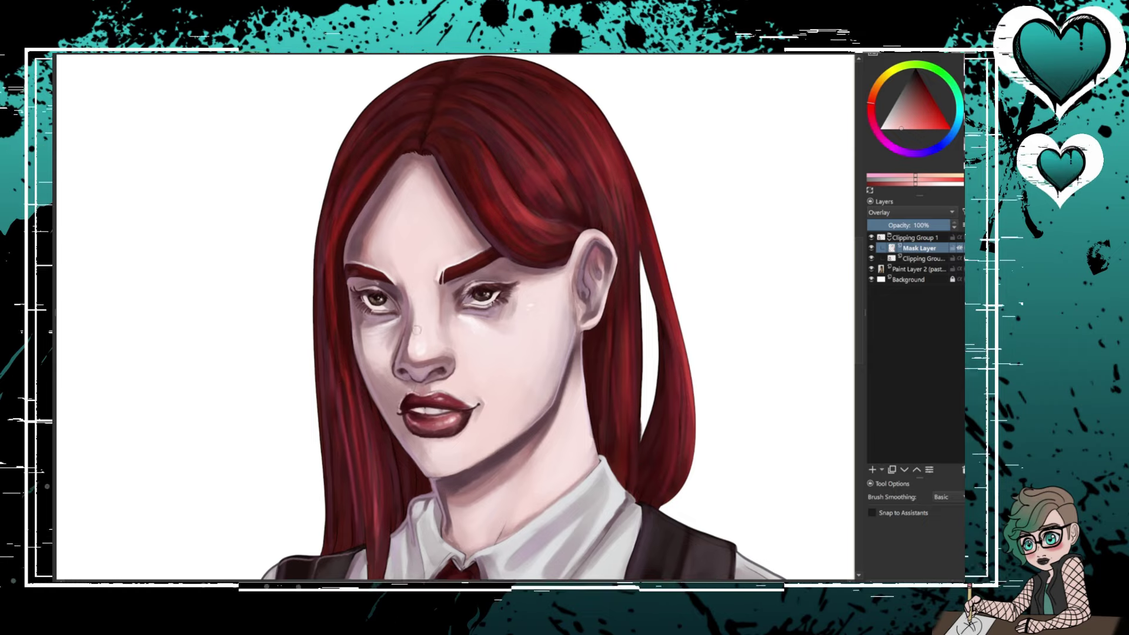
{"action": "key", "text": "ctrl+e"}
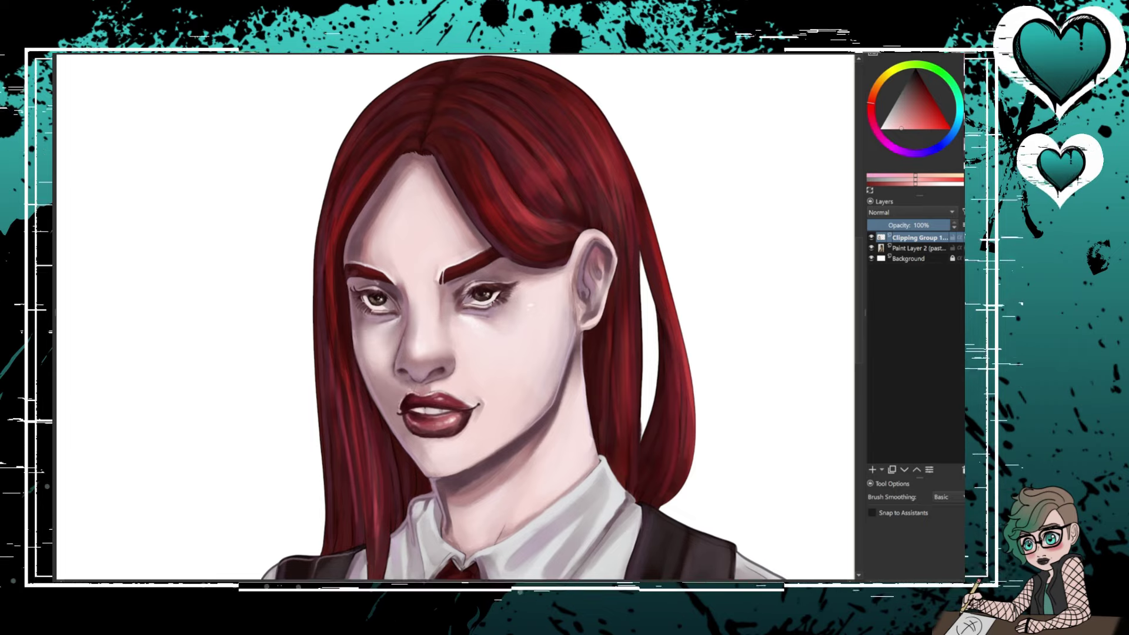
- Paint white highlights over the shirt sleeve beside the vest, brightening the shoulder and upper arm
{"action": "scroll", "coordinate": [419, 251], "scroll_direction": "down", "scroll_amount": 5}
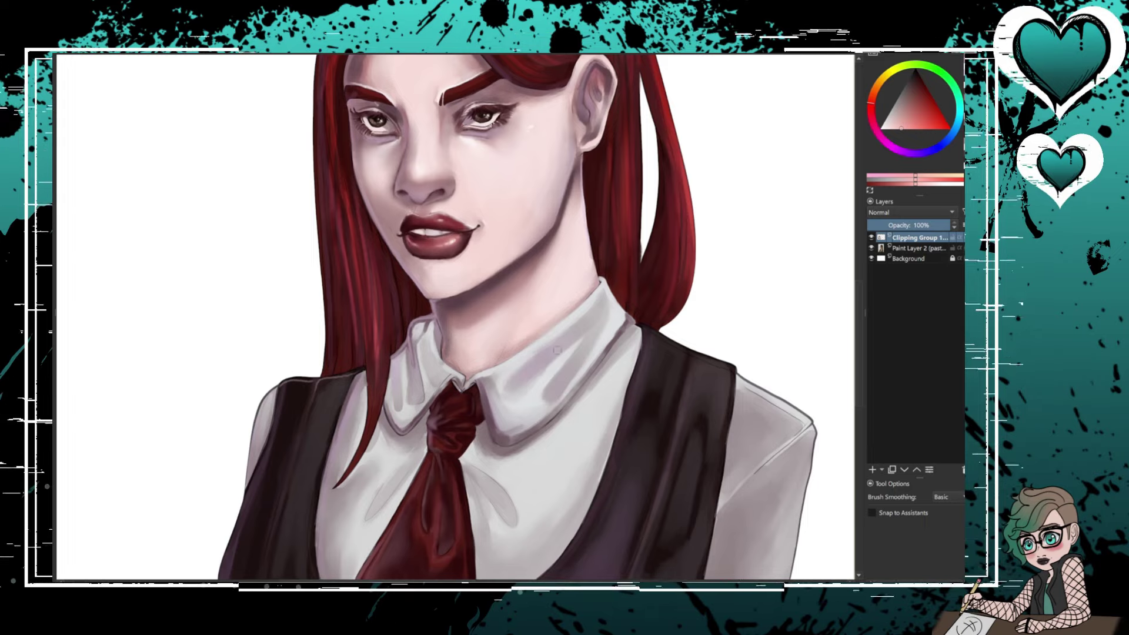
{"action": "scroll", "coordinate": [441, 415], "scroll_direction": "down", "scroll_amount": 3}
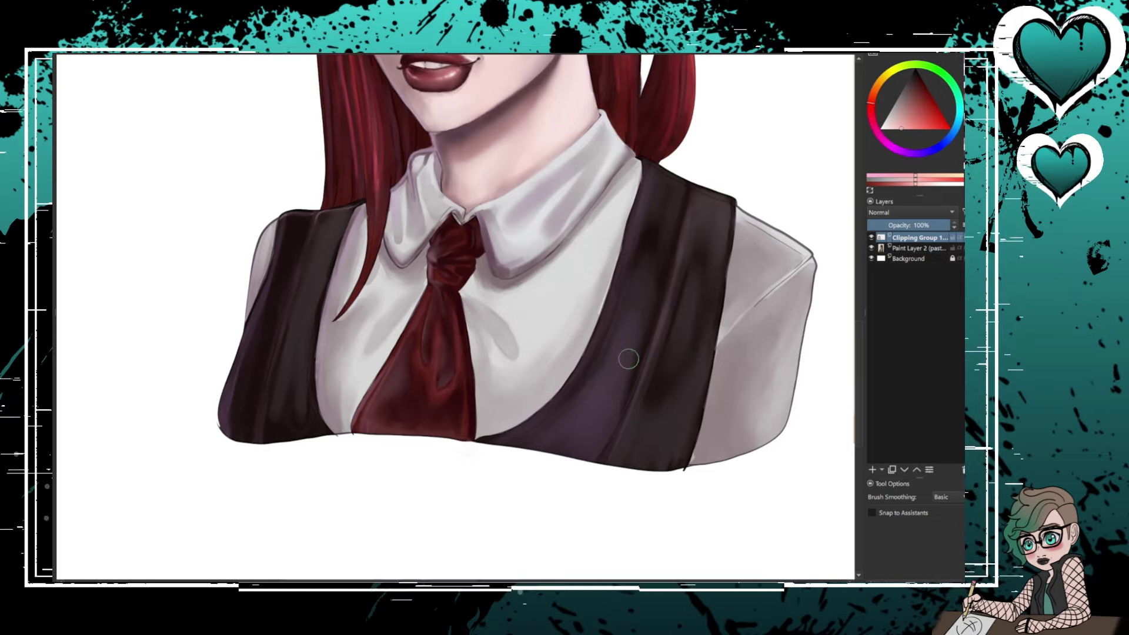
{"action": "scroll", "coordinate": [668, 231], "scroll_direction": "up", "scroll_amount": 2}
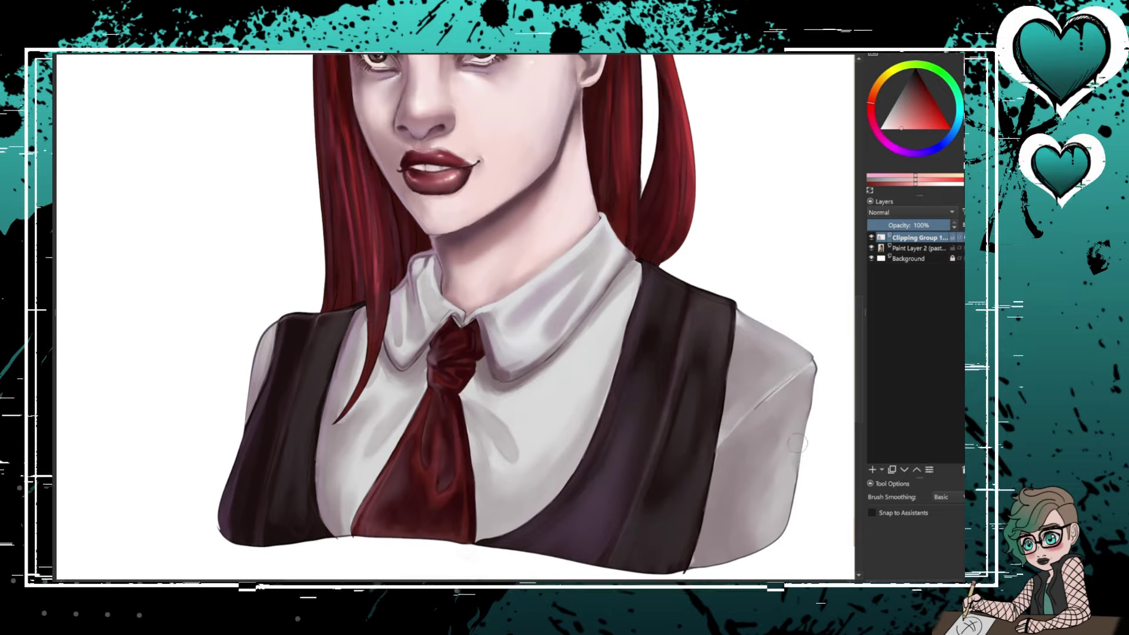
{"action": "left_click_drag", "start_coordinate": [744, 329], "coordinate": [809, 400]}
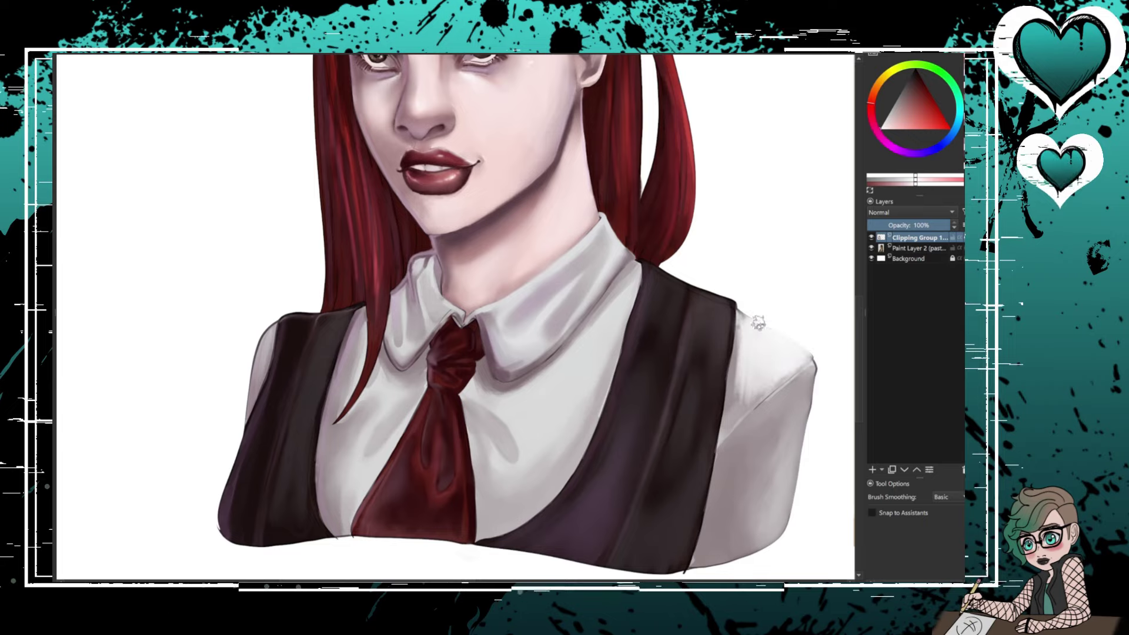
{"action": "mouse_move", "coordinate": [732, 388]}
{"action": "left_mouse_down"}
{"action": "mouse_move", "coordinate": [784, 489]}
{"action": "mouse_move", "coordinate": [805, 377]}
{"action": "left_mouse_up"}
{"action": "mouse_move", "coordinate": [729, 517]}
{"action": "left_mouse_down"}
{"action": "mouse_move", "coordinate": [799, 329]}
{"action": "mouse_move", "coordinate": [756, 315]}
{"action": "mouse_move", "coordinate": [804, 443]}
{"action": "mouse_move", "coordinate": [782, 517]}
{"action": "left_mouse_up"}
{"action": "left_click_drag", "start_coordinate": [735, 388], "coordinate": [788, 524]}
{"action": "left_click_drag", "start_coordinate": [726, 412], "coordinate": [809, 371]}
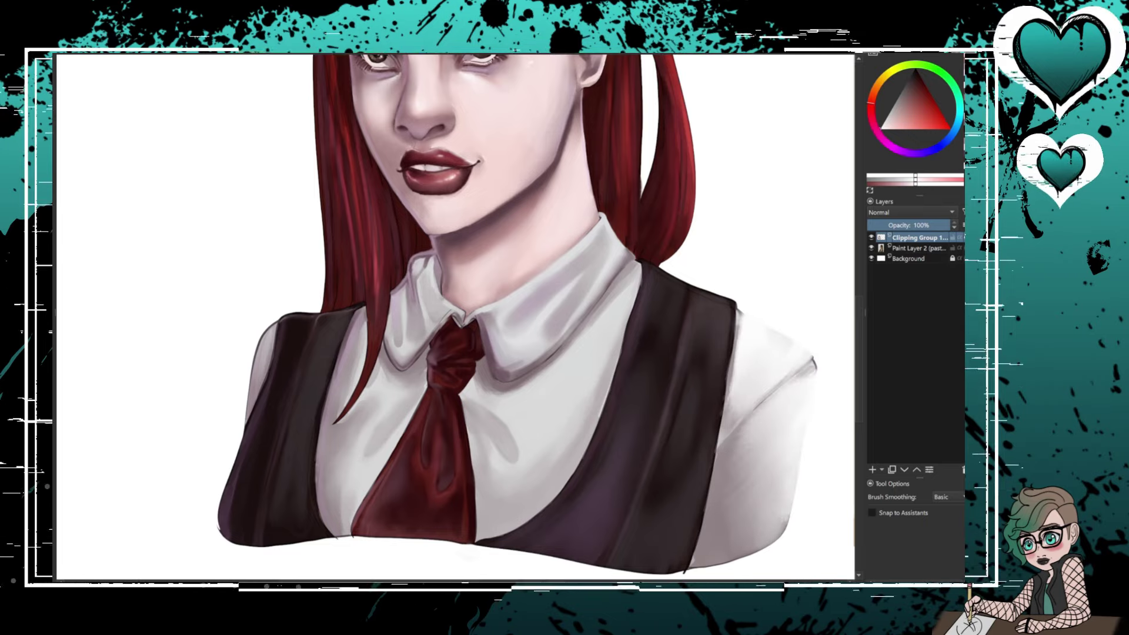
- Brighten the shirt front beside the tie and both sides of the collar with white highlight strokes
{"action": "left_click_drag", "start_coordinate": [616, 254], "coordinate": [552, 390]}
{"action": "left_click_drag", "start_coordinate": [611, 330], "coordinate": [506, 458]}
{"action": "left_click_drag", "start_coordinate": [529, 400], "coordinate": [488, 517]}
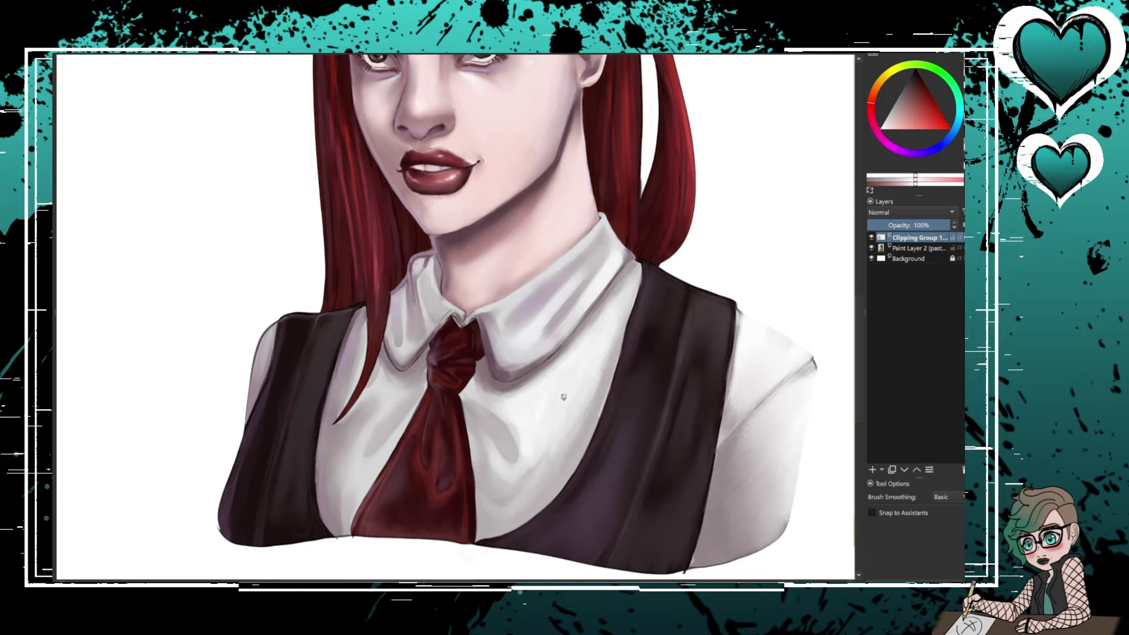
{"action": "left_click_drag", "start_coordinate": [587, 393], "coordinate": [553, 483]}
{"action": "left_click_drag", "start_coordinate": [600, 221], "coordinate": [464, 322]}
{"action": "mouse_move", "coordinate": [438, 253]}
{"action": "left_mouse_down"}
{"action": "mouse_move", "coordinate": [432, 294]}
{"action": "mouse_move", "coordinate": [464, 324]}
{"action": "mouse_move", "coordinate": [423, 350]}
{"action": "left_mouse_up"}
- Add a new layer and draw thin dark red flyaway strands at the fringe, temple and hair behind the ear
{"action": "scroll", "coordinate": [455, 318], "scroll_direction": "up", "scroll_amount": 5}
{"action": "key", "text": "Insert"}
{"action": "left_click", "coordinate": [556, 152], "text": "ctrl"}
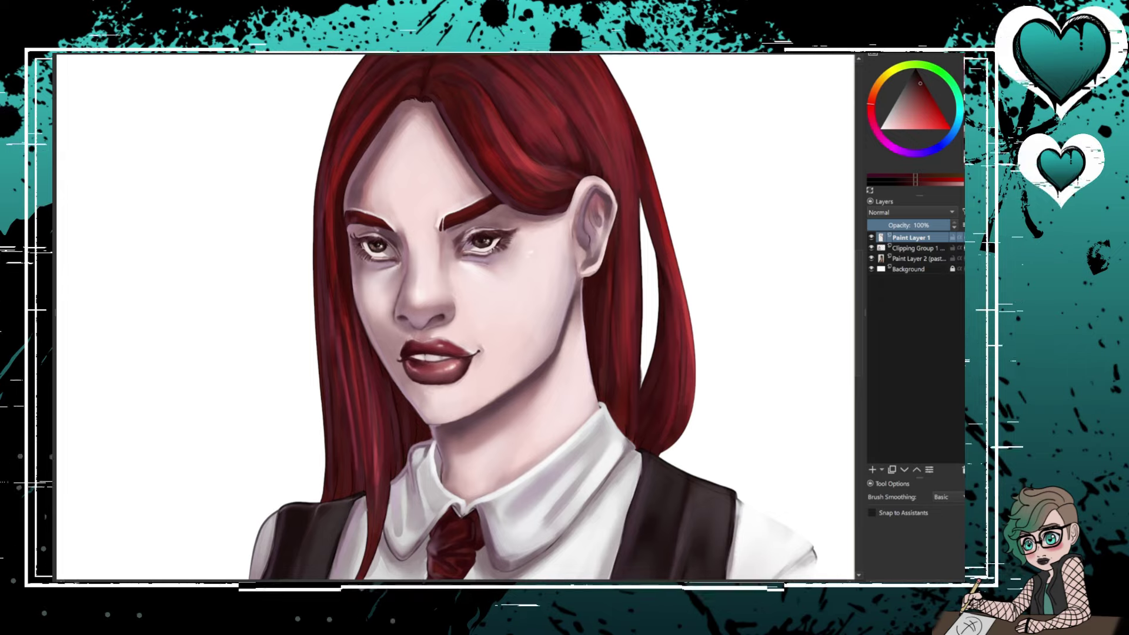
{"action": "left_click_drag", "start_coordinate": [570, 207], "coordinate": [495, 233]}
{"action": "mouse_move", "coordinate": [346, 213]}
{"action": "left_mouse_down"}
{"action": "mouse_move", "coordinate": [395, 97]}
{"action": "mouse_move", "coordinate": [352, 206]}
{"action": "left_mouse_up"}
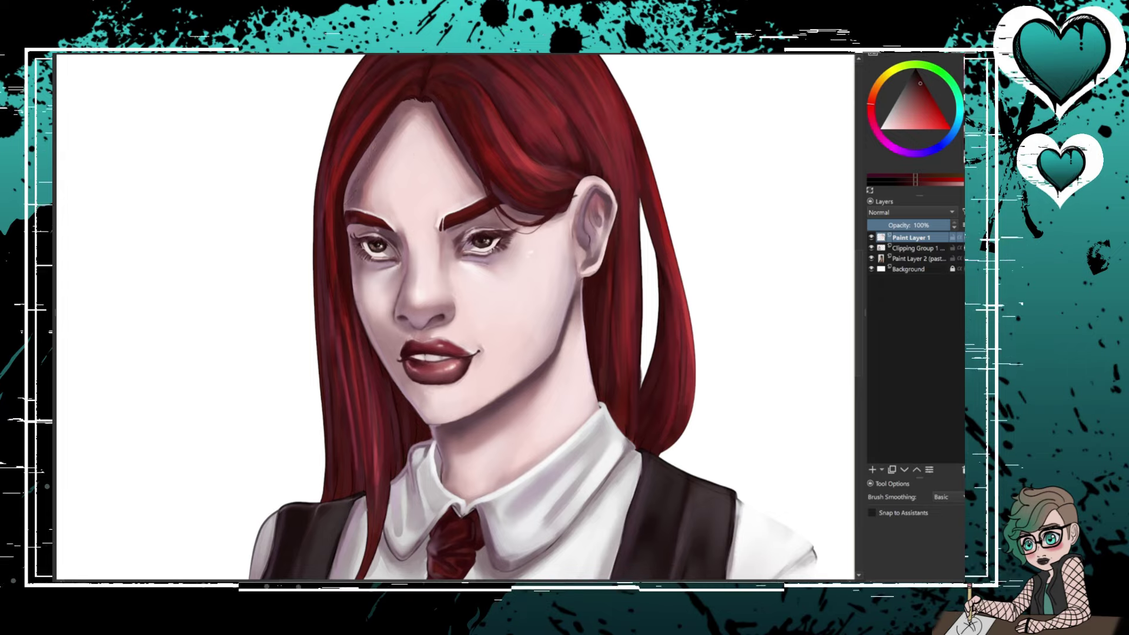
{"action": "left_click_drag", "start_coordinate": [368, 144], "coordinate": [353, 200]}
{"action": "left_click_drag", "start_coordinate": [623, 112], "coordinate": [623, 209]}
{"action": "left_click_drag", "start_coordinate": [618, 89], "coordinate": [695, 441]}
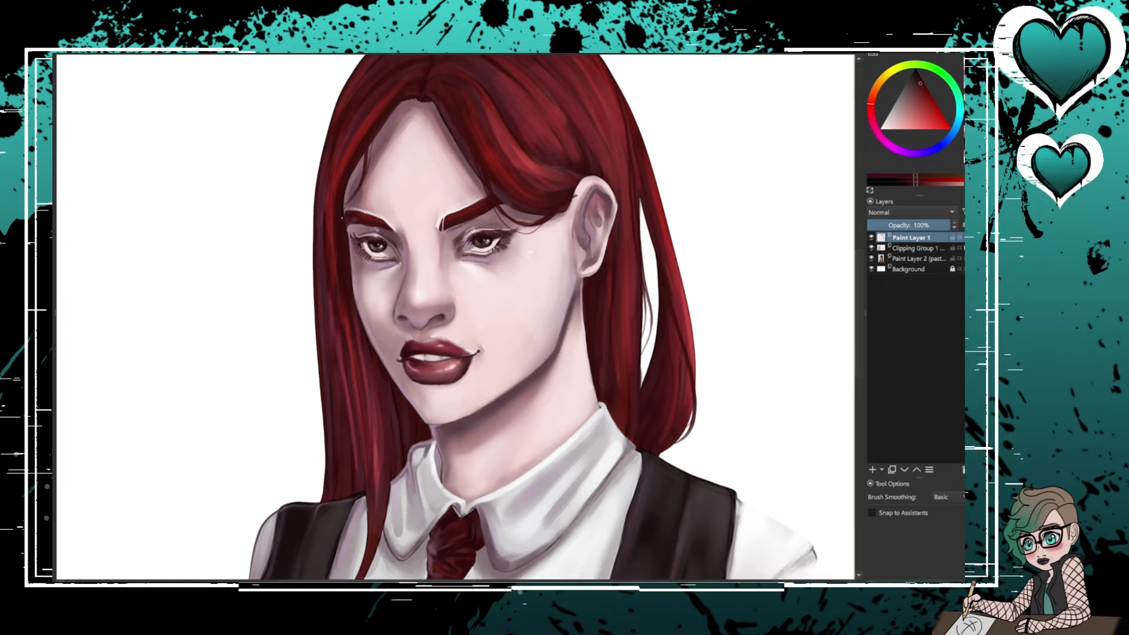
- Draw more loose dark strands at the far temple and down the long front hair, with a curl flicking outward near the shoulder
{"action": "left_click_drag", "start_coordinate": [373, 271], "coordinate": [353, 347]}
{"action": "left_click_drag", "start_coordinate": [374, 142], "coordinate": [351, 210]}
{"action": "left_click_drag", "start_coordinate": [345, 259], "coordinate": [327, 341]}
{"action": "left_click_drag", "start_coordinate": [377, 379], "coordinate": [341, 432]}
{"action": "left_click_drag", "start_coordinate": [324, 368], "coordinate": [289, 482]}
{"action": "left_click_drag", "start_coordinate": [325, 444], "coordinate": [291, 493]}
- Sample a brighter red from the hair and paint fine strands over the fringe, crown and long hair on both sides
{"action": "left_click", "coordinate": [331, 191], "text": "ctrl"}
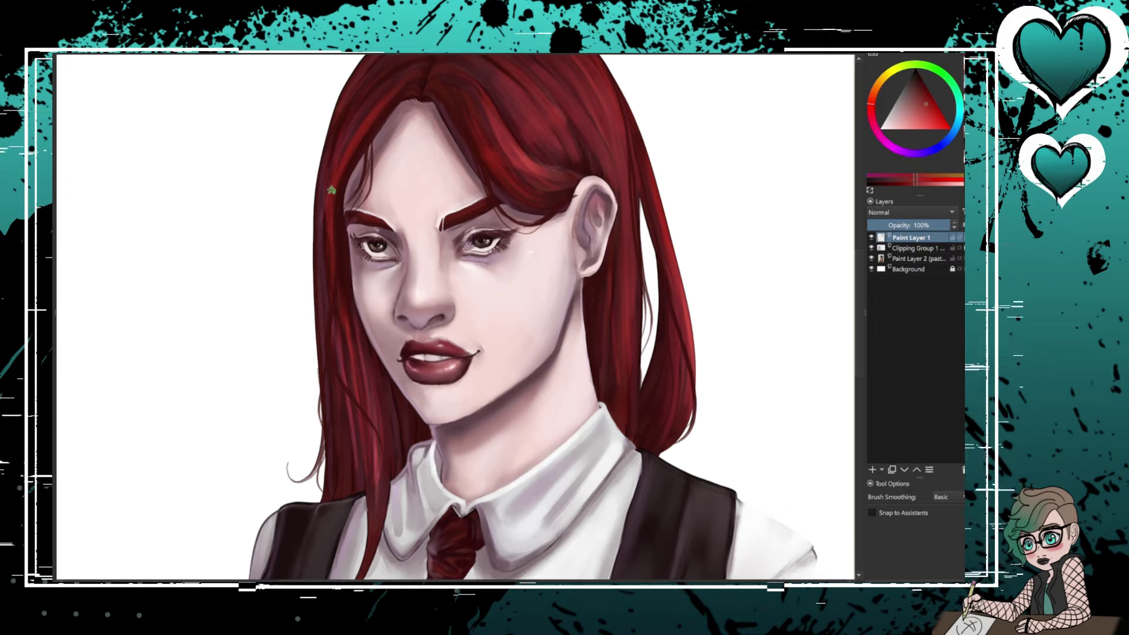
{"action": "left_click_drag", "start_coordinate": [338, 212], "coordinate": [332, 318]}
{"action": "left_click_drag", "start_coordinate": [482, 104], "coordinate": [508, 174]}
{"action": "left_click_drag", "start_coordinate": [464, 86], "coordinate": [493, 149]}
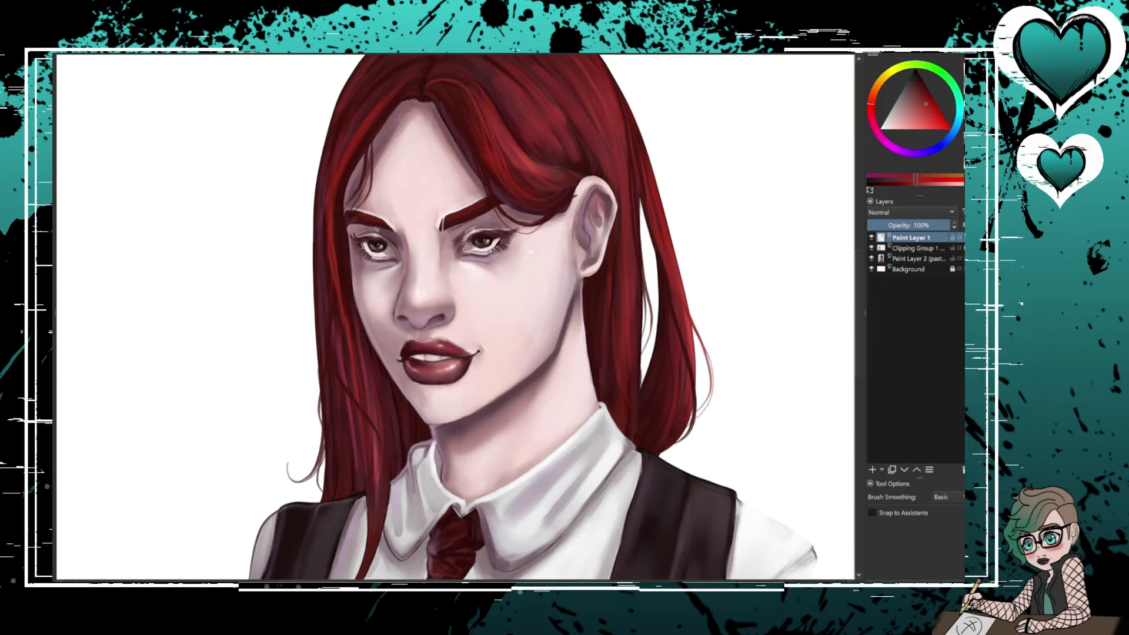
{"action": "scroll", "coordinate": [567, 187], "scroll_direction": "up", "scroll_amount": 3}
{"action": "left_click_drag", "start_coordinate": [568, 187], "coordinate": [632, 382]}
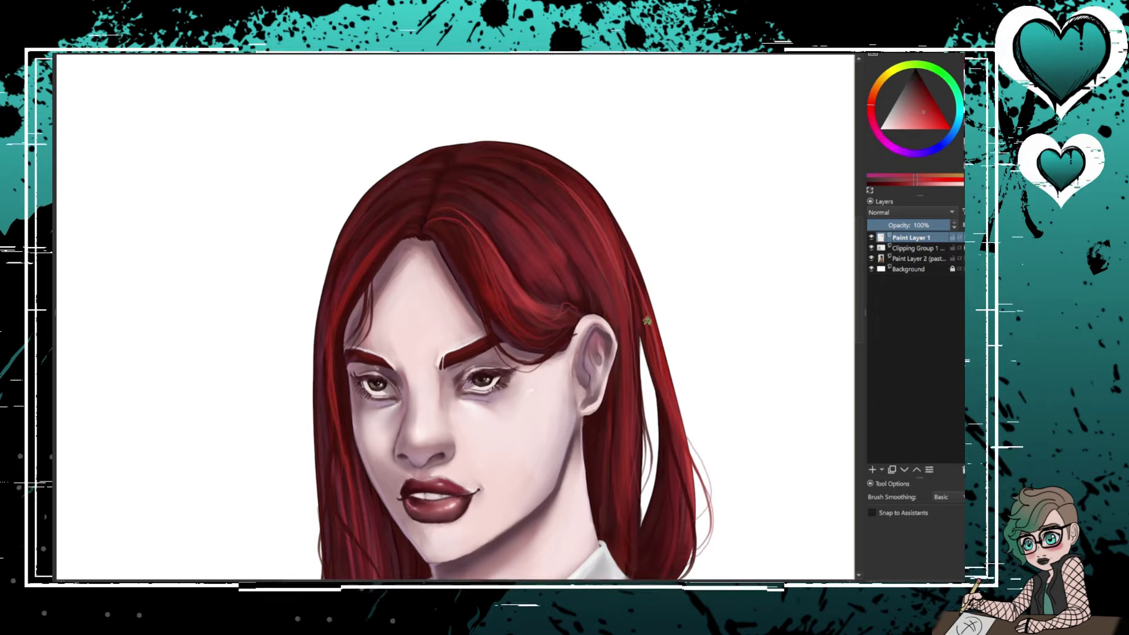
{"action": "left_click_drag", "start_coordinate": [617, 235], "coordinate": [670, 411]}
{"action": "scroll", "coordinate": [567, 187], "scroll_direction": "down", "scroll_amount": 2}
{"action": "scroll", "coordinate": [517, 256], "scroll_direction": "down", "scroll_amount": 3}
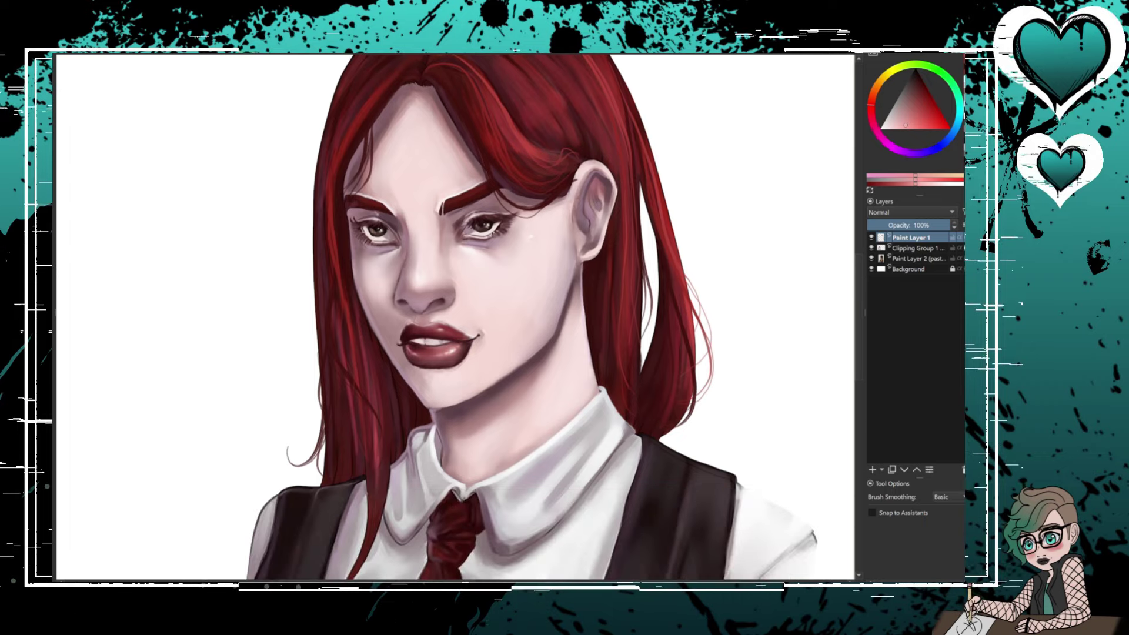
- Create a new layer beneath the loose hair strands and stamp dark brown freckles on the cheek nearest the ear
{"action": "key", "text": "Insert"}
{"action": "key", "text": "d"}
{"action": "left_click", "coordinate": [516, 232]}
{"action": "left_click", "coordinate": [476, 253]}
{"action": "left_click", "coordinate": [526, 265]}
{"action": "left_click", "coordinate": [536, 237]}
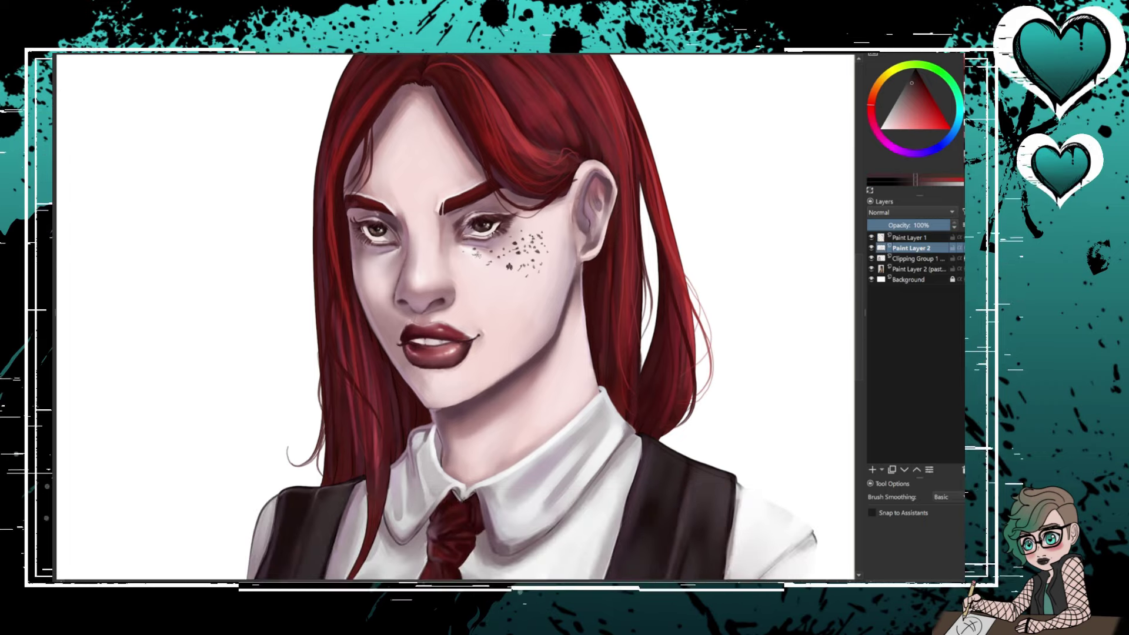
- Extend the freckles across the nose, the far cheek, the jaw, the forehead and the neck
{"action": "left_click", "coordinate": [579, 235]}
{"action": "left_click", "coordinate": [594, 226]}
{"action": "left_click", "coordinate": [435, 238]}
{"action": "left_click", "coordinate": [419, 250]}
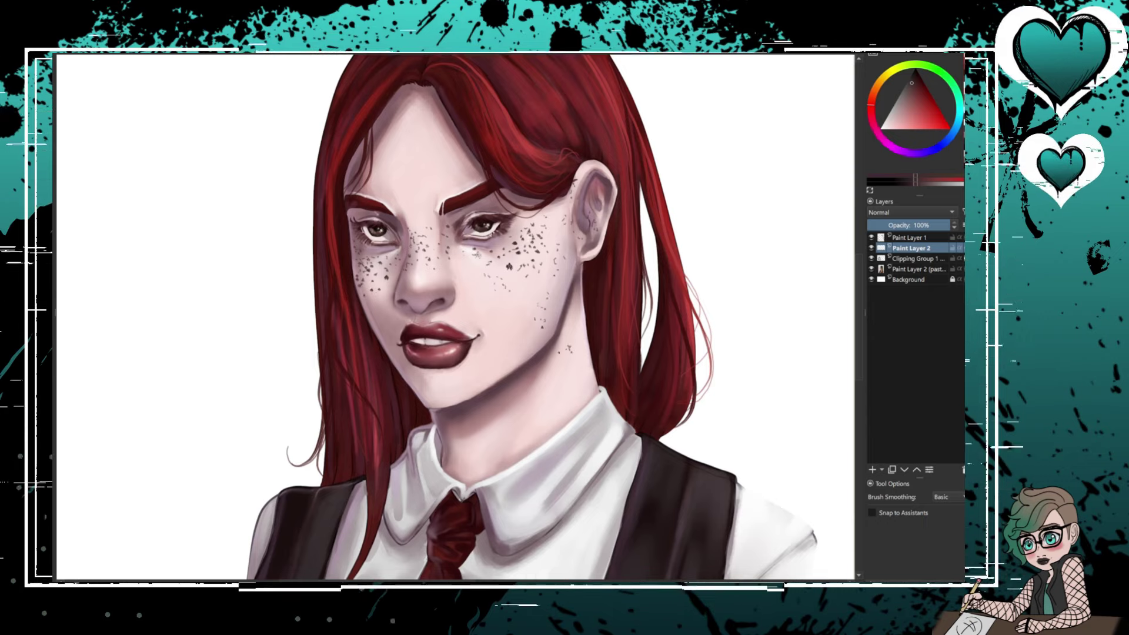
{"action": "left_click", "coordinate": [571, 338]}
{"action": "left_click", "coordinate": [567, 348]}
{"action": "left_click", "coordinate": [558, 374]}
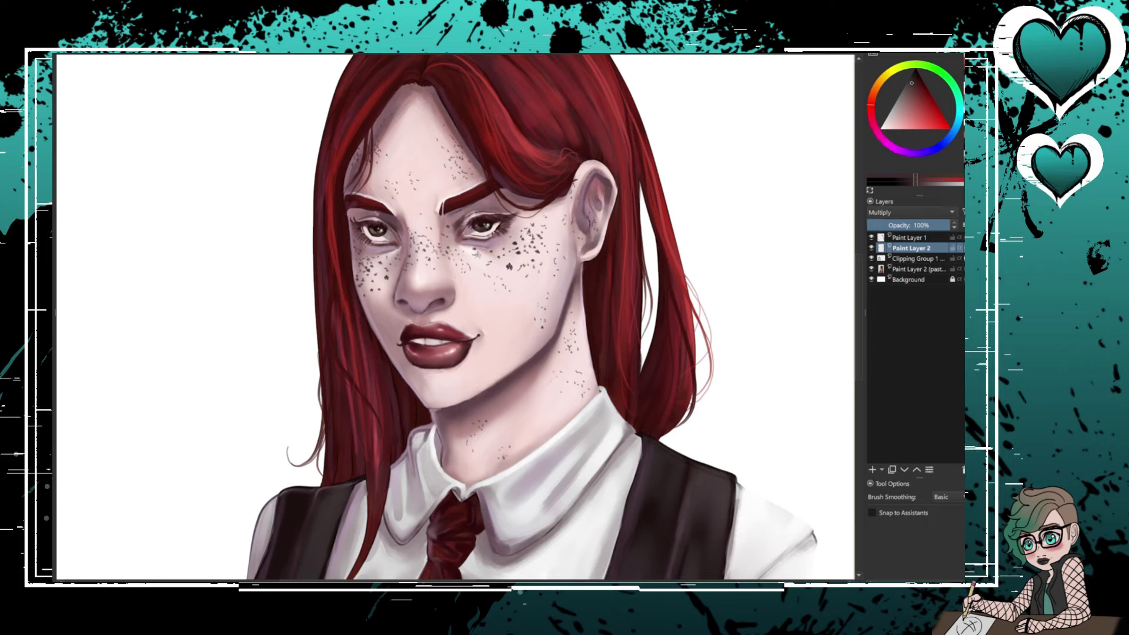
- Set the freckle layer's blending mode to Hard Overlay and its opacity to 42%
{"action": "mouse_move", "coordinate": [920, 225]}
{"action": "left_mouse_down"}
{"action": "mouse_move", "coordinate": [885, 226]}
{"action": "mouse_move", "coordinate": [902, 226]}
{"action": "left_mouse_up"}
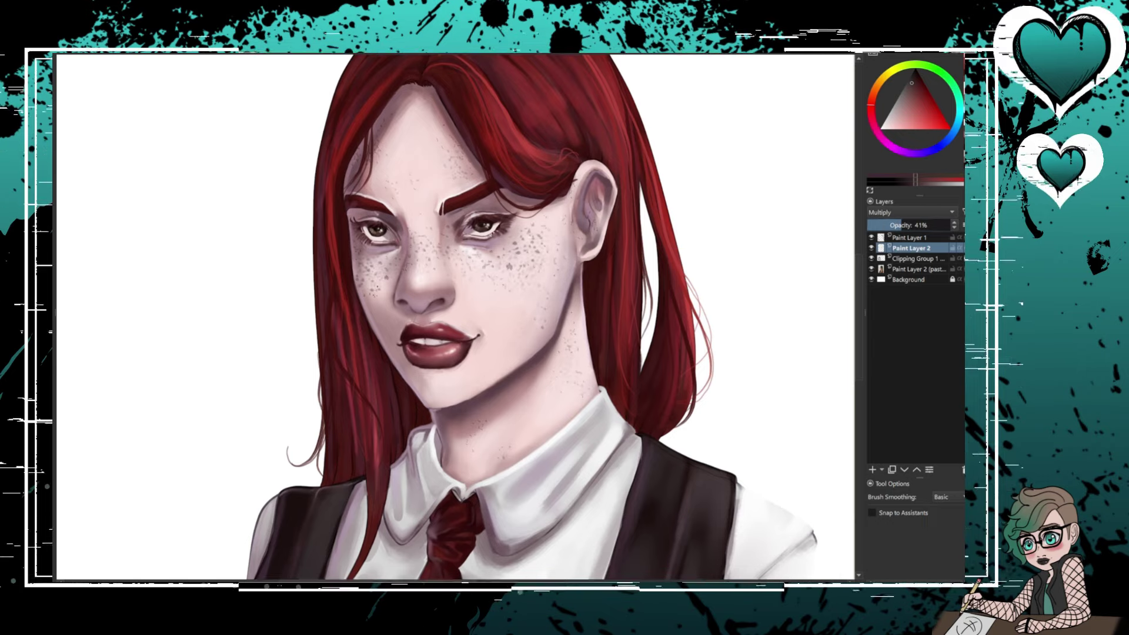
{"action": "scroll", "coordinate": [910, 213], "scroll_direction": "down", "scroll_amount": 3}
{"action": "left_click_drag", "start_coordinate": [901, 225], "coordinate": [950, 225]}
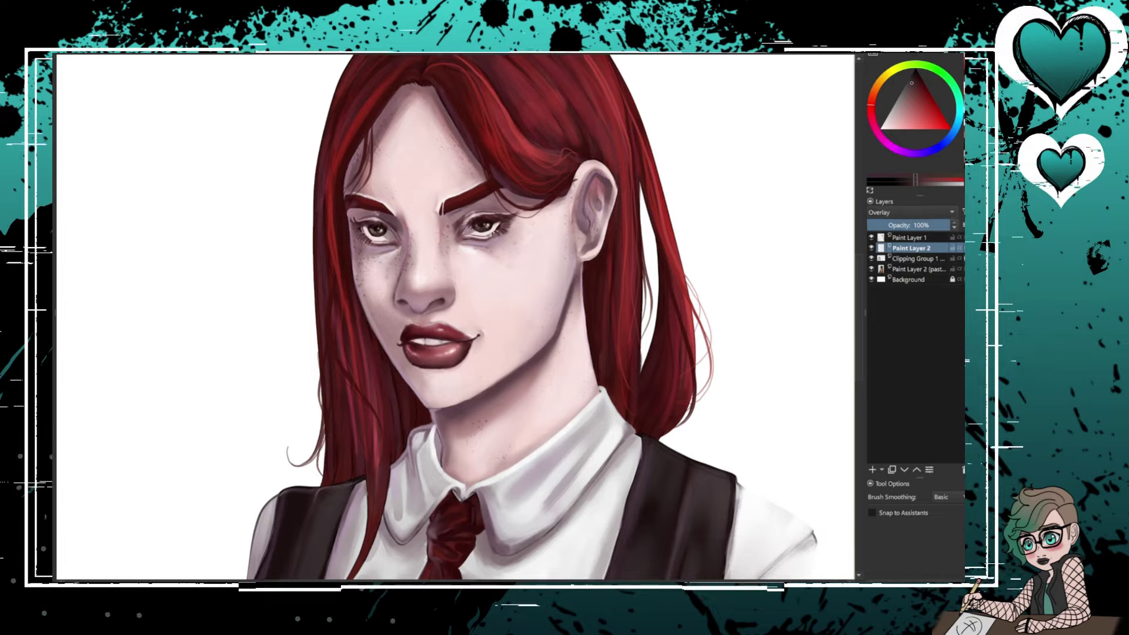
{"action": "left_click", "coordinate": [901, 225]}
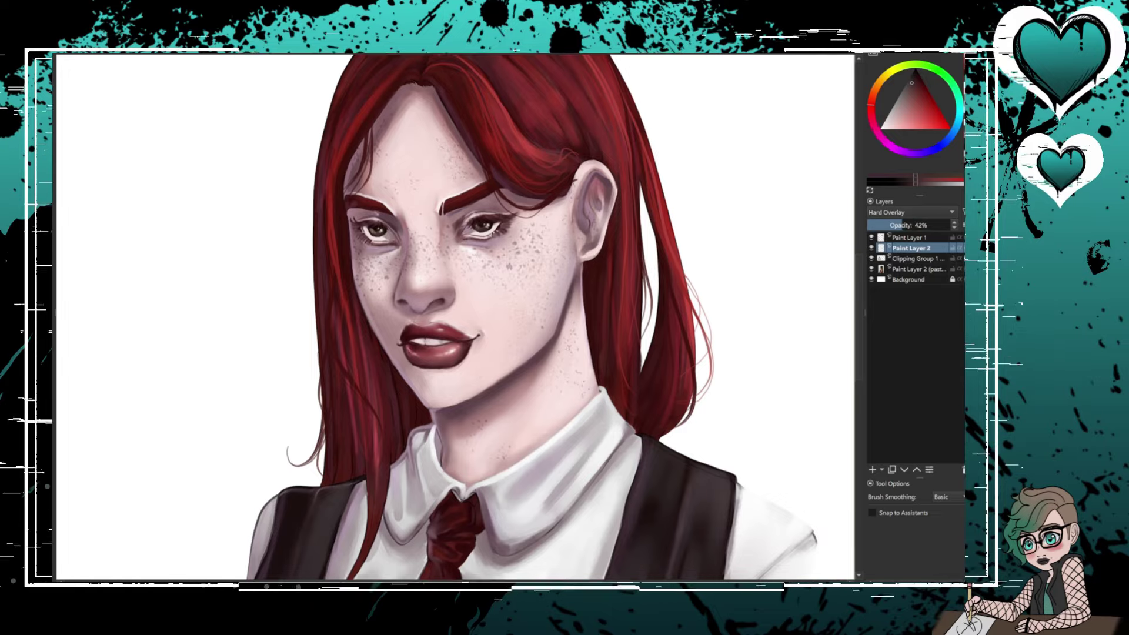
- Add a top layer in Overlay mode and paint light pink over the irises, nose and lips
{"action": "key", "text": "Insert"}
{"action": "scroll", "coordinate": [511, 317], "scroll_direction": "up", "scroll_amount": 3}
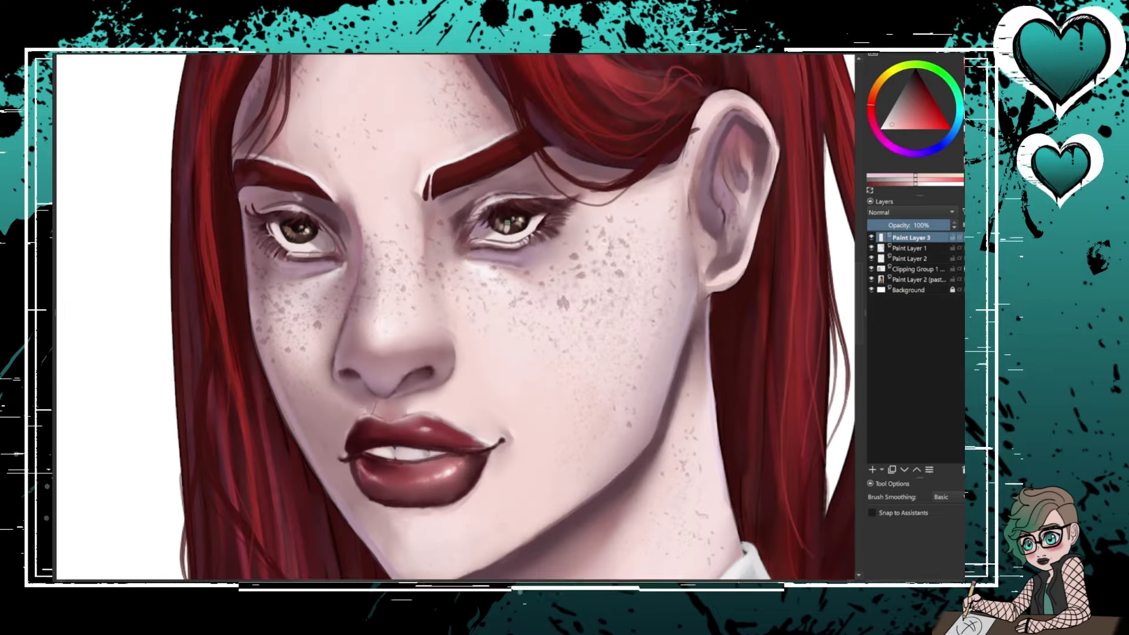
{"action": "key", "text": "alt+shift+o"}
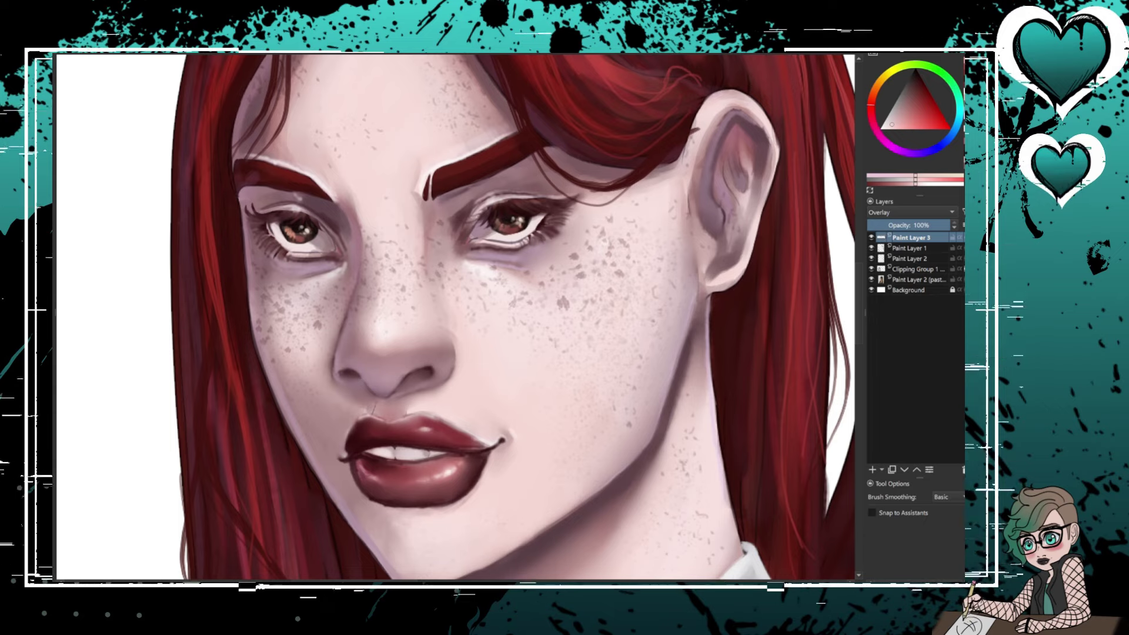
{"action": "left_click_drag", "start_coordinate": [386, 352], "coordinate": [368, 305]}
{"action": "left_click_drag", "start_coordinate": [367, 473], "coordinate": [453, 470]}
{"action": "left_click_drag", "start_coordinate": [411, 435], "coordinate": [465, 465]}
{"action": "left_click_drag", "start_coordinate": [382, 482], "coordinate": [470, 471]}
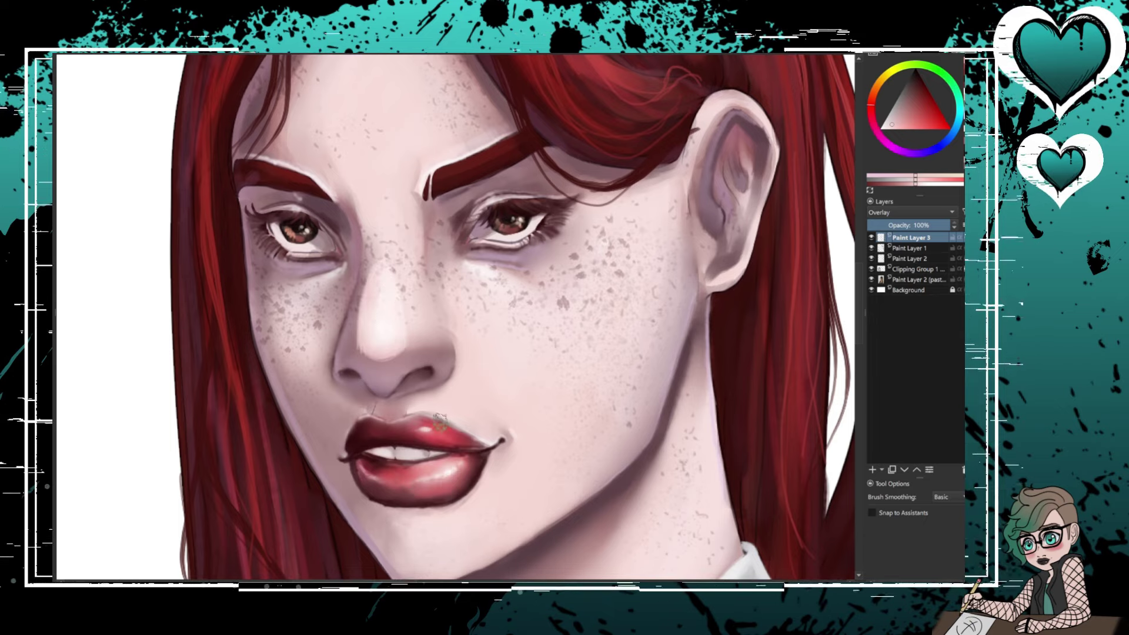
- Paint pink Overlay tints around the nostrils, eyelids, nose bridge, cheek and inner ear
{"action": "left_click_drag", "start_coordinate": [353, 371], "coordinate": [406, 357]}
{"action": "left_click_drag", "start_coordinate": [487, 261], "coordinate": [552, 244]}
{"action": "left_click_drag", "start_coordinate": [253, 250], "coordinate": [309, 276]}
{"action": "left_click_drag", "start_coordinate": [441, 182], "coordinate": [511, 229]}
{"action": "left_click_drag", "start_coordinate": [353, 223], "coordinate": [359, 329]}
{"action": "left_click_drag", "start_coordinate": [511, 235], "coordinate": [623, 306]}
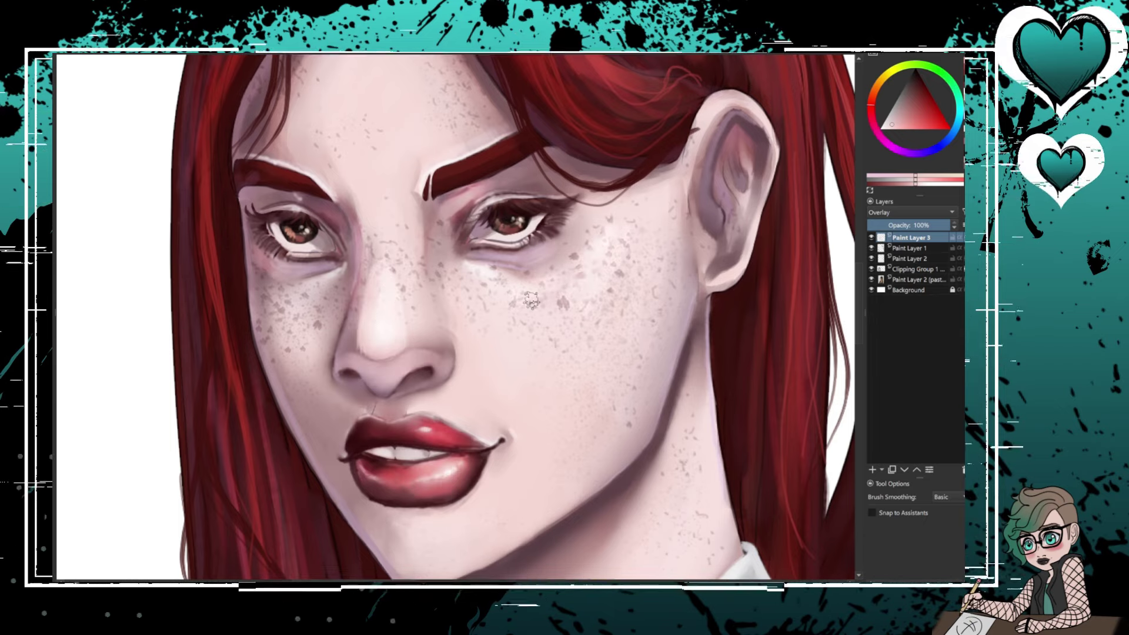
{"action": "left_click_drag", "start_coordinate": [611, 241], "coordinate": [586, 344]}
{"action": "left_click_drag", "start_coordinate": [709, 194], "coordinate": [717, 264]}
{"action": "left_click_drag", "start_coordinate": [518, 176], "coordinate": [618, 170]}
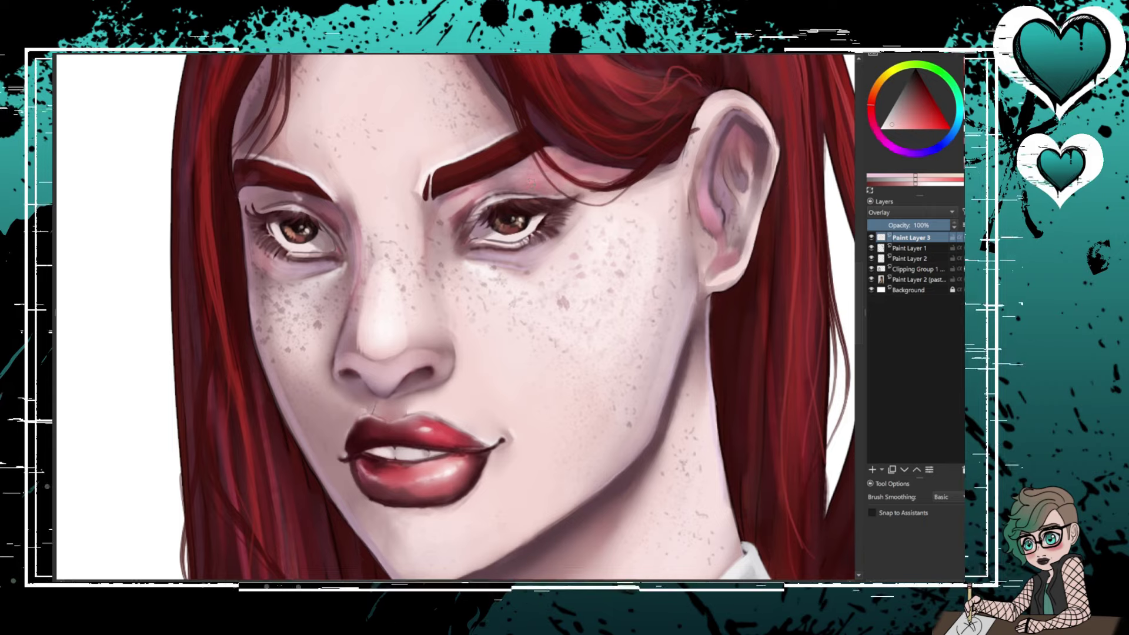
- Undo the stroke by the mouth, and paint Overlay colour along the jaw and neck edge, the ear and the forehead
{"action": "key", "text": "minus"}
{"action": "key", "text": "minus"}
{"action": "left_click_drag", "start_coordinate": [447, 420], "coordinate": [526, 470]}
{"action": "key", "text": "ctrl+z"}
{"action": "mouse_move", "coordinate": [579, 314]}
{"action": "left_mouse_down"}
{"action": "mouse_move", "coordinate": [566, 370]}
{"action": "mouse_move", "coordinate": [585, 459]}
{"action": "left_mouse_up"}
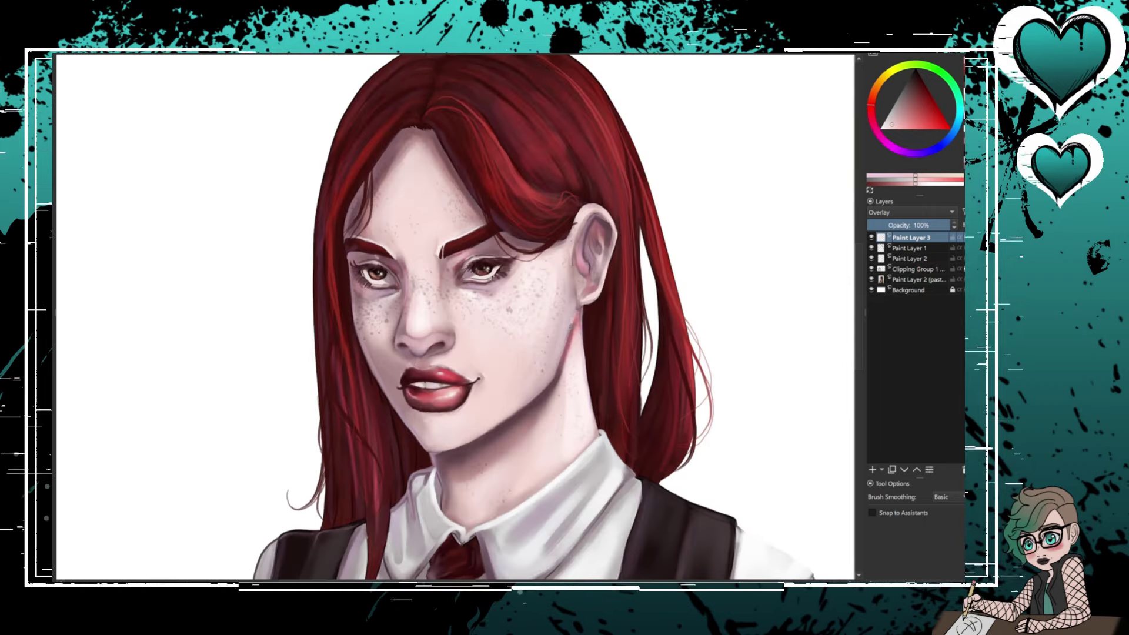
{"action": "left_click_drag", "start_coordinate": [606, 241], "coordinate": [579, 291]}
{"action": "left_click_drag", "start_coordinate": [424, 165], "coordinate": [473, 235]}
- Brighten the red hair with Overlay strokes on the crown, fringe, back hair and long front strands
{"action": "scroll", "coordinate": [447, 294], "scroll_direction": "up", "scroll_amount": 3}
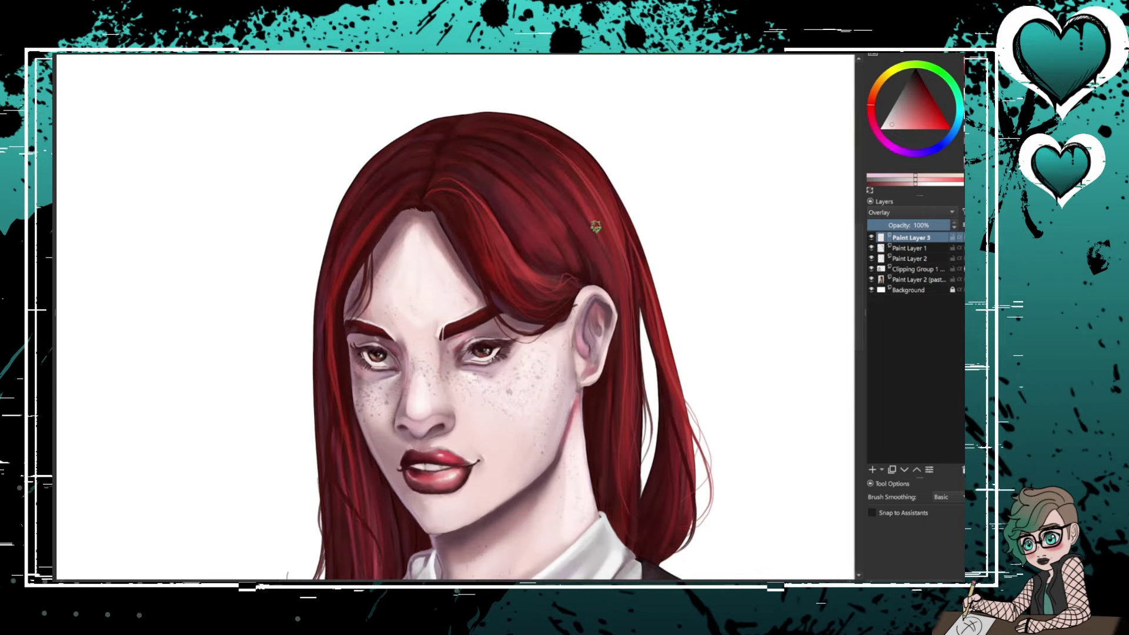
{"action": "mouse_move", "coordinate": [611, 164]}
{"action": "left_mouse_down"}
{"action": "mouse_move", "coordinate": [586, 244]}
{"action": "mouse_move", "coordinate": [512, 267]}
{"action": "left_mouse_up"}
{"action": "left_click_drag", "start_coordinate": [623, 341], "coordinate": [611, 447]}
{"action": "scroll", "coordinate": [353, 294], "scroll_direction": "down", "scroll_amount": 3}
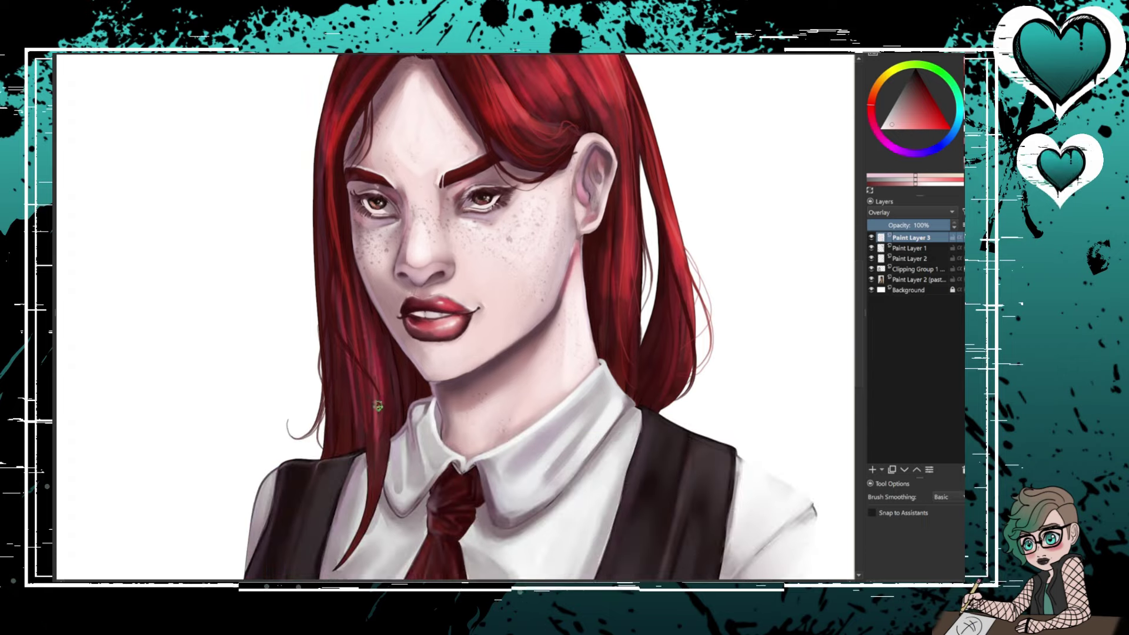
{"action": "left_click_drag", "start_coordinate": [382, 335], "coordinate": [362, 409]}
{"action": "scroll", "coordinate": [452, 318], "scroll_direction": "up", "scroll_amount": 3}
{"action": "left_click_drag", "start_coordinate": [564, 130], "coordinate": [532, 187]}
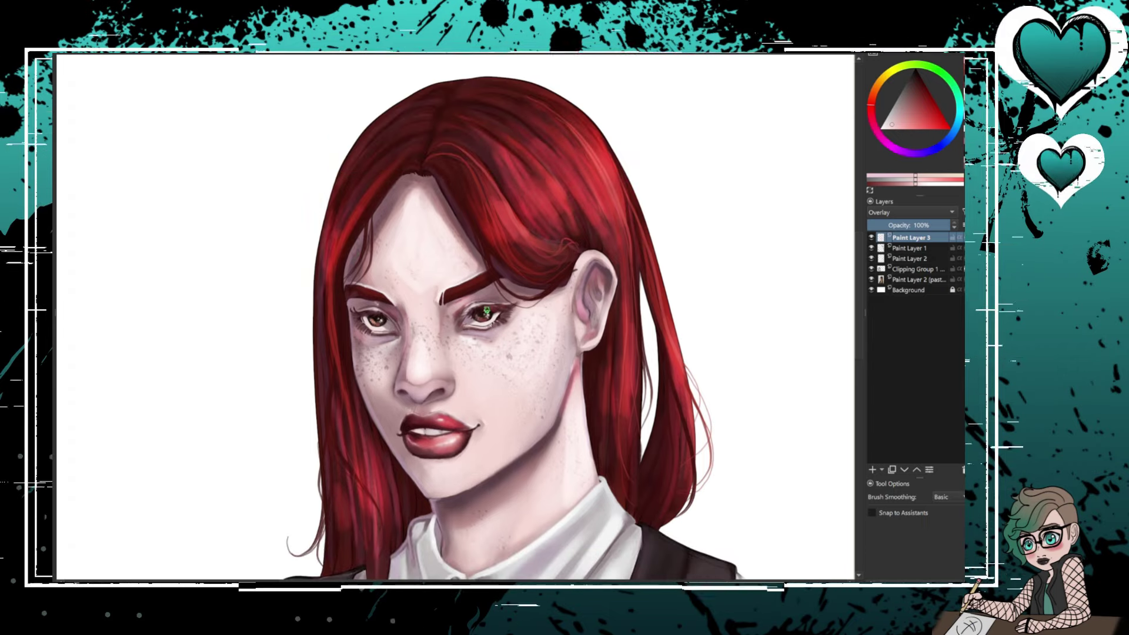
{"action": "scroll", "coordinate": [453, 318], "scroll_direction": "down", "scroll_amount": 3}
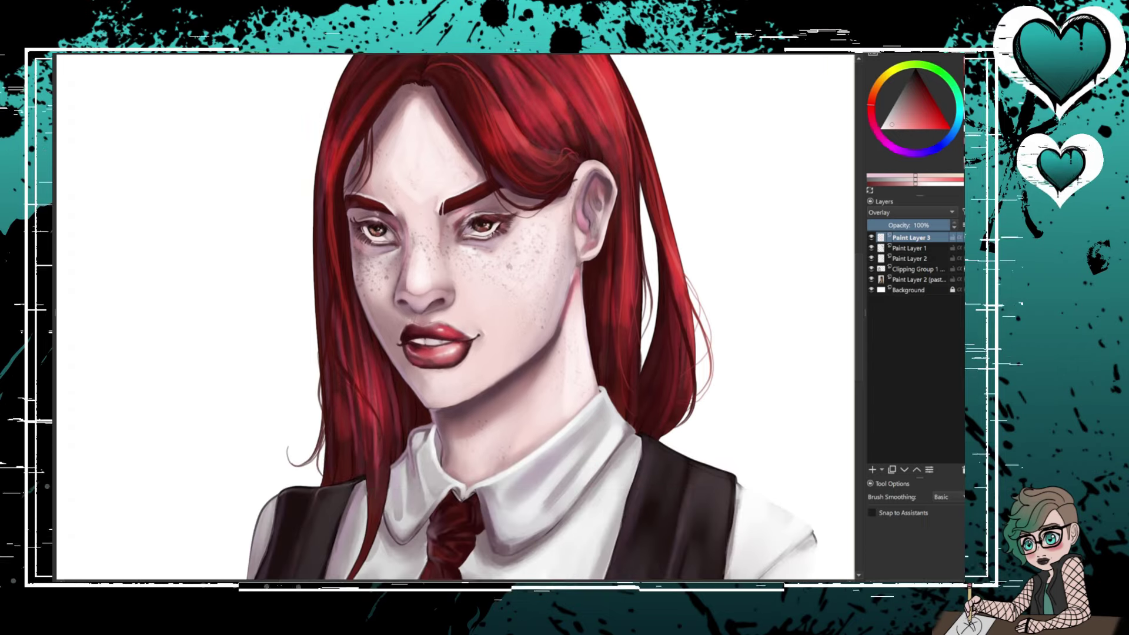
{"action": "left_click_drag", "start_coordinate": [397, 337], "coordinate": [377, 358]}
- Paint Overlay colour on the collar, tie and both sides of the vest to bring out red and purple tones
{"action": "scroll", "coordinate": [453, 318], "scroll_direction": "down", "scroll_amount": 3}
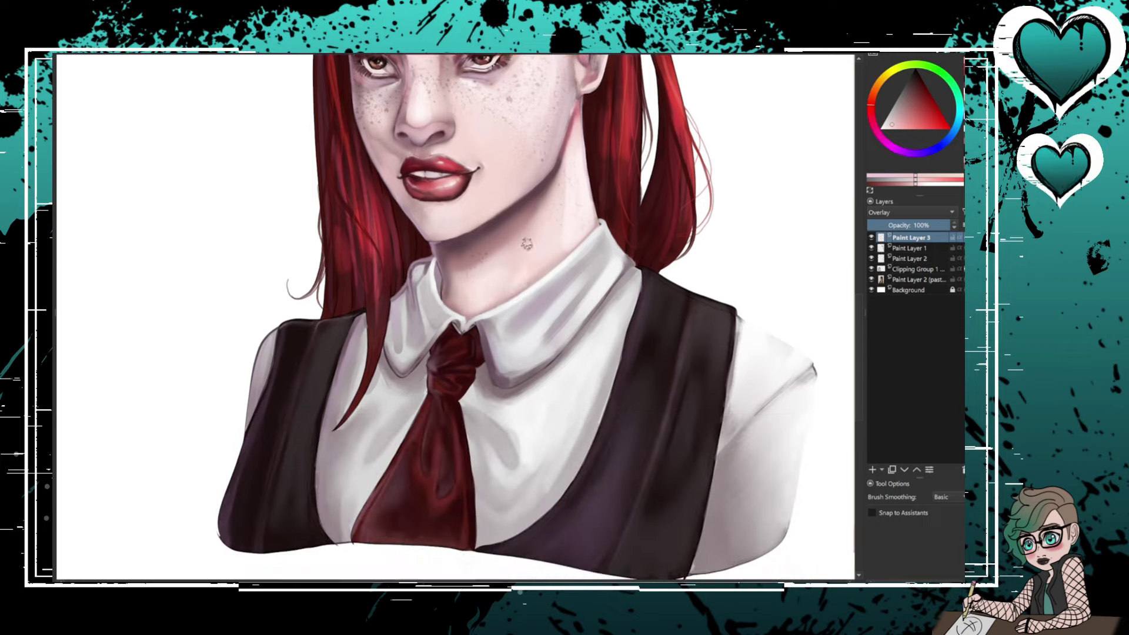
{"action": "mouse_move", "coordinate": [526, 259]}
{"action": "left_mouse_down"}
{"action": "mouse_move", "coordinate": [553, 286]}
{"action": "mouse_move", "coordinate": [527, 326]}
{"action": "left_mouse_up"}
{"action": "mouse_move", "coordinate": [461, 360]}
{"action": "left_mouse_down"}
{"action": "mouse_move", "coordinate": [450, 394]}
{"action": "mouse_move", "coordinate": [429, 397]}
{"action": "mouse_move", "coordinate": [405, 471]}
{"action": "mouse_move", "coordinate": [446, 447]}
{"action": "mouse_move", "coordinate": [515, 465]}
{"action": "mouse_move", "coordinate": [479, 494]}
{"action": "left_mouse_up"}
{"action": "left_click_drag", "start_coordinate": [291, 353], "coordinate": [235, 518]}
{"action": "left_click_drag", "start_coordinate": [588, 464], "coordinate": [565, 529]}
{"action": "left_click_drag", "start_coordinate": [612, 479], "coordinate": [558, 529]}
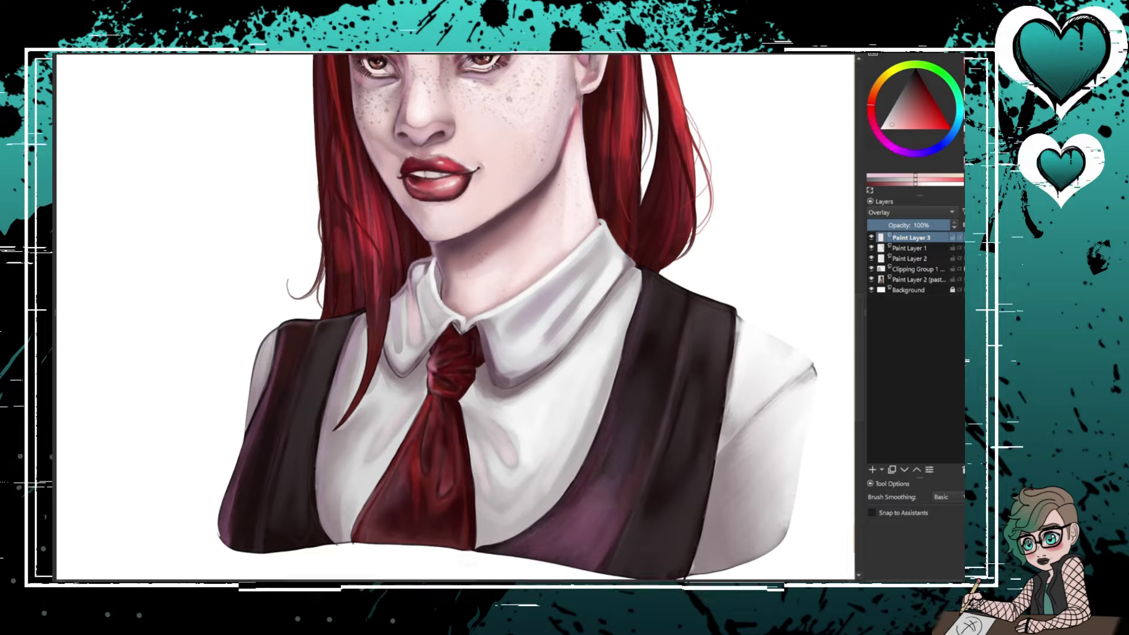
- Lower the Overlay layer's opacity to 73% and check the whole portrait
{"action": "scroll", "coordinate": [529, 353], "scroll_direction": "up", "scroll_amount": 2}
{"action": "left_click", "coordinate": [928, 225]}
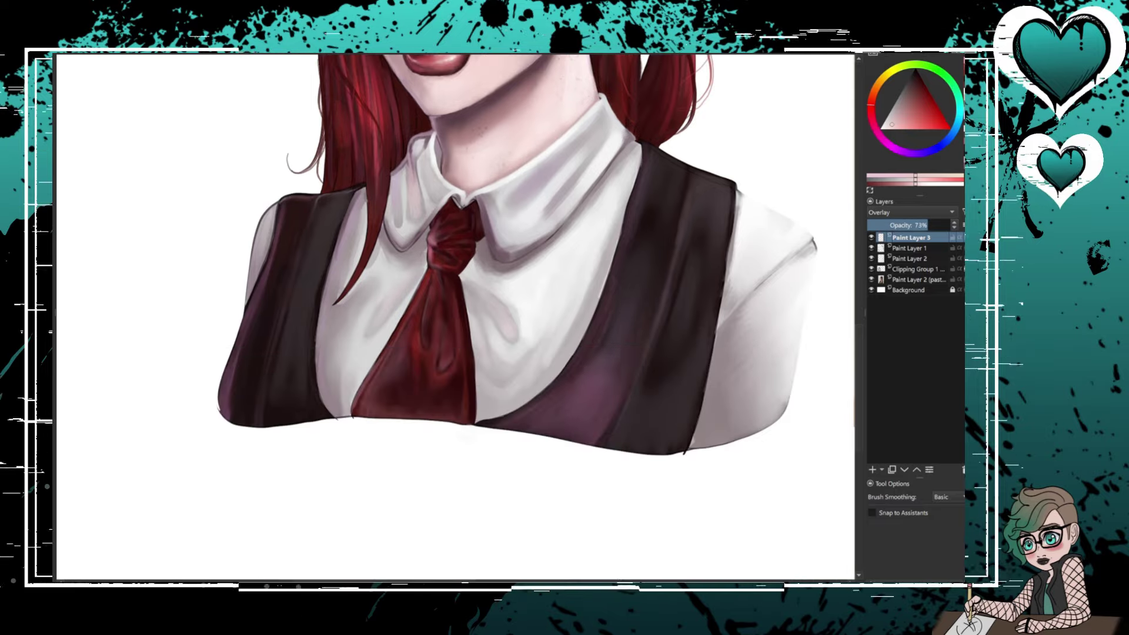
{"action": "scroll", "coordinate": [518, 317], "scroll_direction": "down", "scroll_amount": 4}
{"action": "scroll", "coordinate": [512, 318], "scroll_direction": "up", "scroll_amount": 4}
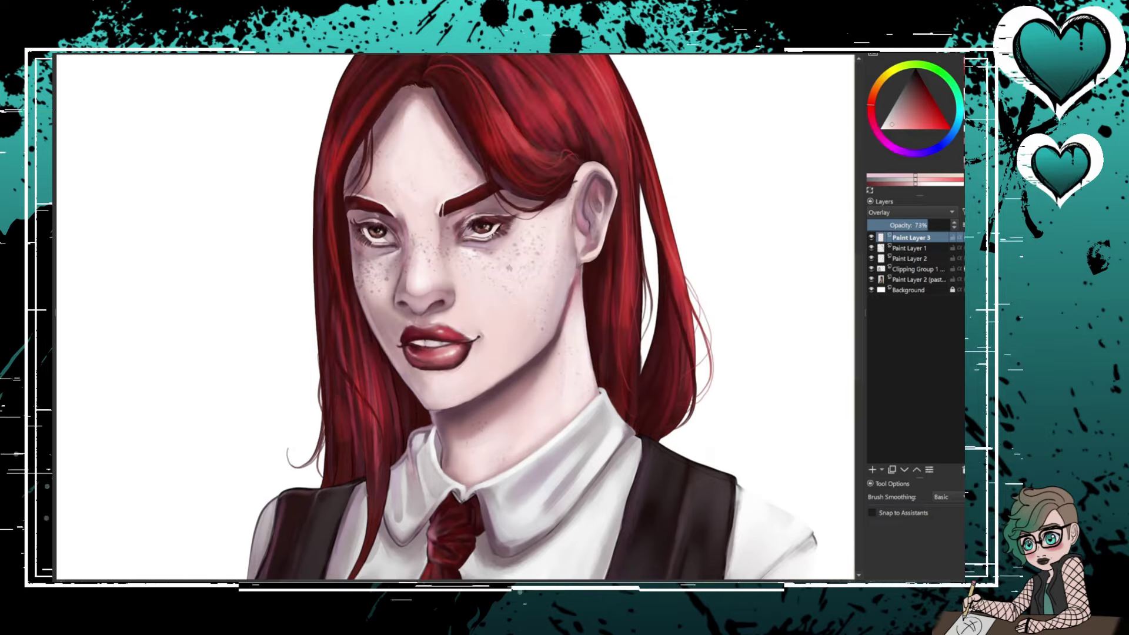
{"action": "scroll", "coordinate": [511, 317], "scroll_direction": "down", "scroll_amount": 2}
{"action": "scroll", "coordinate": [456, 317], "scroll_direction": "up", "scroll_amount": 3}
- Add a new layer, paint pale blue over both eyes, and set the layer to Screen at 28% opacity
{"action": "key", "text": "Insert"}
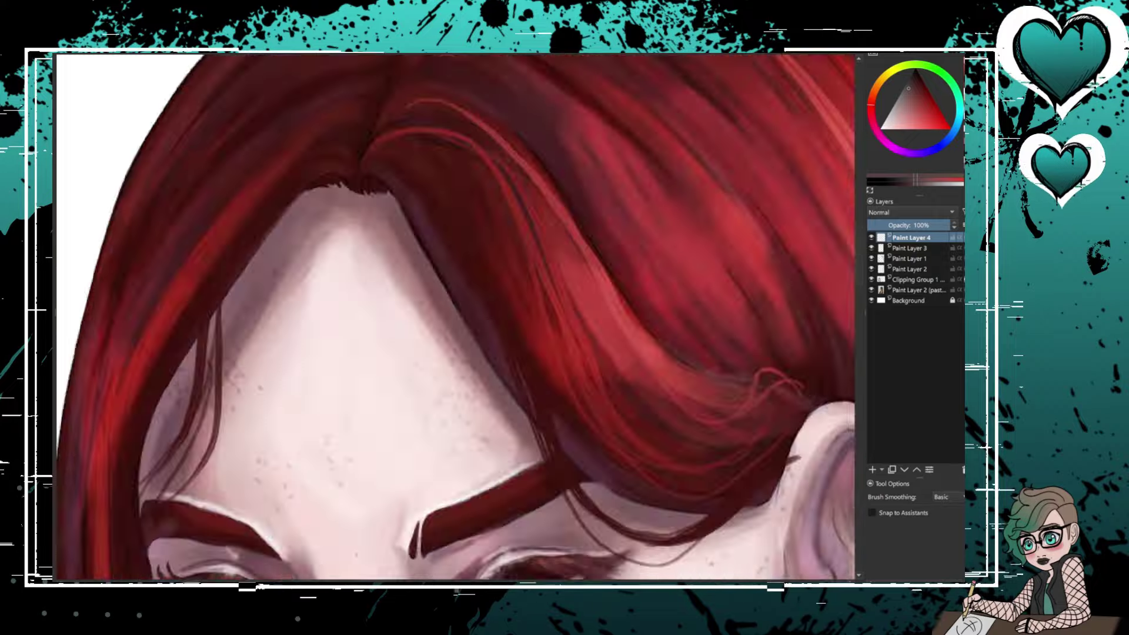
{"action": "scroll", "coordinate": [455, 317], "scroll_direction": "up", "scroll_amount": 3}
{"action": "left_click", "coordinate": [900, 128]}
{"action": "left_click_drag", "start_coordinate": [500, 218], "coordinate": [555, 205]}
{"action": "mouse_move", "coordinate": [214, 226]}
{"action": "left_mouse_down"}
{"action": "mouse_move", "coordinate": [264, 211]}
{"action": "mouse_move", "coordinate": [235, 223]}
{"action": "left_mouse_up"}
{"action": "mouse_move", "coordinate": [502, 214]}
{"action": "left_mouse_down"}
{"action": "mouse_move", "coordinate": [556, 200]}
{"action": "mouse_move", "coordinate": [535, 195]}
{"action": "left_mouse_up"}
{"action": "left_click_drag", "start_coordinate": [240, 209], "coordinate": [261, 223]}
{"action": "left_click", "coordinate": [910, 212]}
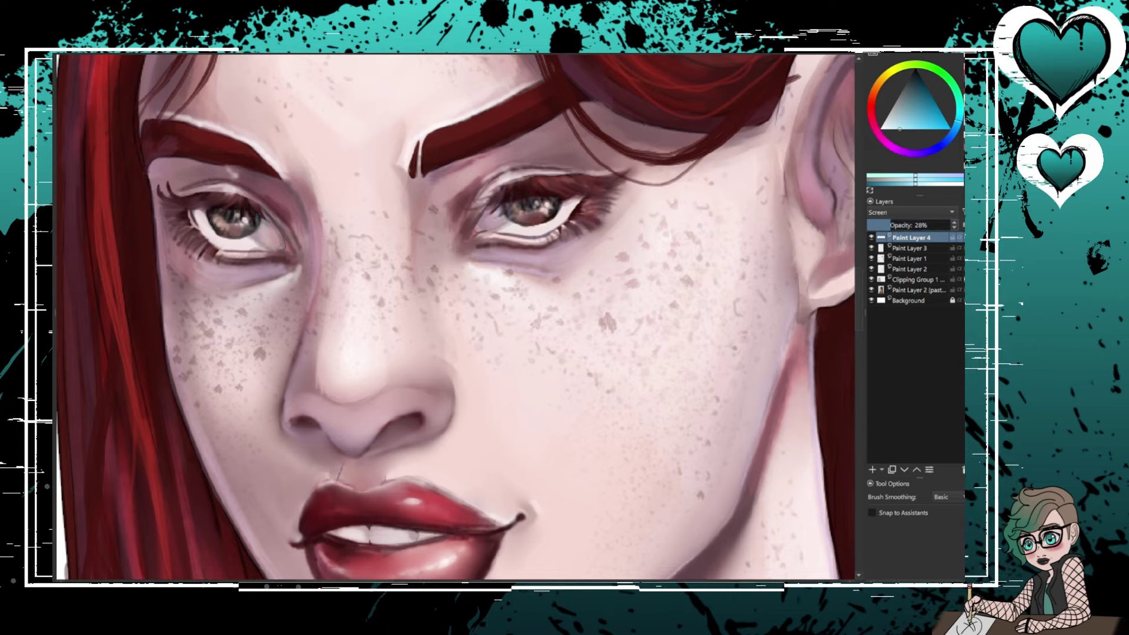
- Add two new layers and paint light highlights in both irises and pale touches on the whites of the eyes
{"action": "left_click_drag", "start_coordinate": [947, 225], "coordinate": [900, 225]}
{"action": "key", "text": "Insert"}
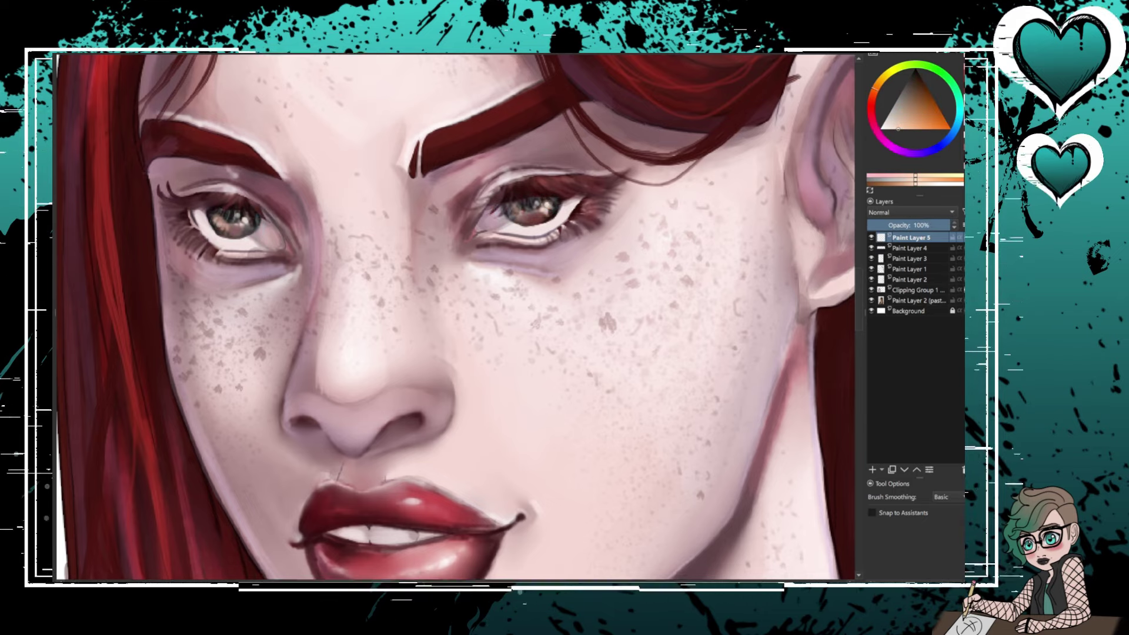
{"action": "left_click", "coordinate": [231, 219], "text": "ctrl"}
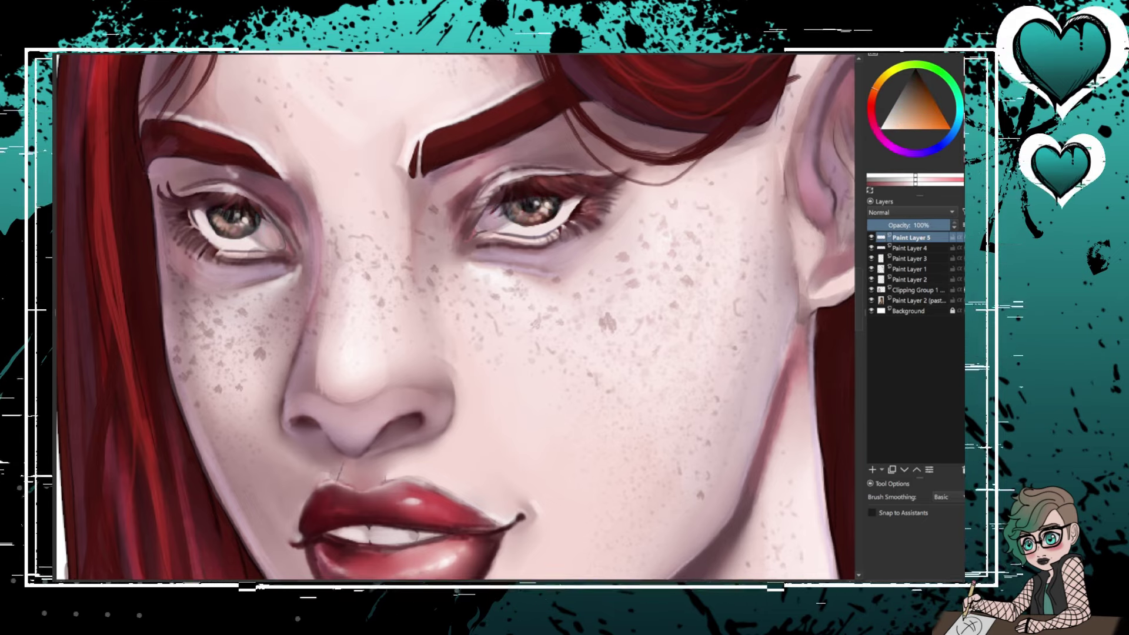
{"action": "key", "text": "Insert"}
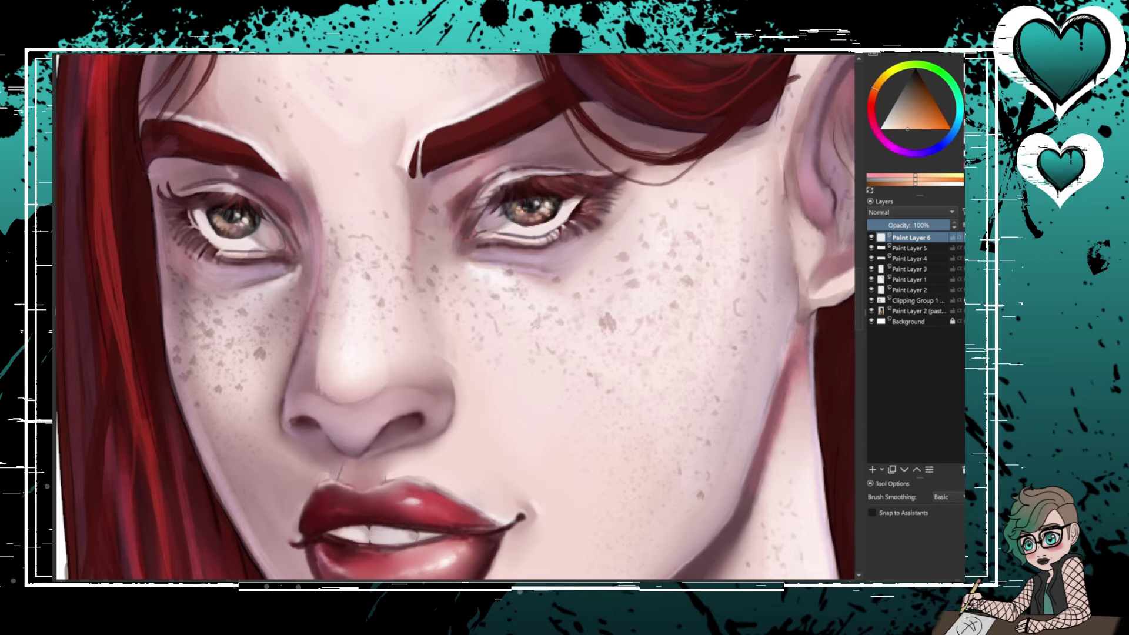
{"action": "left_click", "coordinate": [528, 200], "text": "ctrl"}
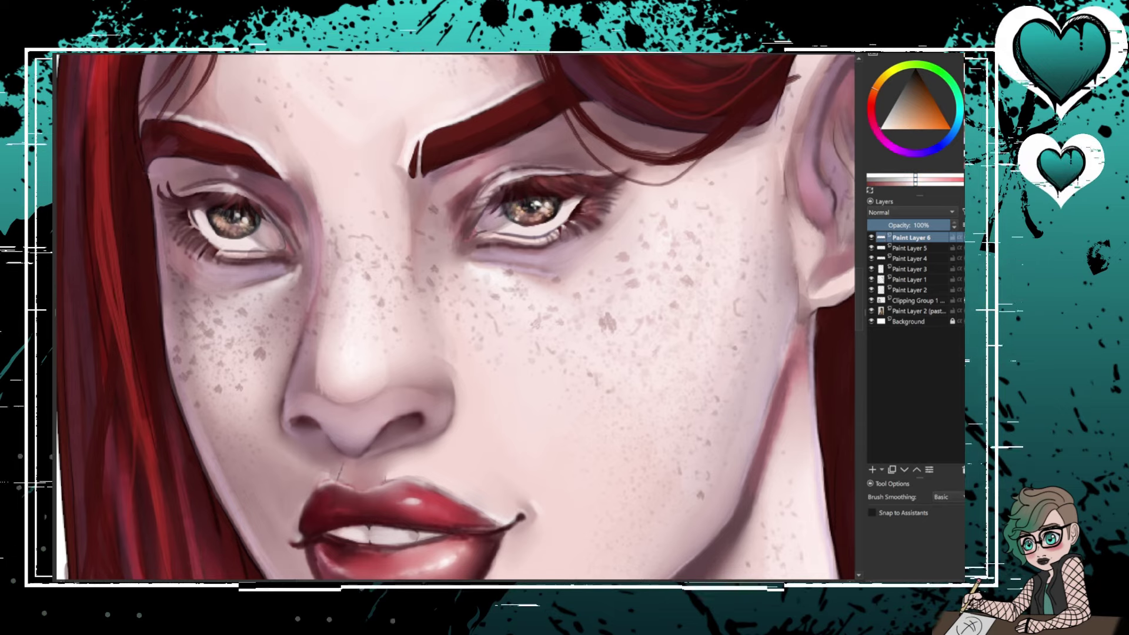
{"action": "left_click_drag", "start_coordinate": [252, 242], "coordinate": [277, 233]}
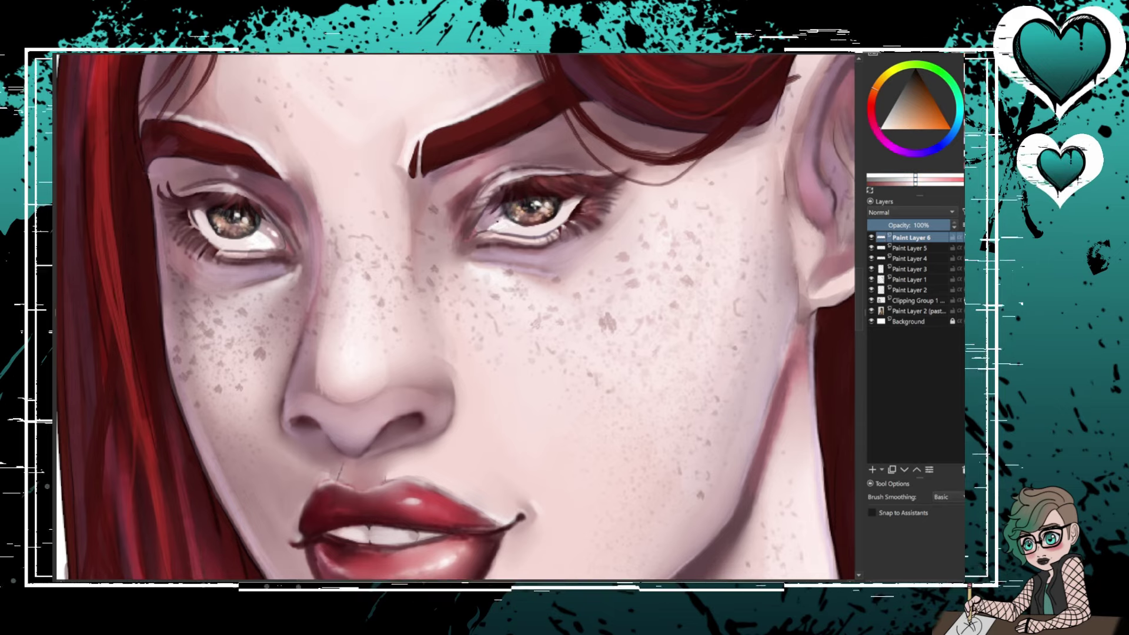
- Add fine light strokes along the upper lids and lashes of both eyes
{"action": "left_click_drag", "start_coordinate": [244, 200], "coordinate": [219, 199]}
{"action": "left_click_drag", "start_coordinate": [605, 176], "coordinate": [488, 197]}
{"action": "left_click_drag", "start_coordinate": [571, 181], "coordinate": [529, 189]}
{"action": "key", "text": "minus"}
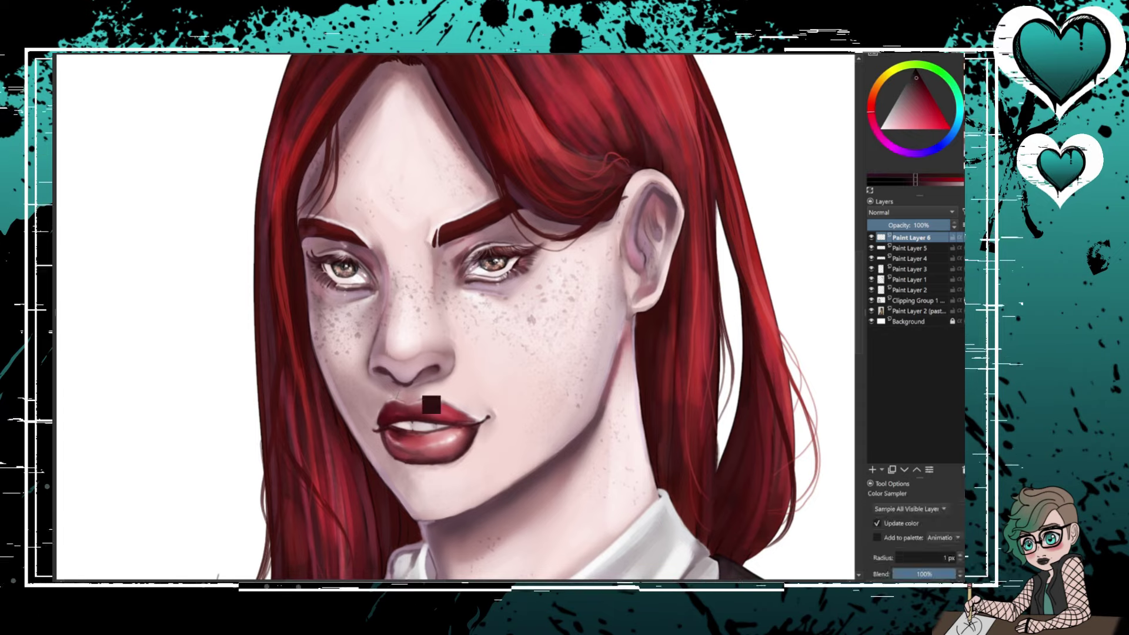
{"action": "left_click", "coordinate": [438, 370]}
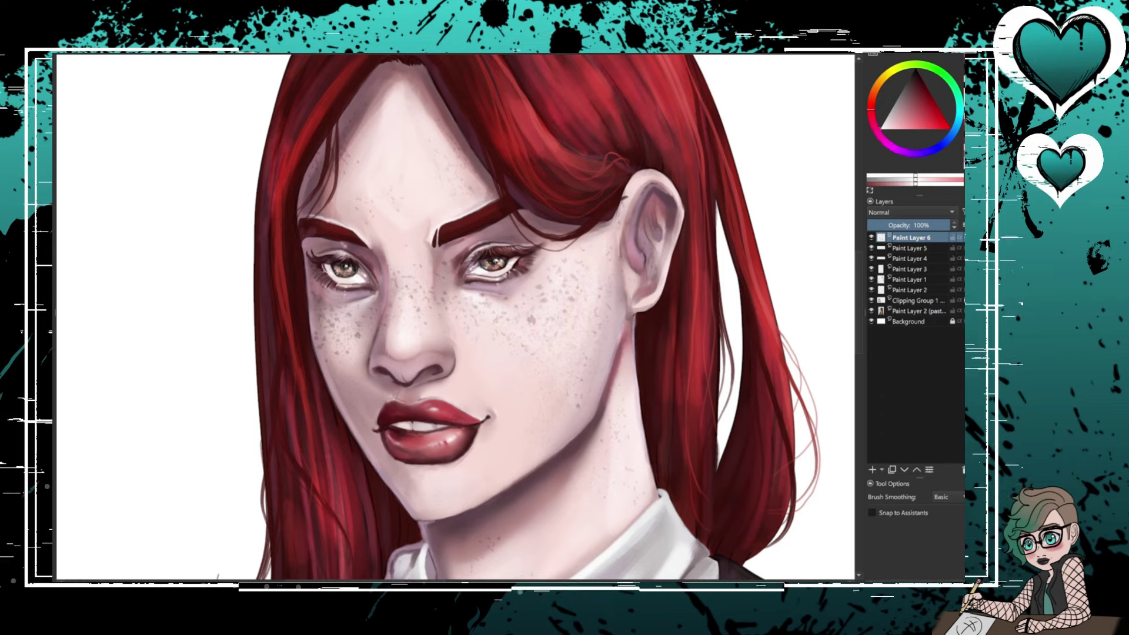
- Add a new layer and paint bright red hair strokes, followed by dark red ones, on both eyebrows
{"action": "key", "text": "Insert"}
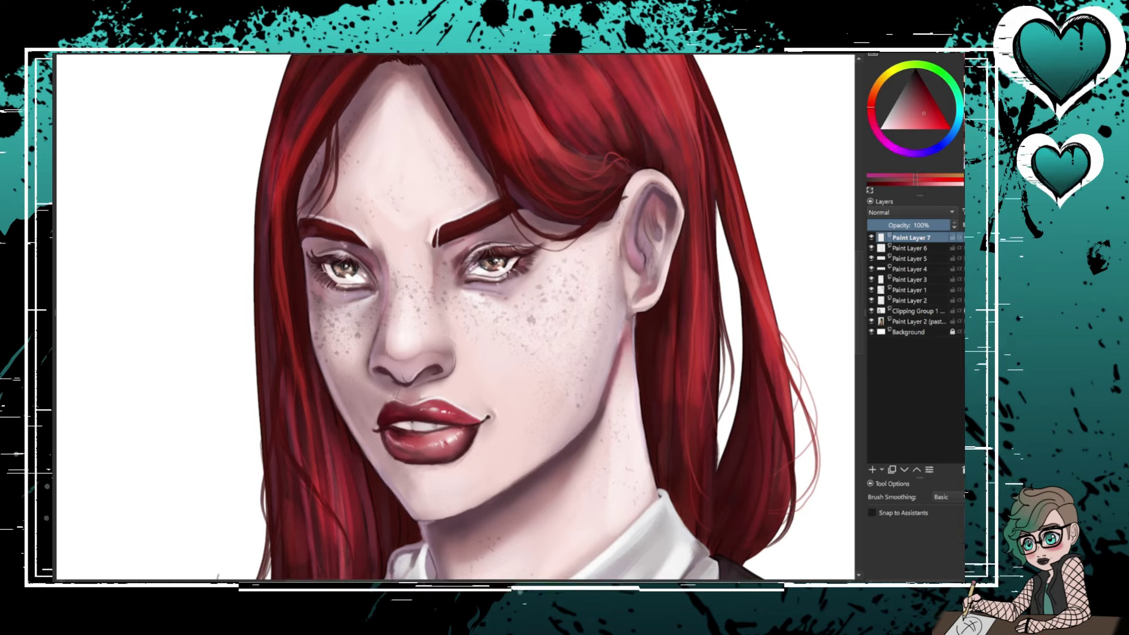
{"action": "left_click_drag", "start_coordinate": [448, 234], "coordinate": [498, 206]}
{"action": "left_click_drag", "start_coordinate": [305, 225], "coordinate": [352, 236]}
{"action": "left_click", "coordinate": [917, 83]}
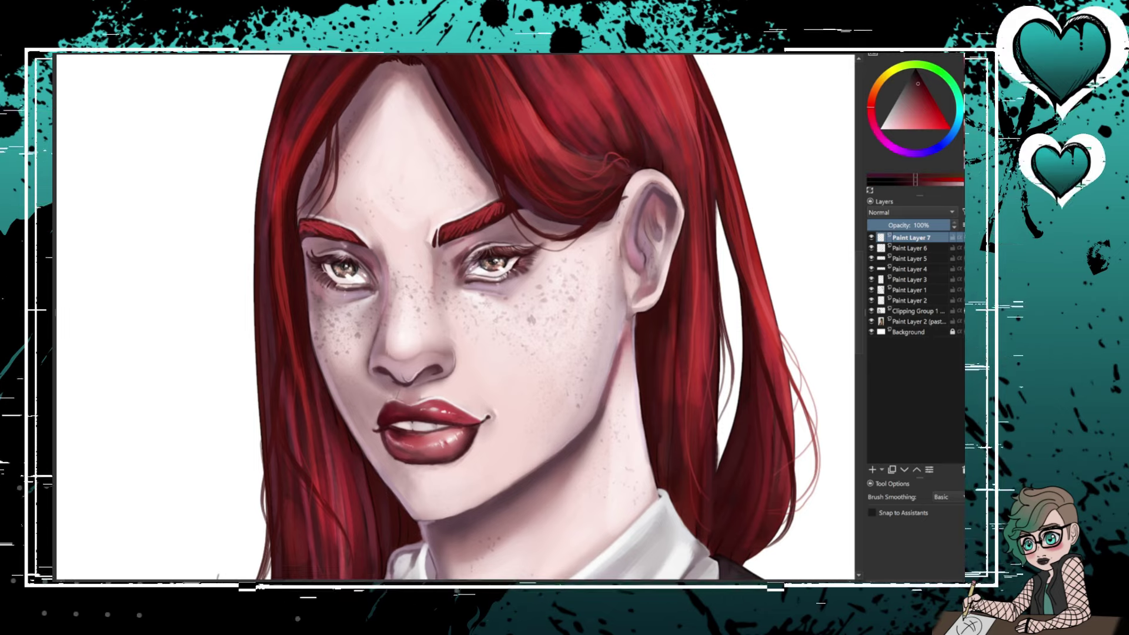
{"action": "left_click_drag", "start_coordinate": [445, 237], "coordinate": [488, 207]}
{"action": "left_click_drag", "start_coordinate": [301, 224], "coordinate": [336, 235]}
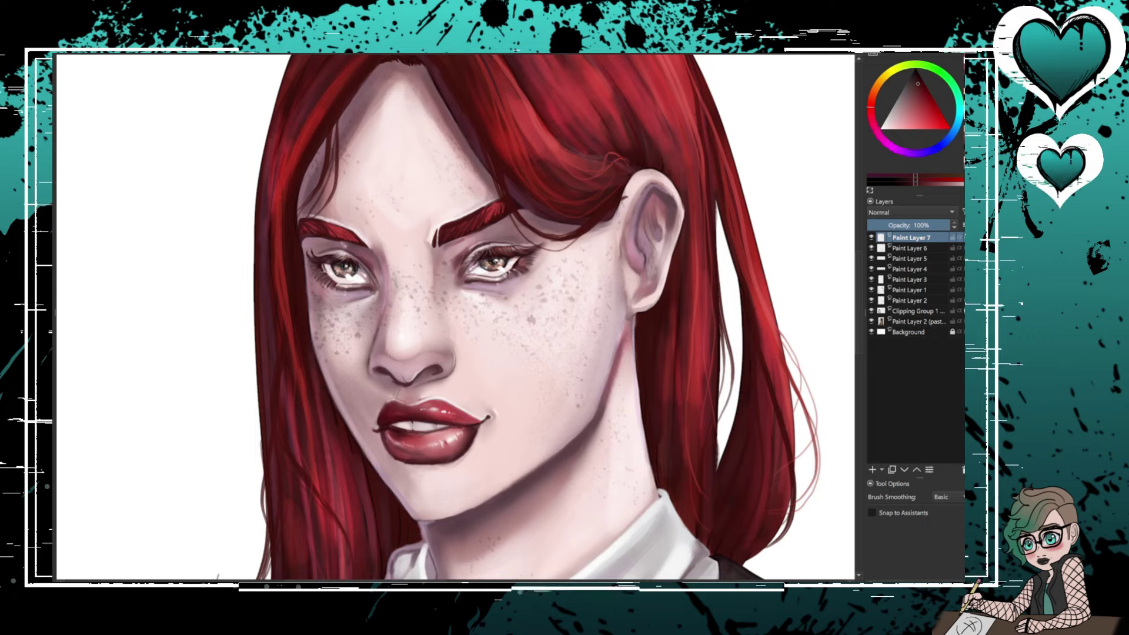
- Sample a pale skin tone and paint light edges along the jawline and around the lips
{"action": "scroll", "coordinate": [479, 339], "scroll_direction": "down", "scroll_amount": 3}
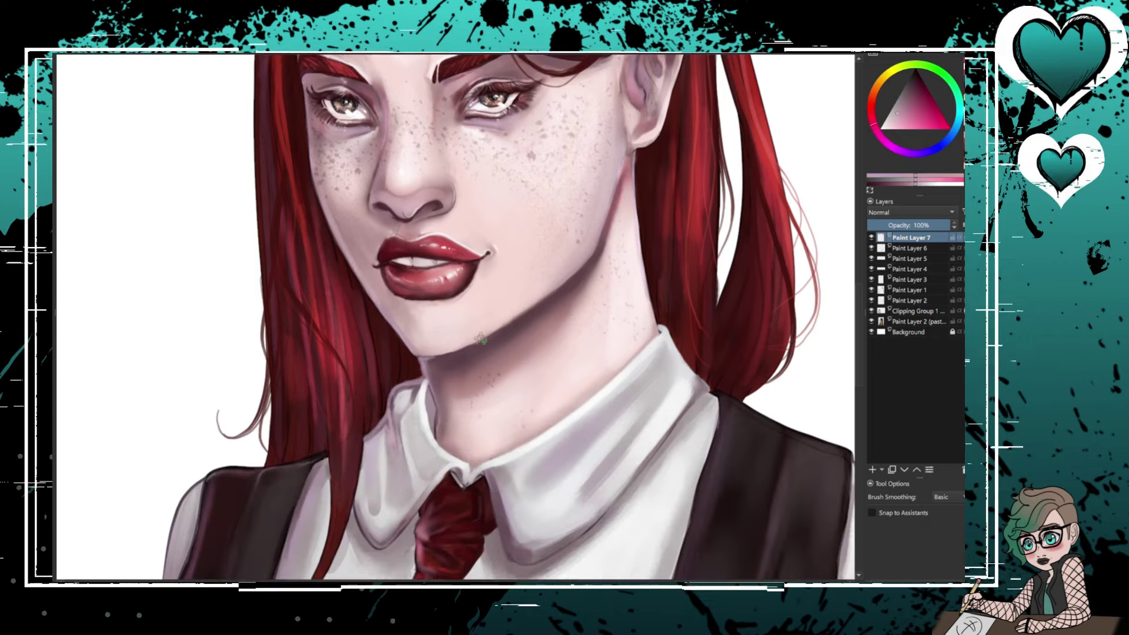
{"action": "left_click", "coordinate": [494, 327], "text": "ctrl"}
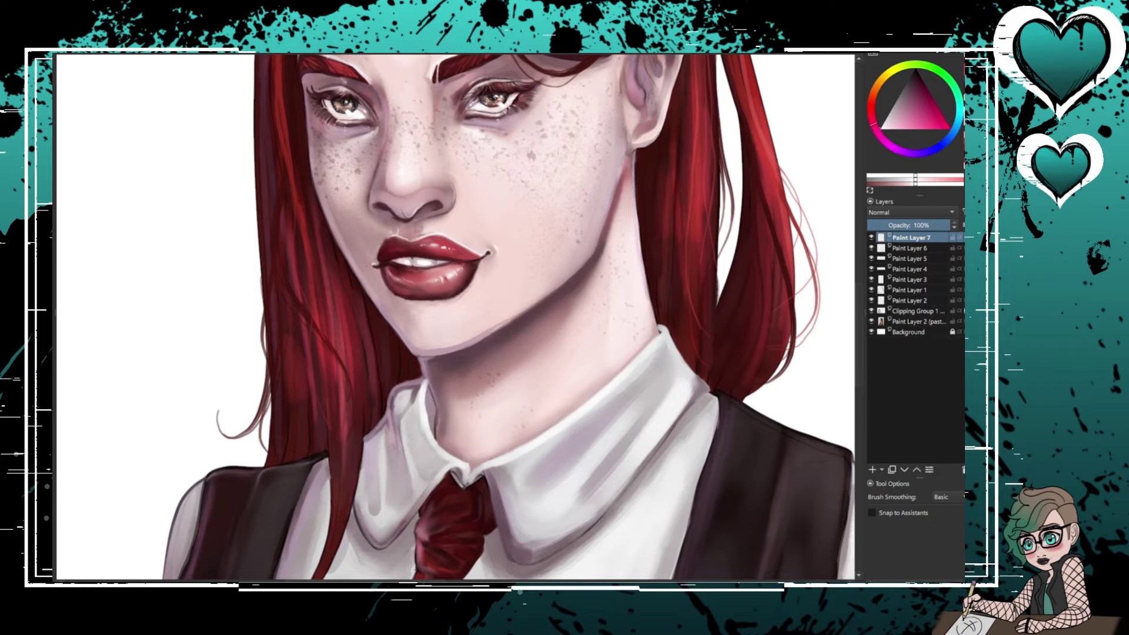
{"action": "scroll", "coordinate": [438, 353], "scroll_direction": "up", "scroll_amount": 3}
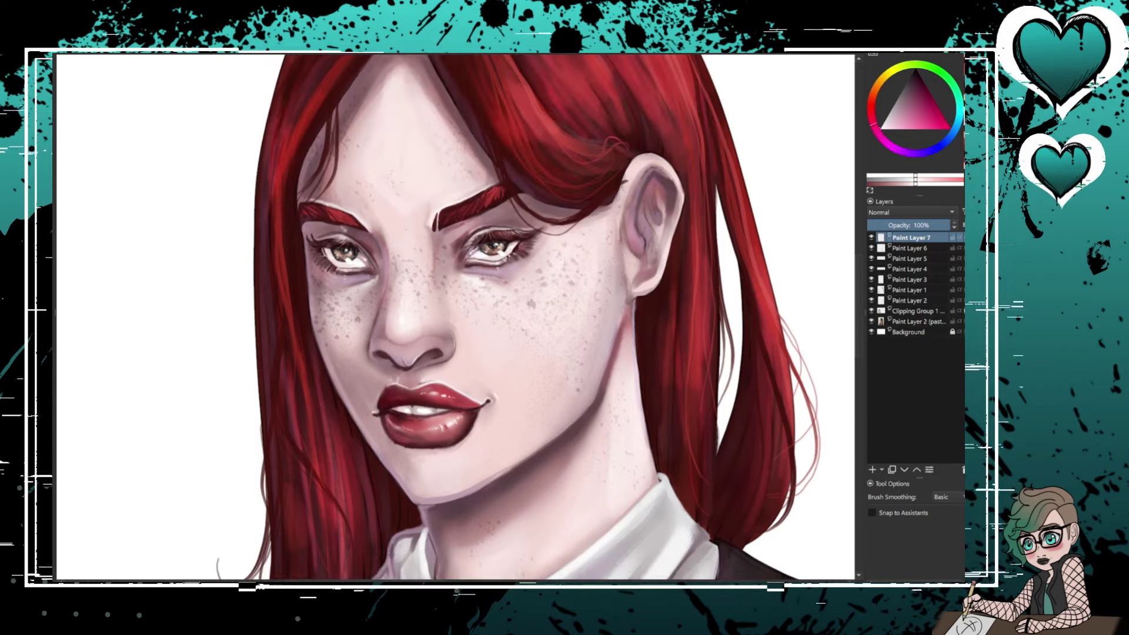
{"action": "scroll", "coordinate": [455, 318], "scroll_direction": "down", "scroll_amount": 5}
{"action": "scroll", "coordinate": [455, 317], "scroll_direction": "up", "scroll_amount": 5}
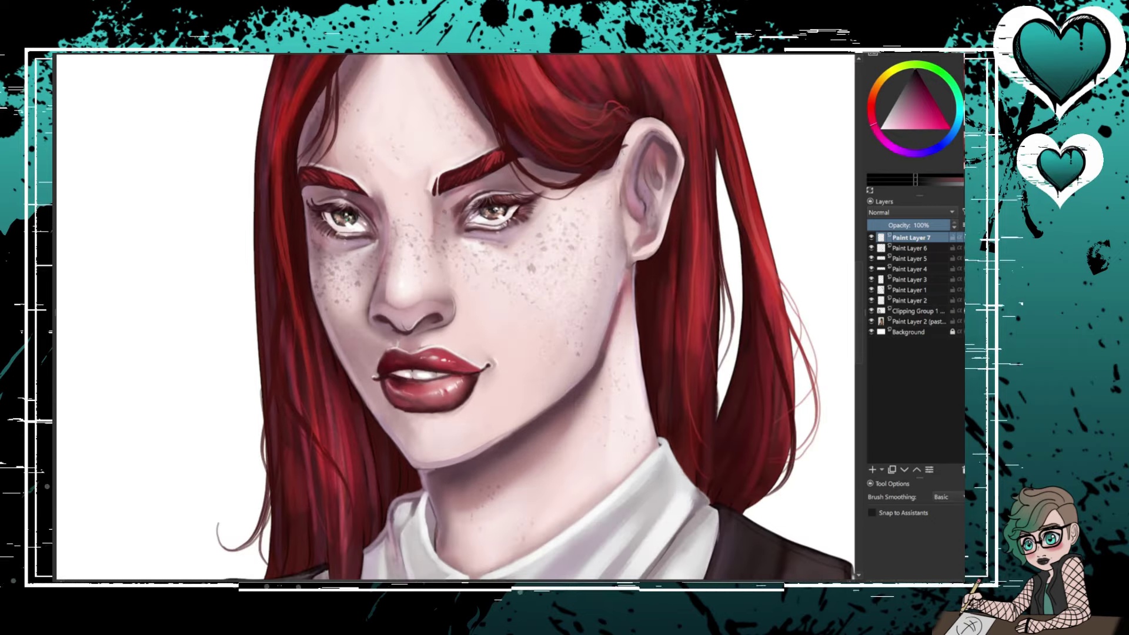
{"action": "scroll", "coordinate": [455, 317], "scroll_direction": "down", "scroll_amount": 5}
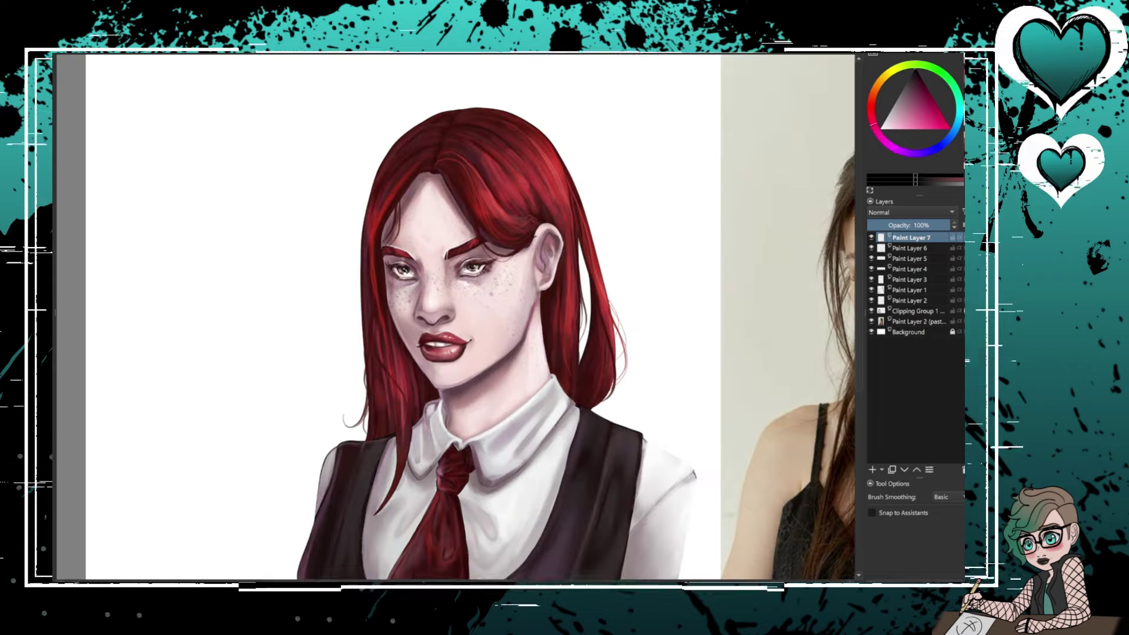
{"action": "key", "text": "Insert"}
{"action": "left_click_drag", "start_coordinate": [517, 141], "coordinate": [553, 194]}
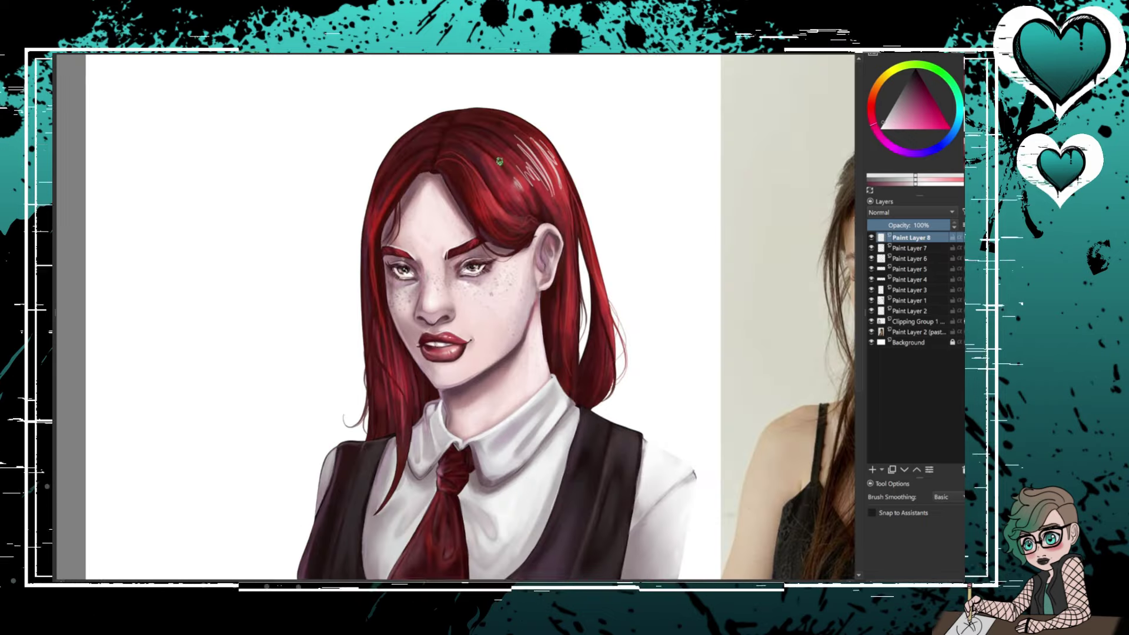
{"action": "key", "text": "ctrl+z"}
{"action": "key", "text": "ctrl+z"}
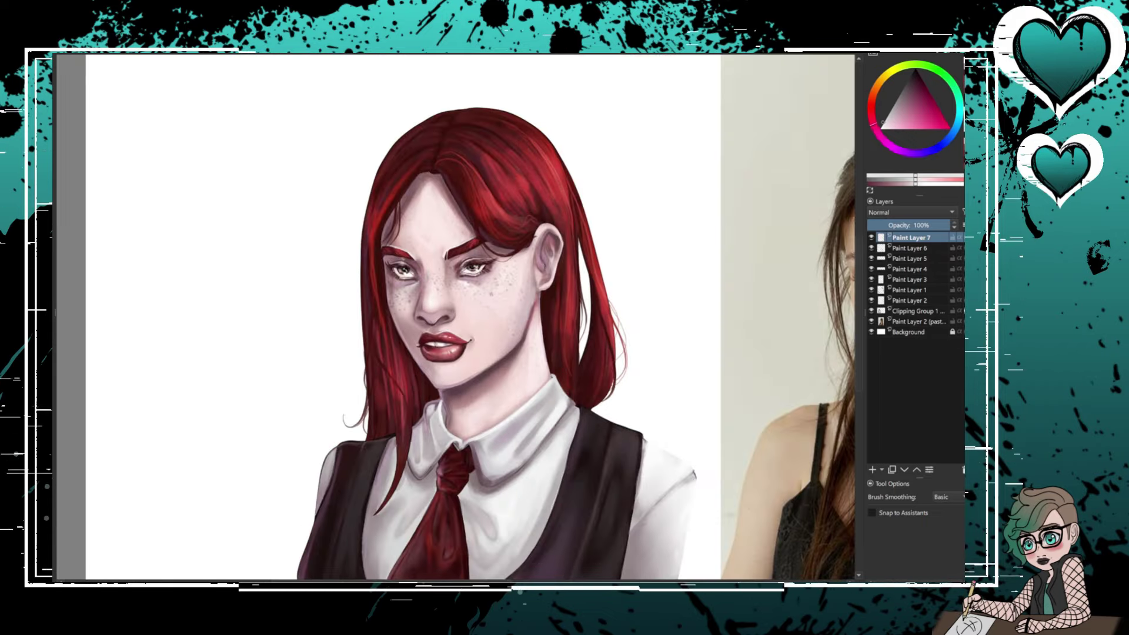
- Merge all paint layers with the clipping group beneath them and put the merged artwork in a new clipping group
{"action": "scroll", "coordinate": [456, 317], "scroll_direction": "down", "scroll_amount": 3}
{"action": "scroll", "coordinate": [456, 318], "scroll_direction": "up", "scroll_amount": 3}
{"action": "left_click", "coordinate": [917, 311], "text": "shift"}
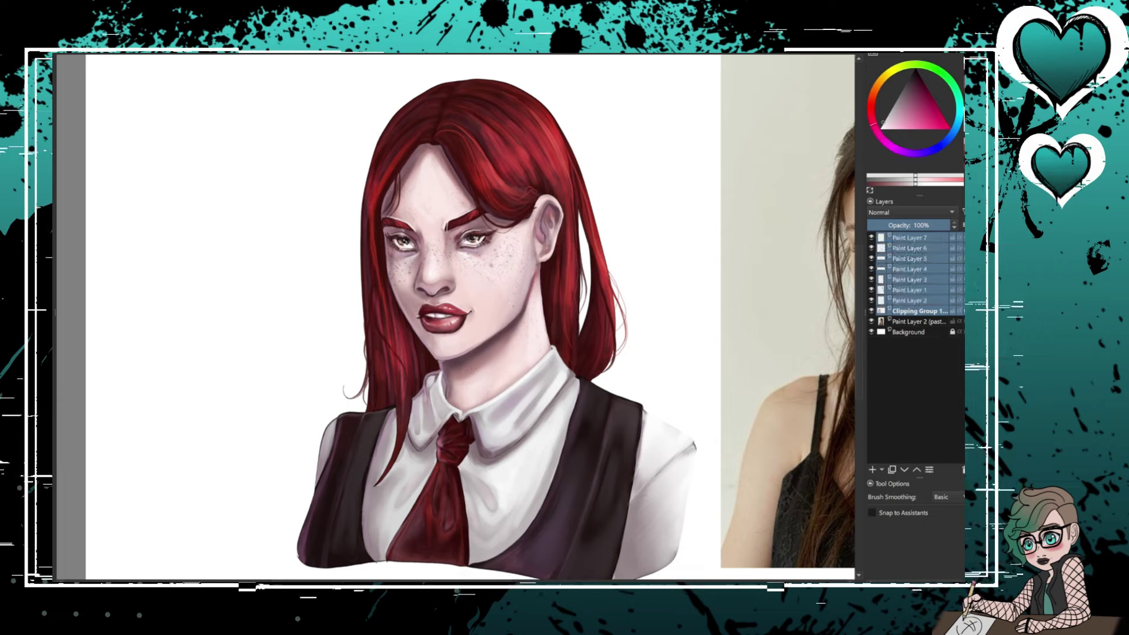
{"action": "key", "text": "ctrl+e"}
{"action": "key", "text": "ctrl+shift+g"}
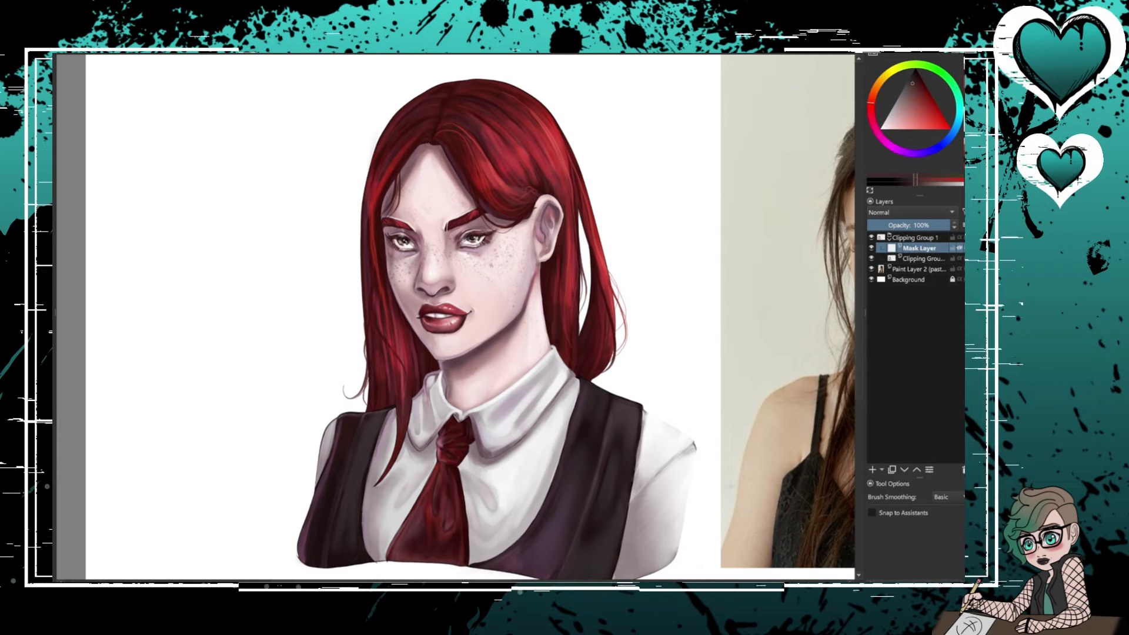
- Paint shadows on the new Mask Layer over the shaded side of the face, the nose and the adjacent long hair
{"action": "mouse_move", "coordinate": [411, 203]}
{"action": "left_mouse_down"}
{"action": "mouse_move", "coordinate": [388, 253]}
{"action": "mouse_move", "coordinate": [435, 299]}
{"action": "left_mouse_up"}
{"action": "left_click_drag", "start_coordinate": [394, 235], "coordinate": [394, 273]}
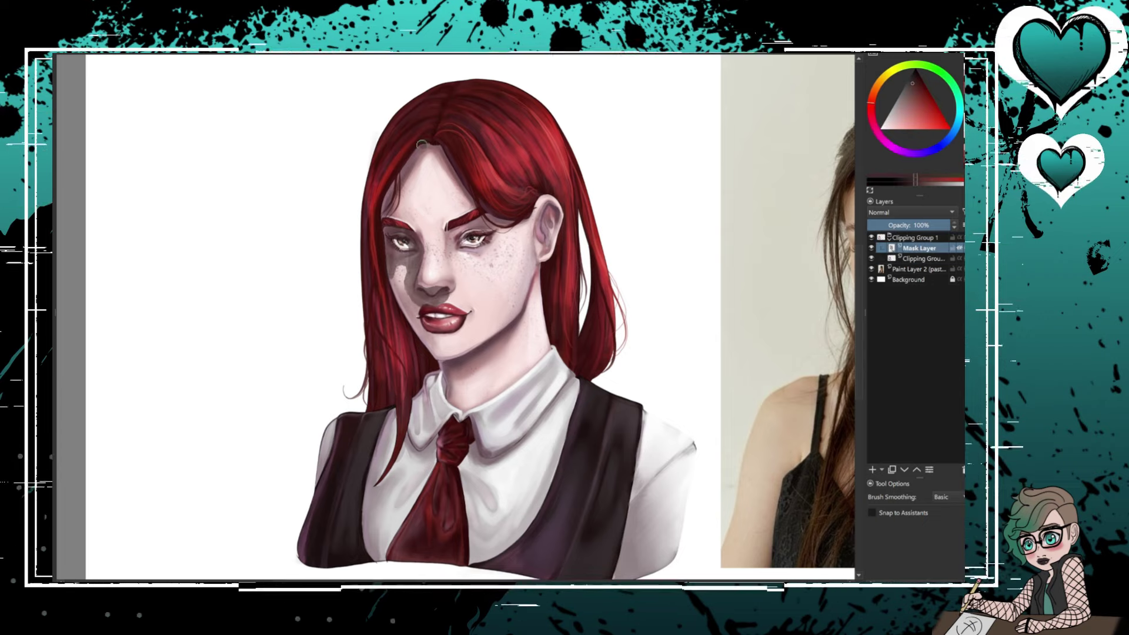
{"action": "left_click_drag", "start_coordinate": [411, 118], "coordinate": [375, 267]}
{"action": "left_click_drag", "start_coordinate": [403, 326], "coordinate": [409, 385]}
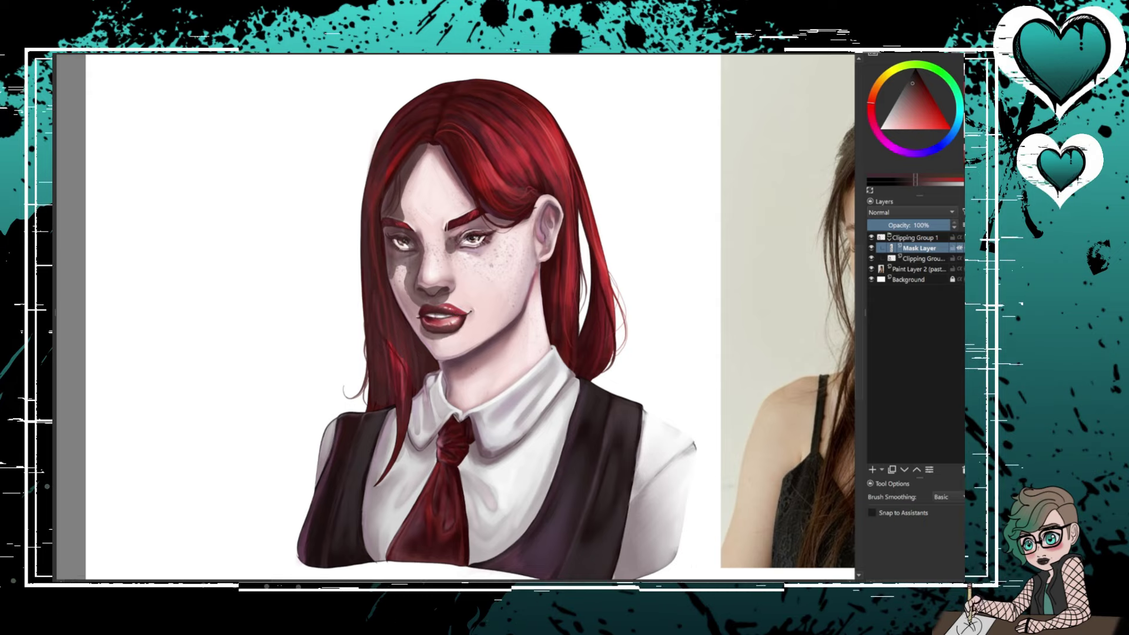
- Extend the Mask Layer shadows over the hair parting, under the chin and collar, and across the shirt front and vest
{"action": "left_click_drag", "start_coordinate": [471, 232], "coordinate": [452, 147]}
{"action": "mouse_move", "coordinate": [462, 100]}
{"action": "left_mouse_down"}
{"action": "mouse_move", "coordinate": [544, 252]}
{"action": "mouse_move", "coordinate": [453, 382]}
{"action": "left_mouse_up"}
{"action": "mouse_move", "coordinate": [488, 329]}
{"action": "left_mouse_down"}
{"action": "mouse_move", "coordinate": [447, 356]}
{"action": "mouse_move", "coordinate": [426, 429]}
{"action": "left_mouse_up"}
{"action": "mouse_move", "coordinate": [432, 382]}
{"action": "left_mouse_down"}
{"action": "mouse_move", "coordinate": [333, 465]}
{"action": "mouse_move", "coordinate": [364, 464]}
{"action": "left_mouse_up"}
{"action": "mouse_move", "coordinate": [371, 529]}
{"action": "left_mouse_down"}
{"action": "mouse_move", "coordinate": [406, 412]}
{"action": "mouse_move", "coordinate": [459, 444]}
{"action": "mouse_move", "coordinate": [411, 517]}
{"action": "left_mouse_up"}
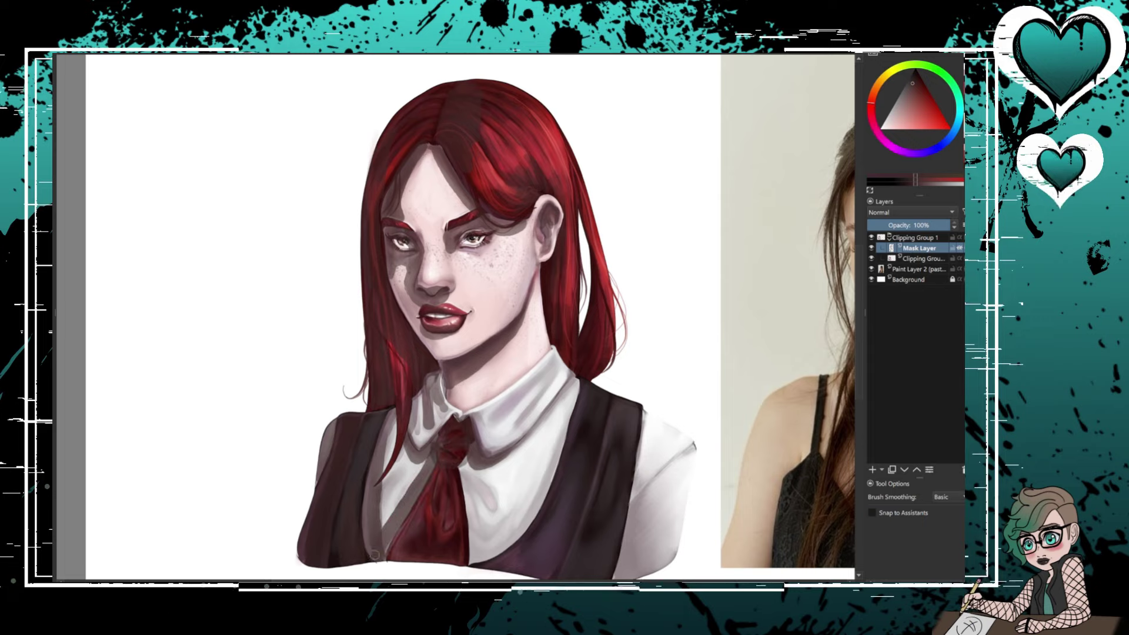
{"action": "left_click_drag", "start_coordinate": [376, 429], "coordinate": [370, 529]}
{"action": "left_click_drag", "start_coordinate": [470, 464], "coordinate": [500, 529]}
{"action": "left_click_drag", "start_coordinate": [576, 411], "coordinate": [529, 529]}
- Set the Mask Layer to Multiply blending at 84% opacity
{"action": "key", "text": "alt+shift+m"}
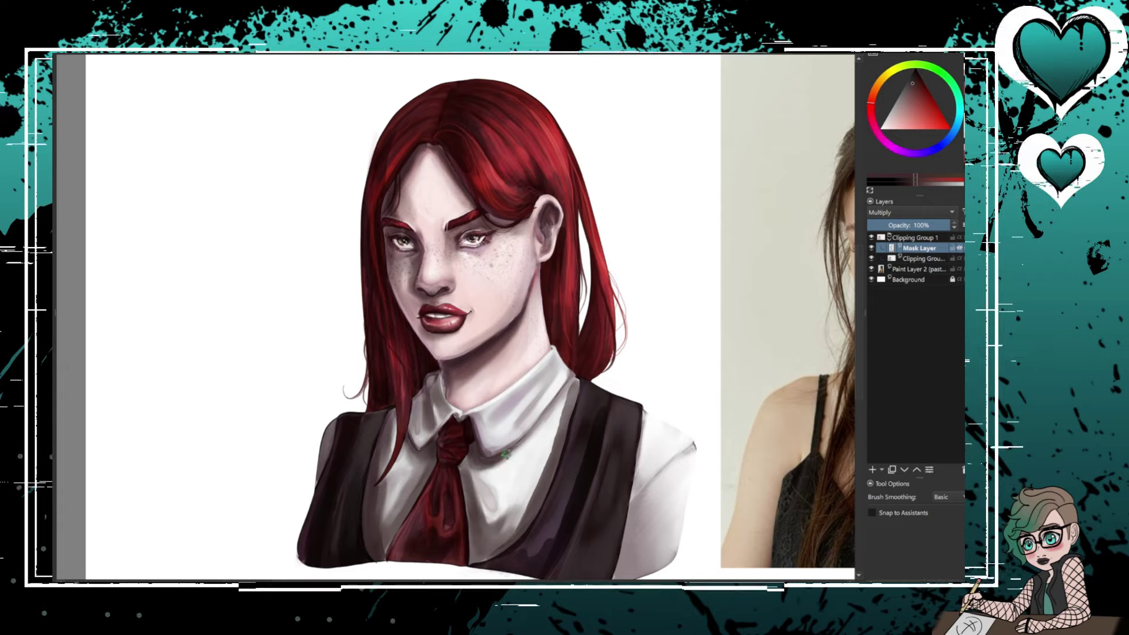
{"action": "left_click", "coordinate": [929, 225]}
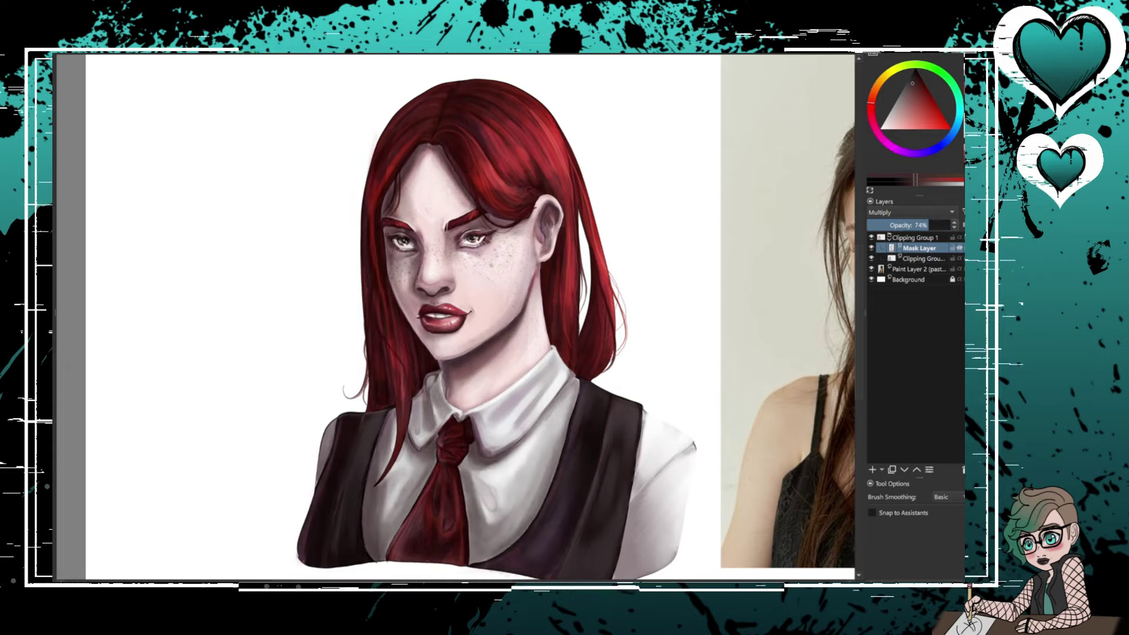
{"action": "scroll", "coordinate": [470, 317], "scroll_direction": "down", "scroll_amount": 1}
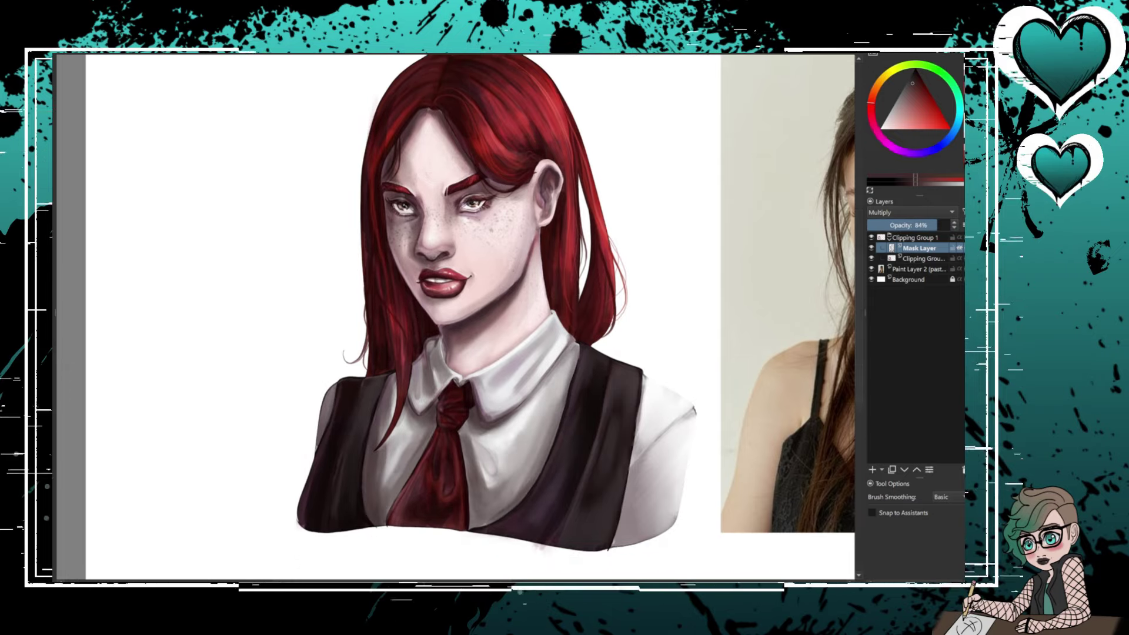
- Add a new layer, shade around the eyes and inside the ear, and set it to Multiply
{"action": "key", "text": "Insert"}
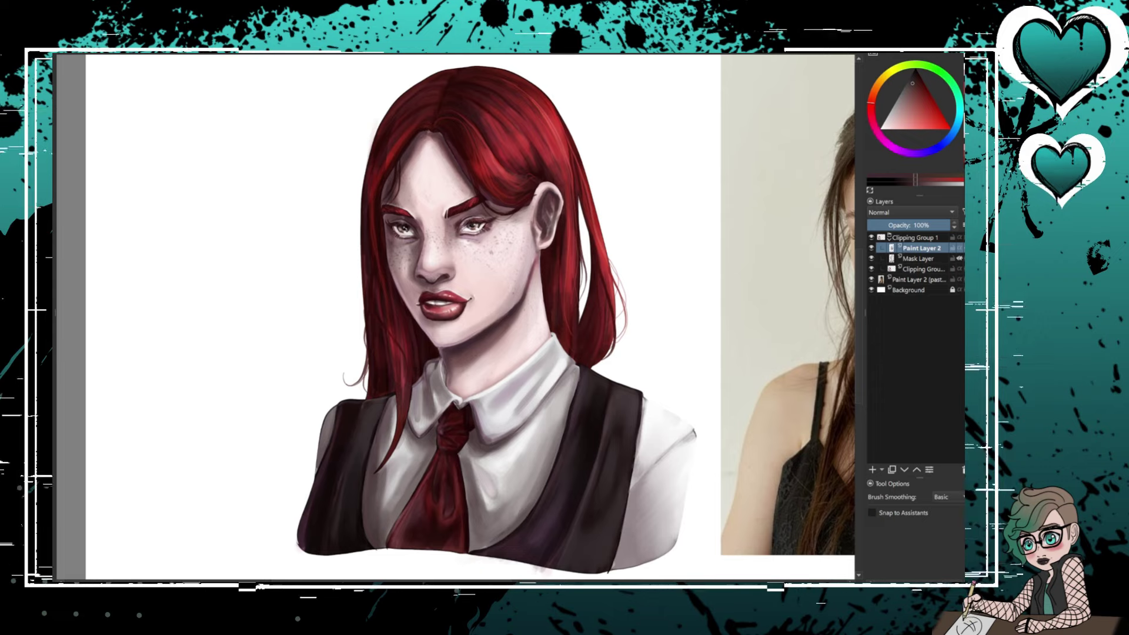
{"action": "key", "text": "alt+shift+m"}
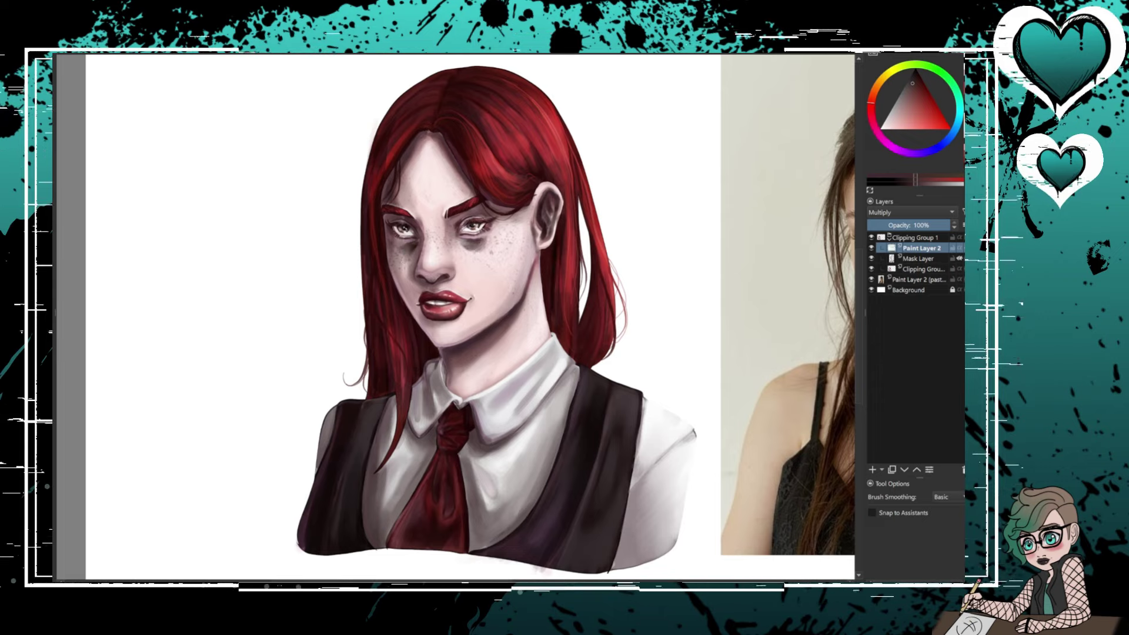
- Add two Overlay layers, a dark red tint at 45% opacity and a pale one at 53%
{"action": "key", "text": "Insert"}
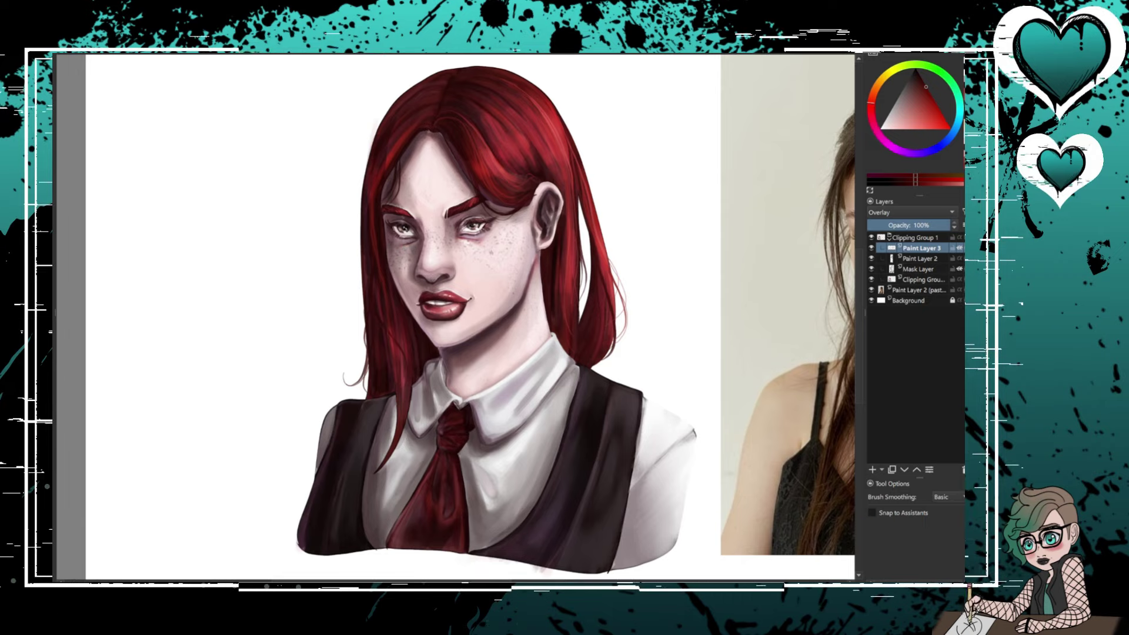
{"action": "left_click", "coordinate": [905, 225]}
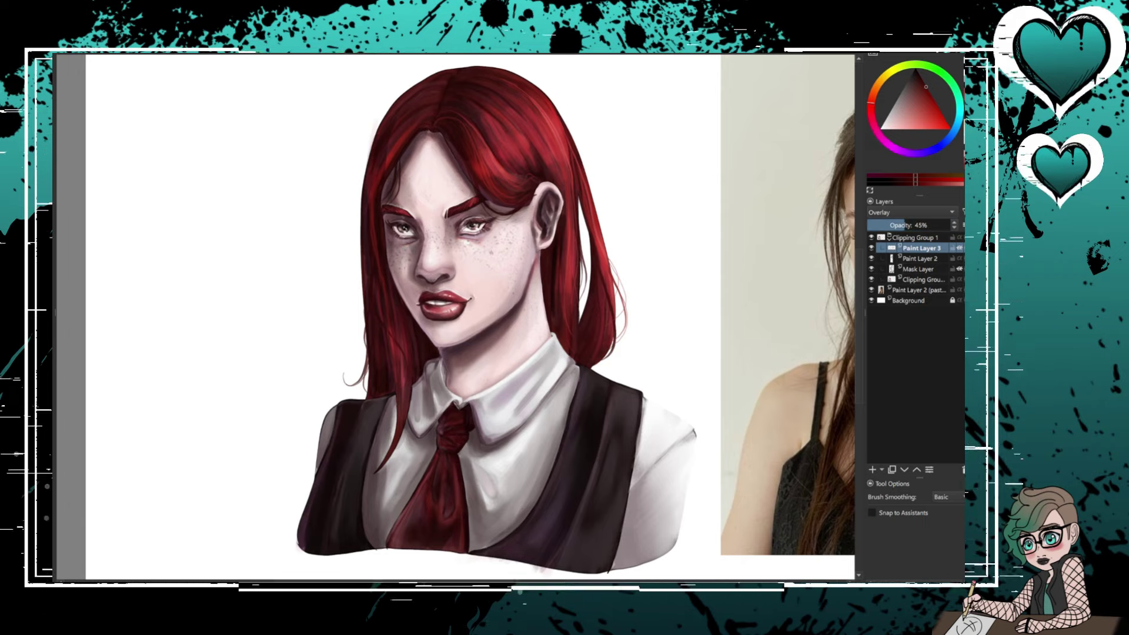
{"action": "key", "text": "Insert"}
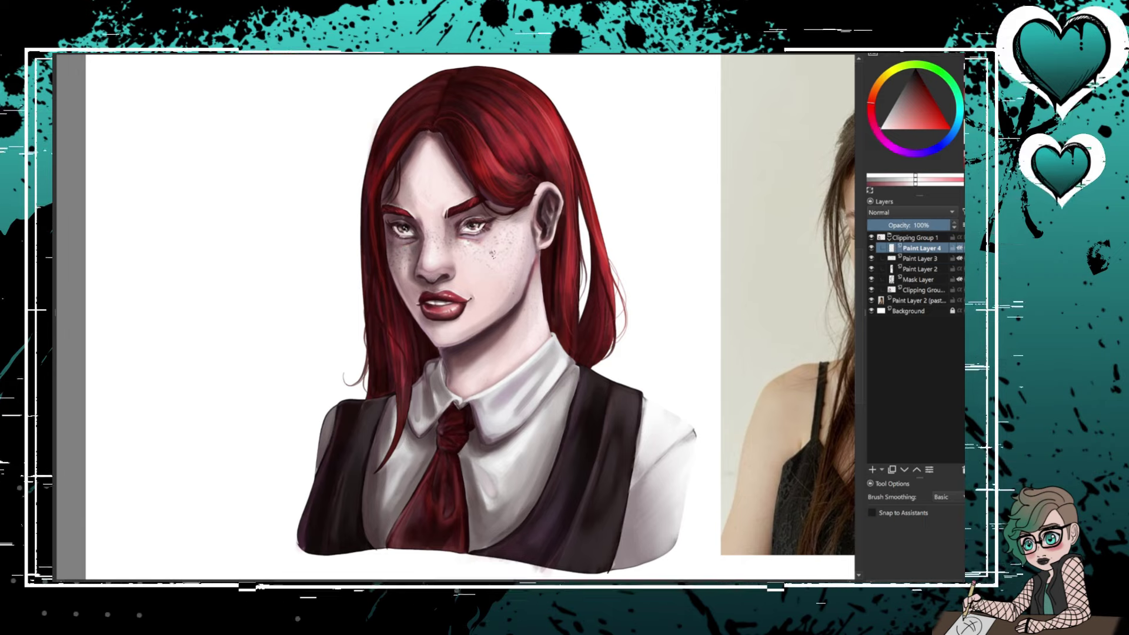
{"action": "scroll", "coordinate": [455, 318], "scroll_direction": "up", "scroll_amount": 3}
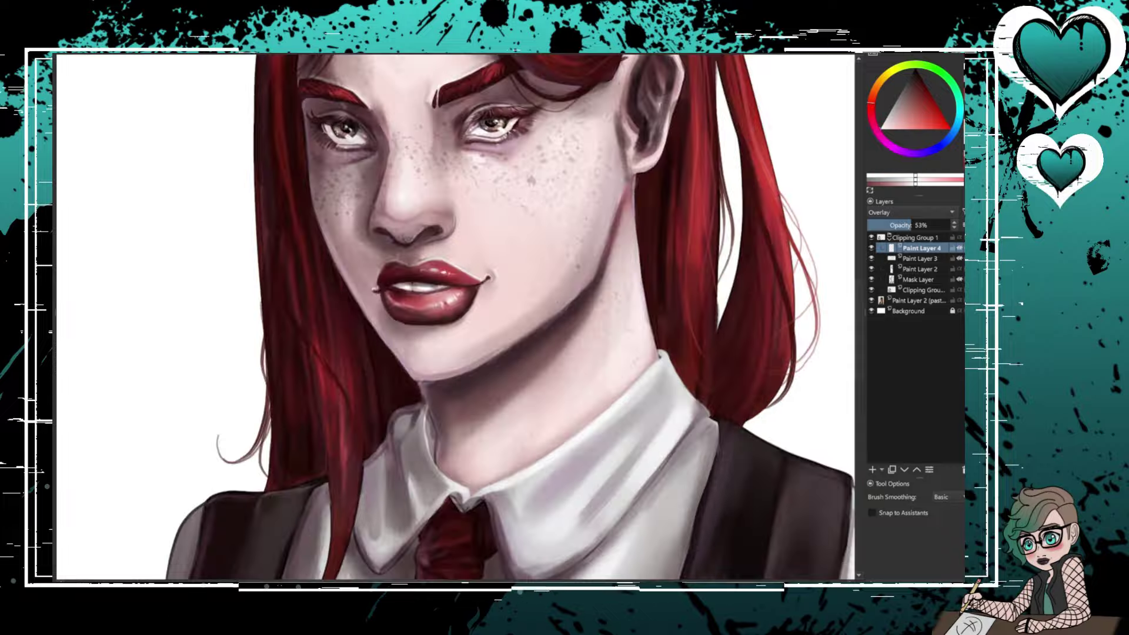
- Add a new layer, sample a bright red from the hair, and paint long loose strands behind the ear and down the outer hair
{"action": "key", "text": "Insert"}
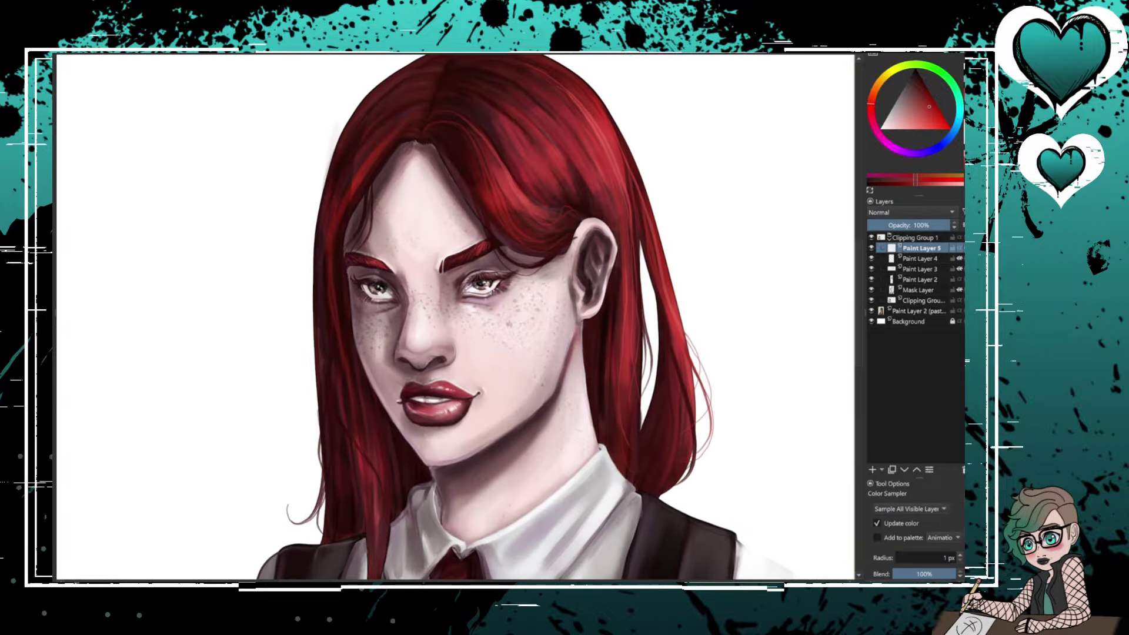
{"action": "left_click_drag", "start_coordinate": [587, 88], "coordinate": [700, 394]}
{"action": "left_click_drag", "start_coordinate": [703, 229], "coordinate": [670, 476]}
{"action": "left_click_drag", "start_coordinate": [618, 106], "coordinate": [639, 471]}
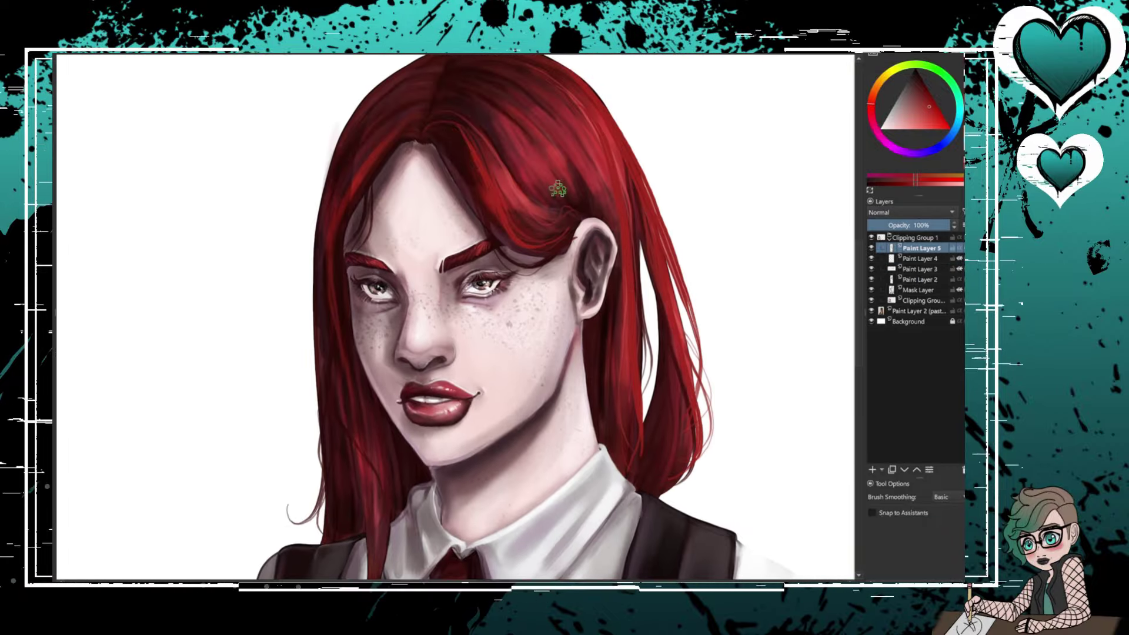